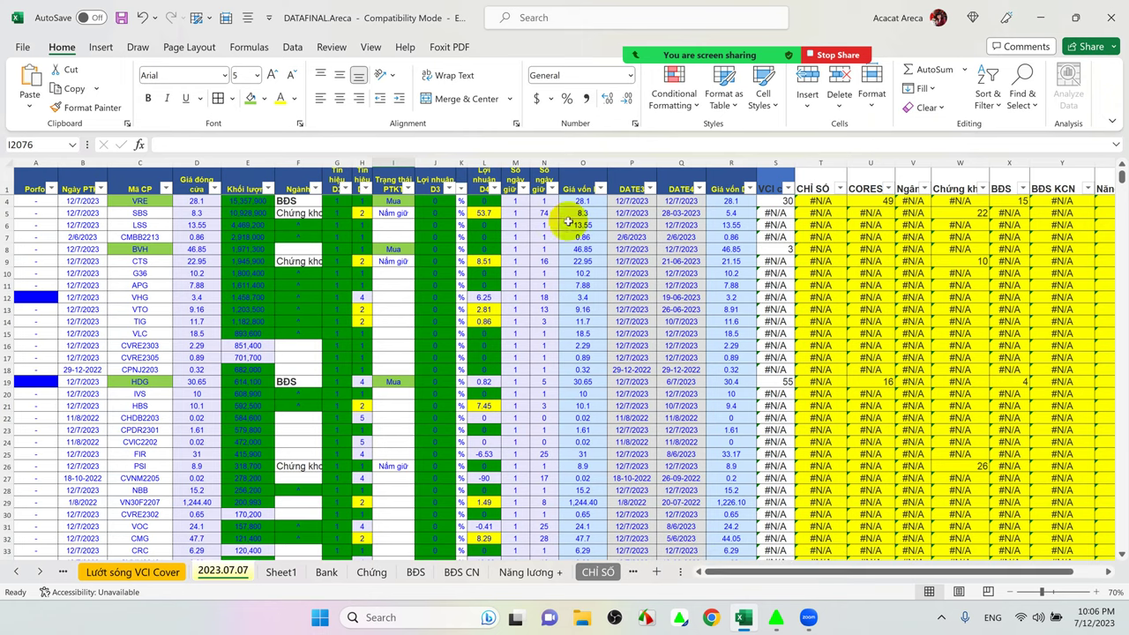
- Filter the CHỈ SỐ column to show only the values 1, 2, 3 and 4
left_click(840, 188)
left_click(685, 368)
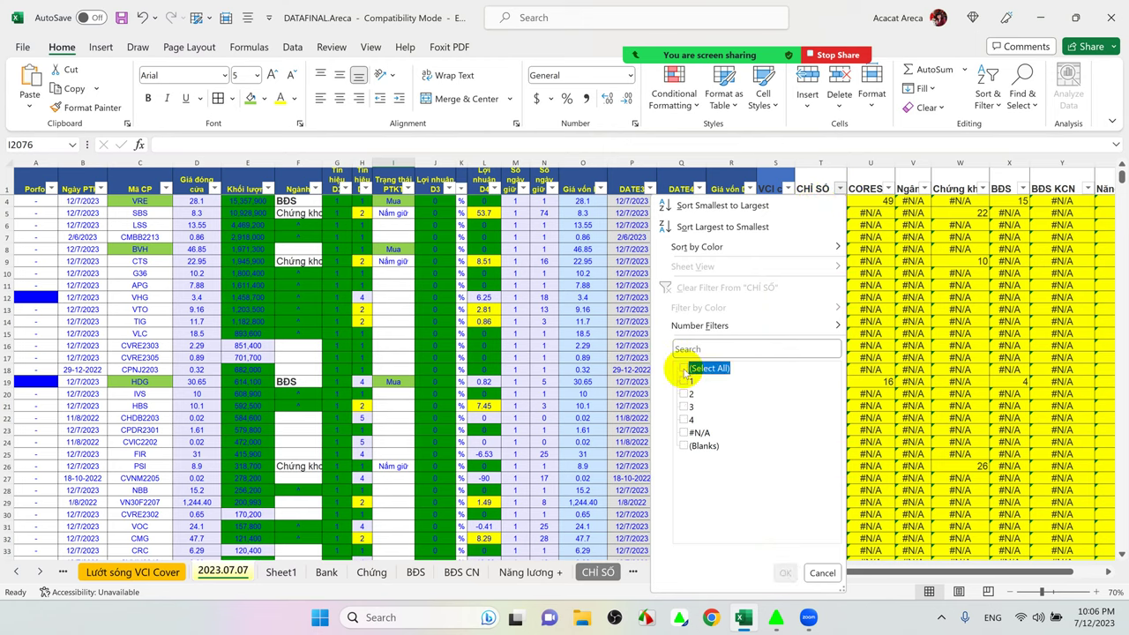
left_click(685, 381)
left_click(684, 394)
left_click(684, 407)
left_click(684, 420)
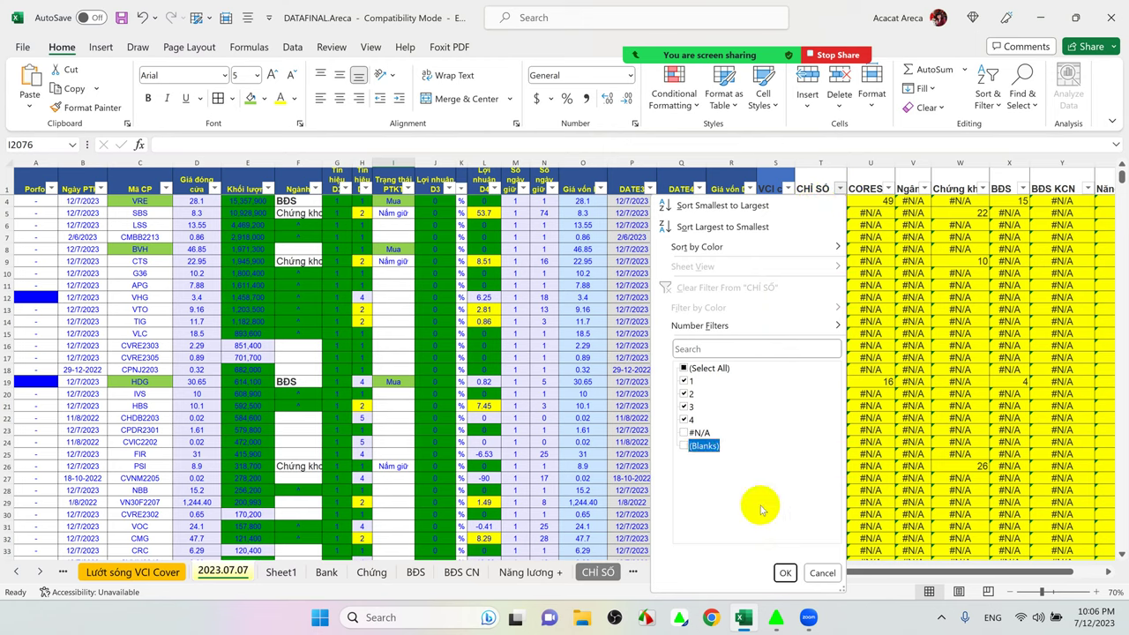
left_click(785, 572)
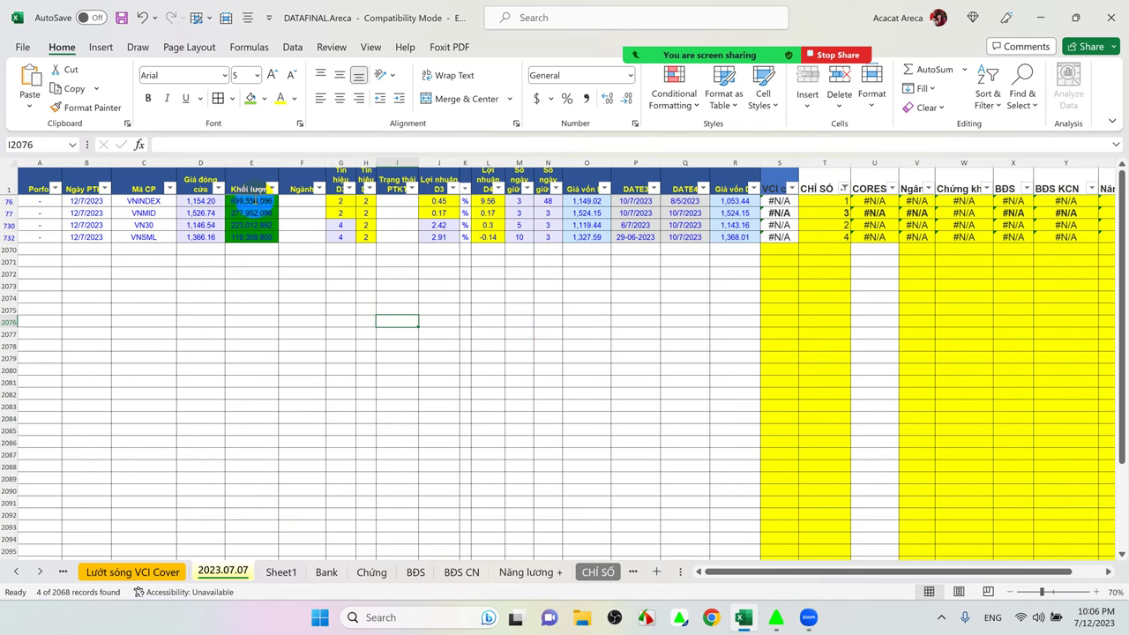
- Widen the Tín hiệu D3 and Tín hiệu D4 columns
left_click(348, 201)
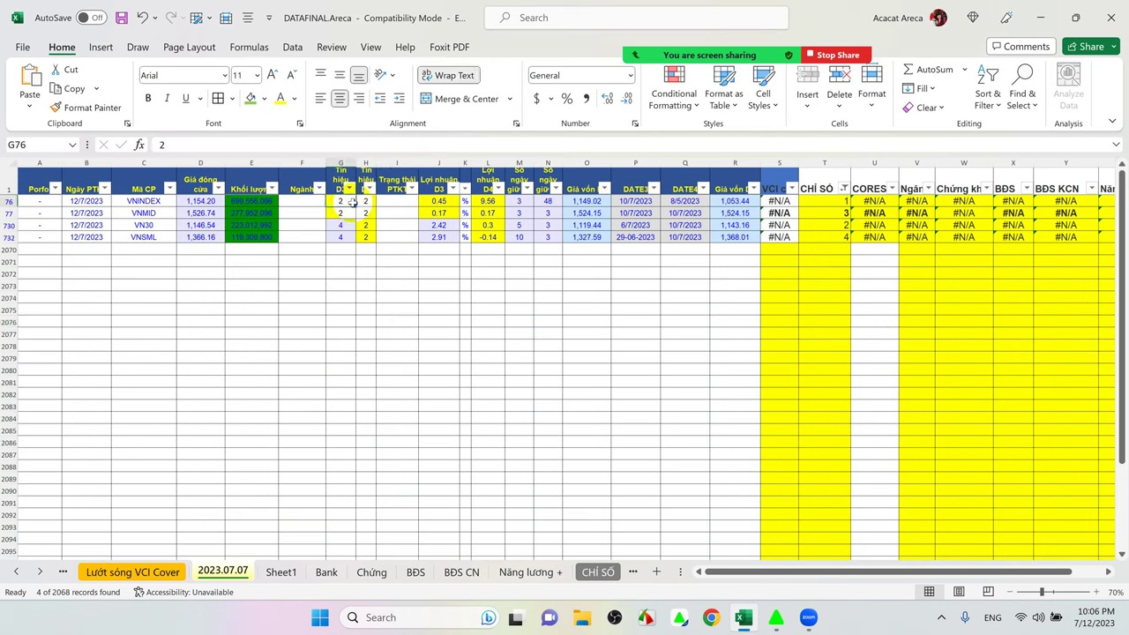
left_click(365, 202)
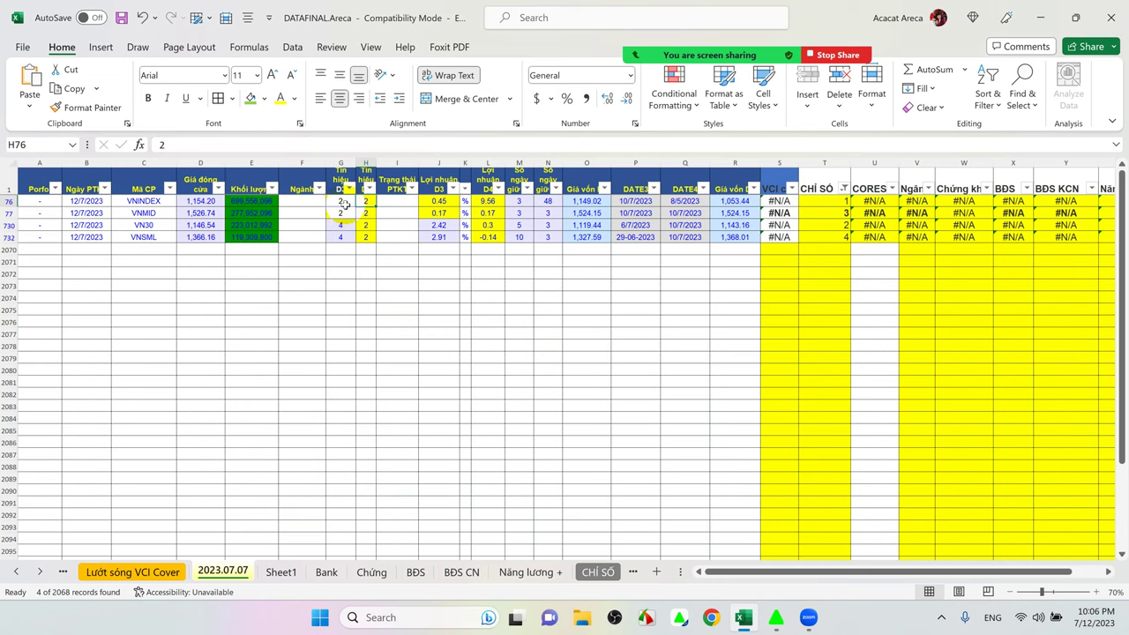
left_click_drag(357, 162, 415, 159)
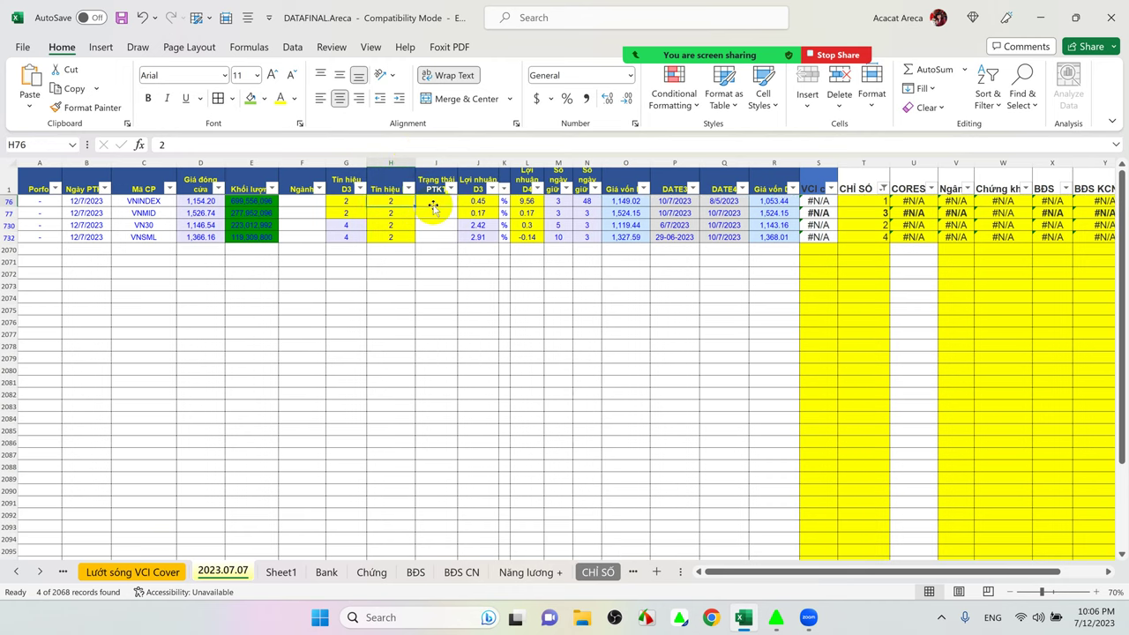
left_click(433, 206)
type("nắm giữ")
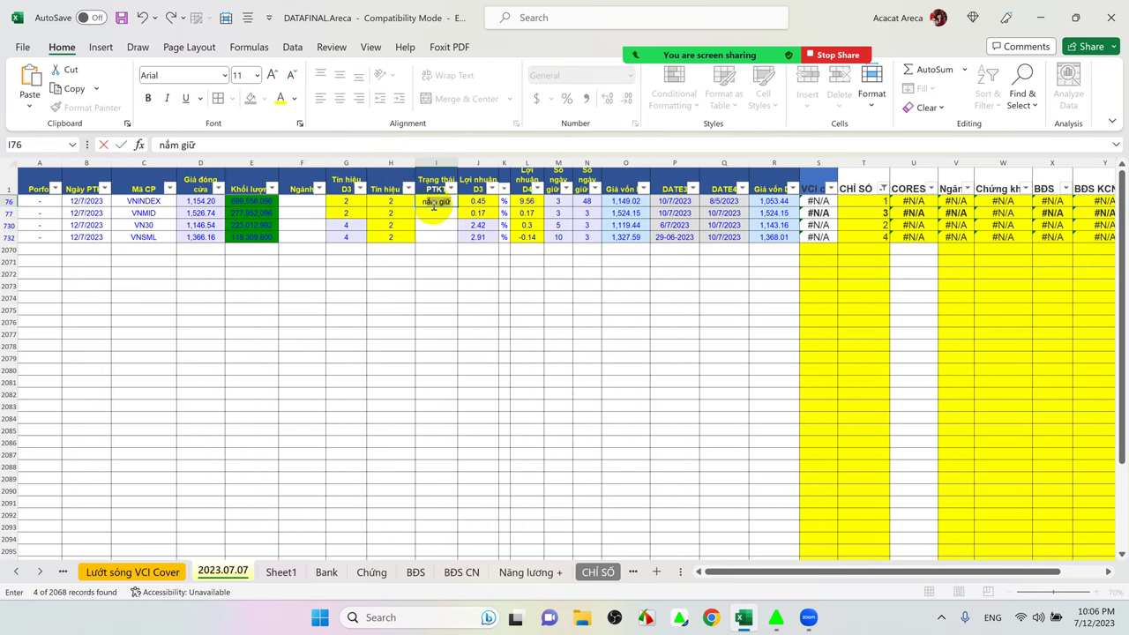
key("BackSpace")
key("BackSpace")
key("BackSpace")
key("BackSpace")
key("BackSpace")
key("BackSpace")
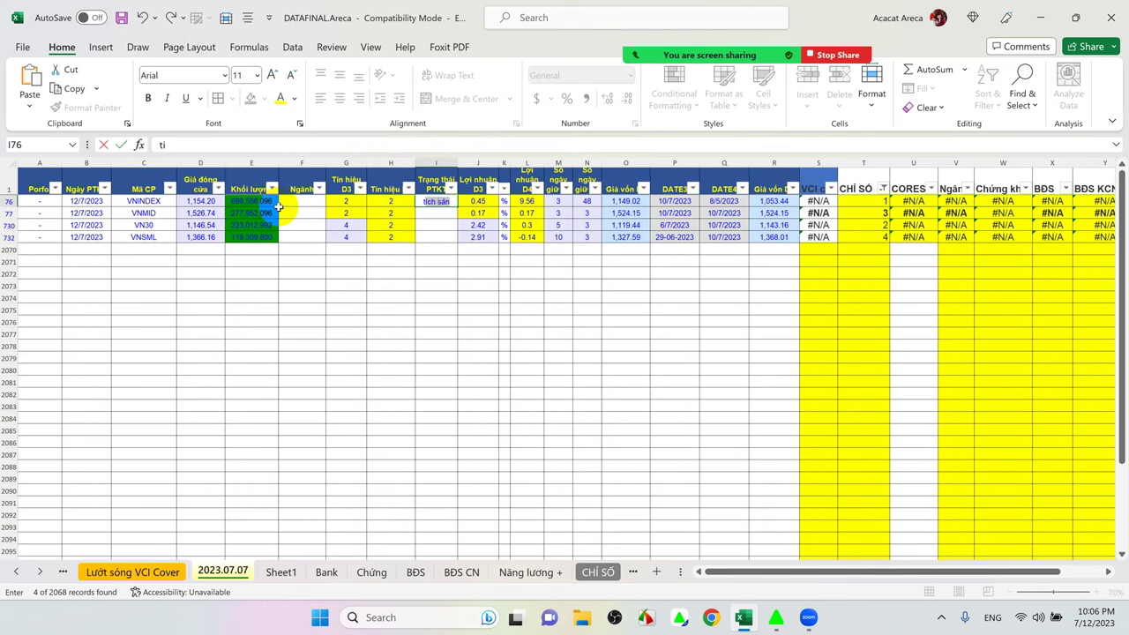
- Enter "Tích sản" as the Trạng thái PTKT for VNINDEX, VNMID and VN30
key("Return")
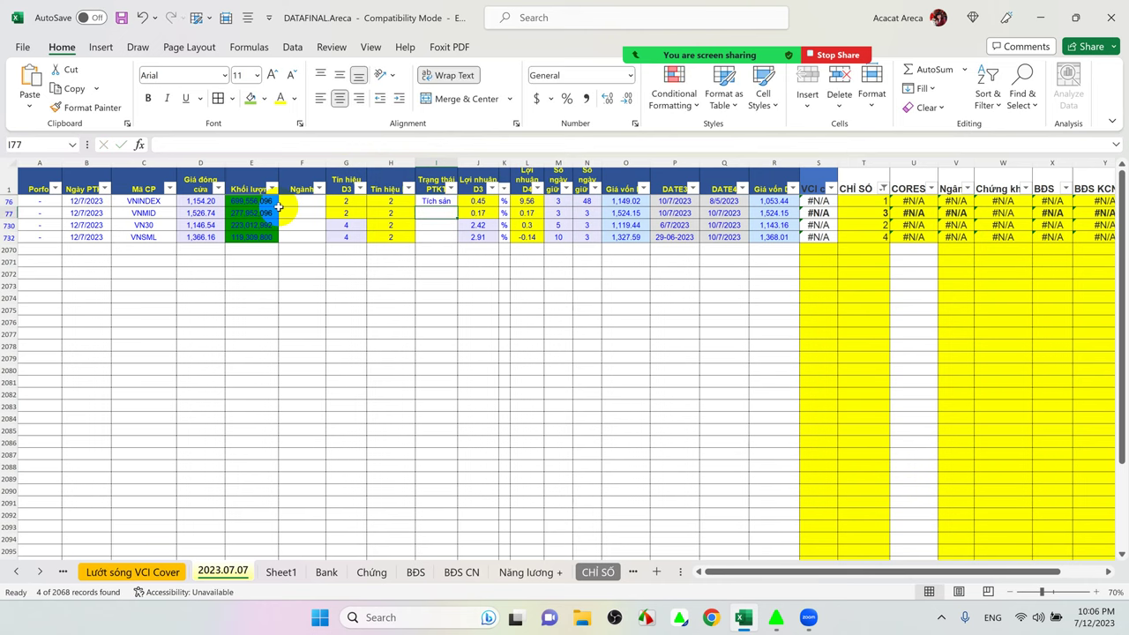
type("ti")
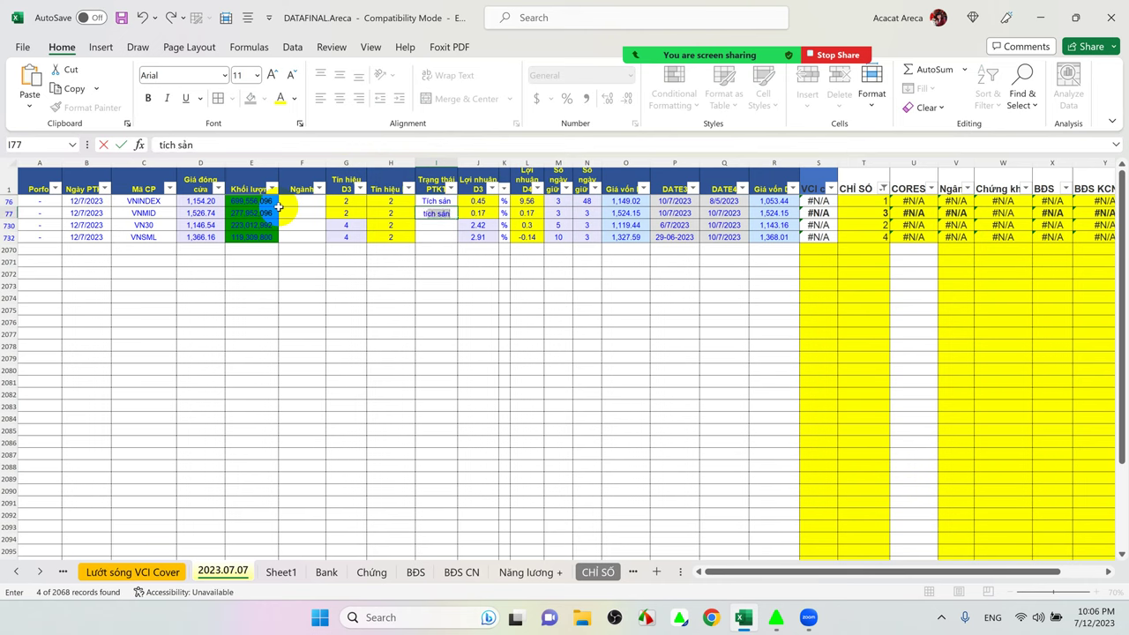
type("ch")
key("Return")
type("tic")
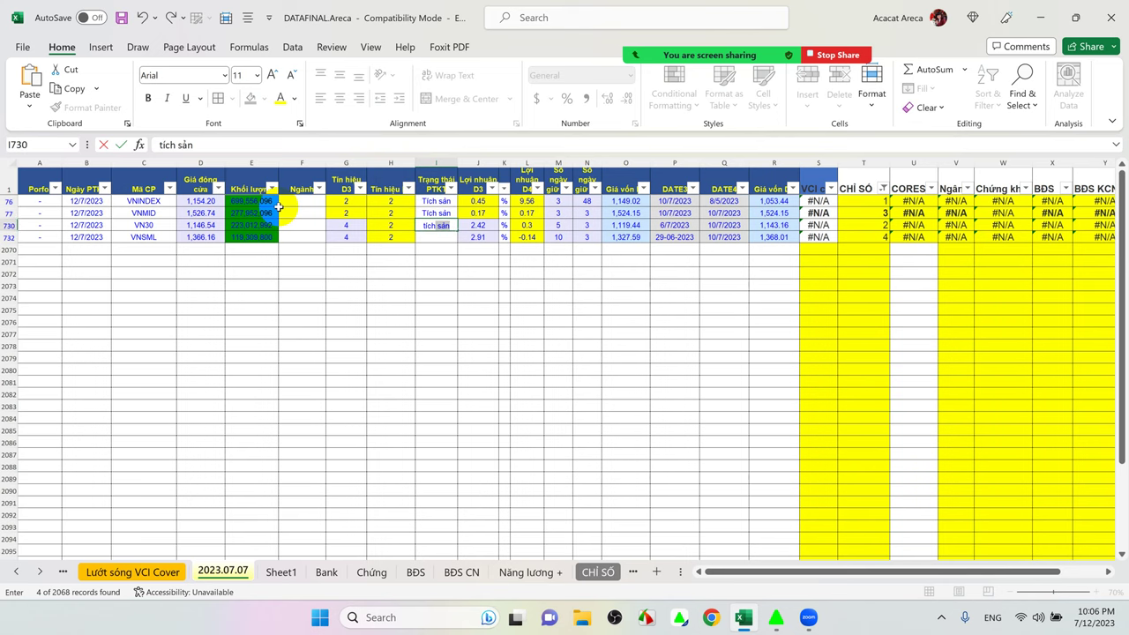
type("h")
key("Return")
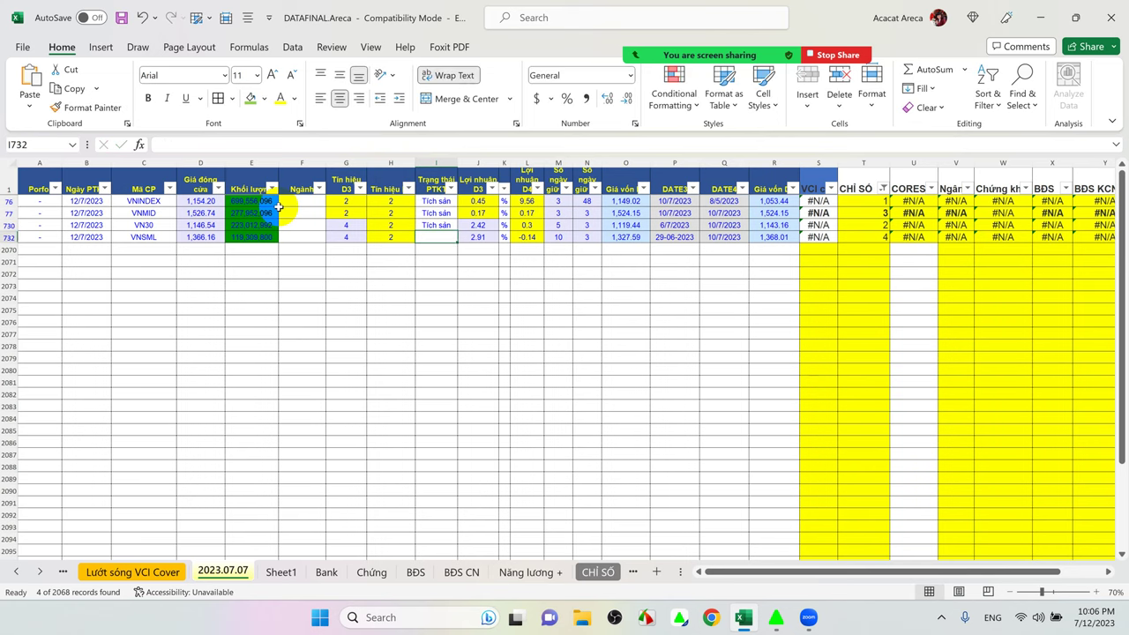
- Change the Trạng thái PTKT of VNINDEX to "Tích cực"
key("Up")
key("Up")
key("Up")
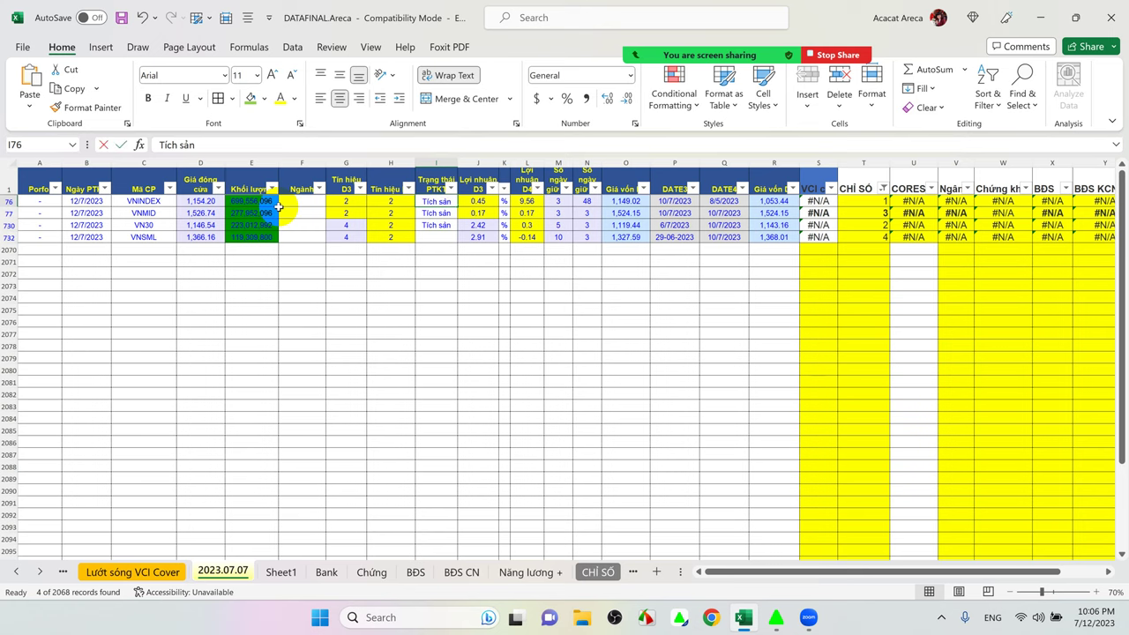
type("T")
key("Return")
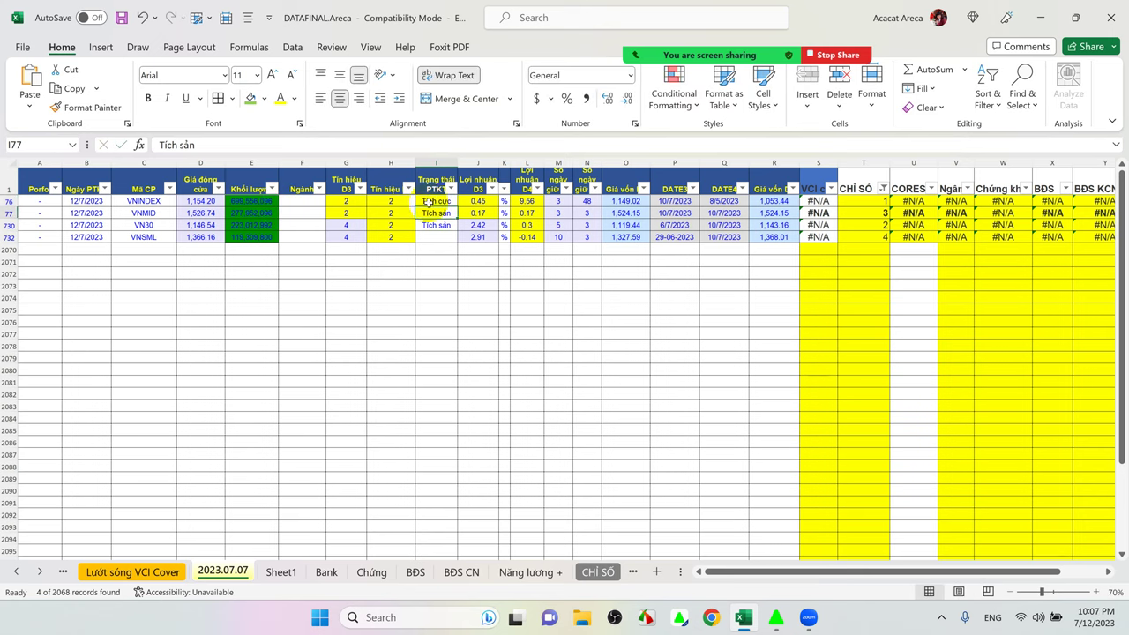
- Copy the VNINDEX status "Tích cực" to the Trạng thái PTKT cells of VNMID, VN30 and VNSML
left_click(429, 201)
right_click(429, 201)
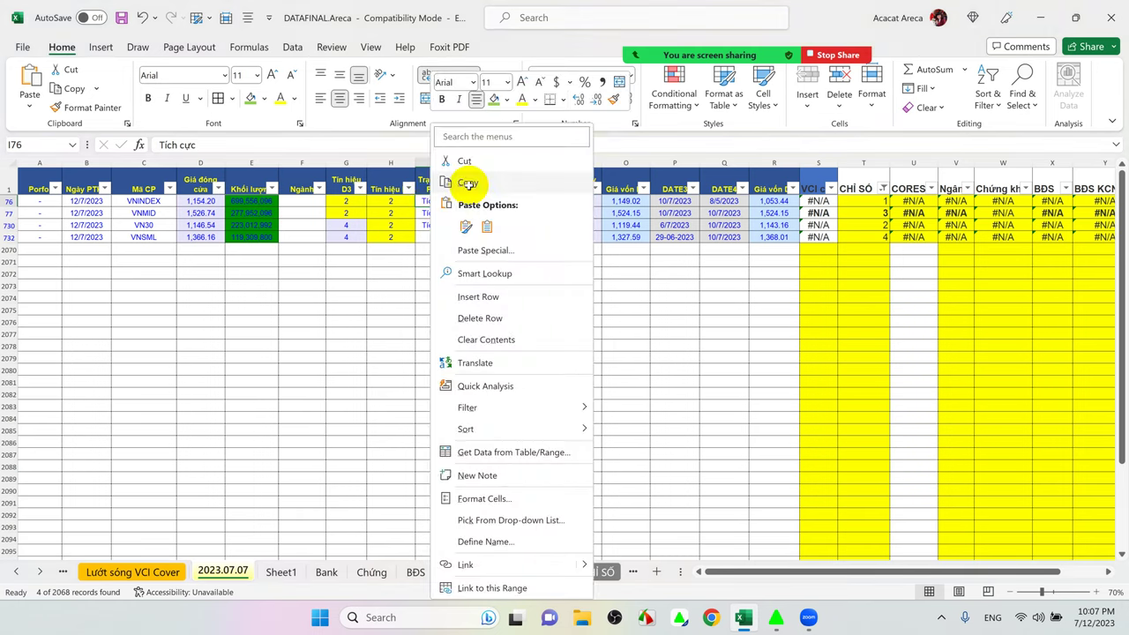
left_click(468, 182)
left_click_drag(432, 212, 430, 224)
right_click(429, 224)
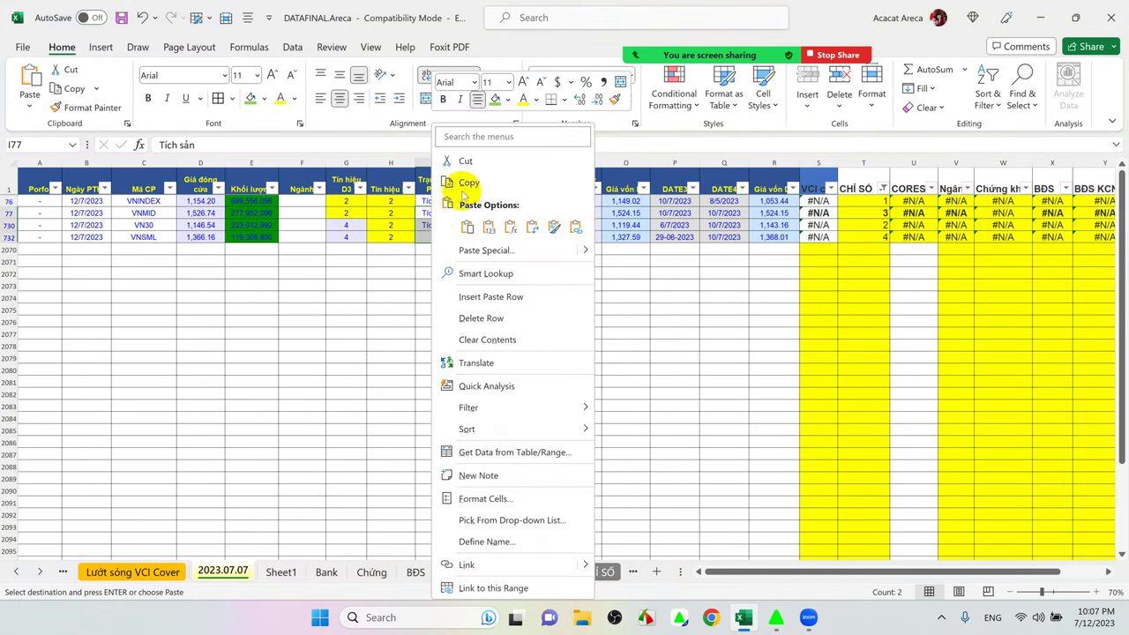
left_click(467, 228)
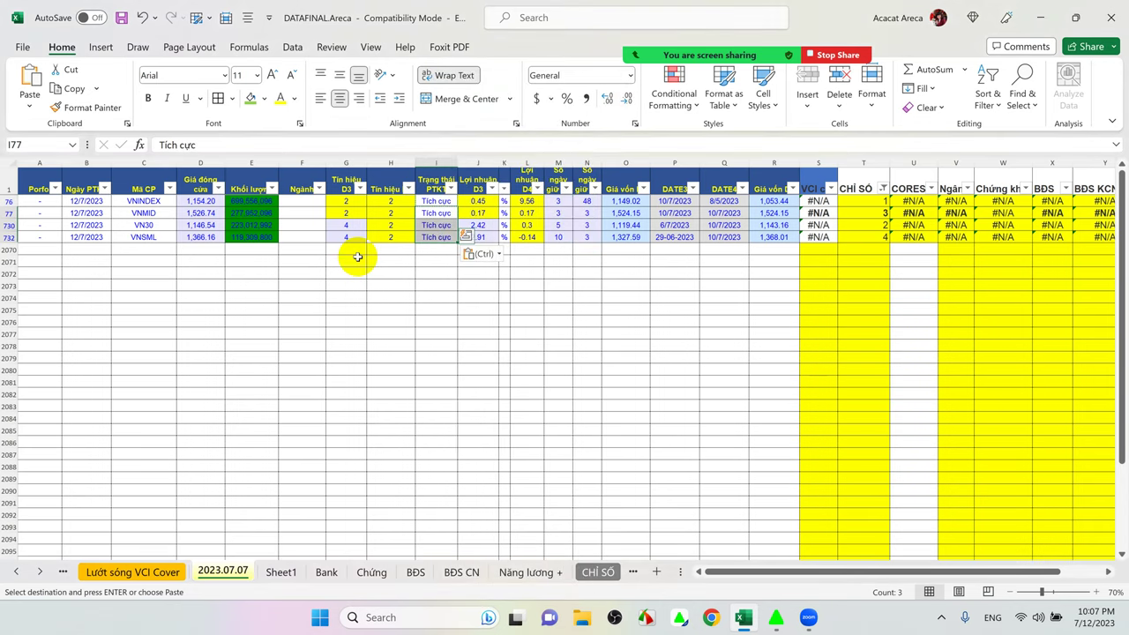
- Make the four index codes from VNINDEX to VNSML bold and fill their cells with light green
left_click_drag(143, 201, 142, 240)
left_click(148, 99)
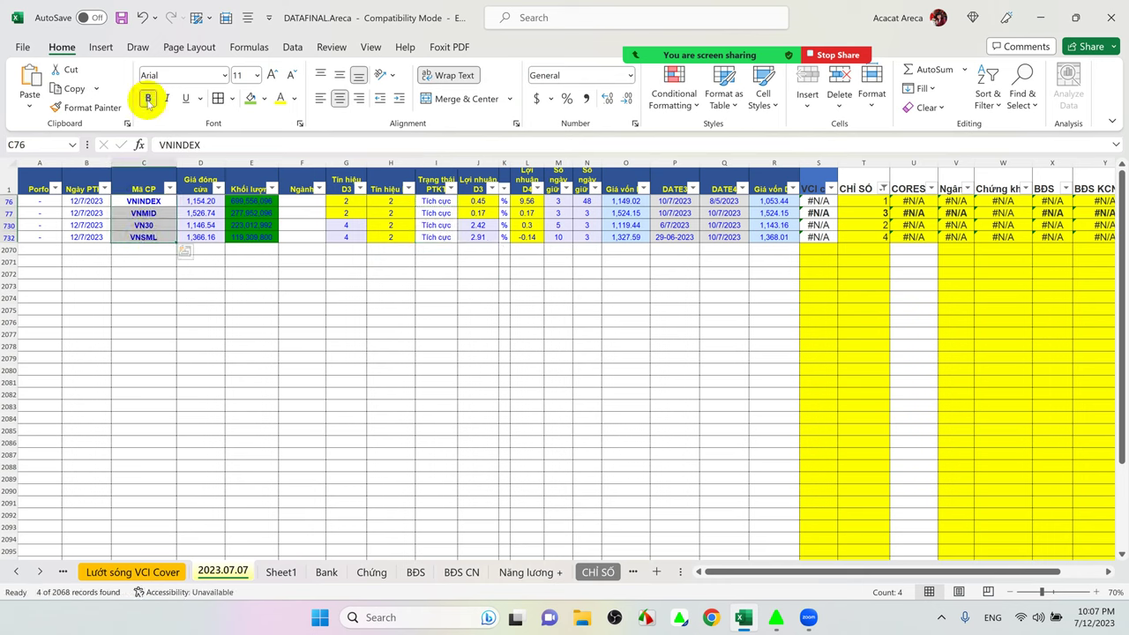
left_click(263, 100)
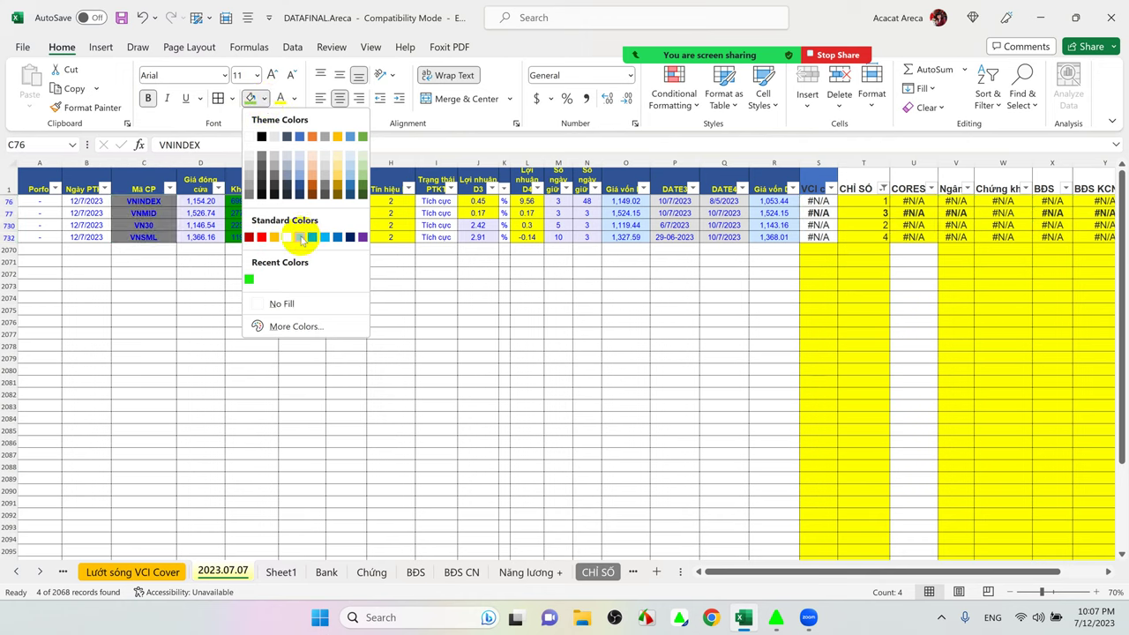
left_click(300, 237)
left_click(150, 260)
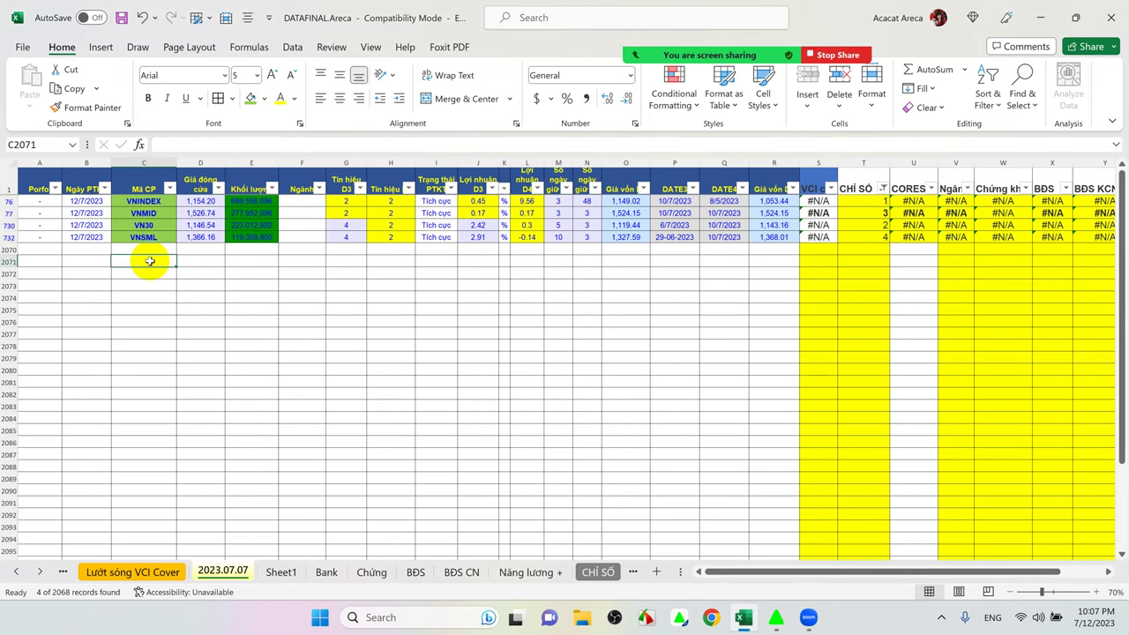
- Admit the participant from the Zoom waiting room and leave the CHỈ SỐ filter as it is
left_click(882, 189)
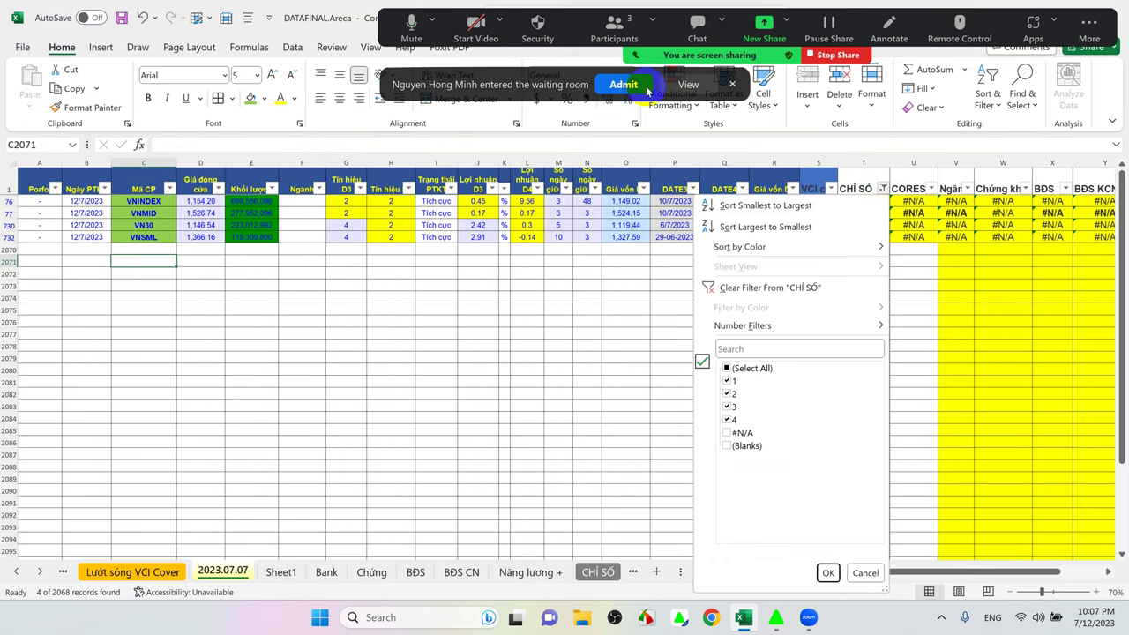
left_click(620, 85)
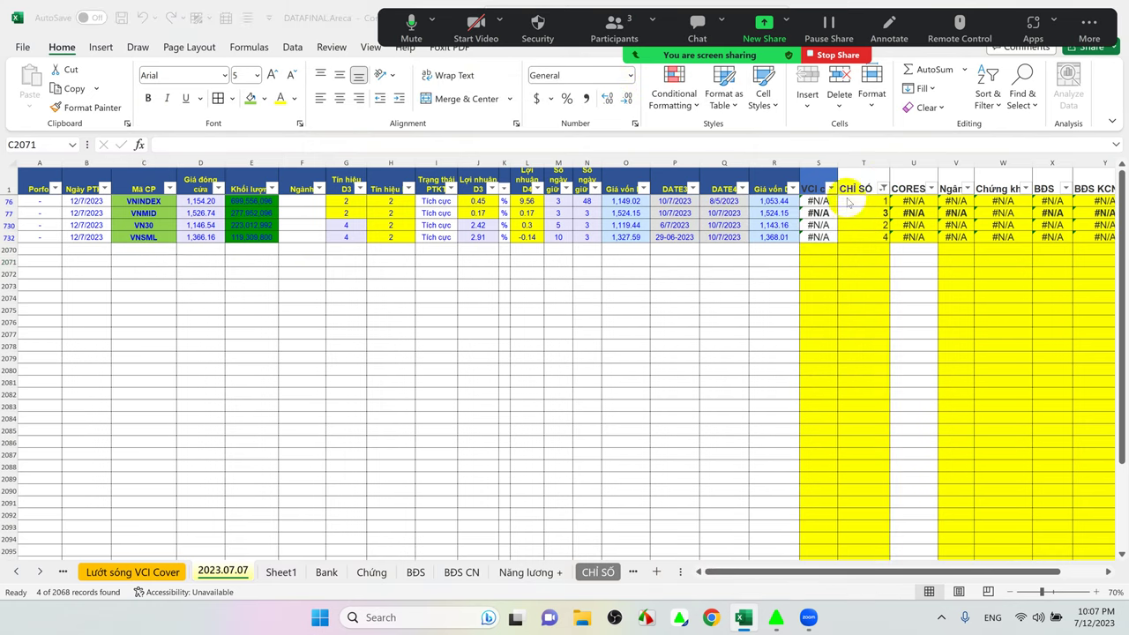
left_click(882, 192)
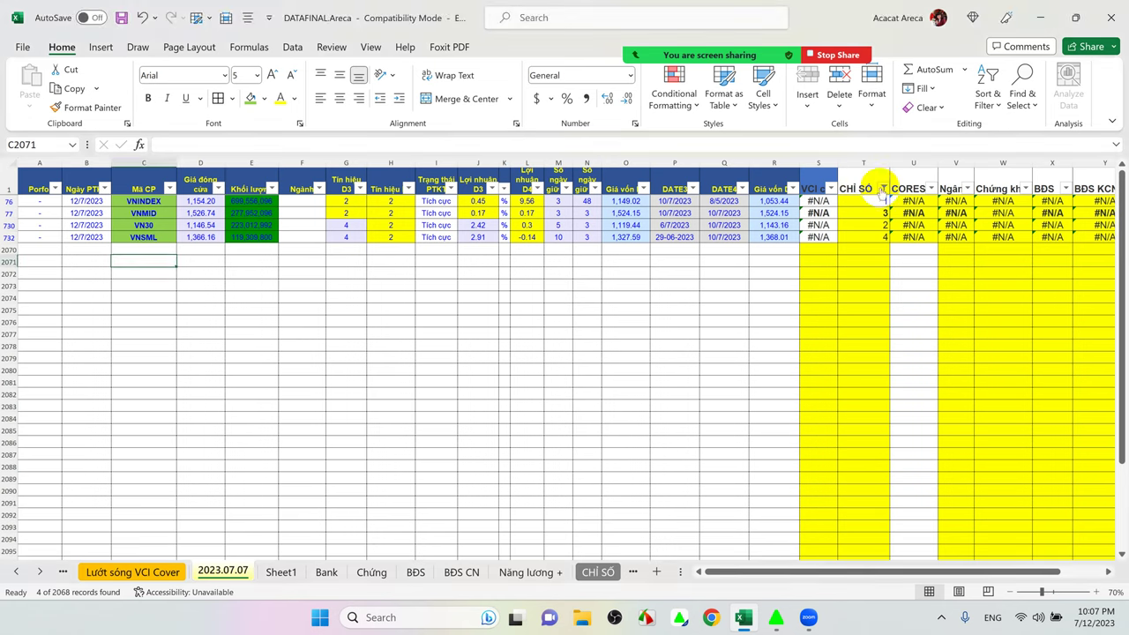
left_click(880, 188)
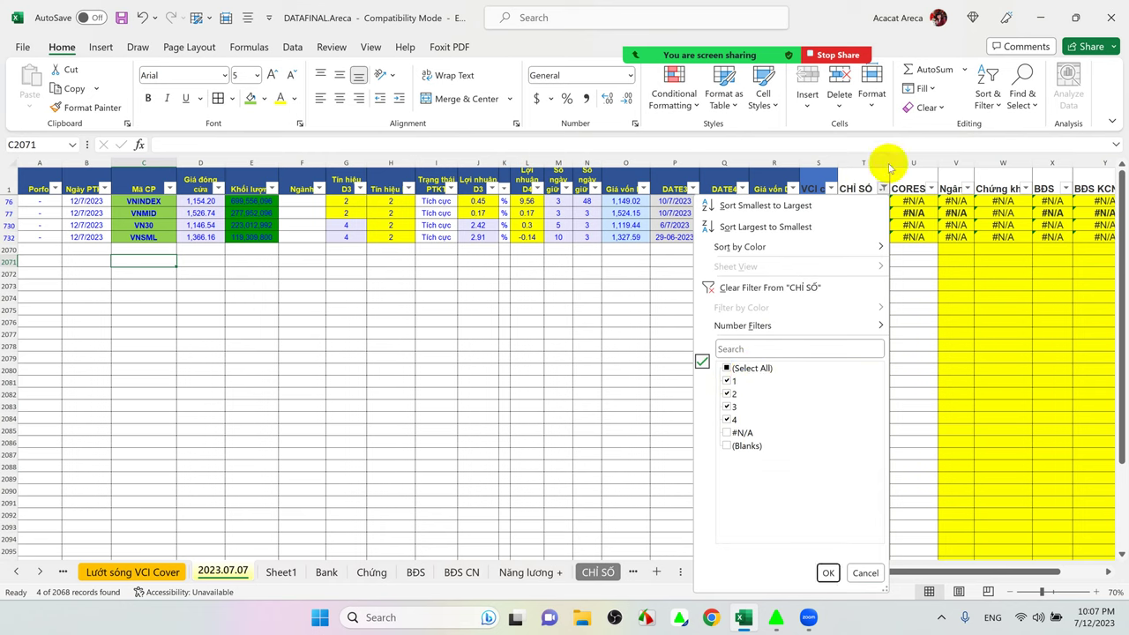
left_click(423, 378)
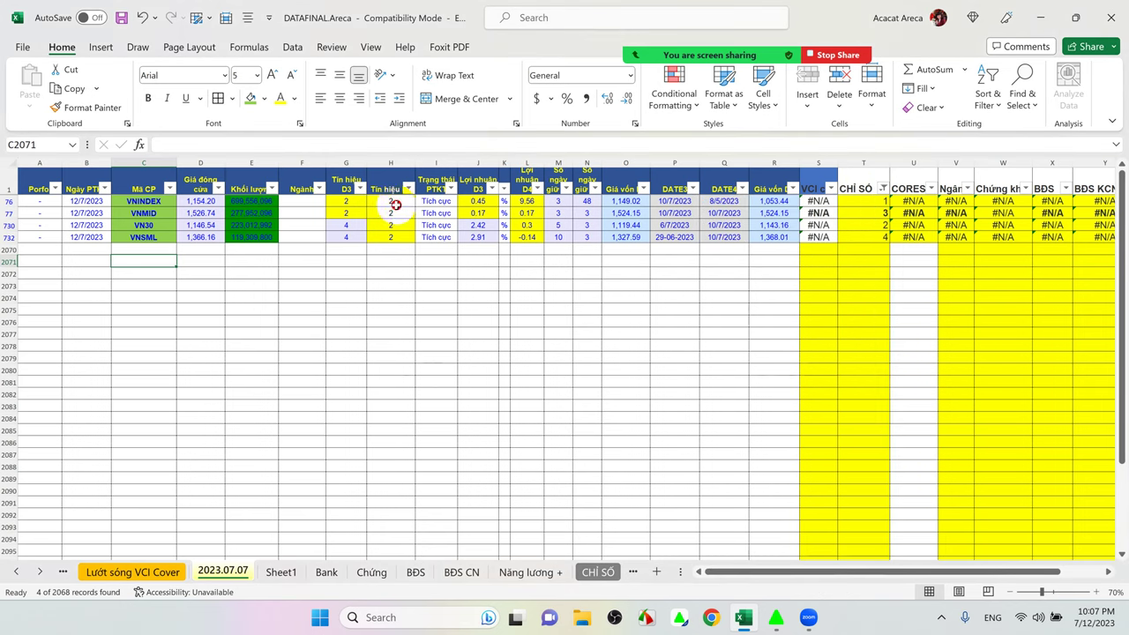
- Widen the Tín hiệu D4 column further so its full heading fits
left_click(390, 205)
left_click(349, 204)
left_click(404, 207)
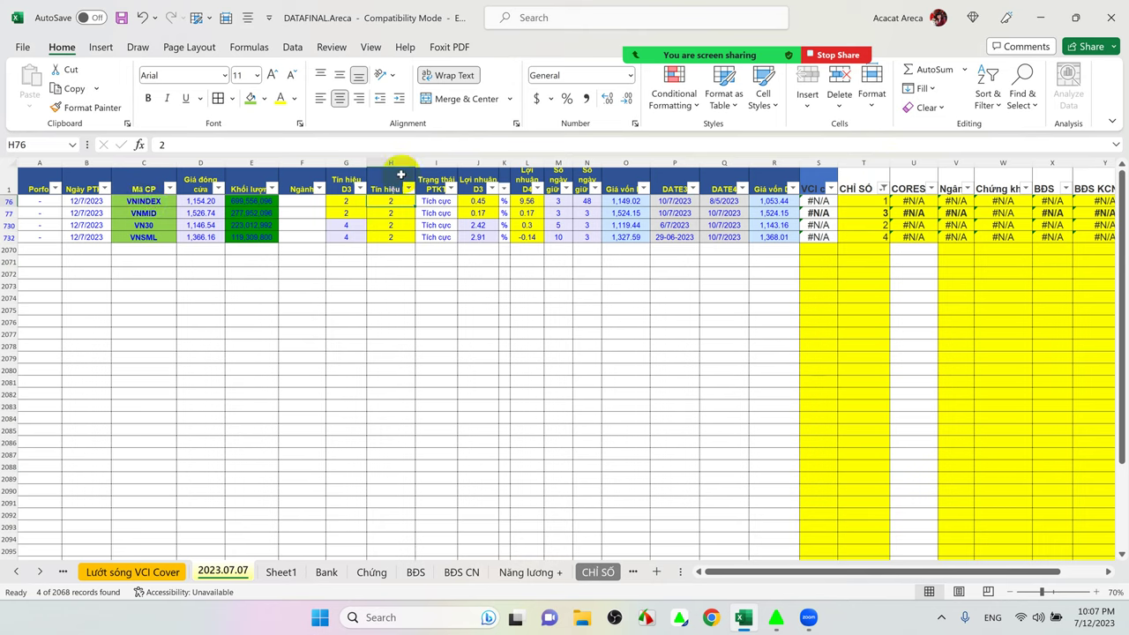
left_click_drag(409, 166, 437, 166)
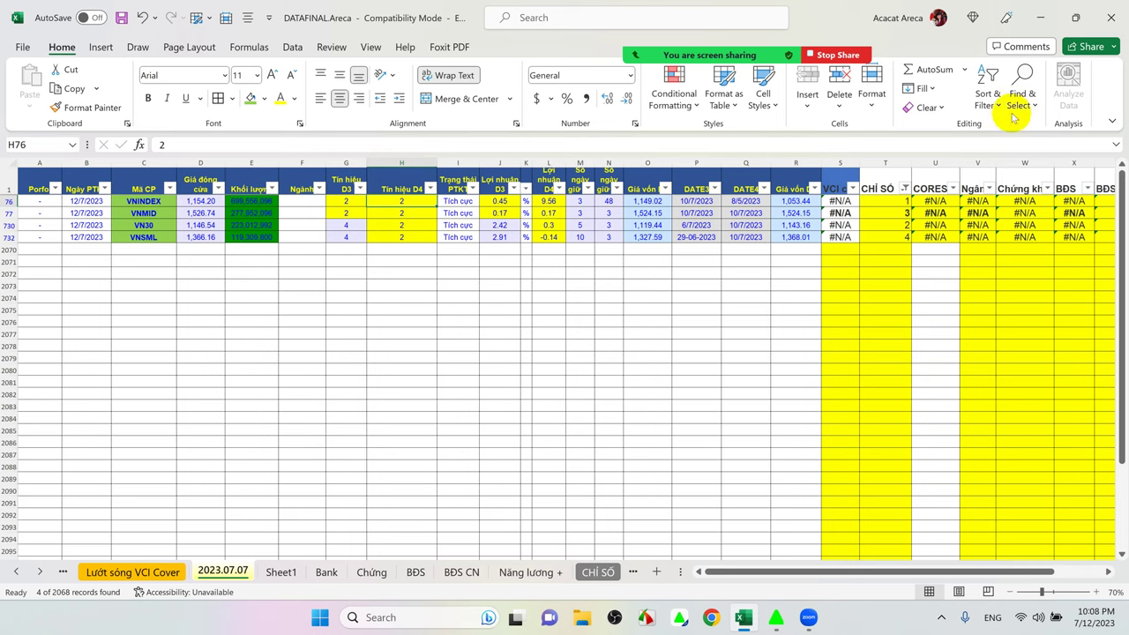
- Select all values in the CHỈ SỐ filter to show every row again
left_click(905, 189)
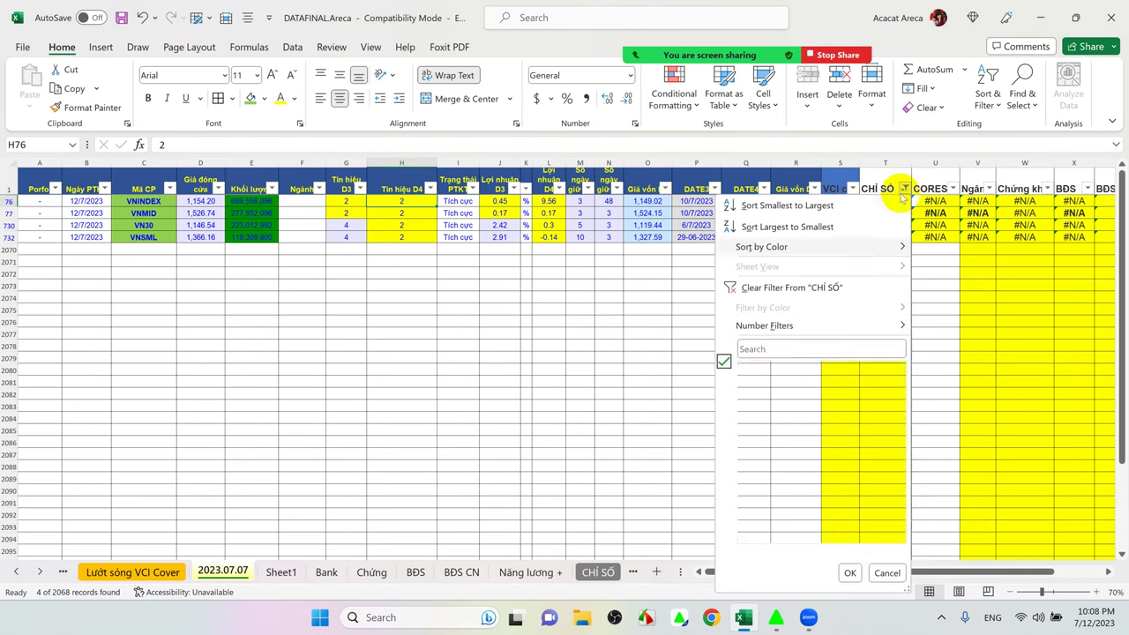
left_click(757, 374)
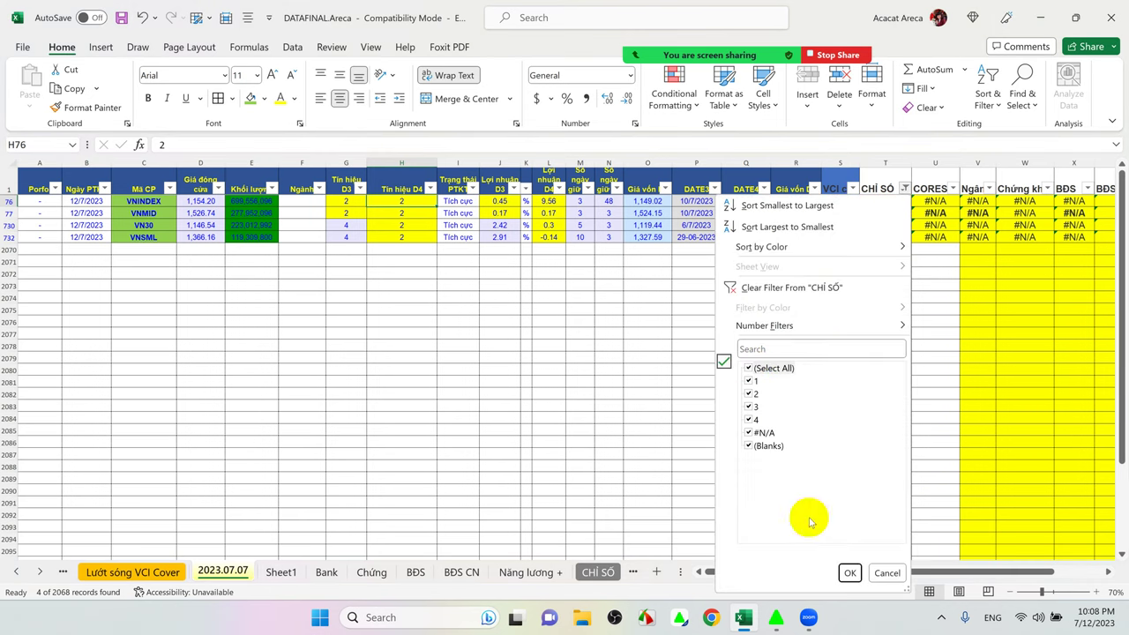
left_click(848, 572)
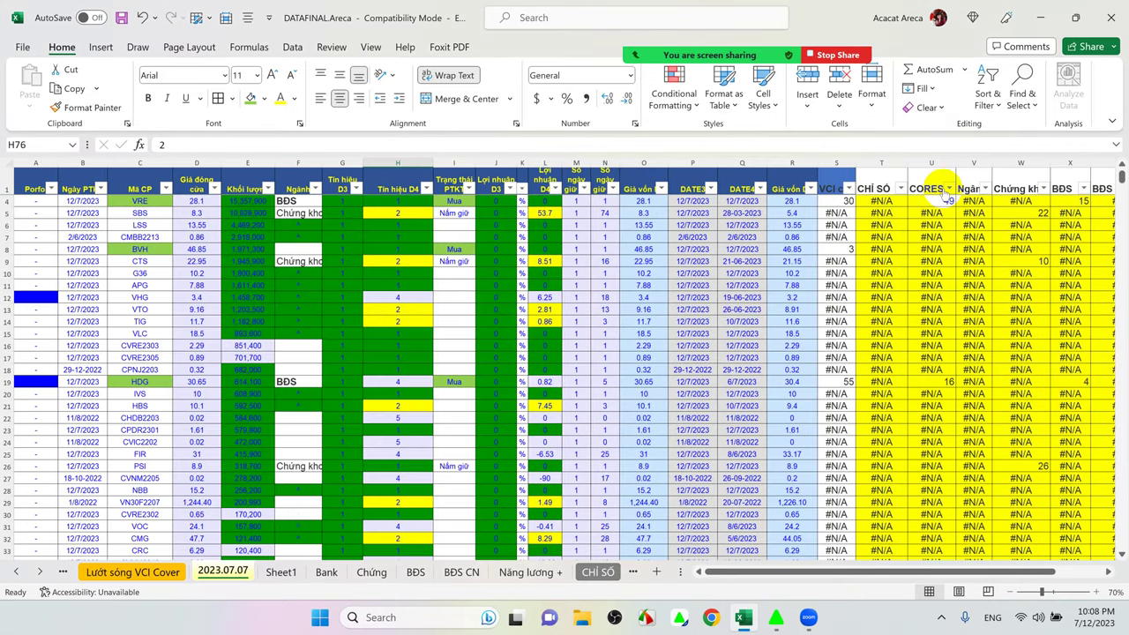
- Filter the CORES column to exclude #N/A and blank entries
left_click(949, 188)
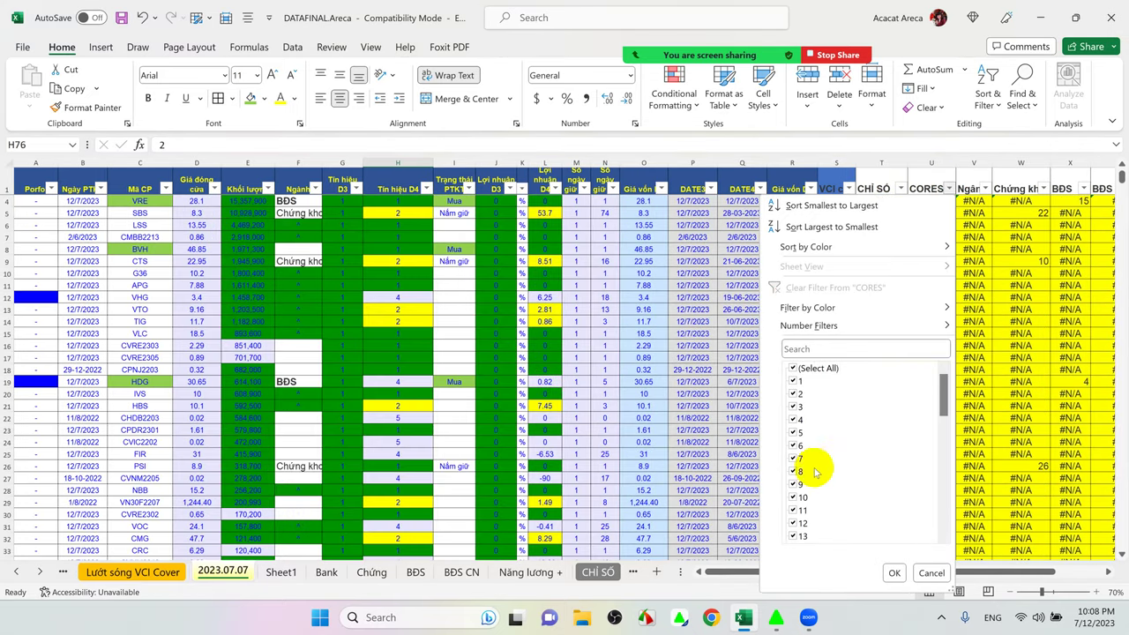
scroll(853, 438, "down", 2)
scroll(853, 439, "down", 10)
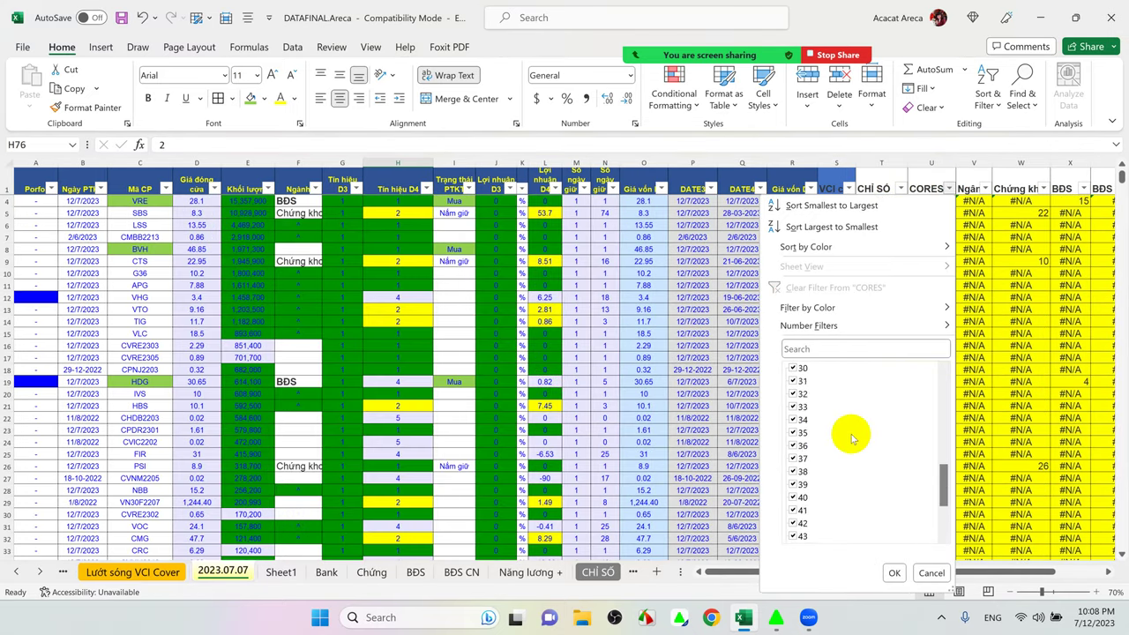
left_click(792, 536)
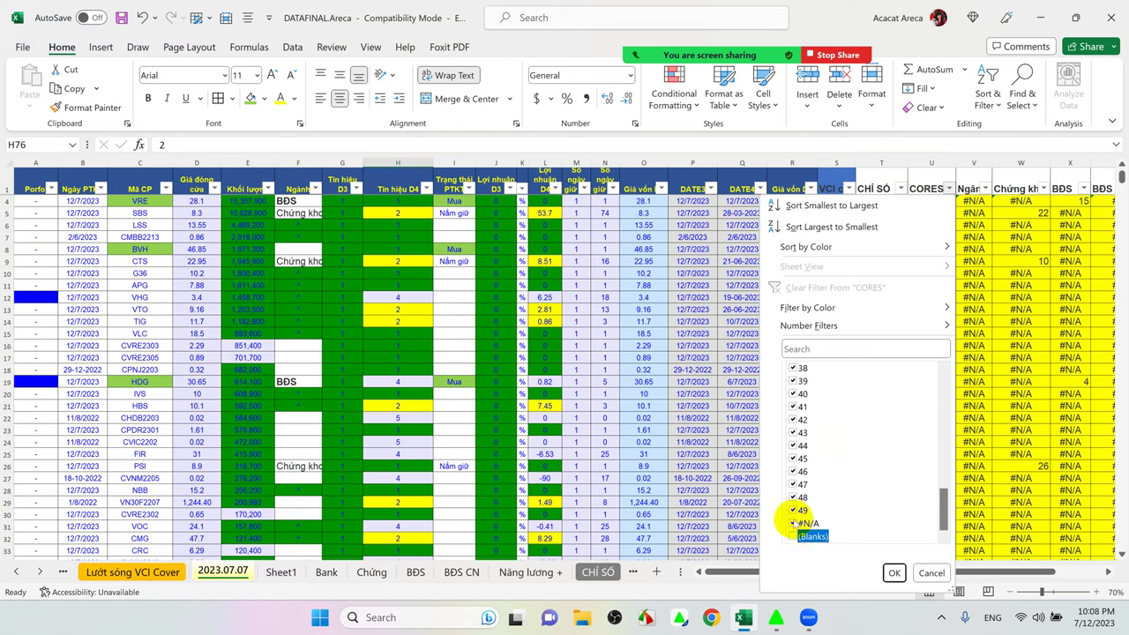
left_click(793, 523)
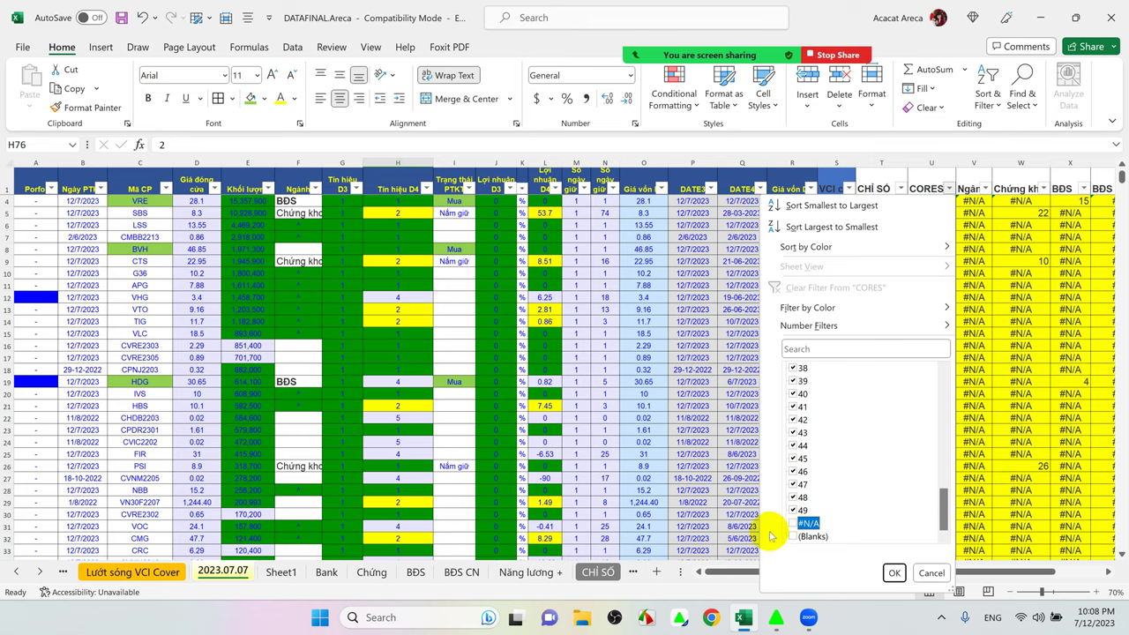
left_click(893, 572)
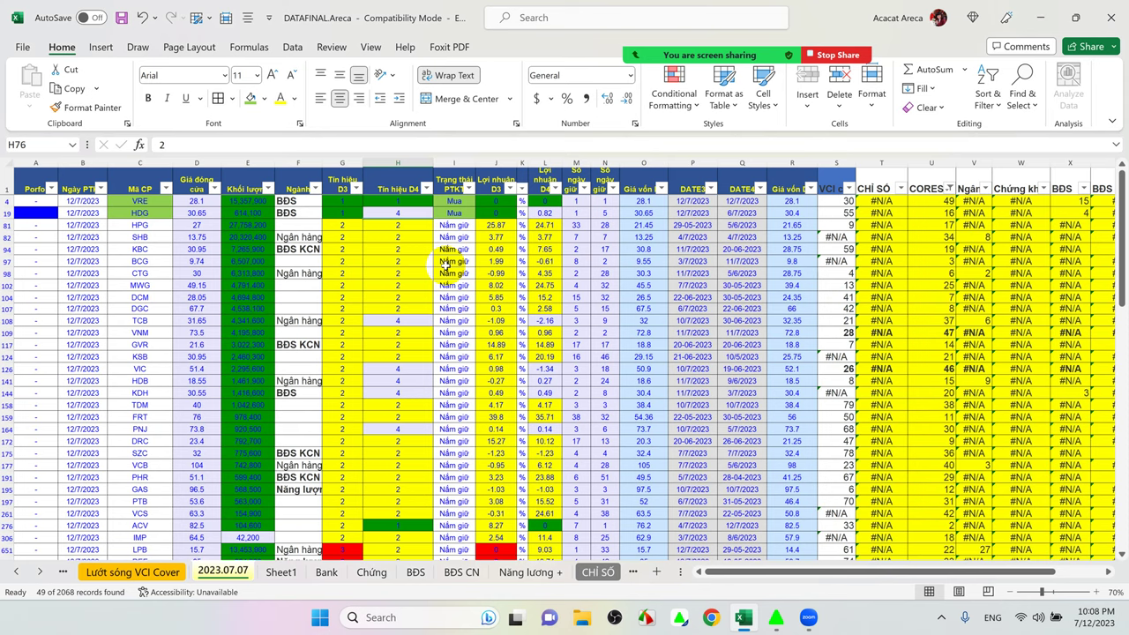
- Look through the filtered CORES stocks and compare their Nắm giữ and Tích sản statuses in the Trạng thái PTKT column
scroll(446, 264, "down", 6)
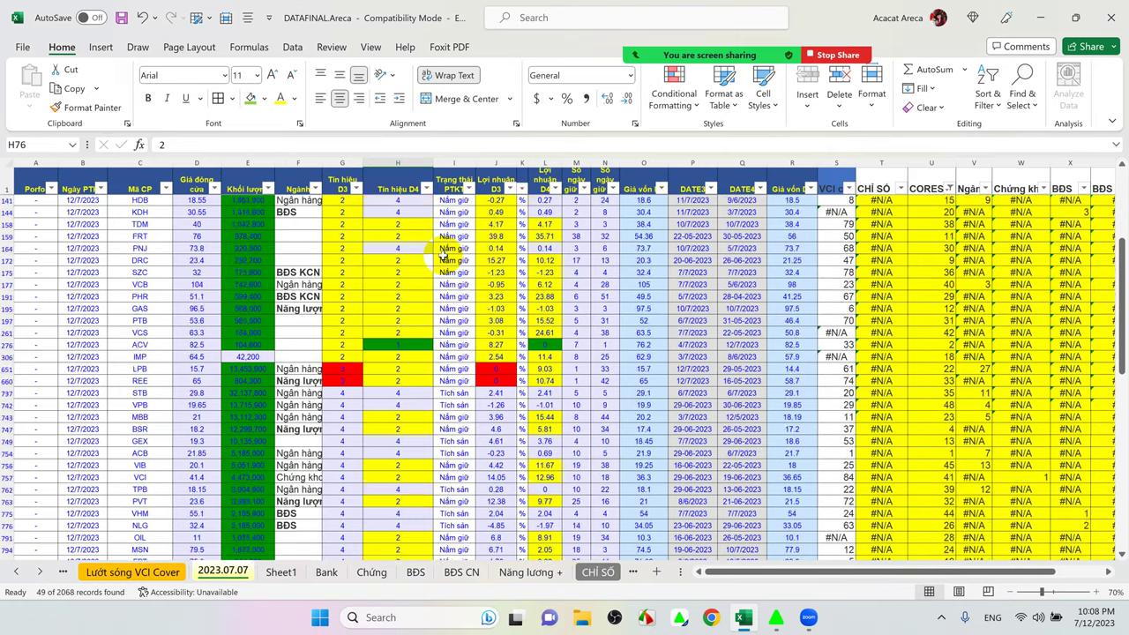
scroll(445, 254, "down", 3)
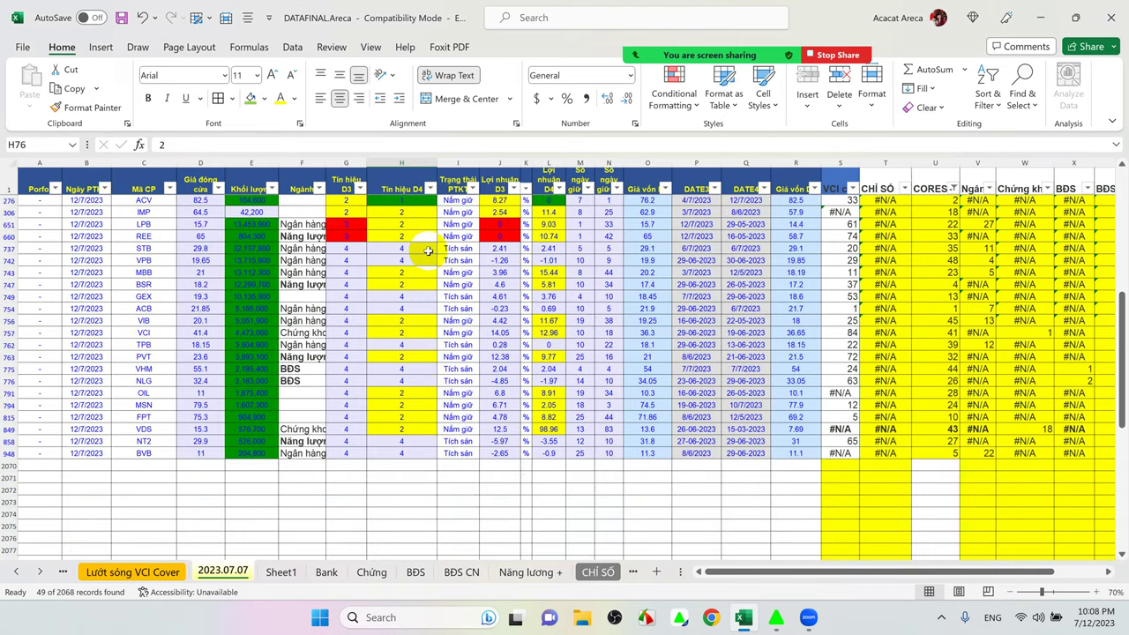
mouse_move(448, 250)
left_mouse_down()
mouse_move(454, 318)
mouse_move(457, 253)
left_mouse_up()
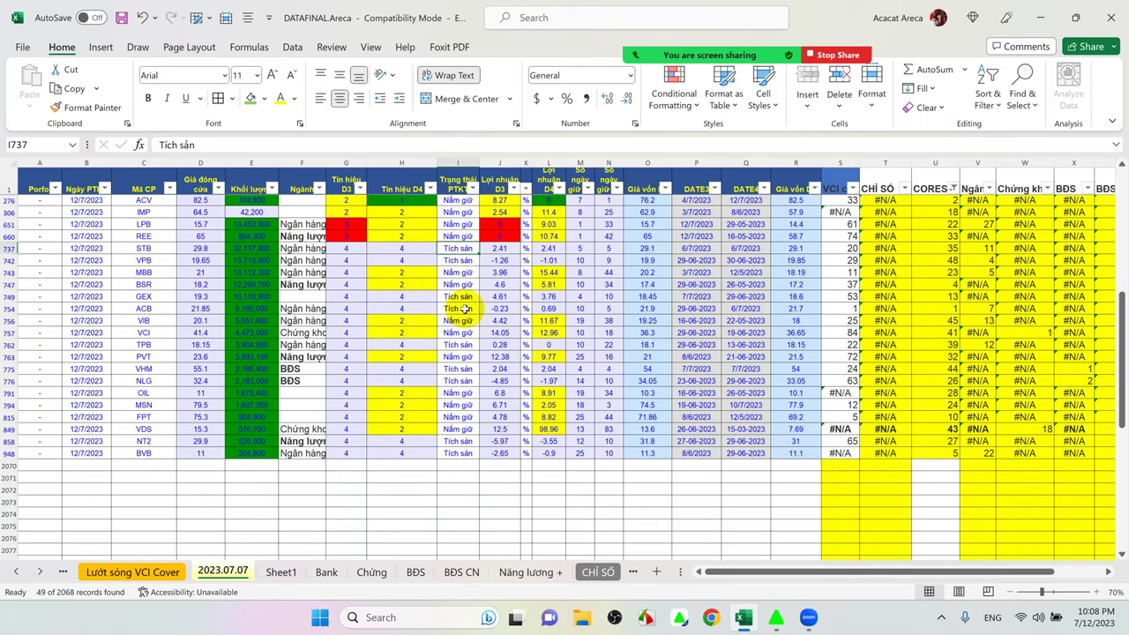
scroll(464, 304, "up", 3)
scroll(463, 304, "up", 6)
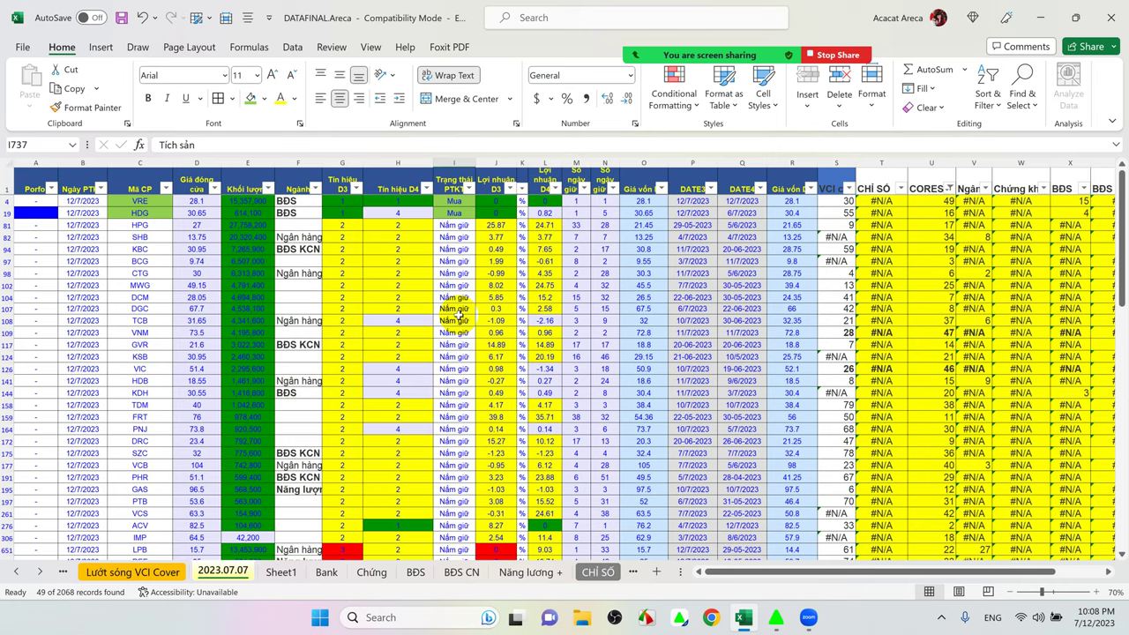
scroll(460, 370, "down", 6)
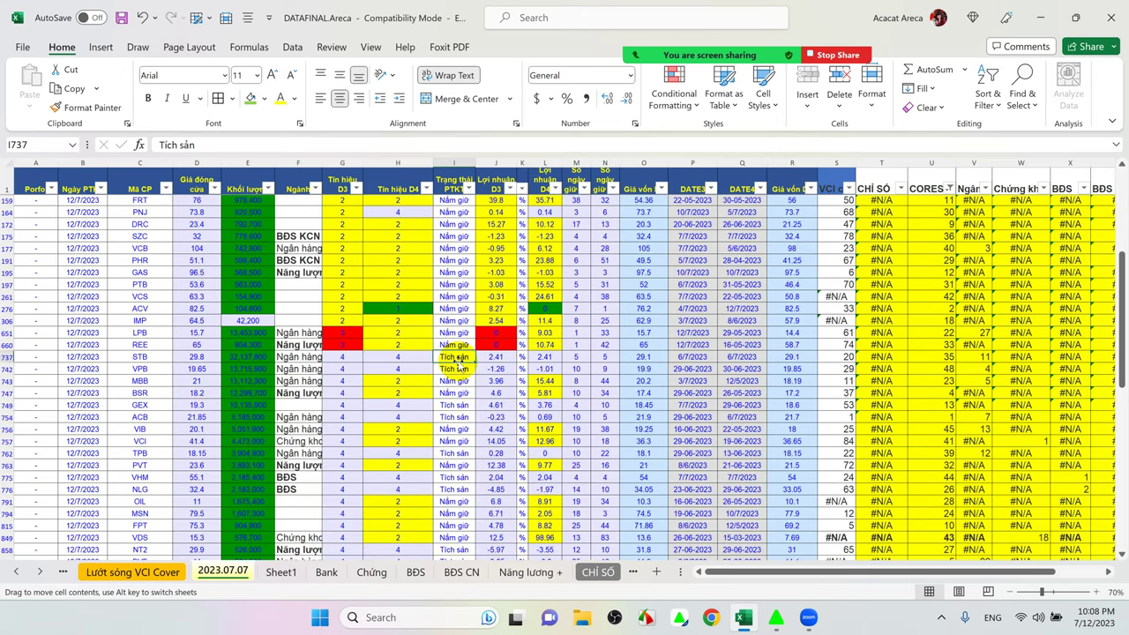
left_click(469, 188)
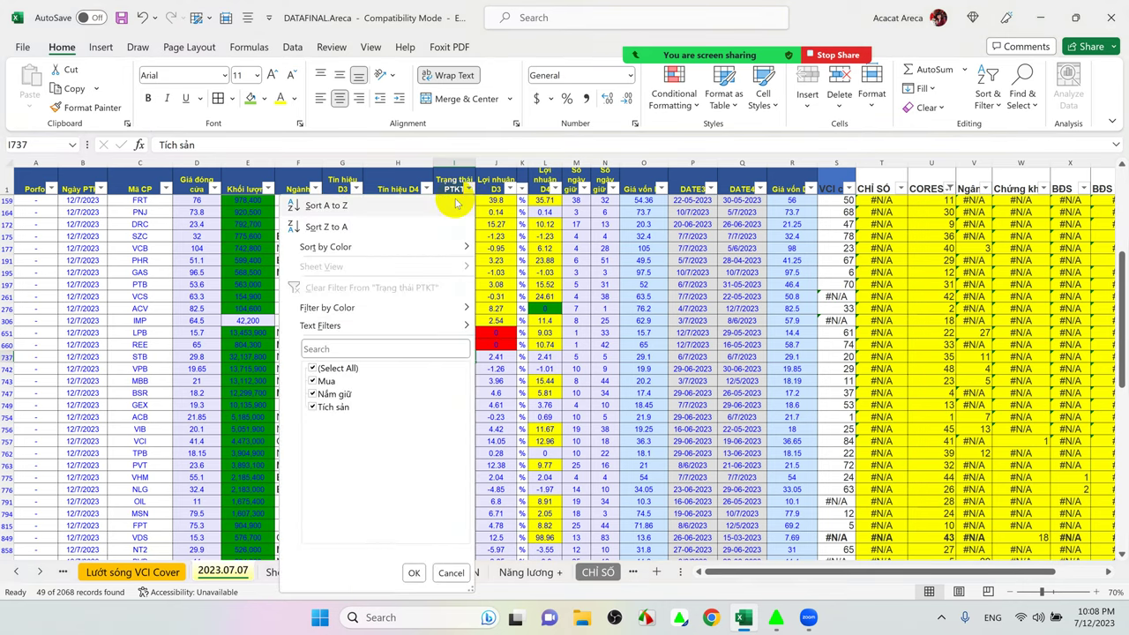
left_click(313, 368)
left_click(326, 407)
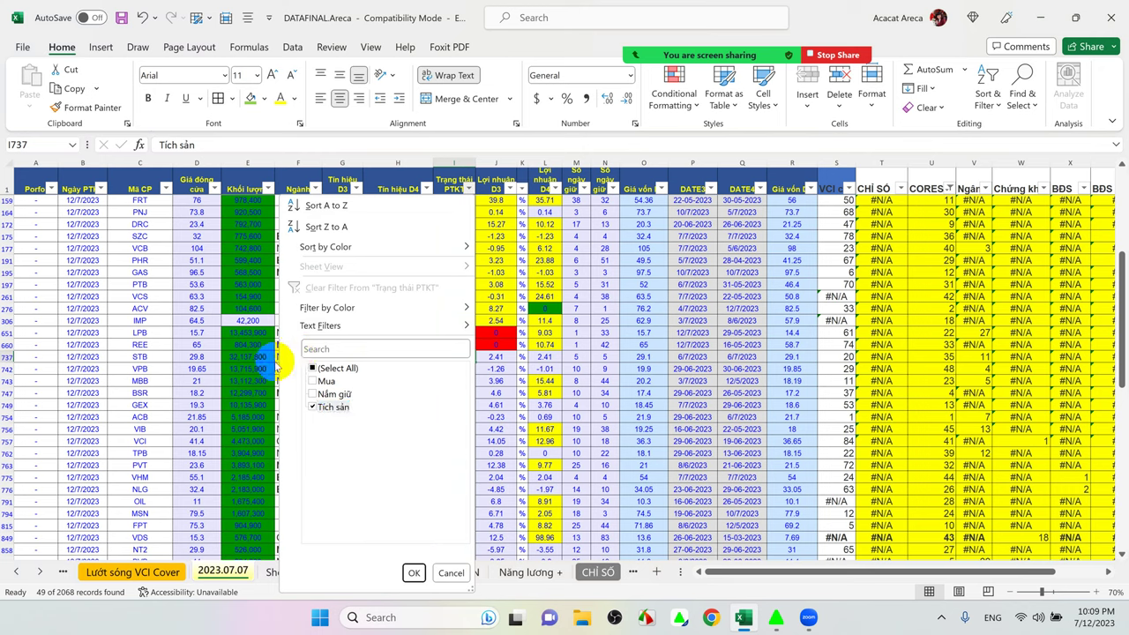
left_click(312, 393)
left_click(312, 380)
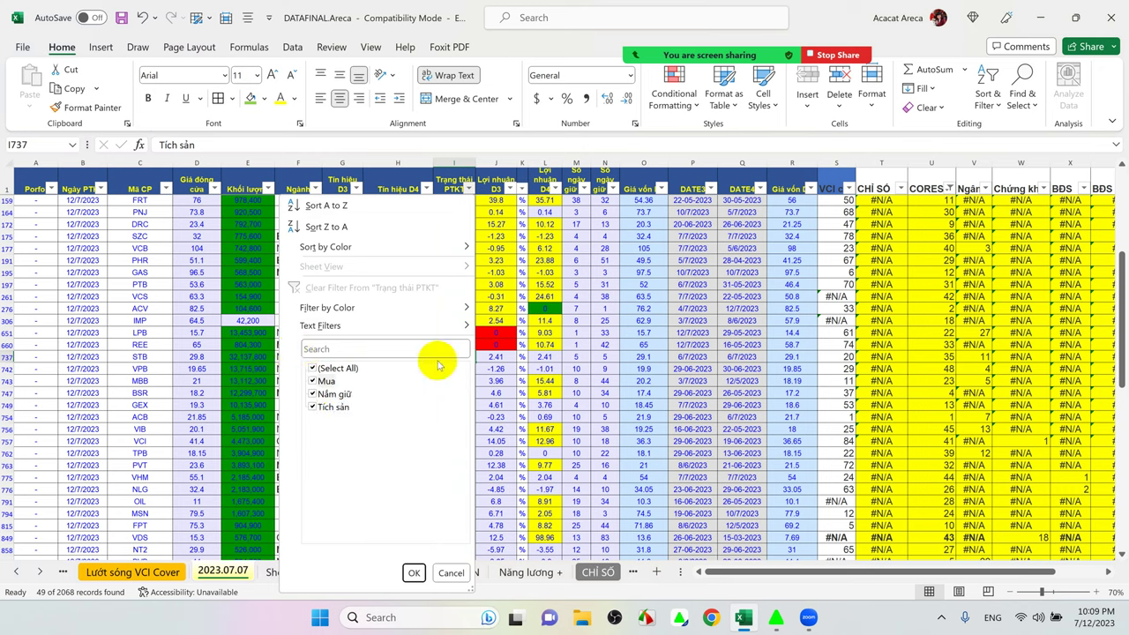
left_click(921, 181)
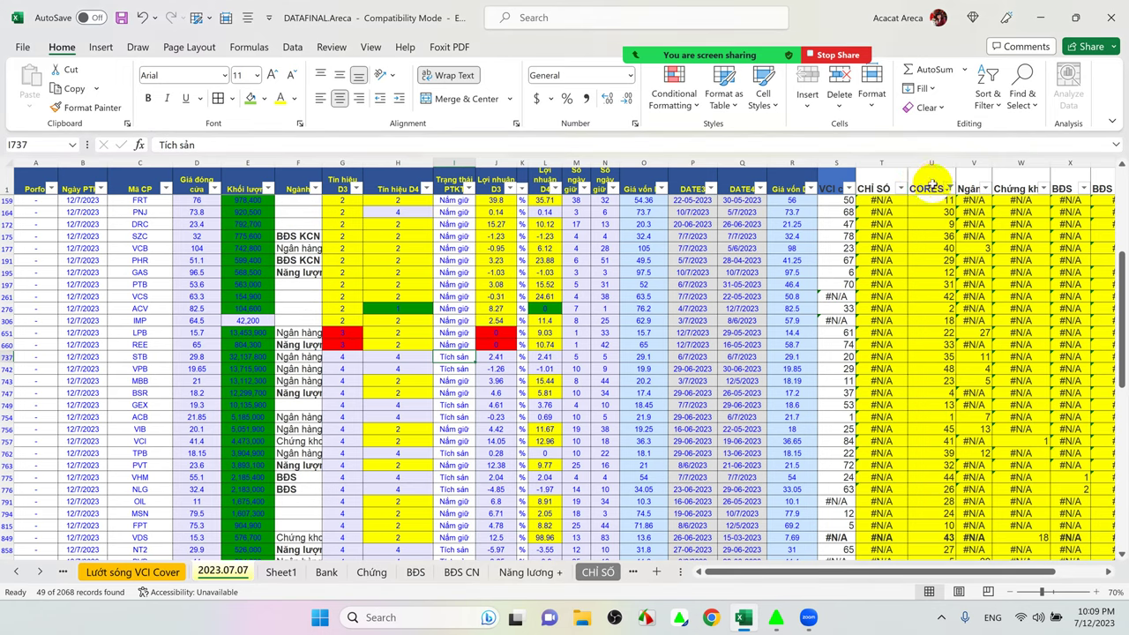
left_click(921, 180)
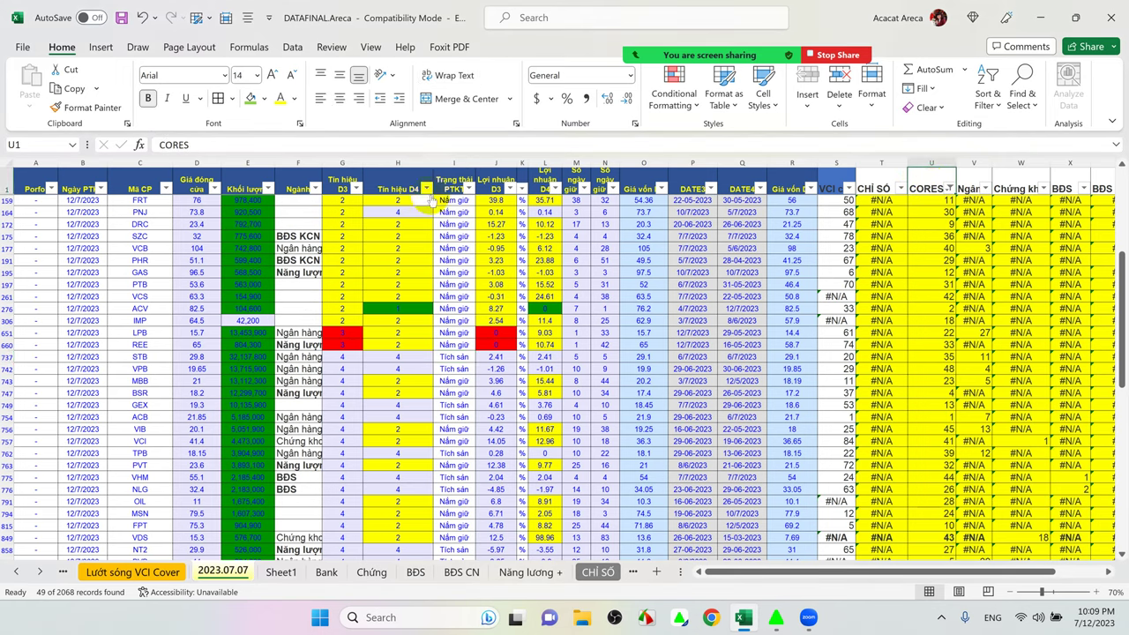
- Filter the Trạng thái PTKT column to show only Tích sản stocks
left_click(468, 188)
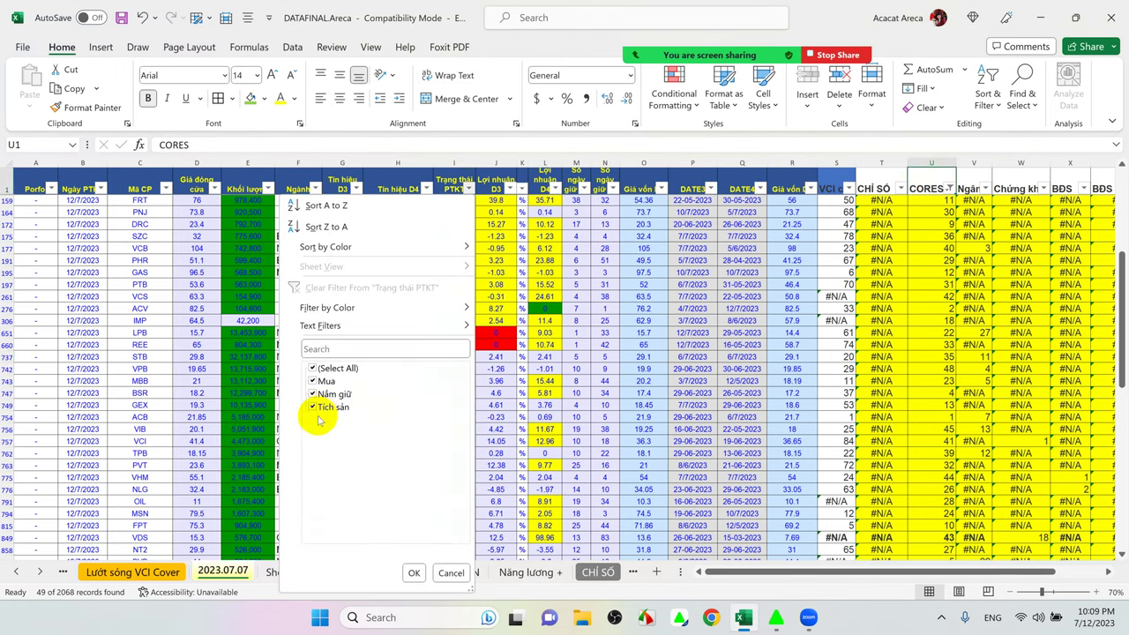
left_click(313, 368)
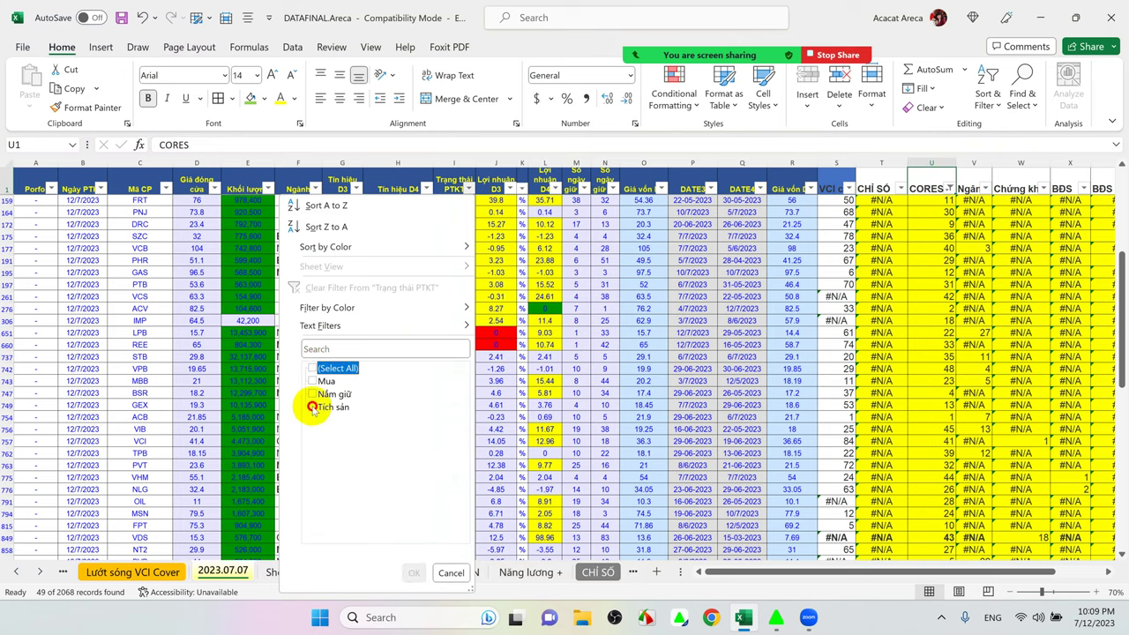
left_click(312, 407)
left_click(412, 574)
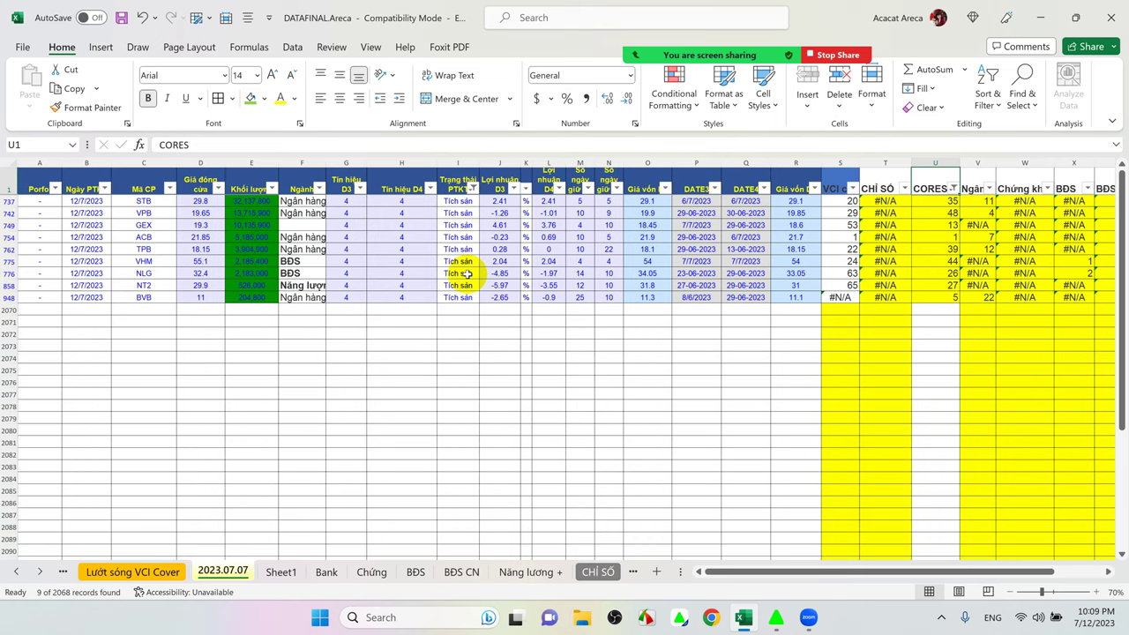
- Examine the D3 and D4 signals, closing price and technical status of the Tích sản stocks, including STB, VPB, GEX and ACB
left_click(466, 273)
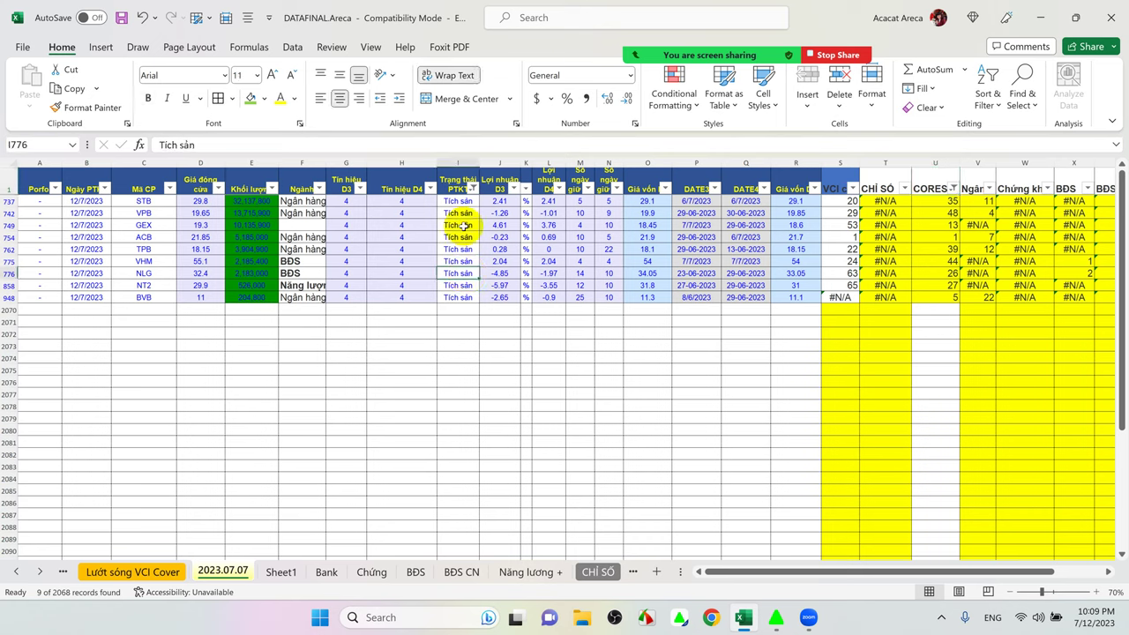
left_click(347, 202)
left_click(411, 204)
left_click(345, 202)
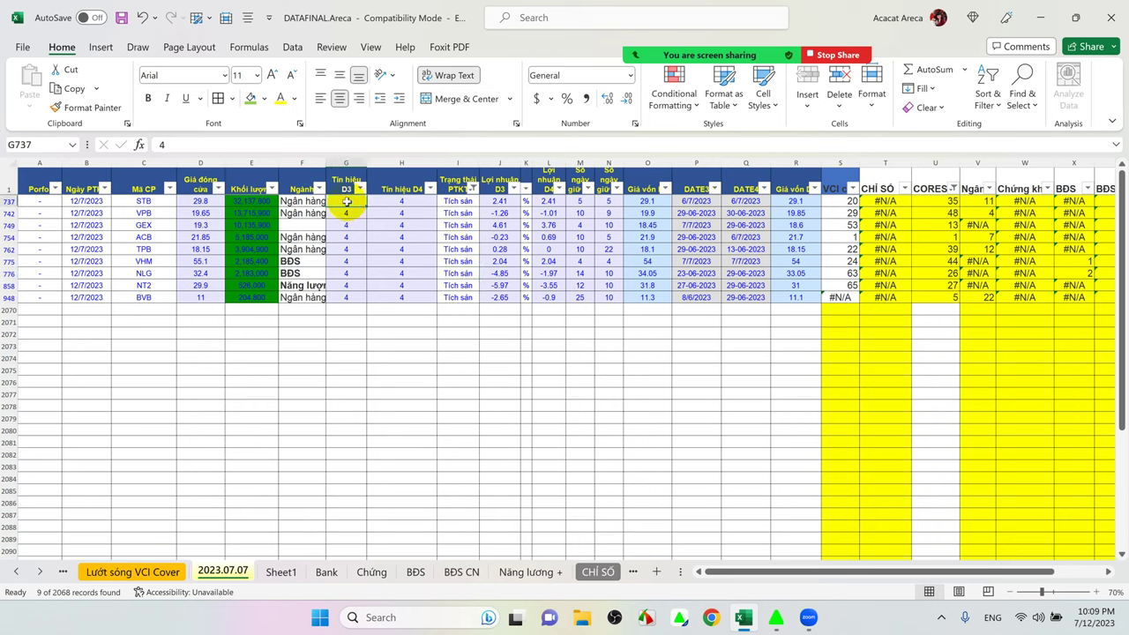
left_click(403, 202)
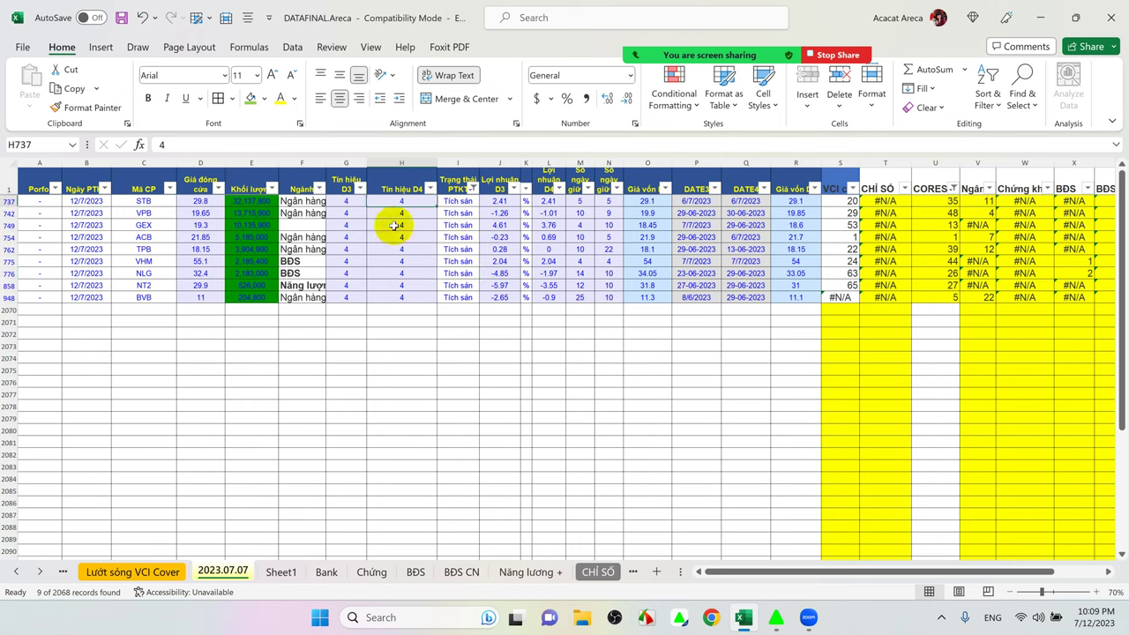
left_click(397, 225)
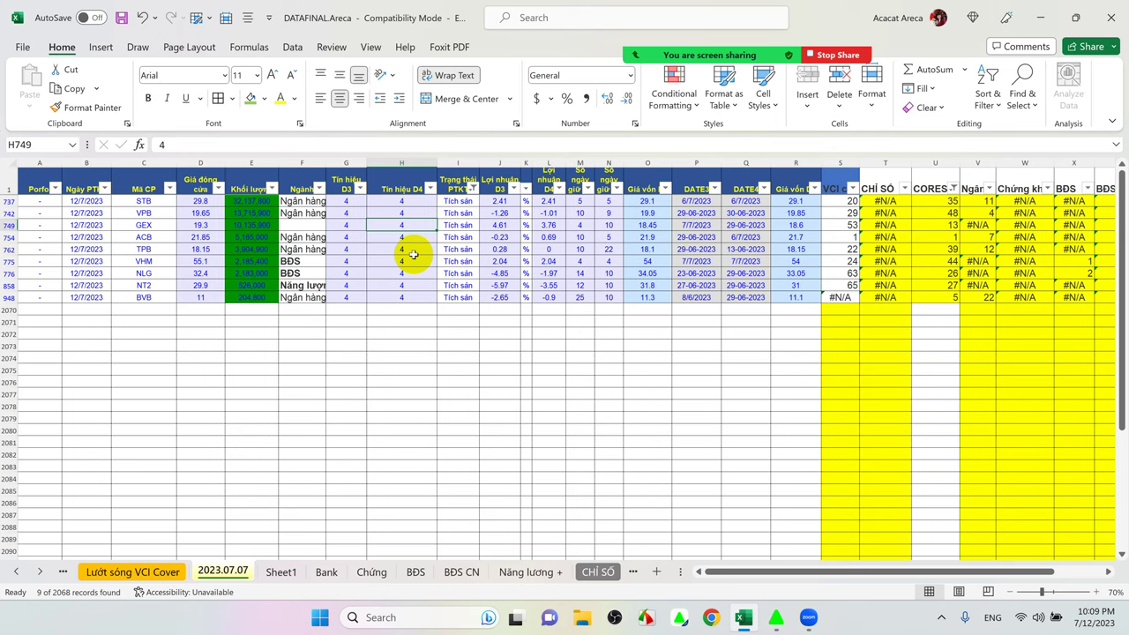
left_click(460, 213)
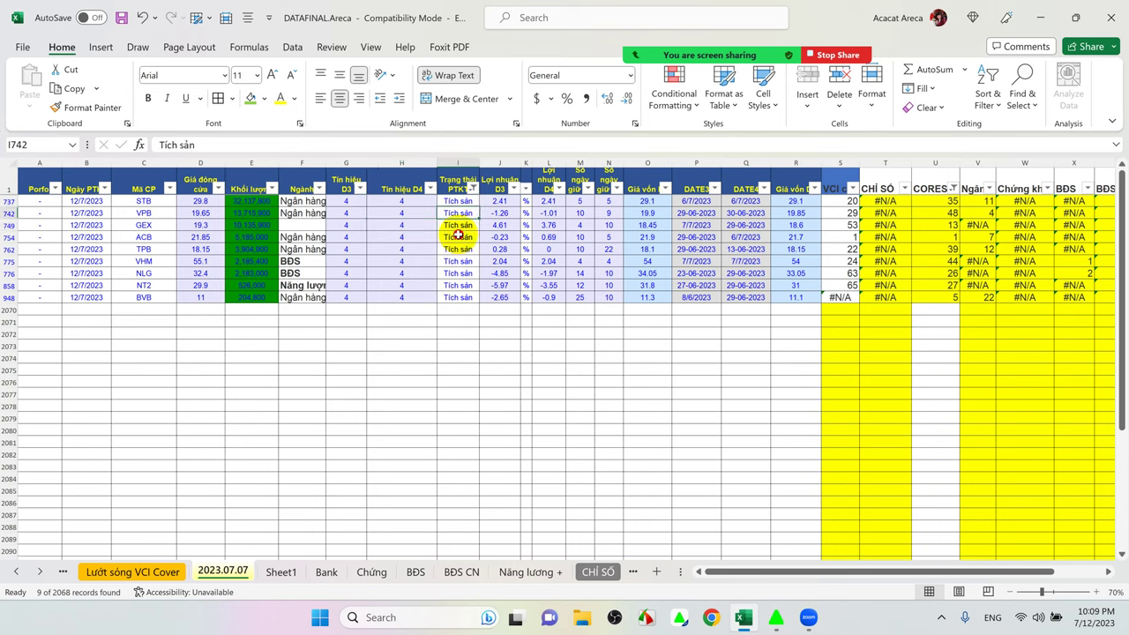
left_click(458, 237)
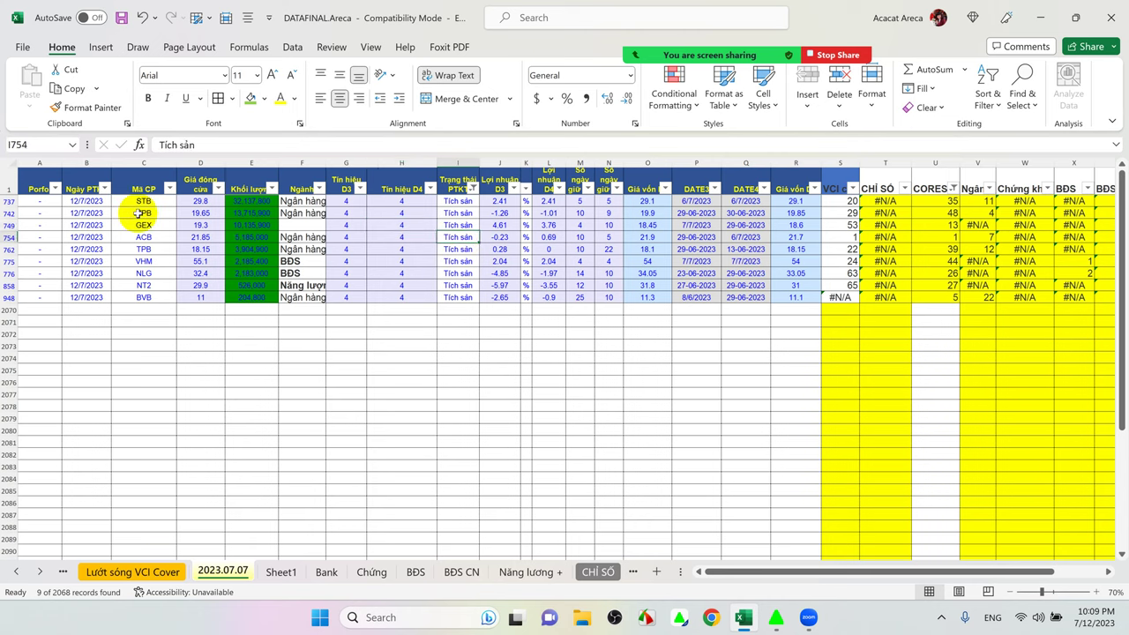
left_click(201, 226)
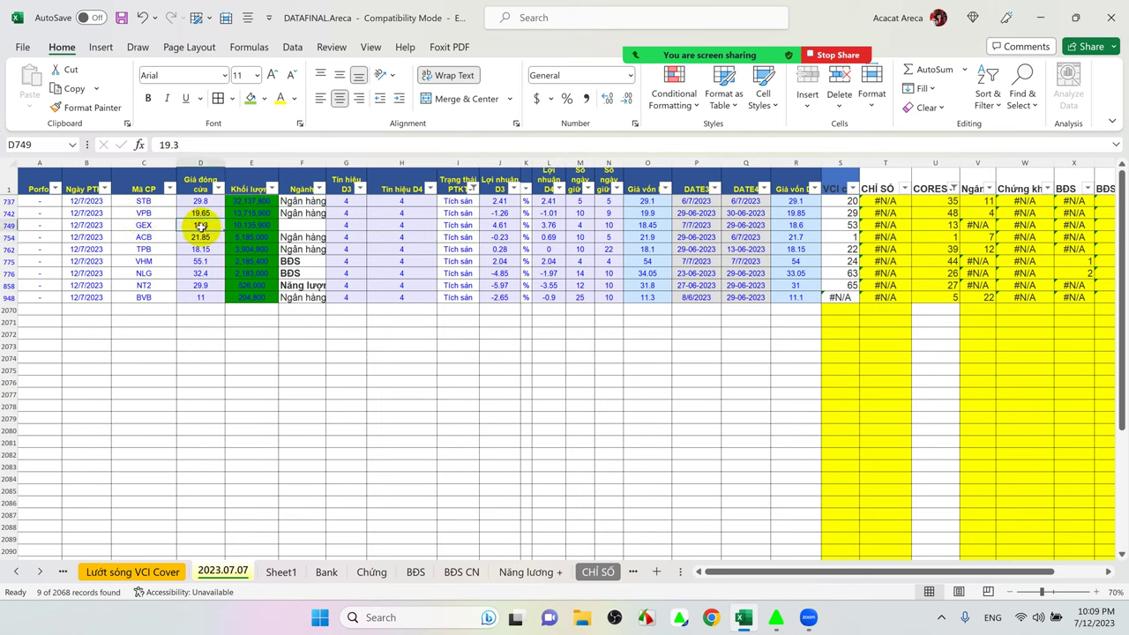
left_click(454, 226)
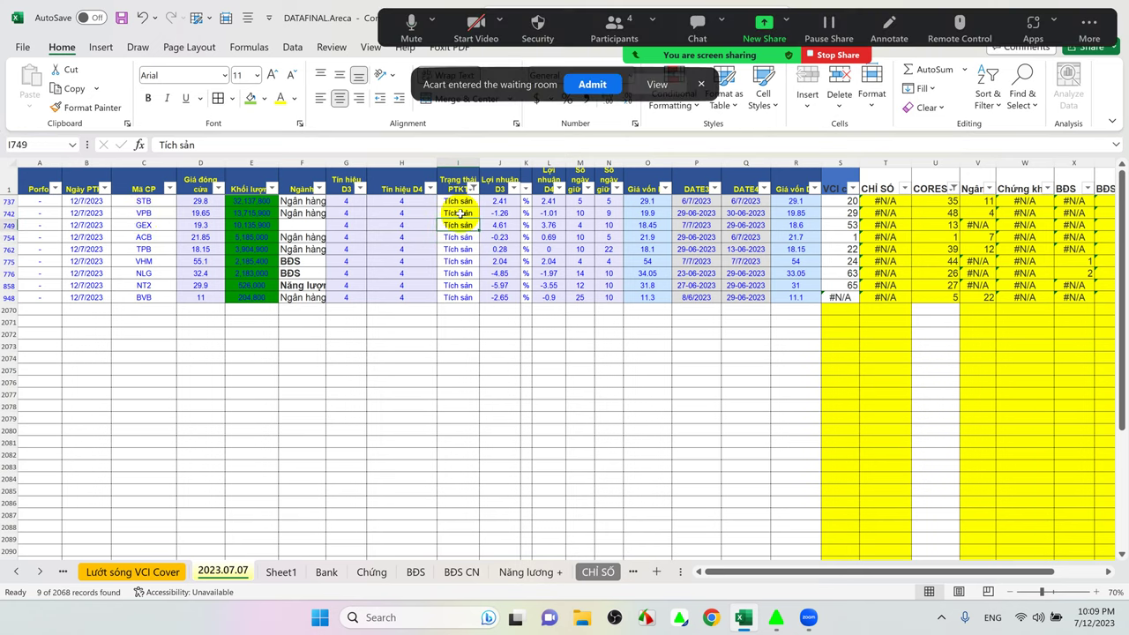
- Admit the participant from the Zoom waiting room and check the technical status of ACB, VHM, NLG and TPB
left_click(587, 84)
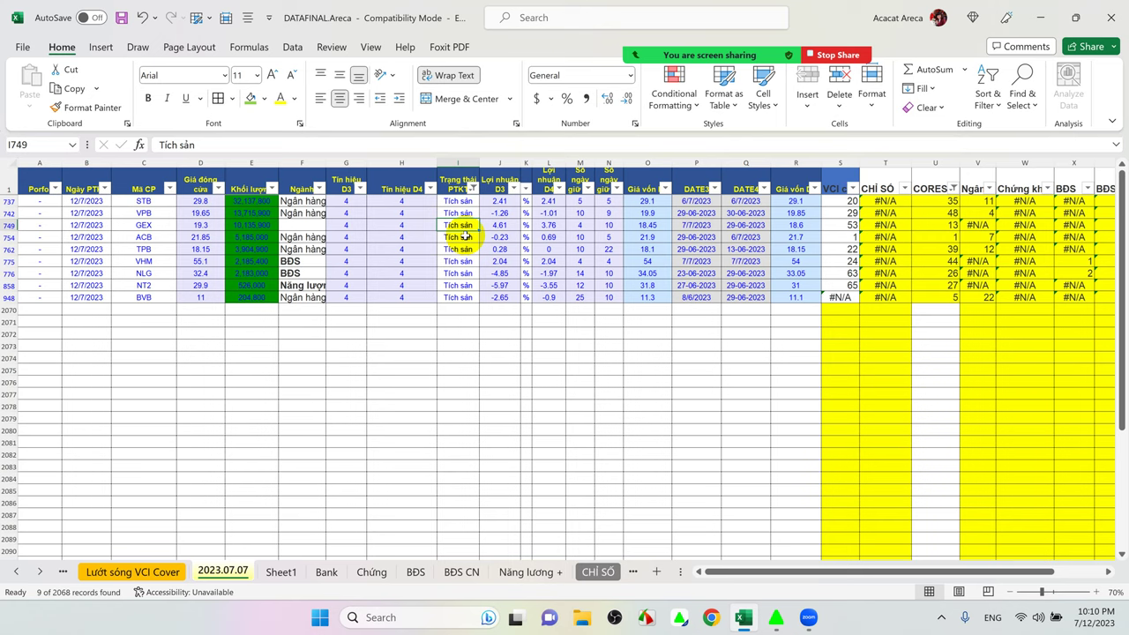
left_click(465, 236)
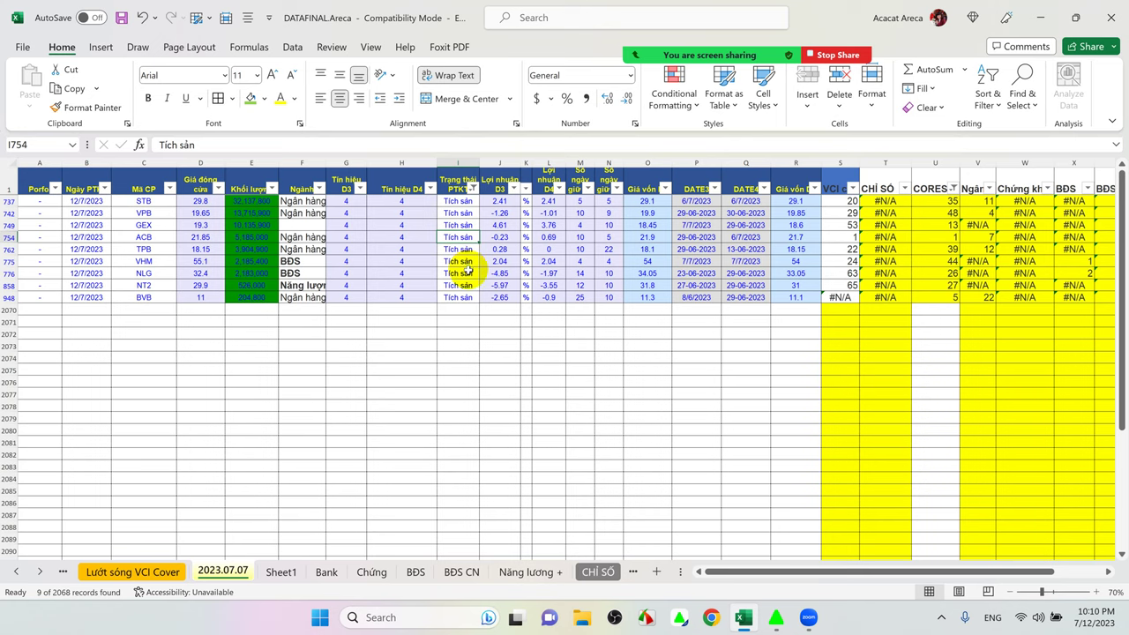
left_click(455, 261)
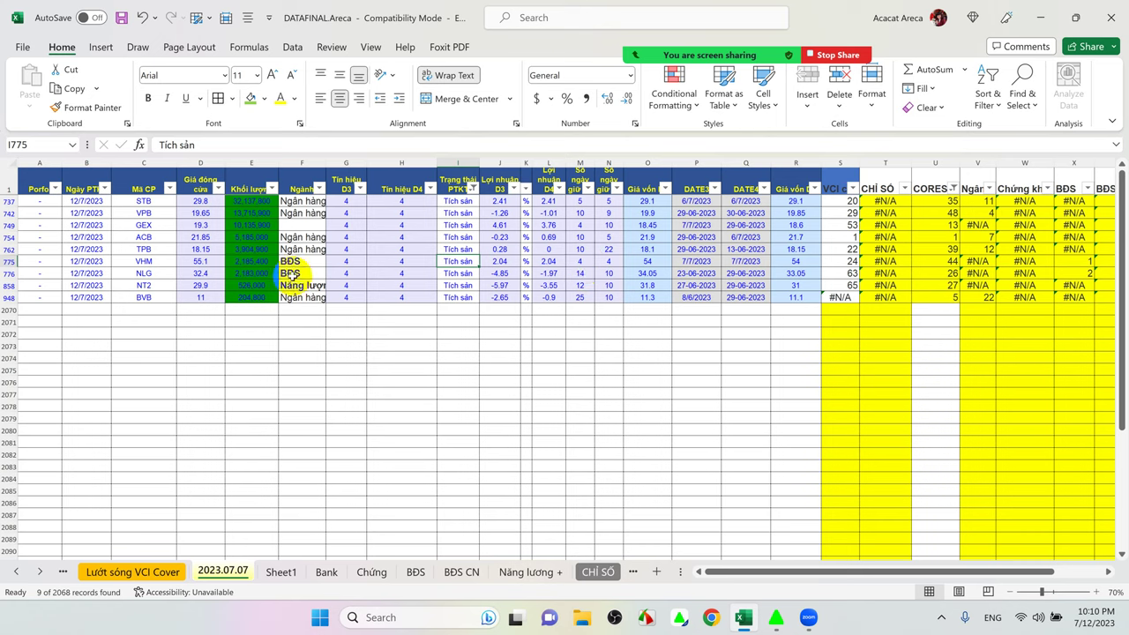
left_click(458, 273)
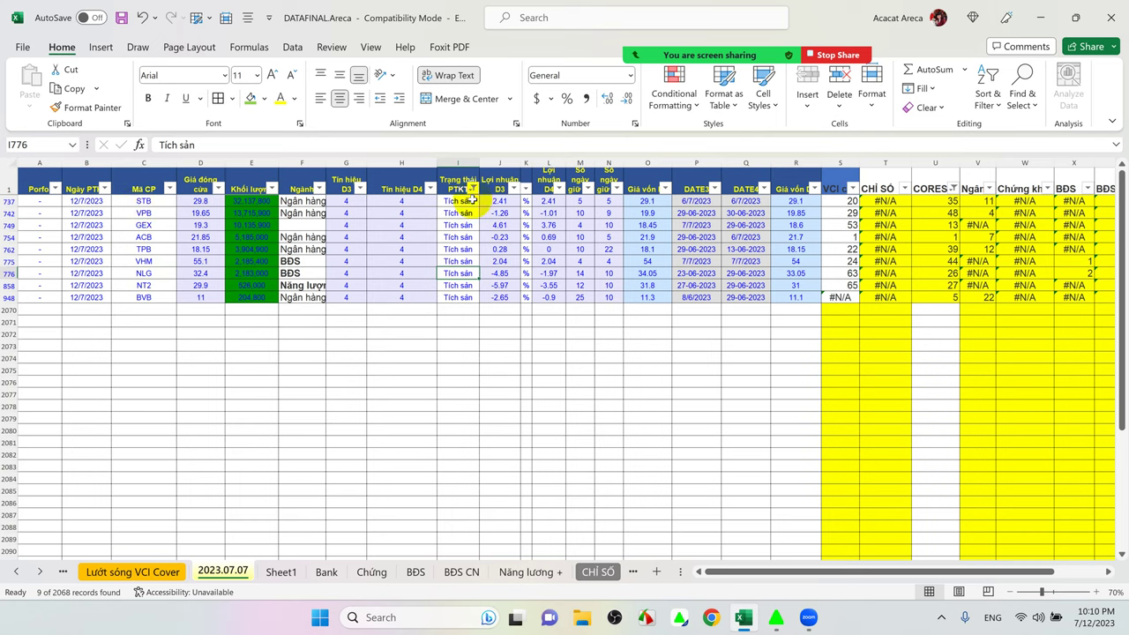
left_click(456, 250)
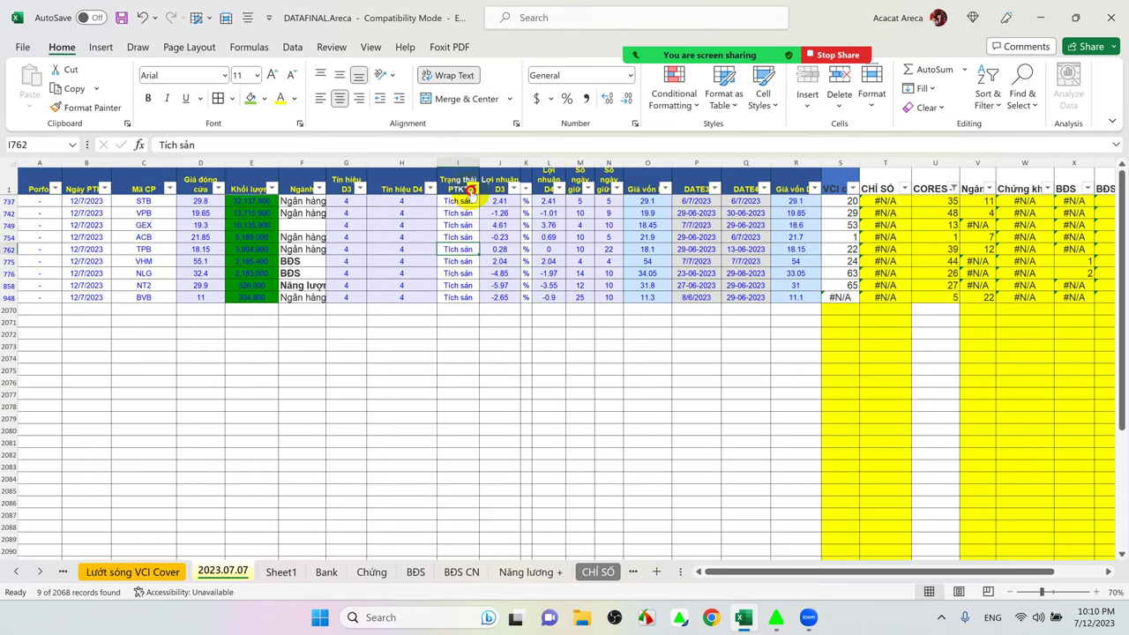
- Change the Trạng thái PTKT filter to show only Mua stocks
left_click(472, 189)
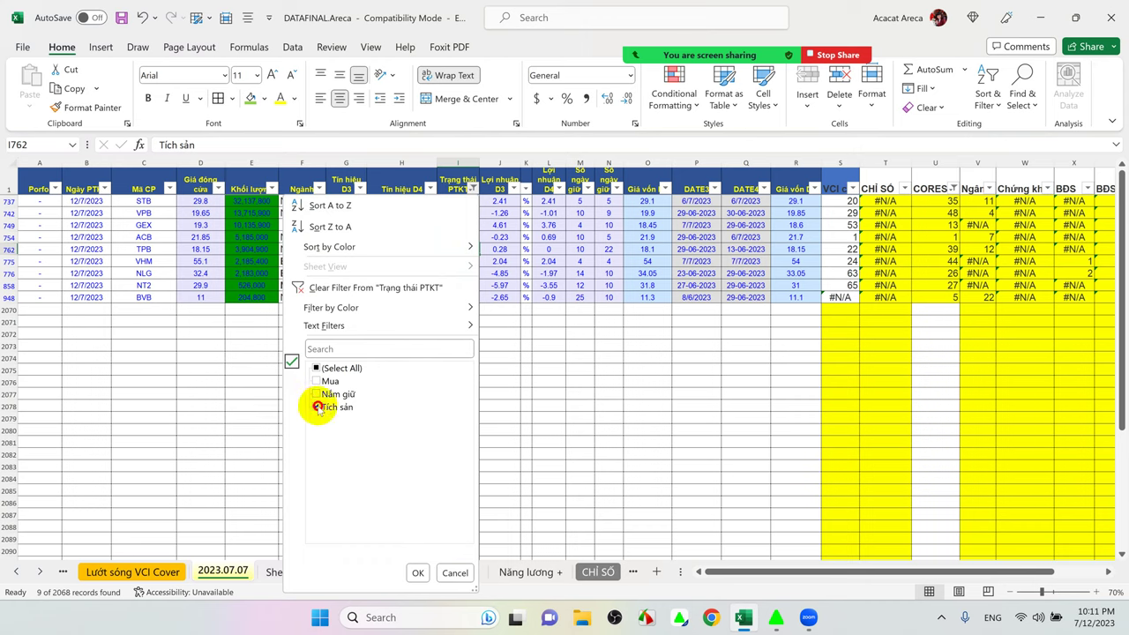
left_click(316, 406)
left_click(316, 381)
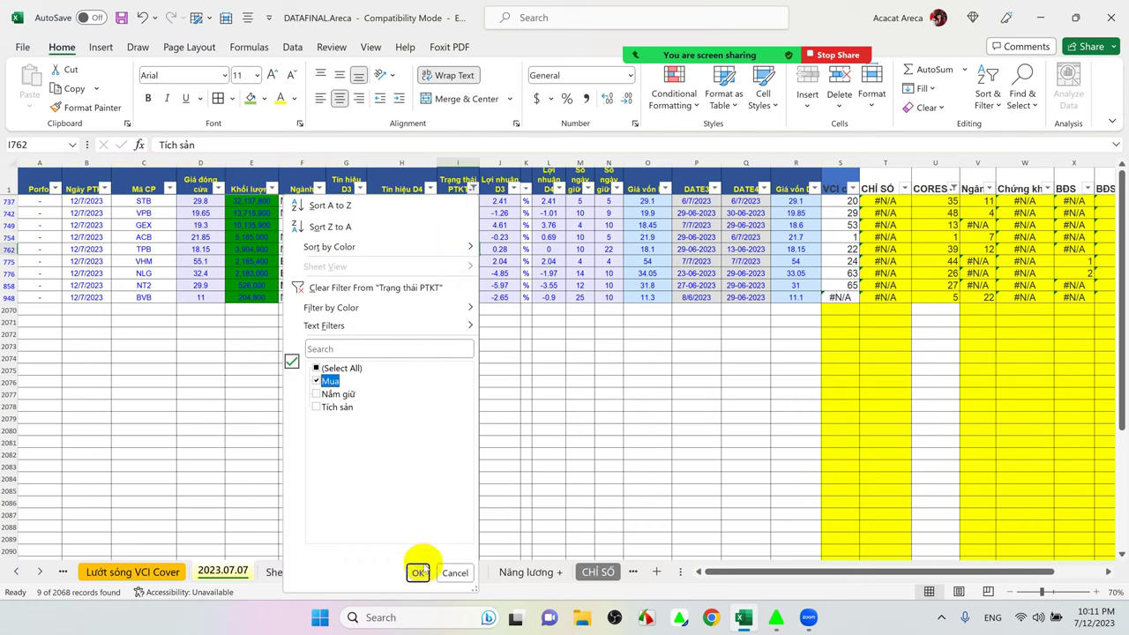
left_click(417, 572)
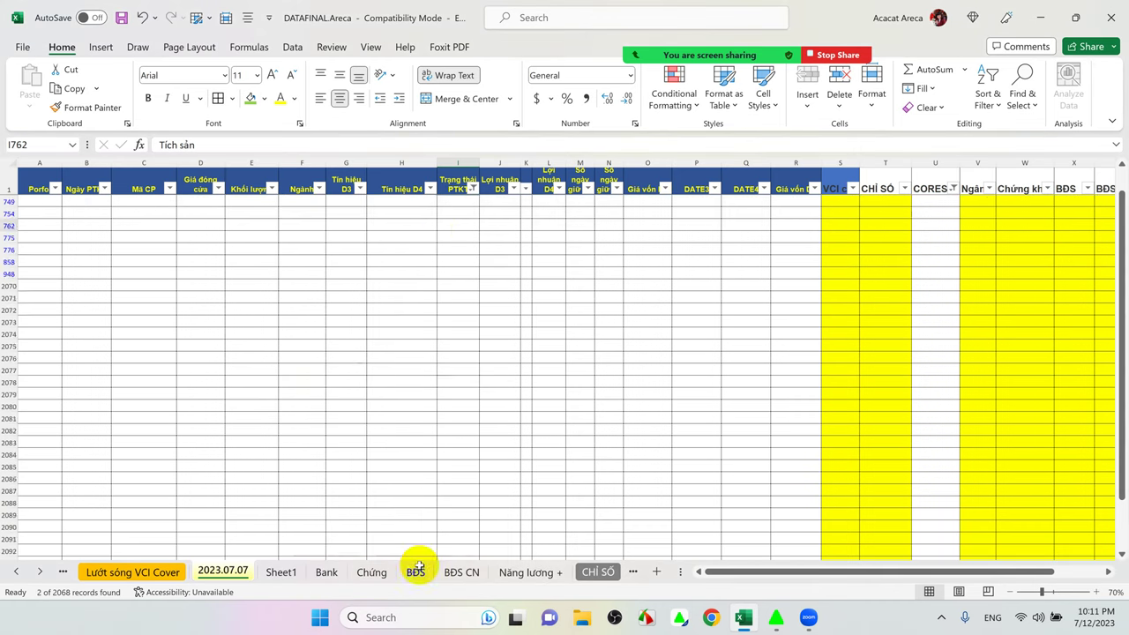
- Examine the technical status and closing prices of VRE and HDG in the Mua rows
left_click(457, 202)
key("Down")
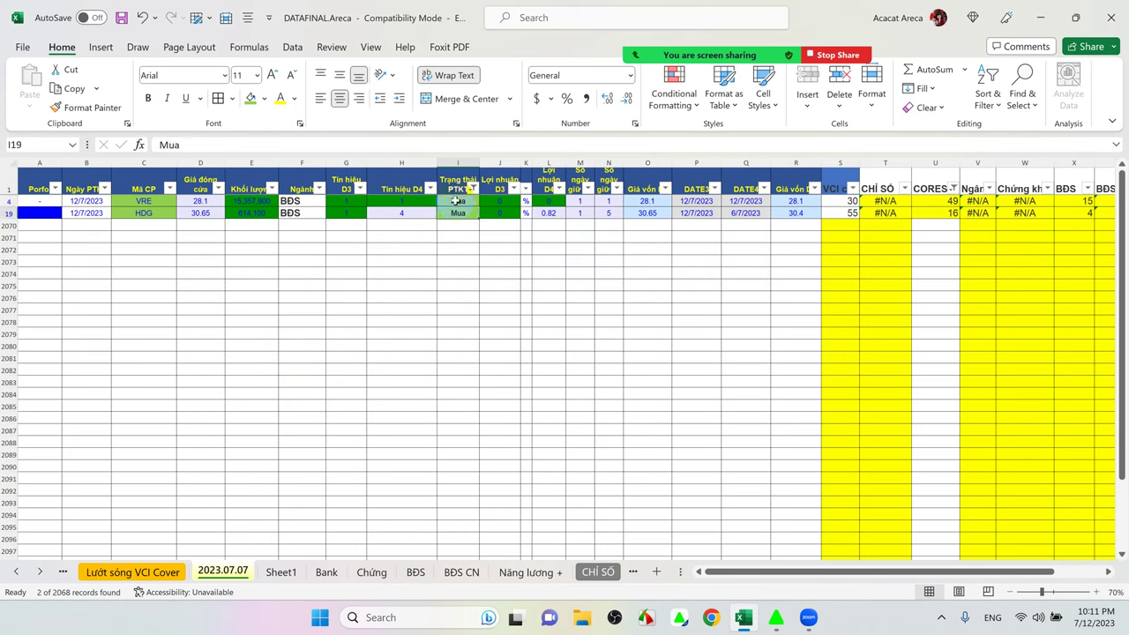
left_click(457, 202)
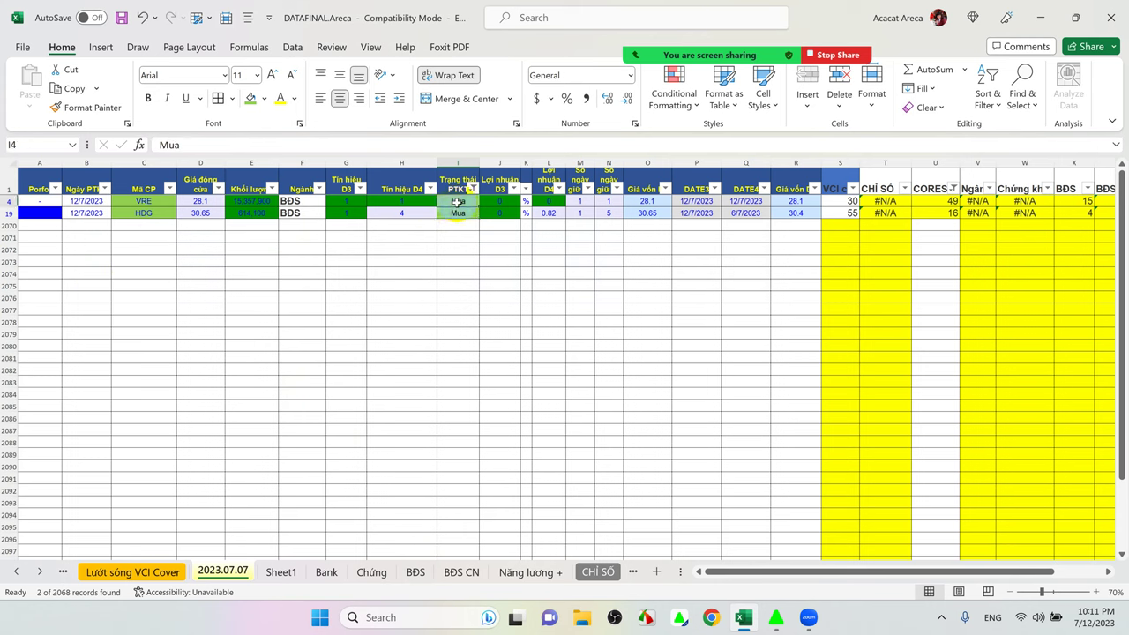
key("Down")
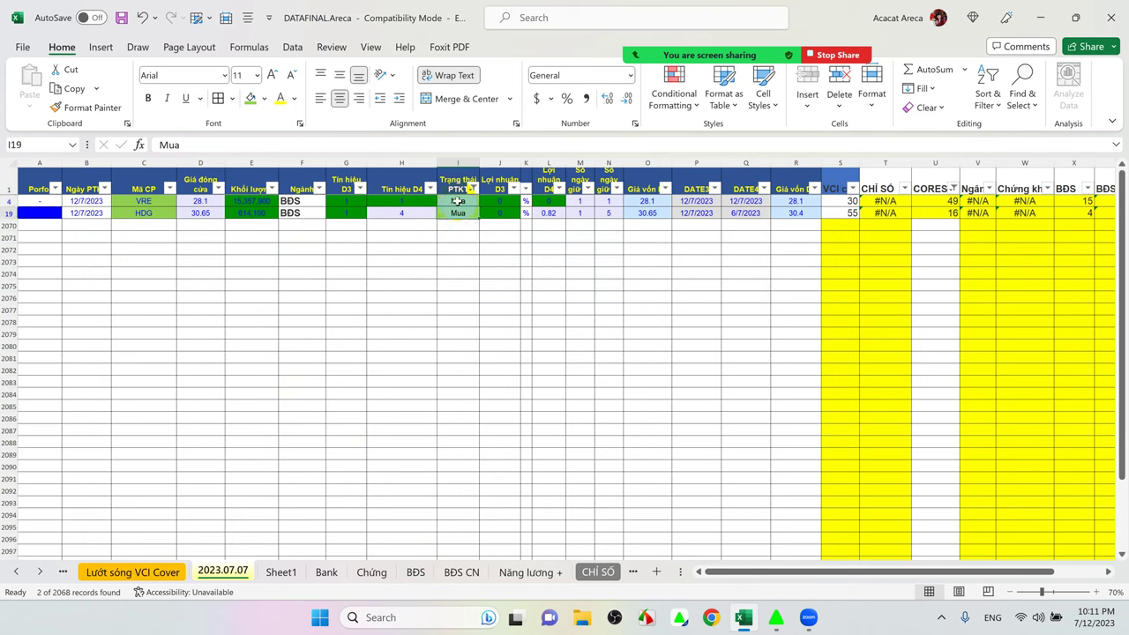
left_click(458, 202)
key("Down")
left_click(195, 201)
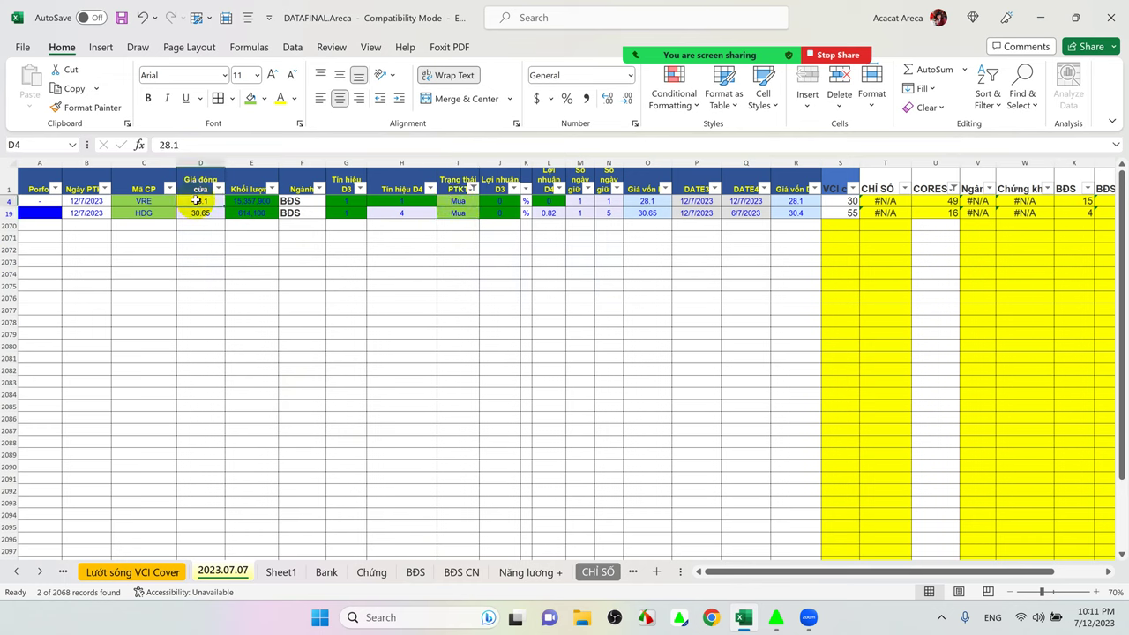
key("Down")
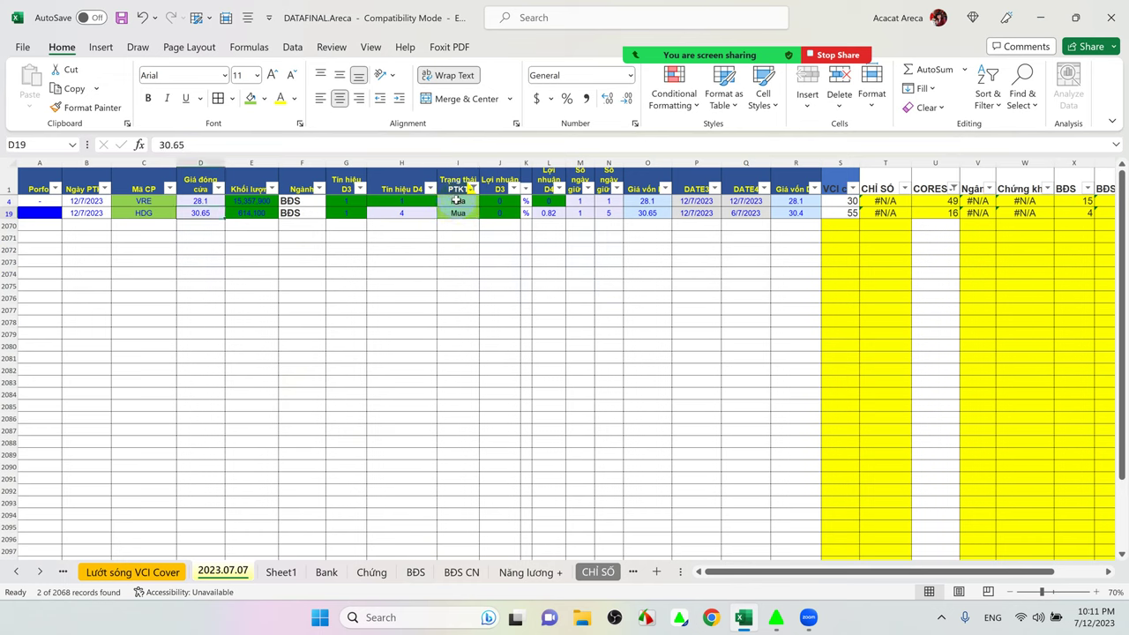
left_click(457, 201)
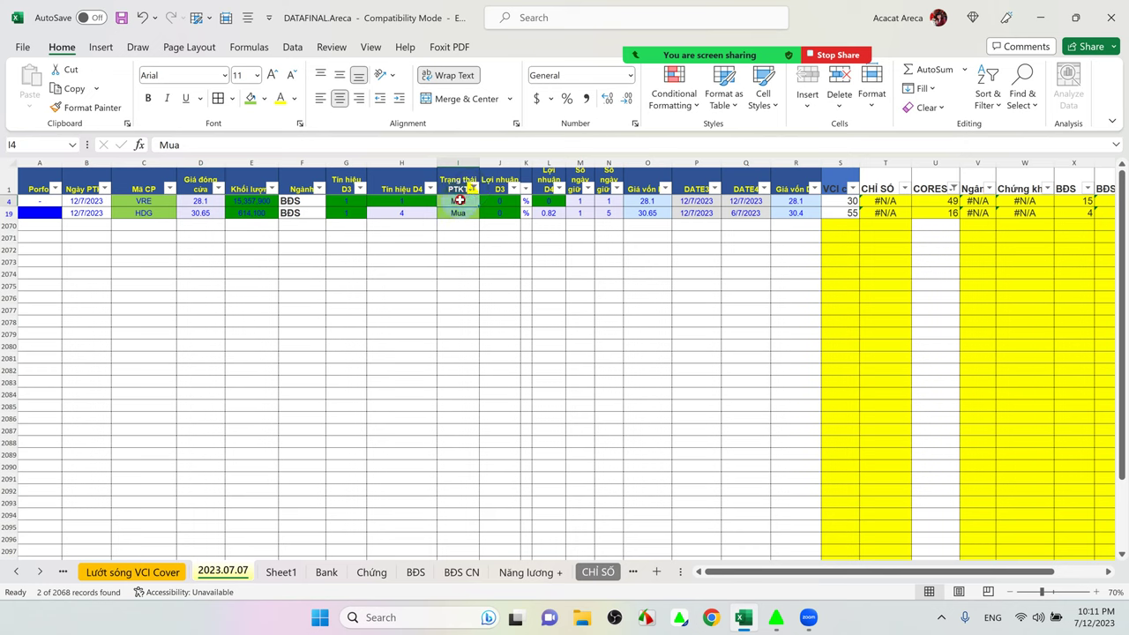
- Check the technical status of HDG and the D3 and D4 signals of VRE and HDG
left_click(457, 212)
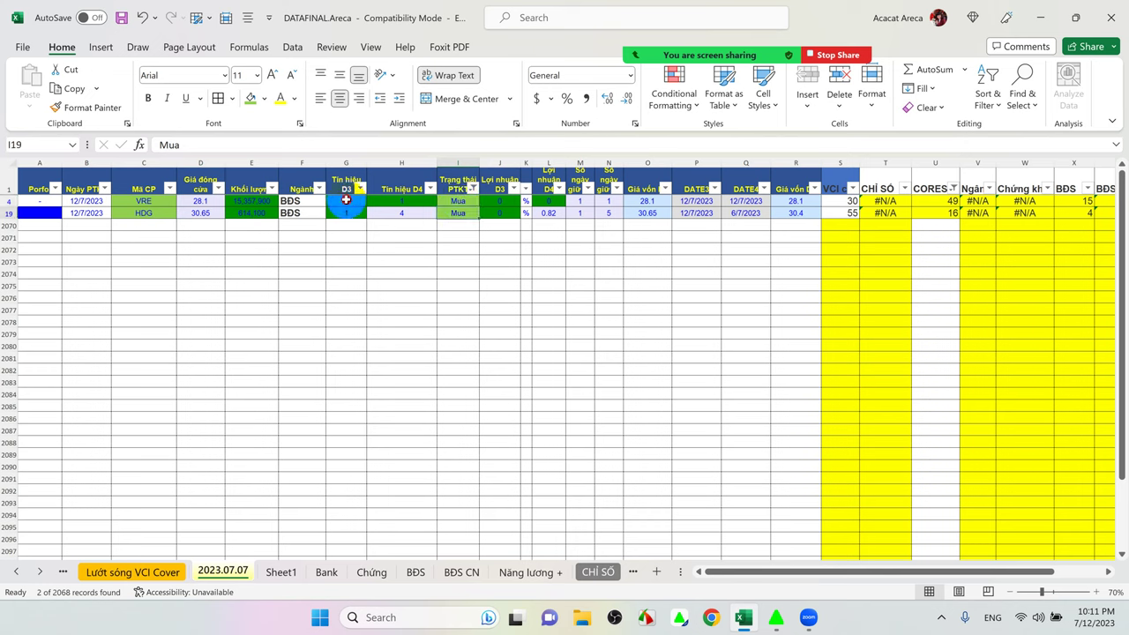
left_click(346, 200)
left_click(401, 202)
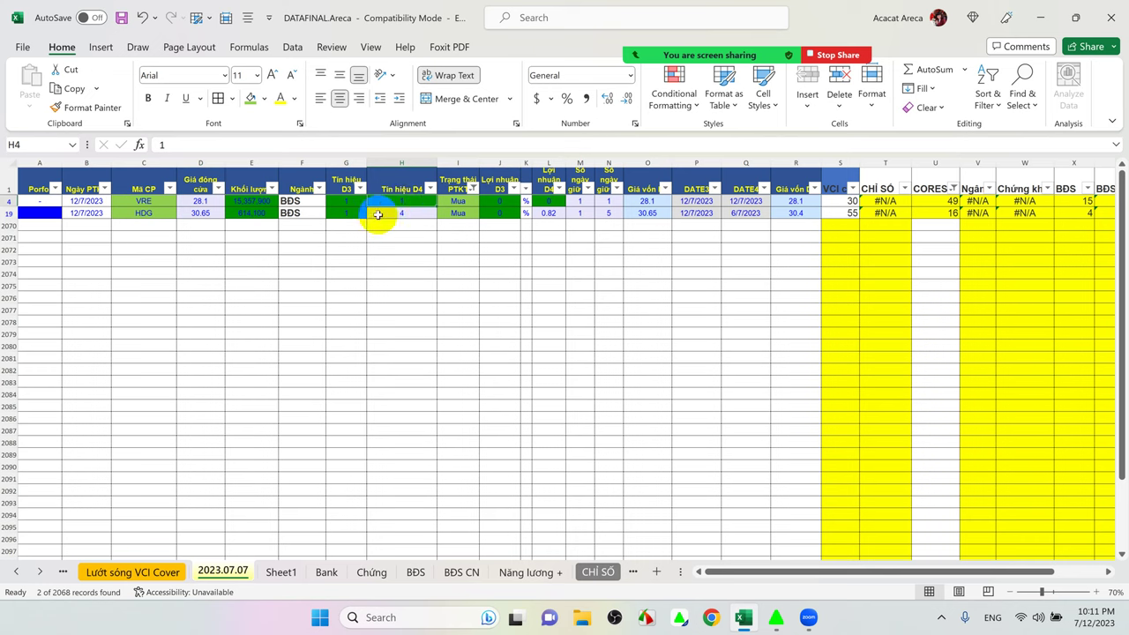
left_click(341, 214)
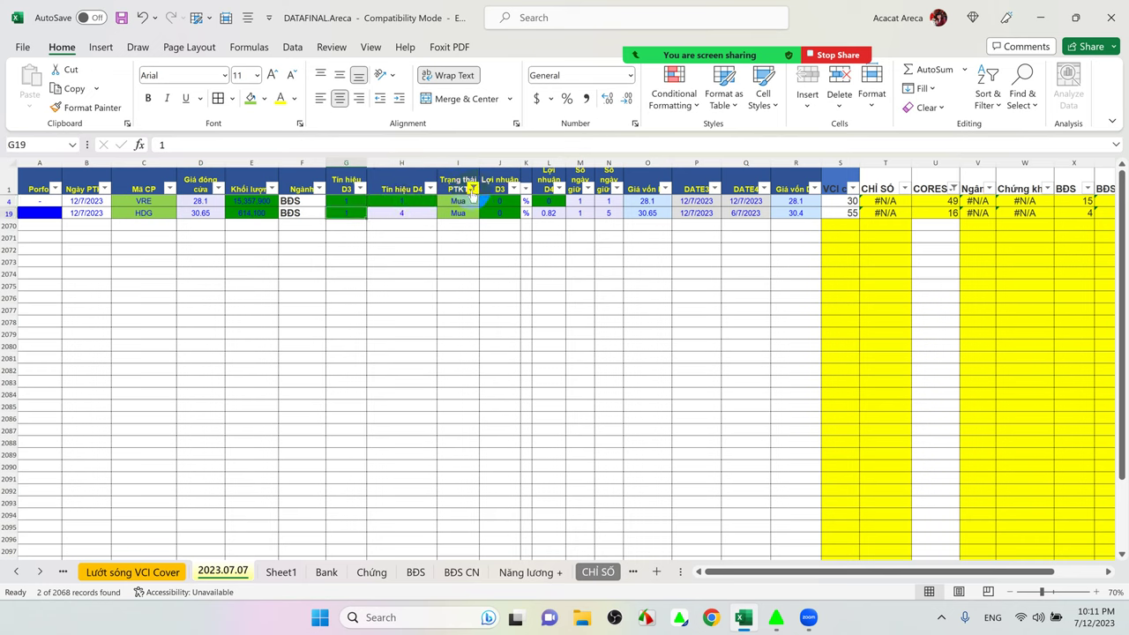
- Change the Trạng thái PTKT filter to show only Nắm giữ stocks
left_click(473, 188)
left_click(318, 381)
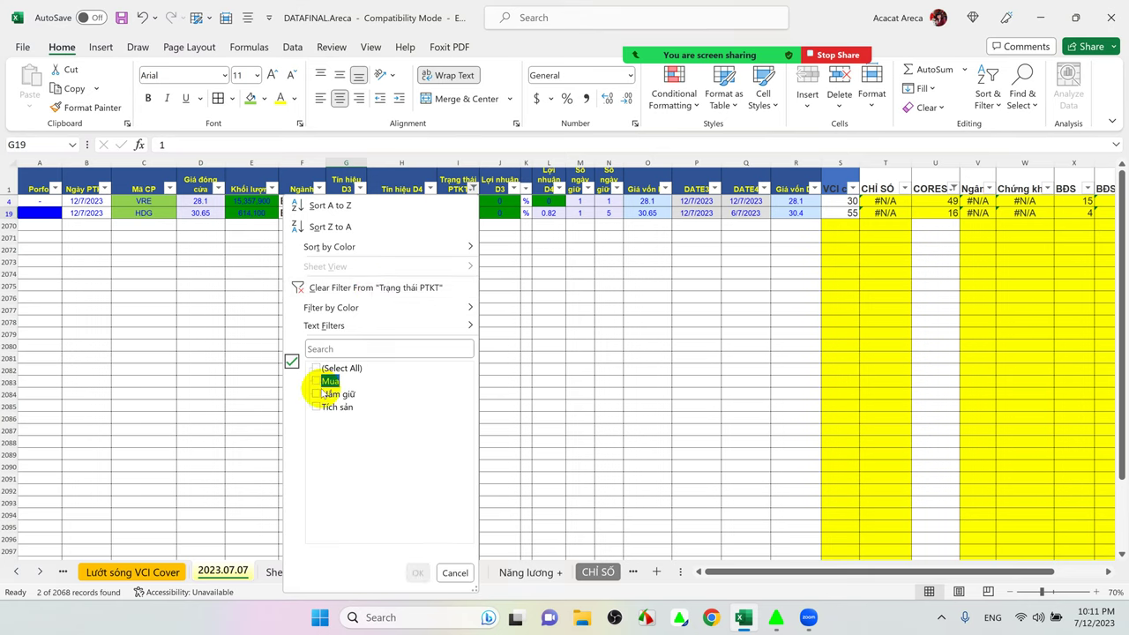
left_click(318, 394)
left_click(417, 573)
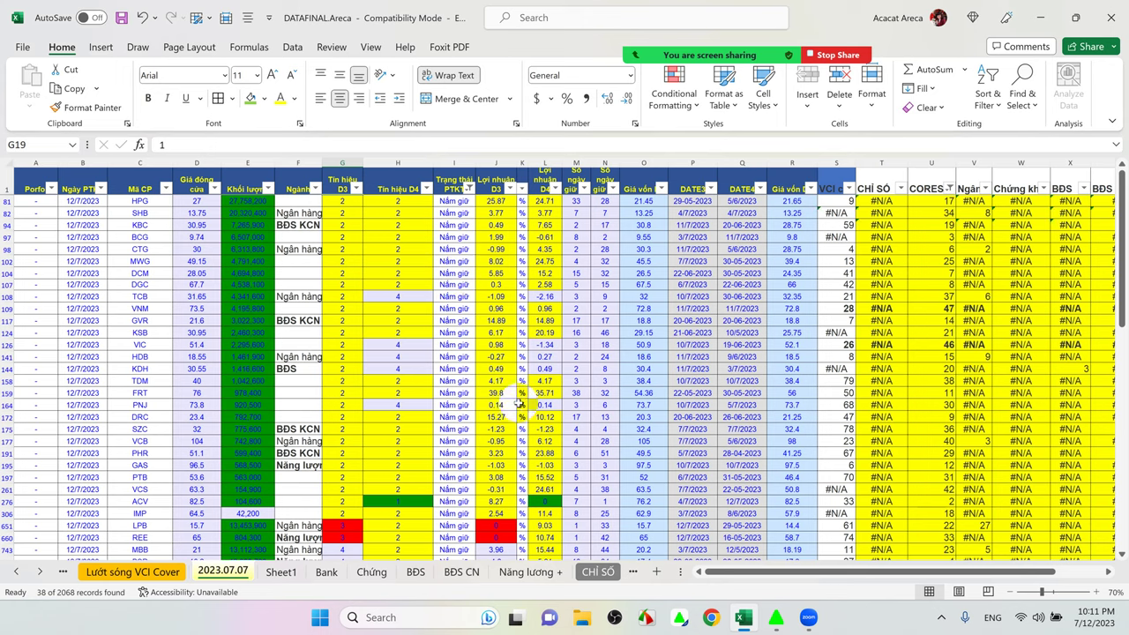
- Examine the D3 and D4 signals and the D3 and D4 profits of HPG among the Nắm giữ stocks
left_click(545, 201)
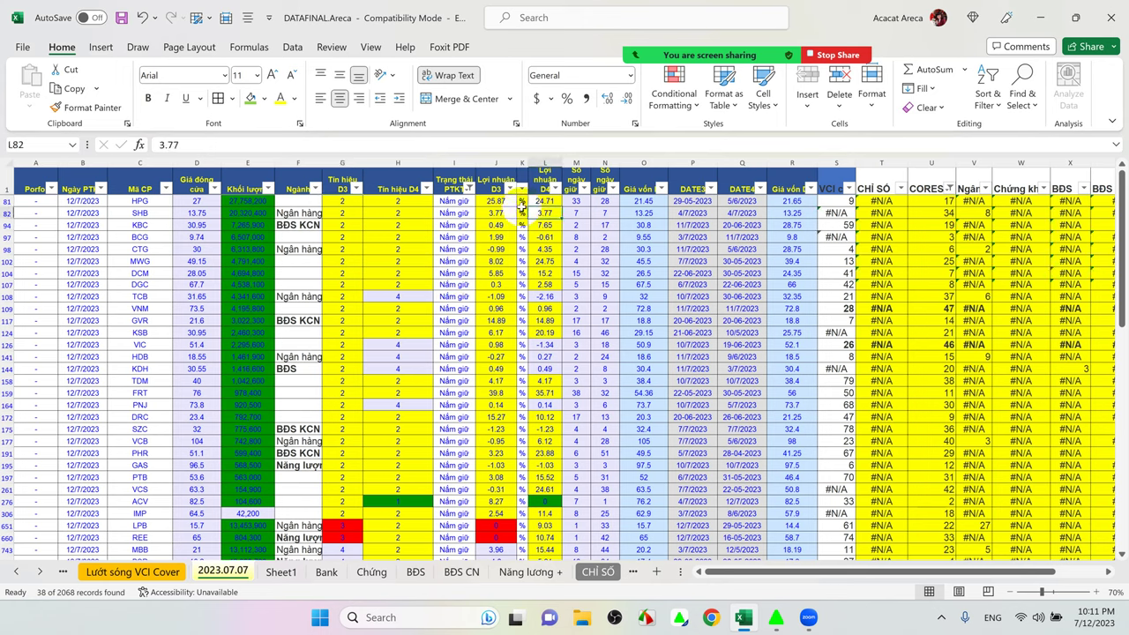
left_click(488, 200)
left_click(545, 201)
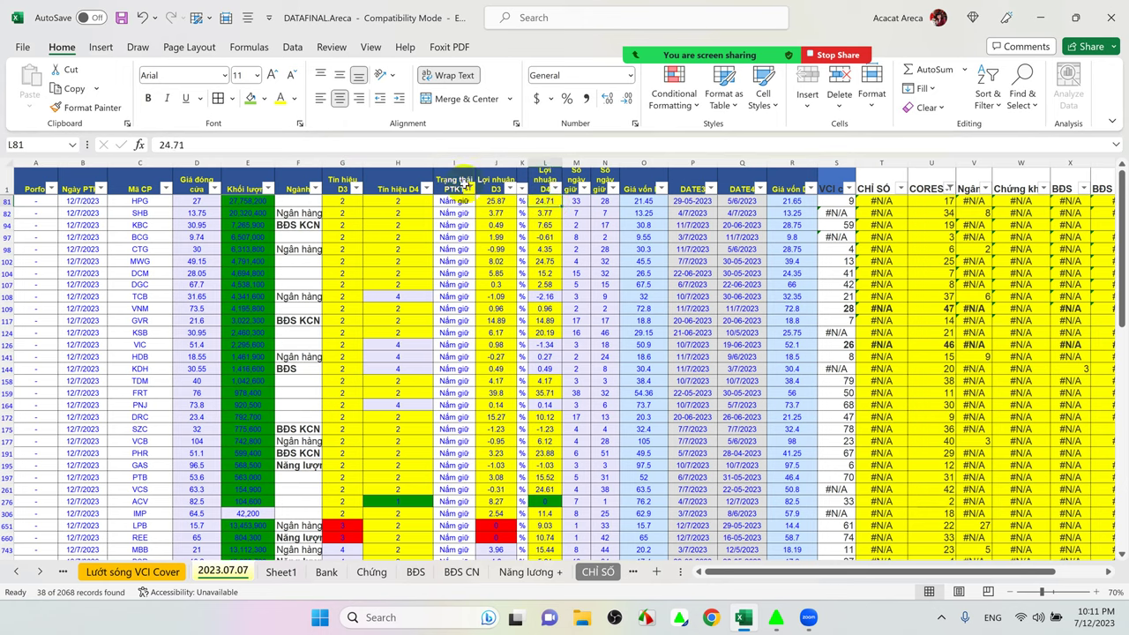
left_click(351, 201)
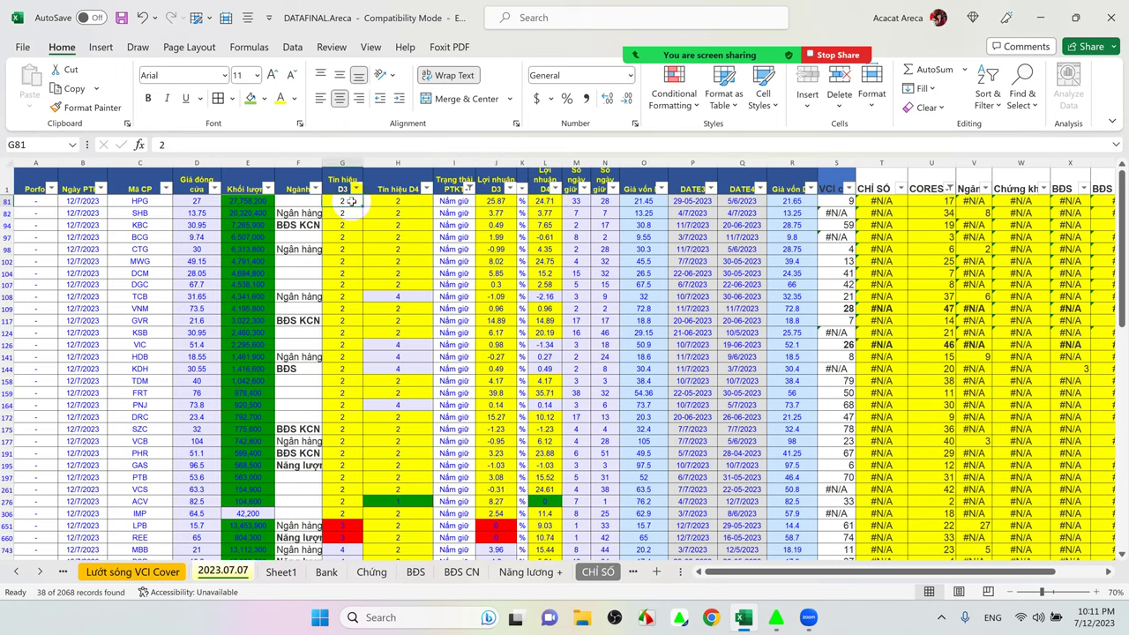
left_click(491, 201)
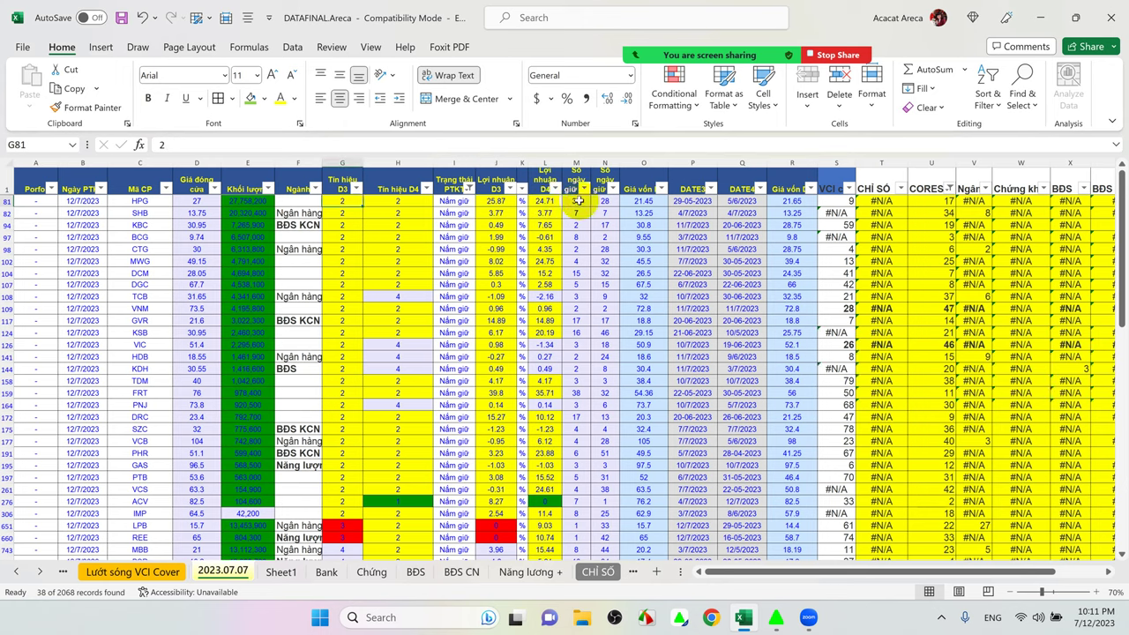
left_click(544, 202)
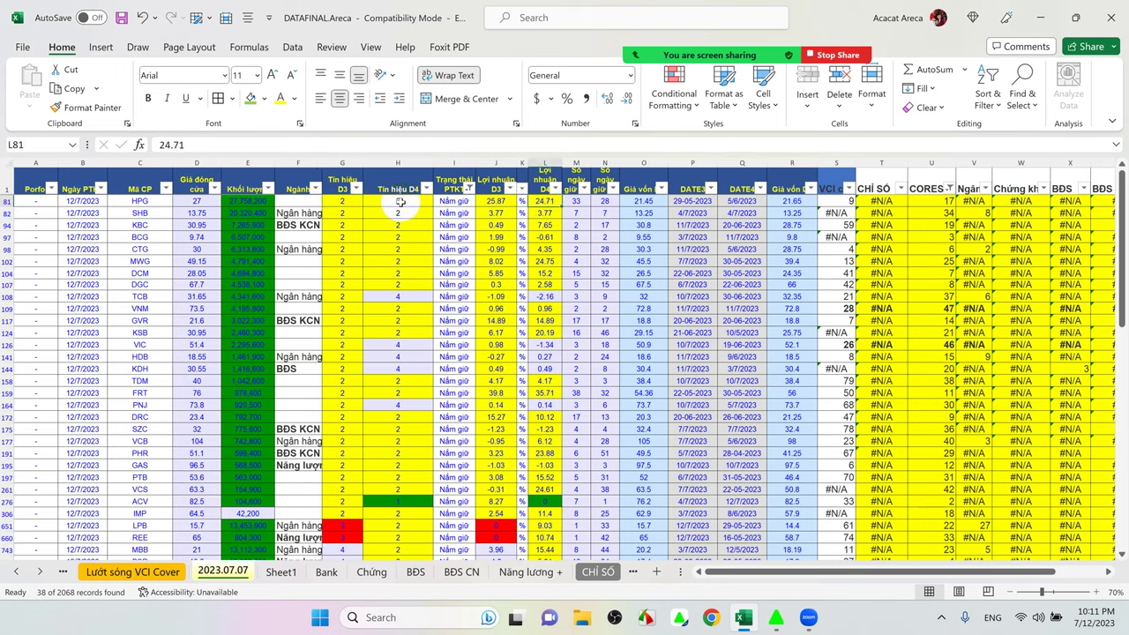
left_click(400, 202)
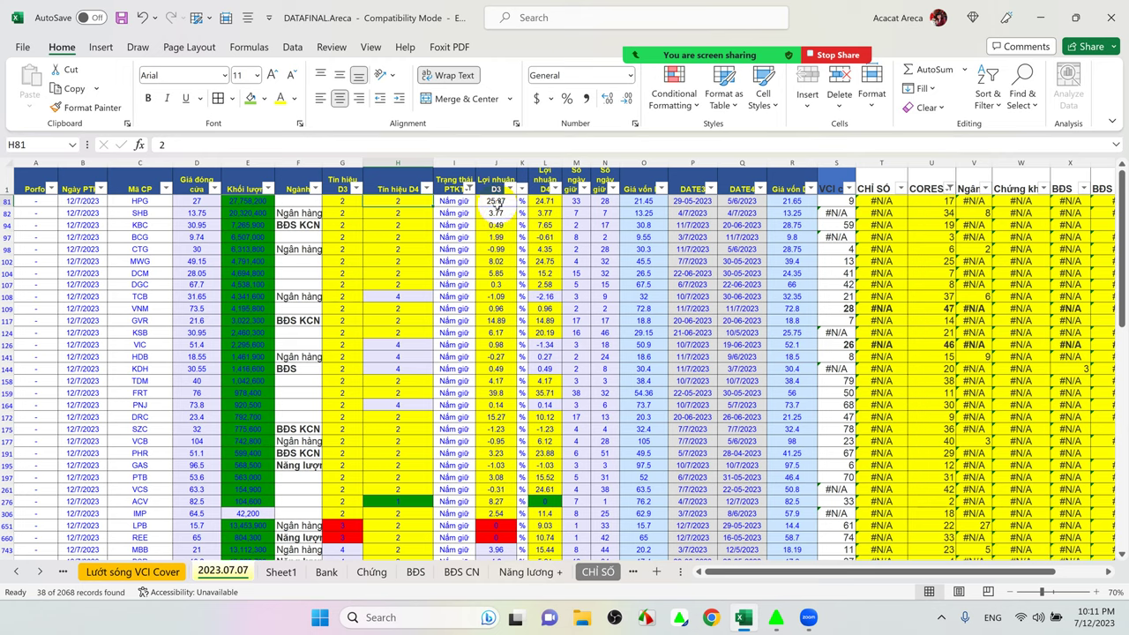
left_click(498, 201)
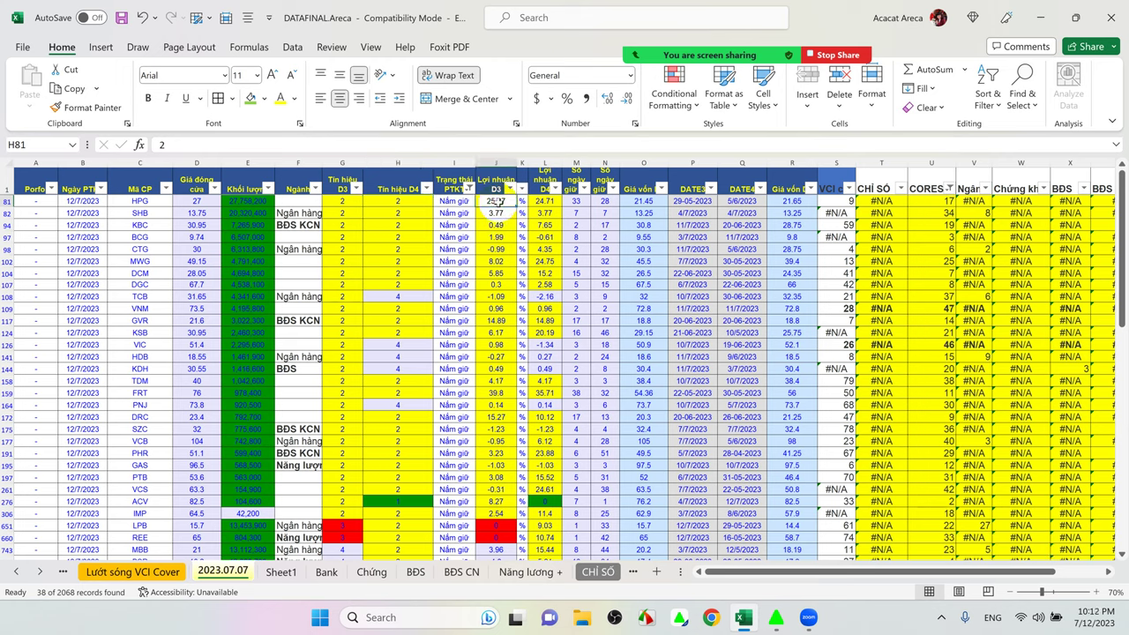
- Make the entire HPG and MWG rows bold and check HPG's D3 profit and MWG's D4 profit
left_click(7, 202)
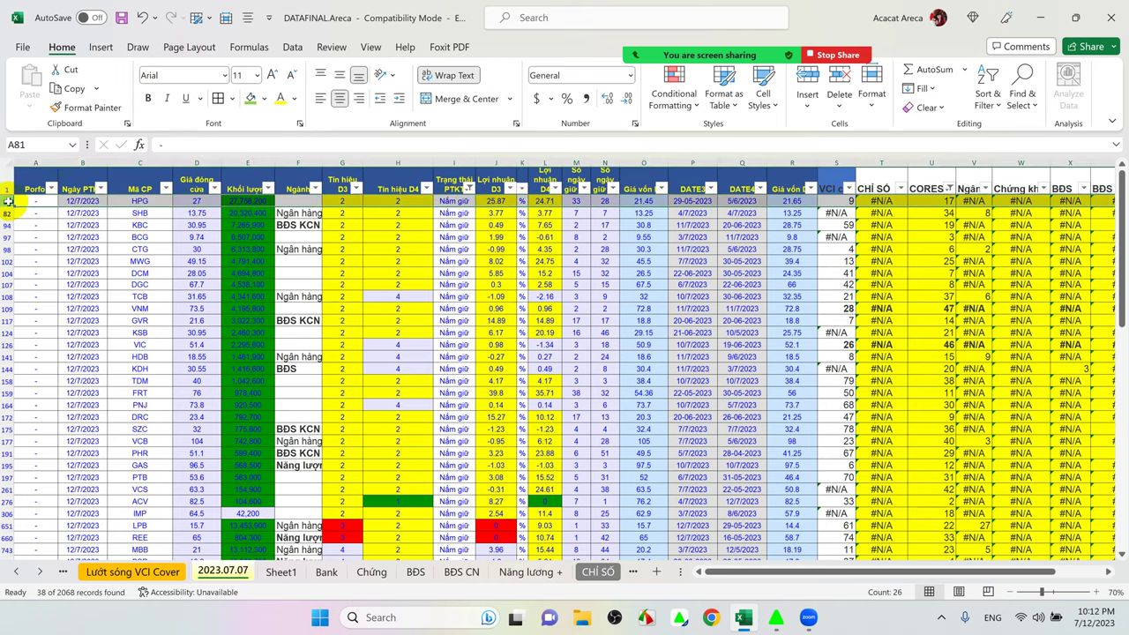
left_click(149, 99)
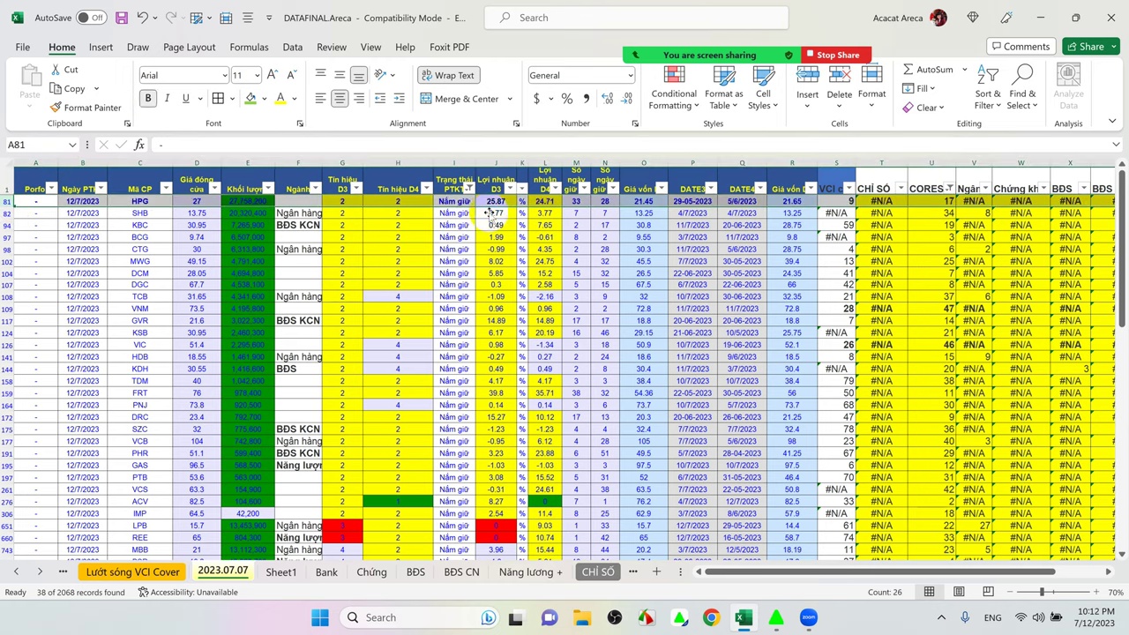
left_click(497, 201)
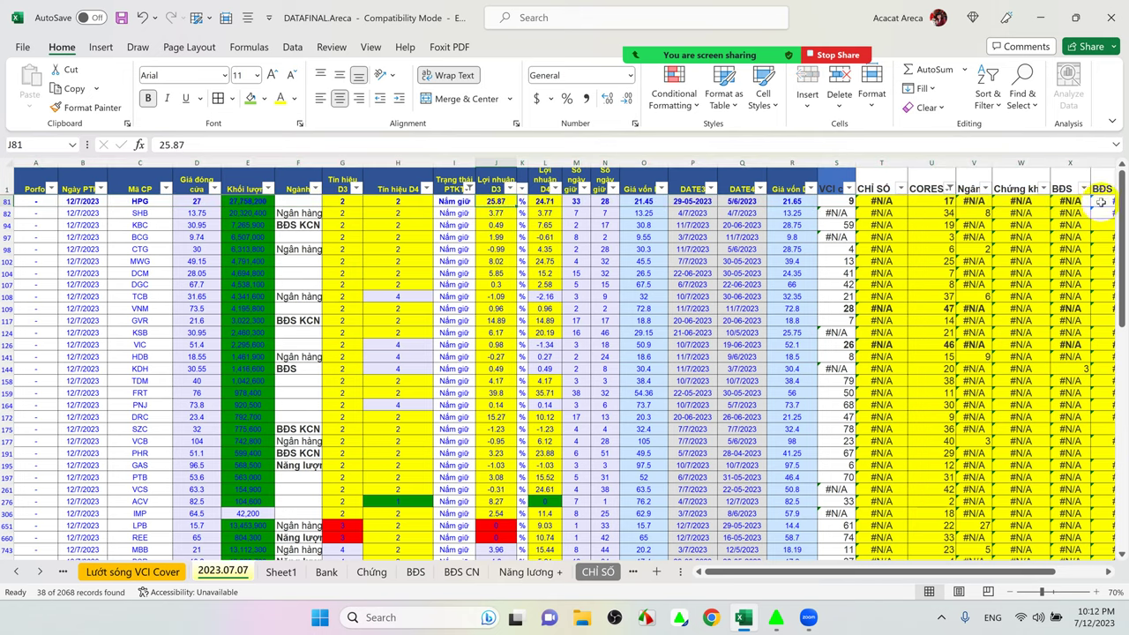
left_click(6, 261)
left_click(149, 99)
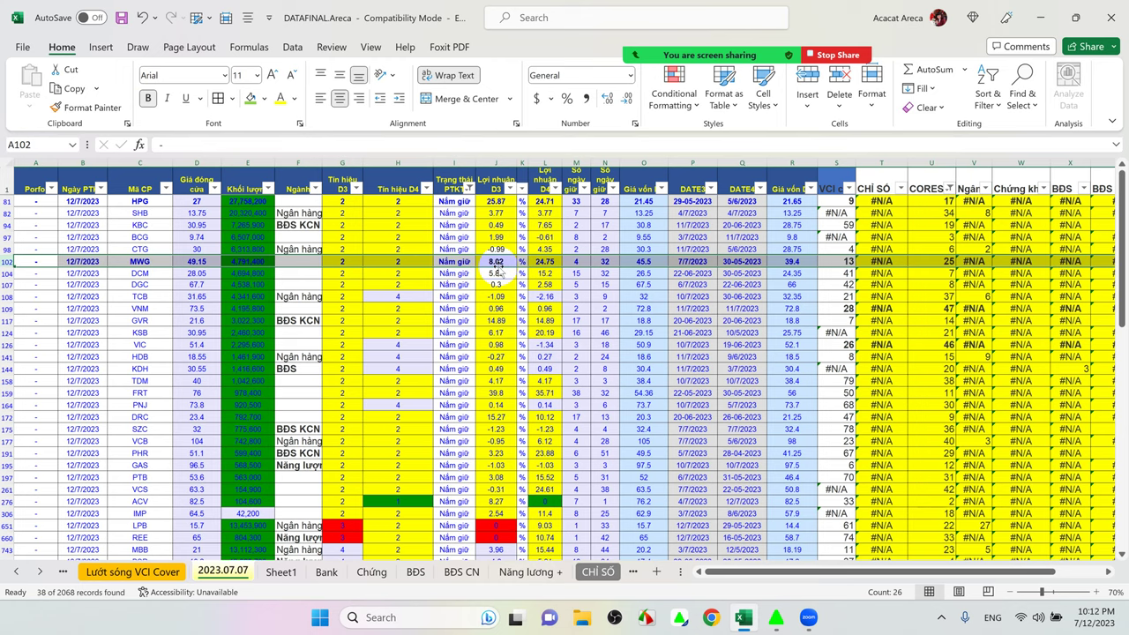
left_click(550, 261)
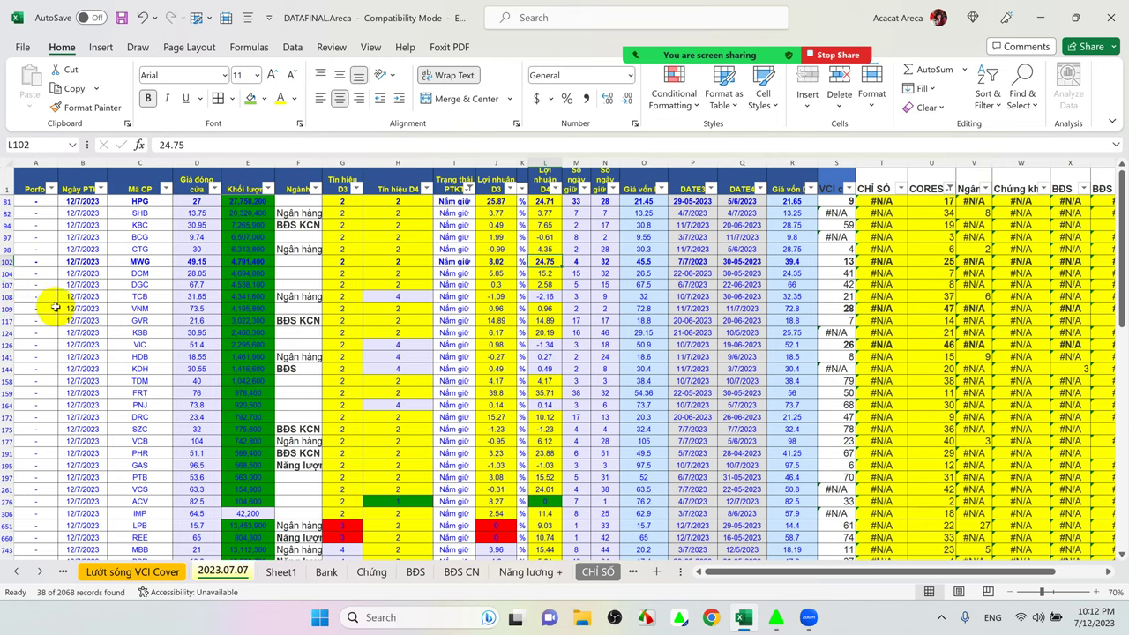
- Make the entire GVR and FRT rows bold
left_click(7, 308)
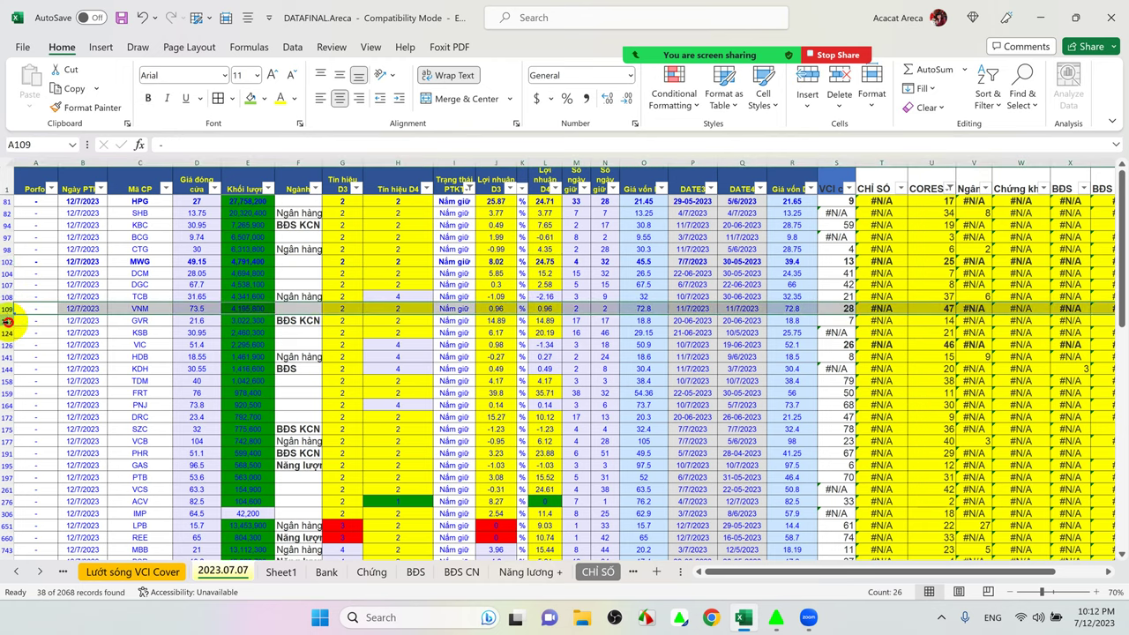
left_click(7, 321)
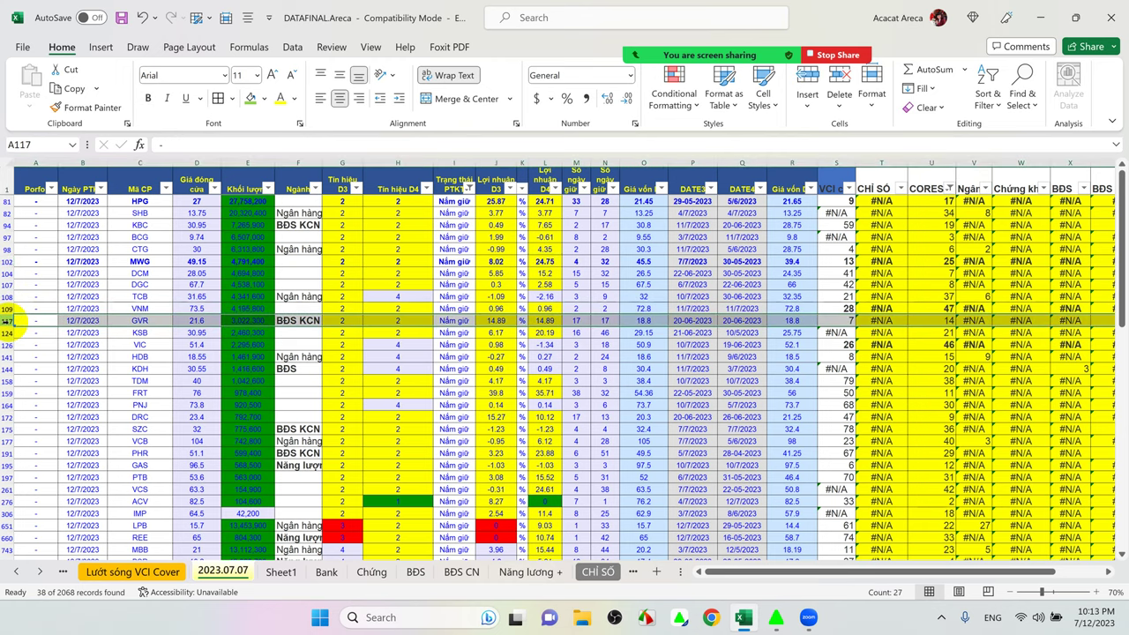
left_click(146, 97)
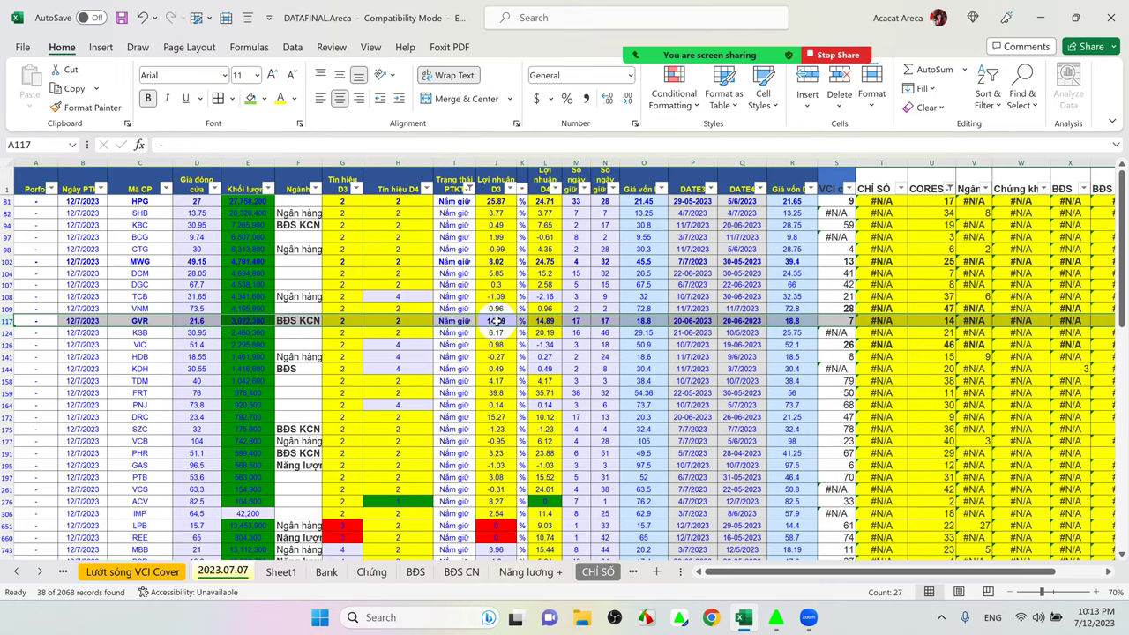
left_click(8, 392)
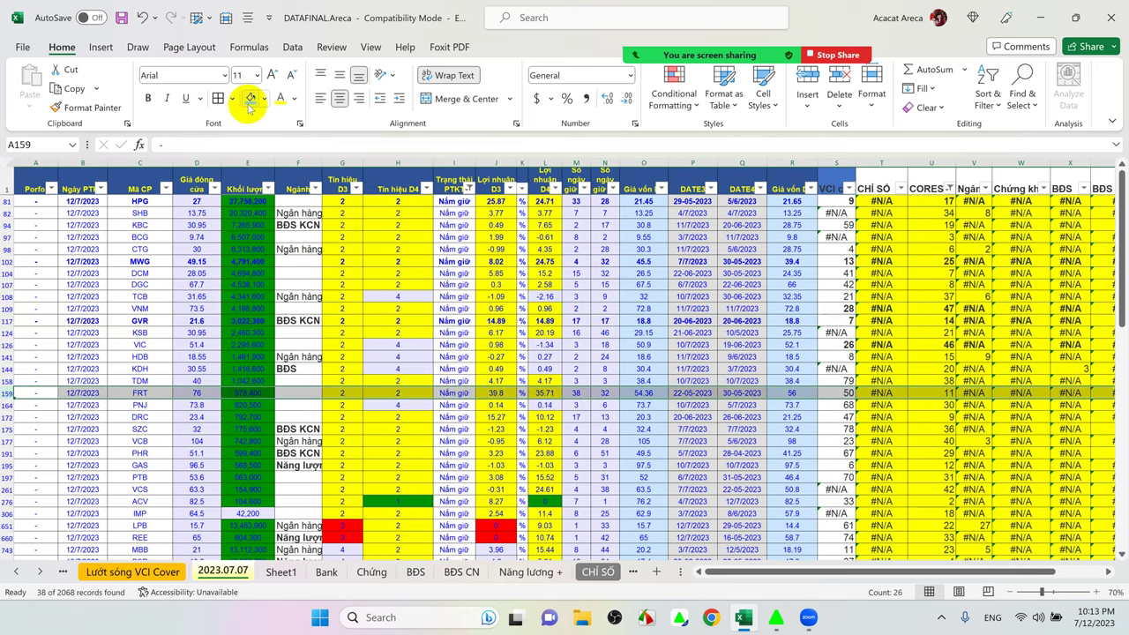
left_click(149, 98)
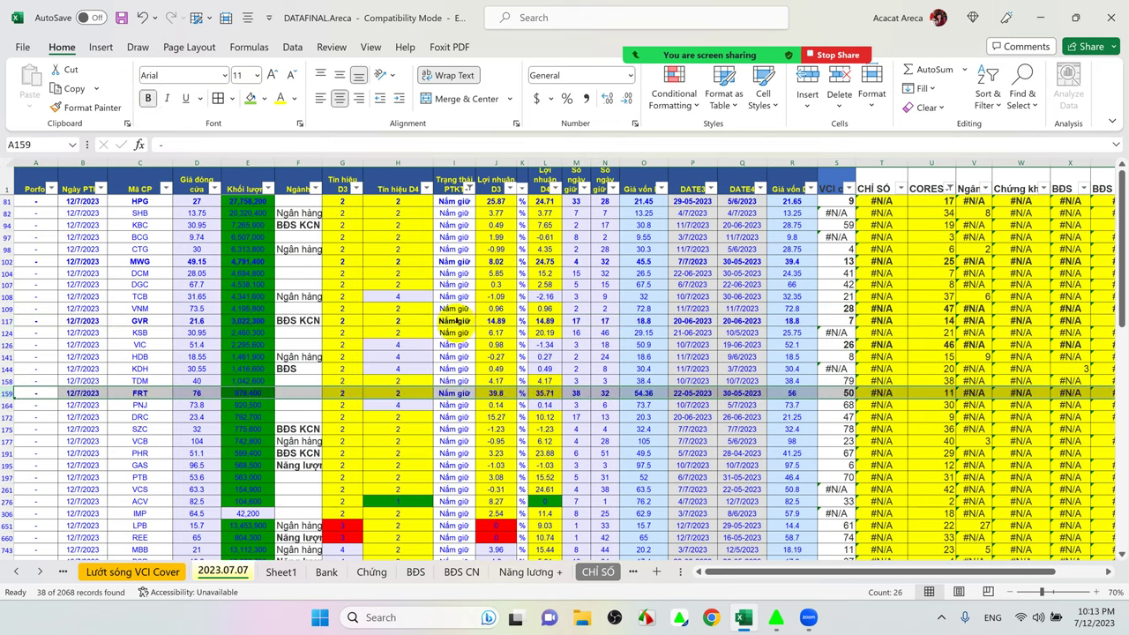
- Examine FRT's technical status, D3 profit and D3 cost price
left_click(469, 394)
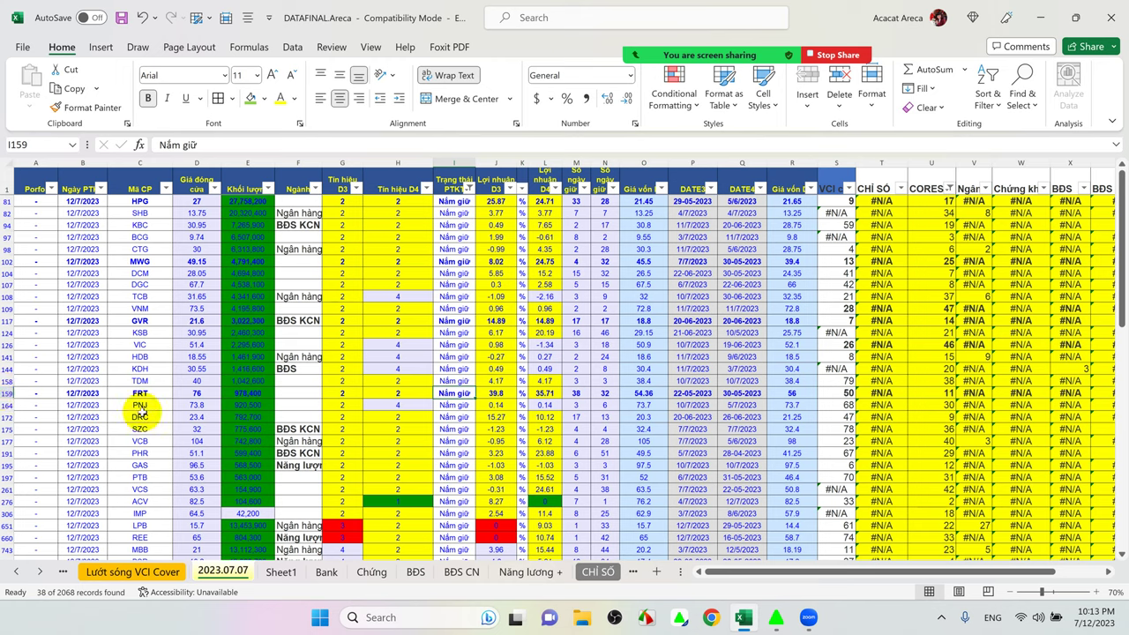
left_click(450, 394)
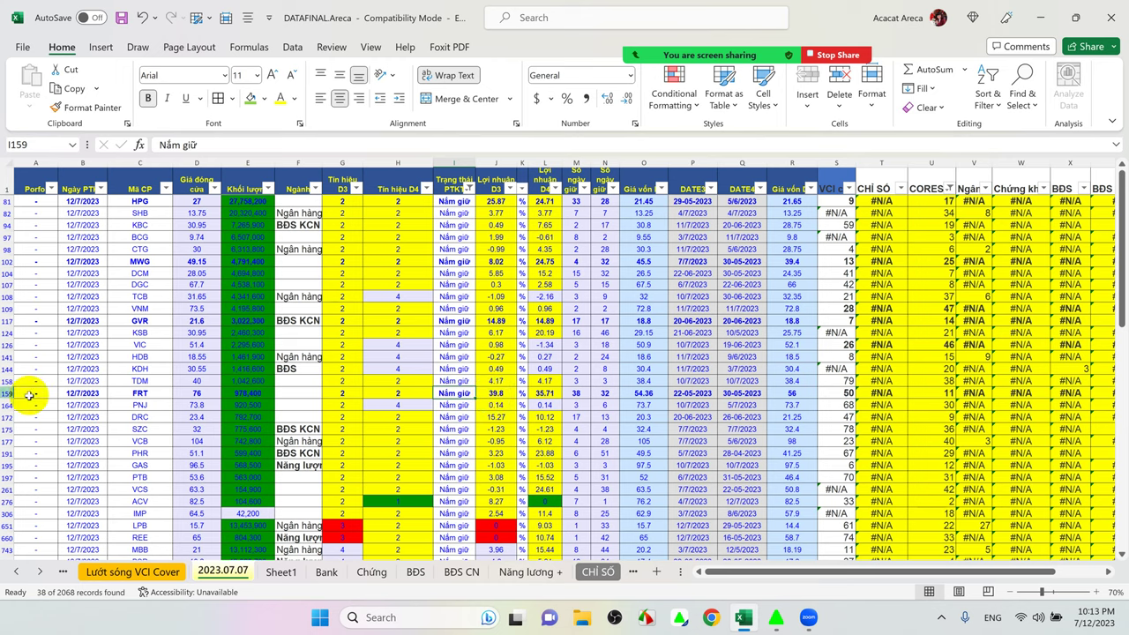
left_click(490, 397)
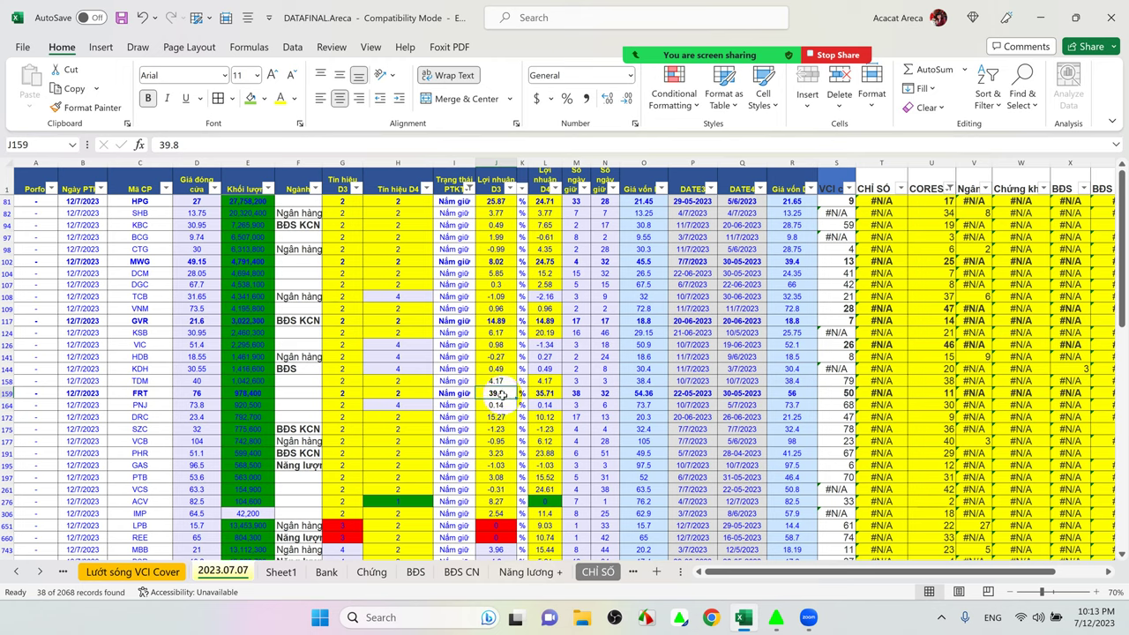
left_click(657, 394)
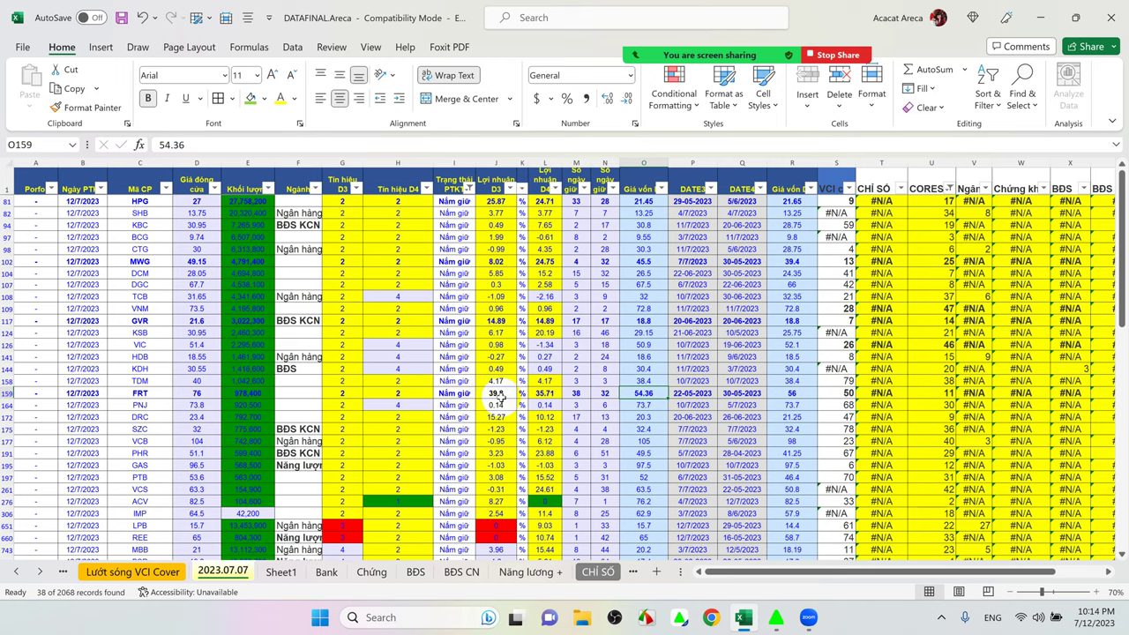
left_click(499, 393)
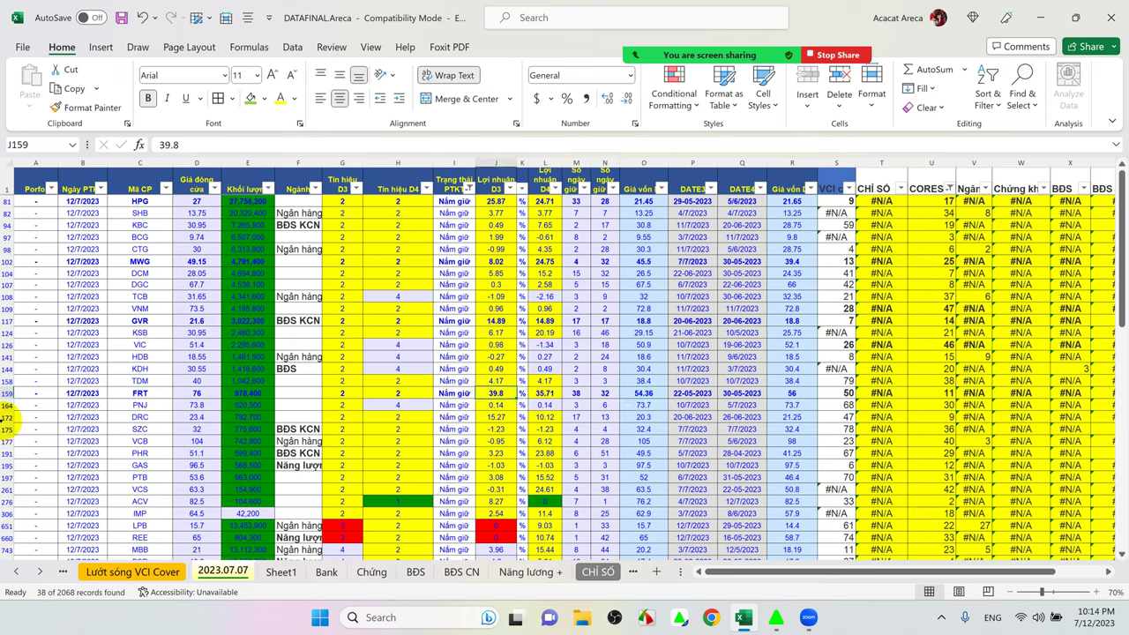
- Make the entire DRC and VCS rows bold and check VCS's trading volume
left_click(6, 417)
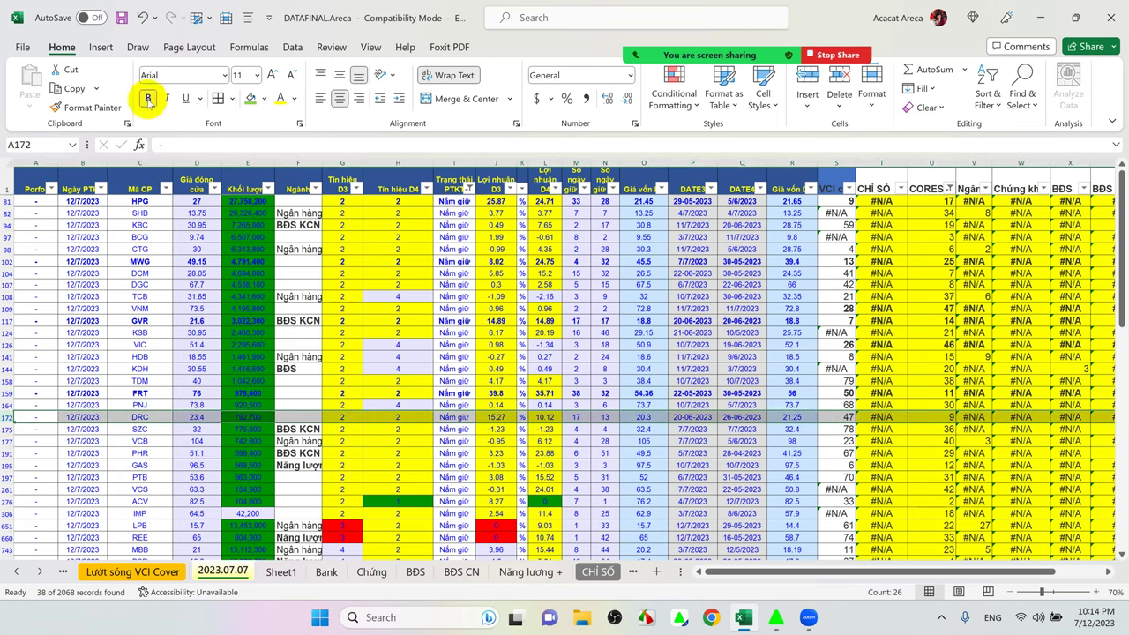
left_click(147, 99)
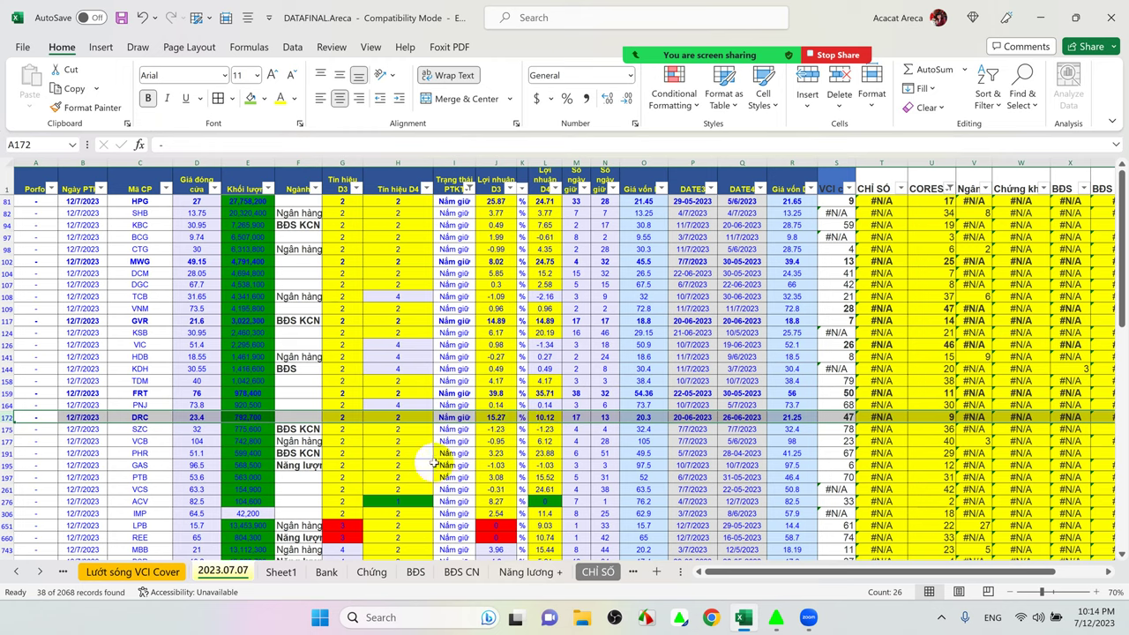
left_click(6, 489)
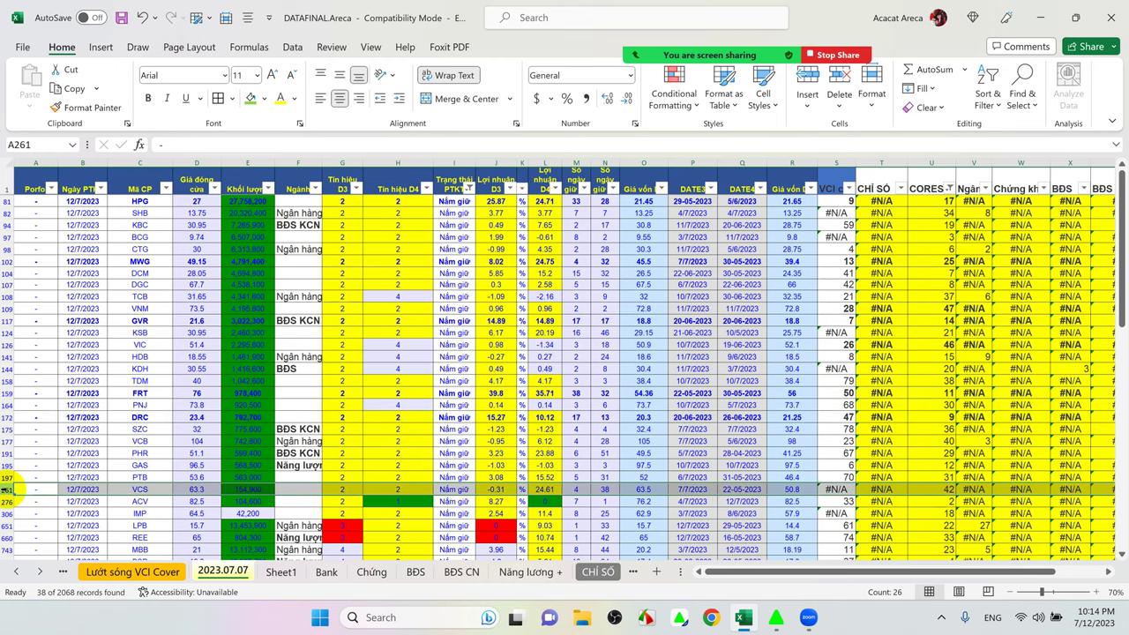
left_click(149, 99)
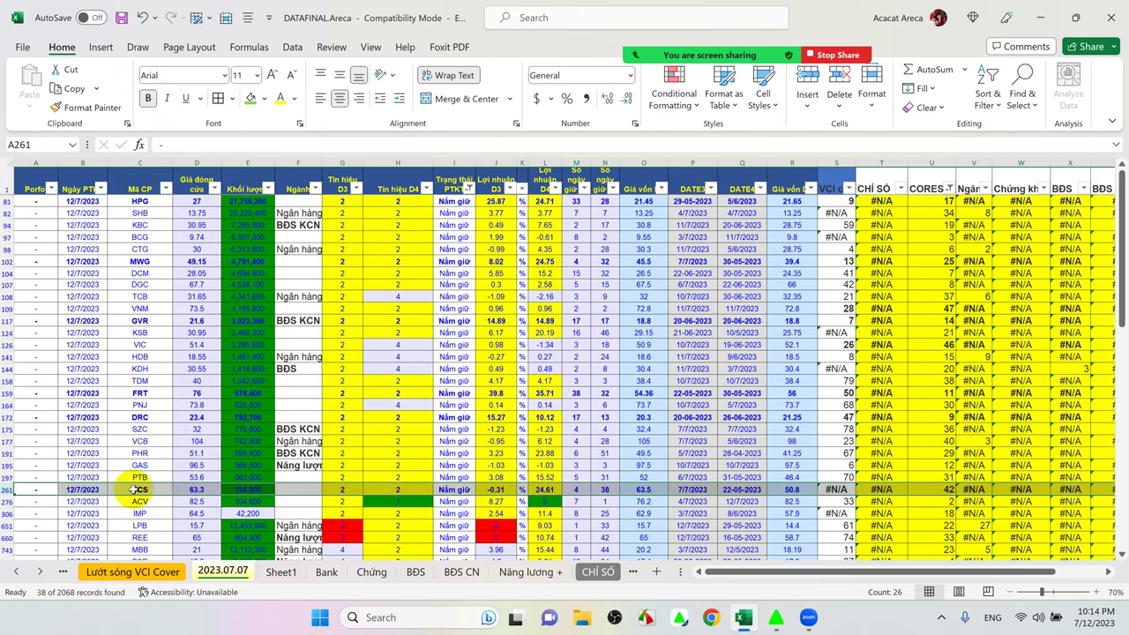
left_click(249, 490)
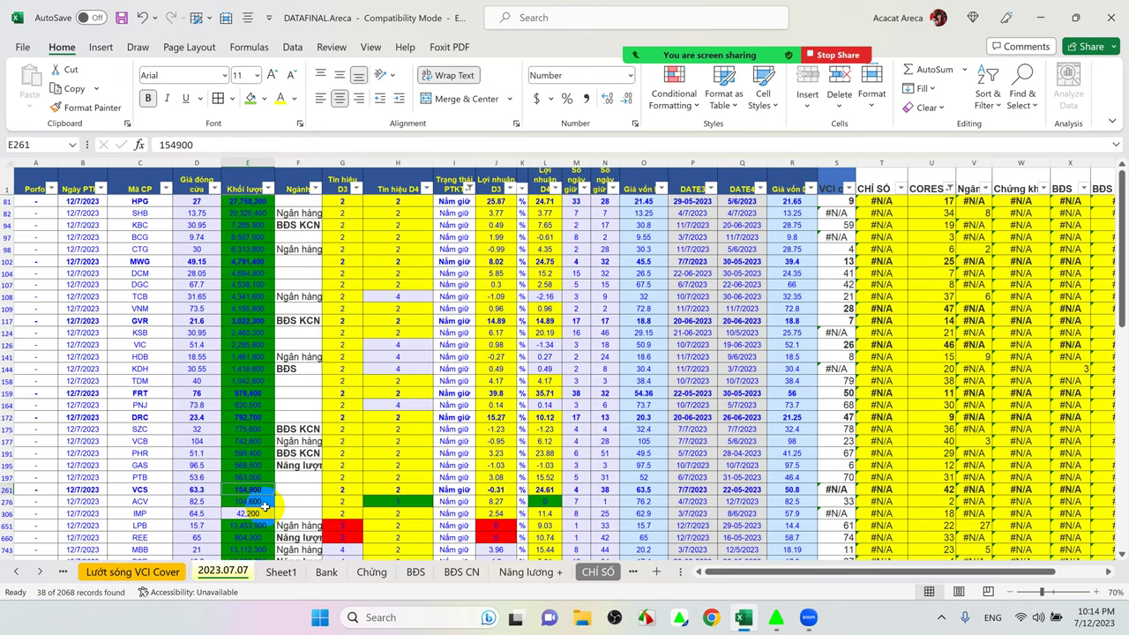
- Make the entire PHR row bold
left_click(11, 490)
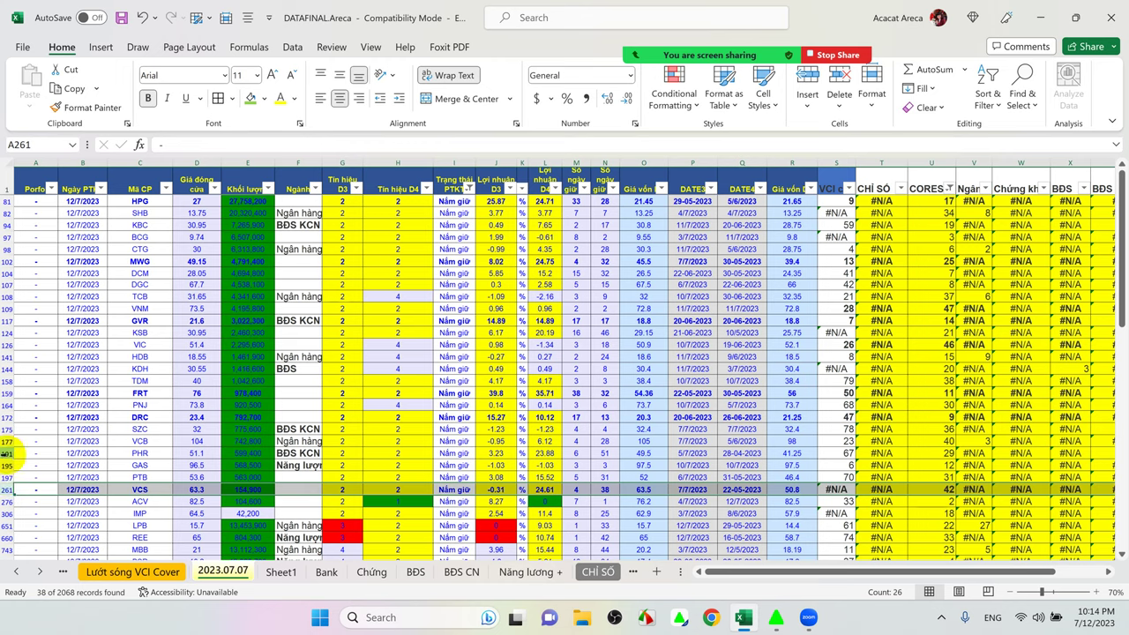
left_click(7, 452)
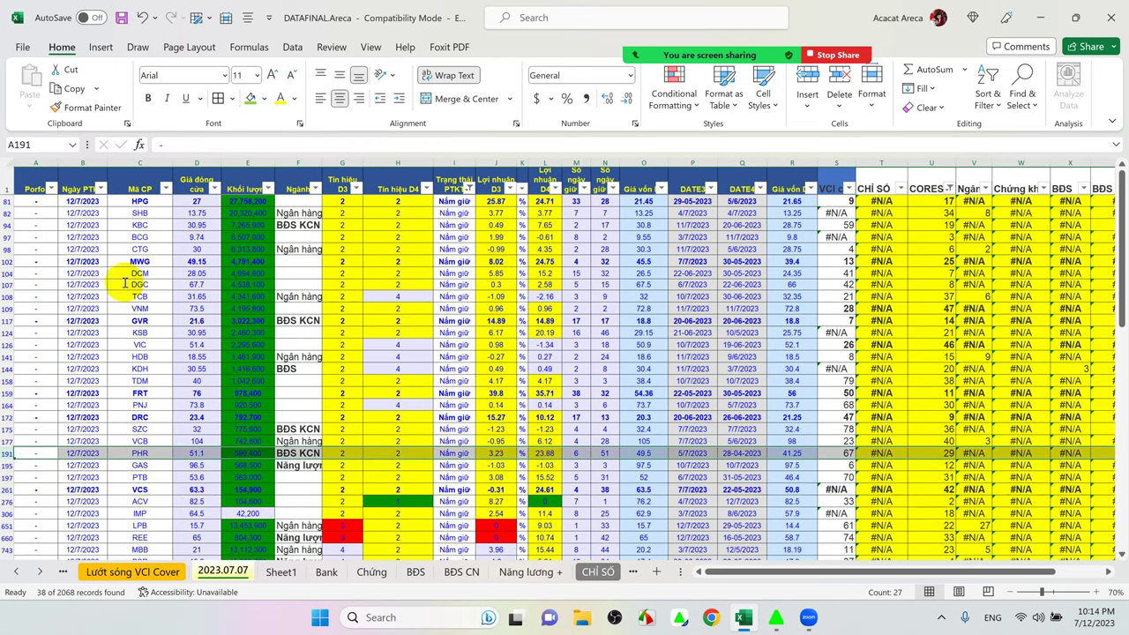
left_click(147, 96)
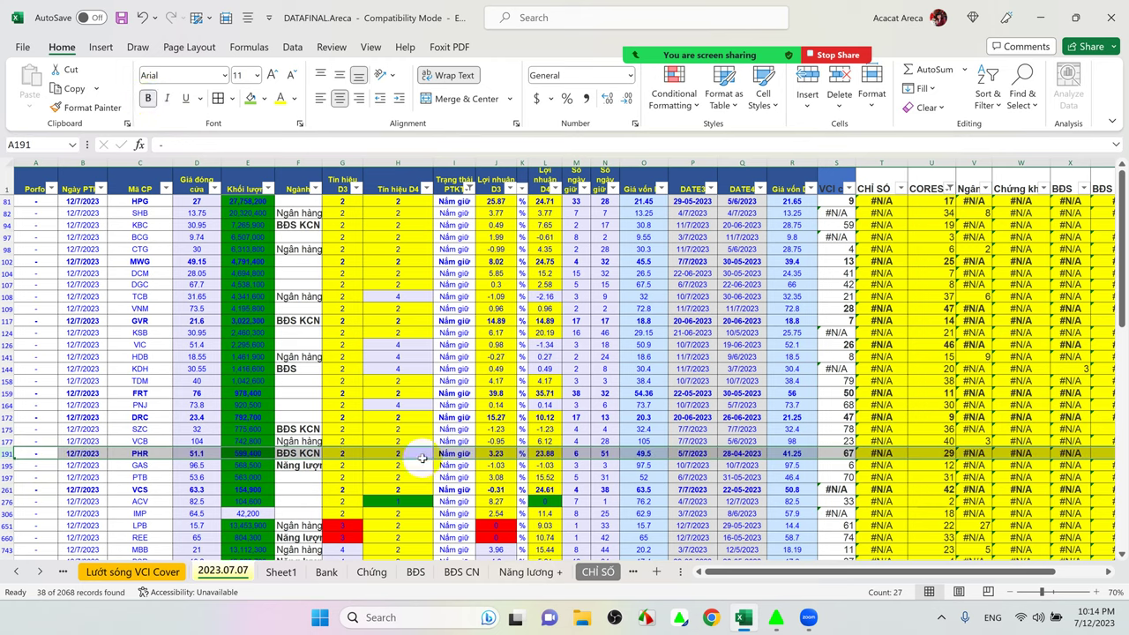
- Check PHR's D4 profit, and make the entire VDS row bold
left_click(544, 454)
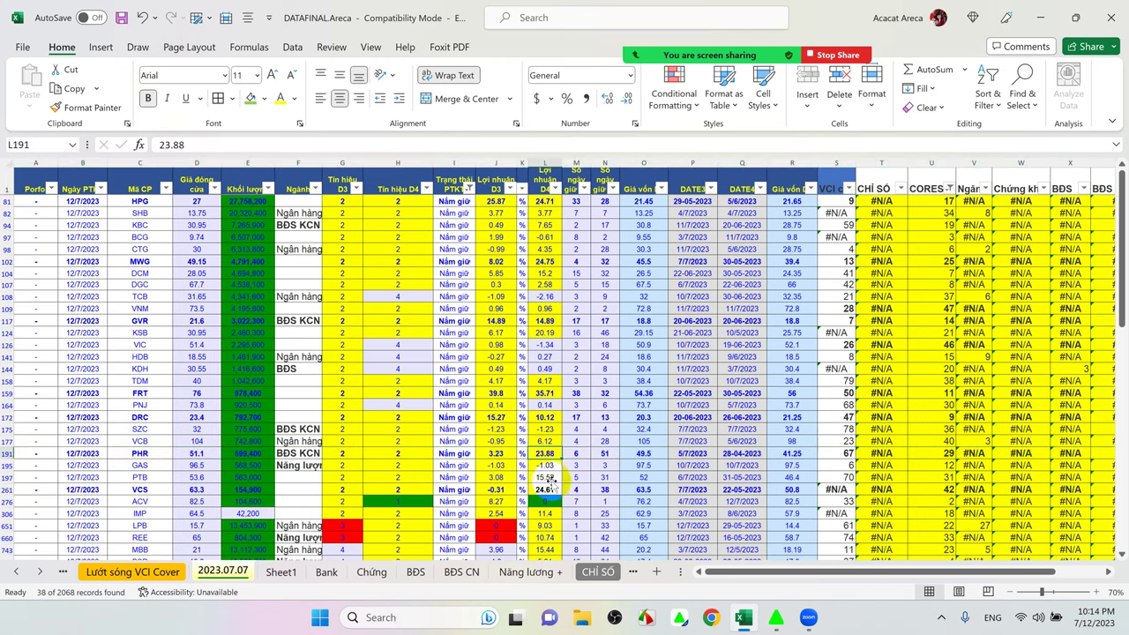
scroll(546, 425, "down", 2)
scroll(546, 426, "down", 2)
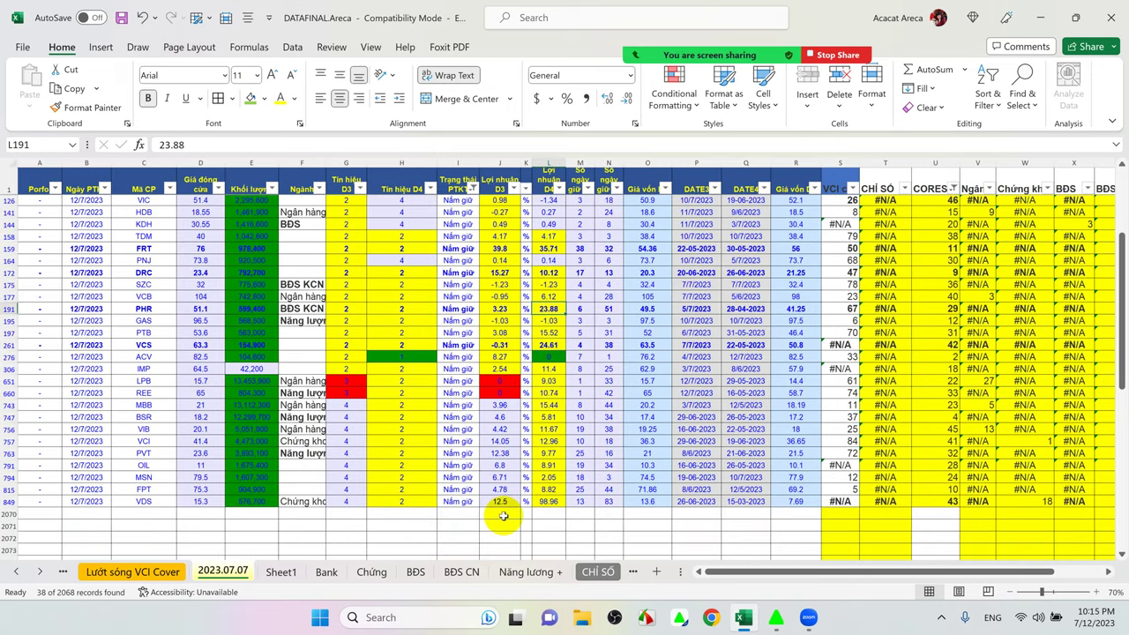
left_click(11, 501)
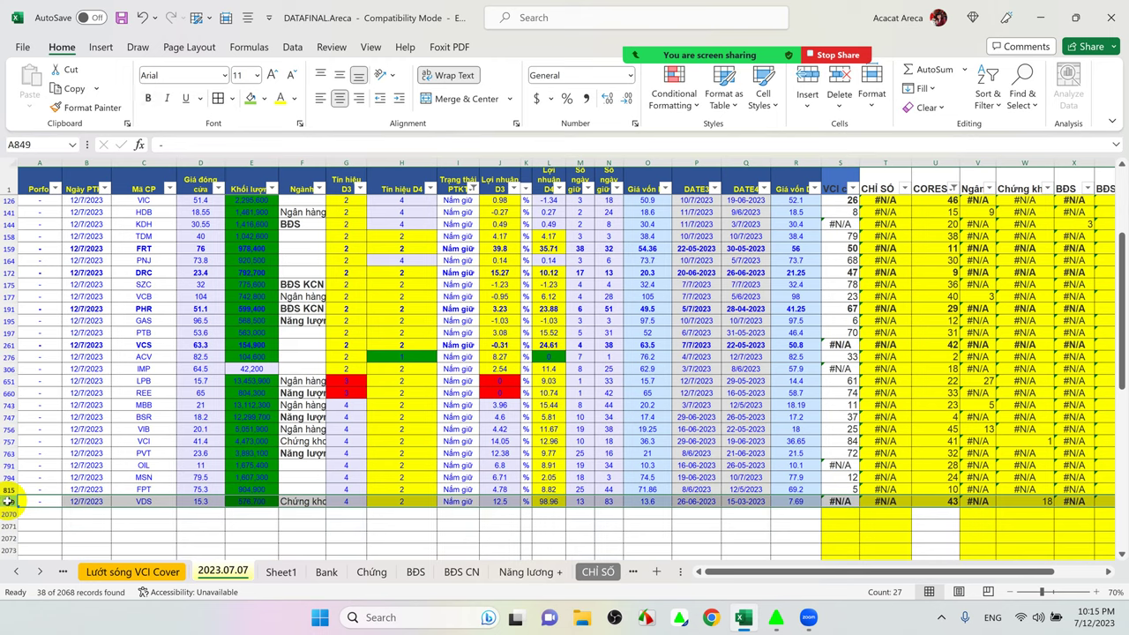
left_click(147, 98)
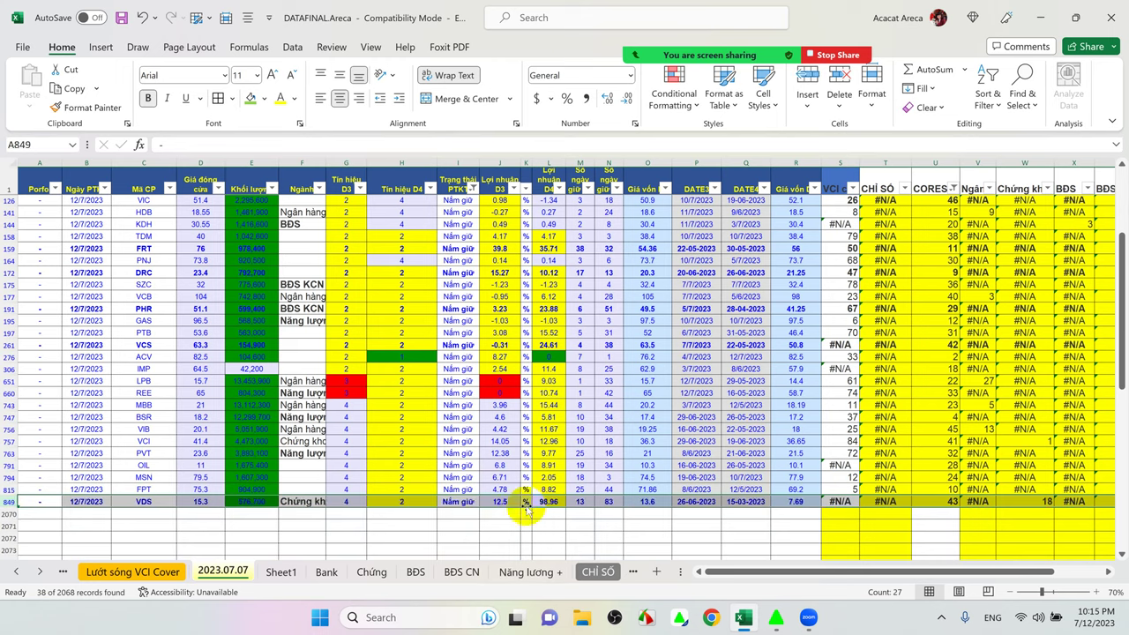
- Check VDS's D4 holding days and auto-fit the widths of the D3 and D4 holding-days columns
left_click(607, 502)
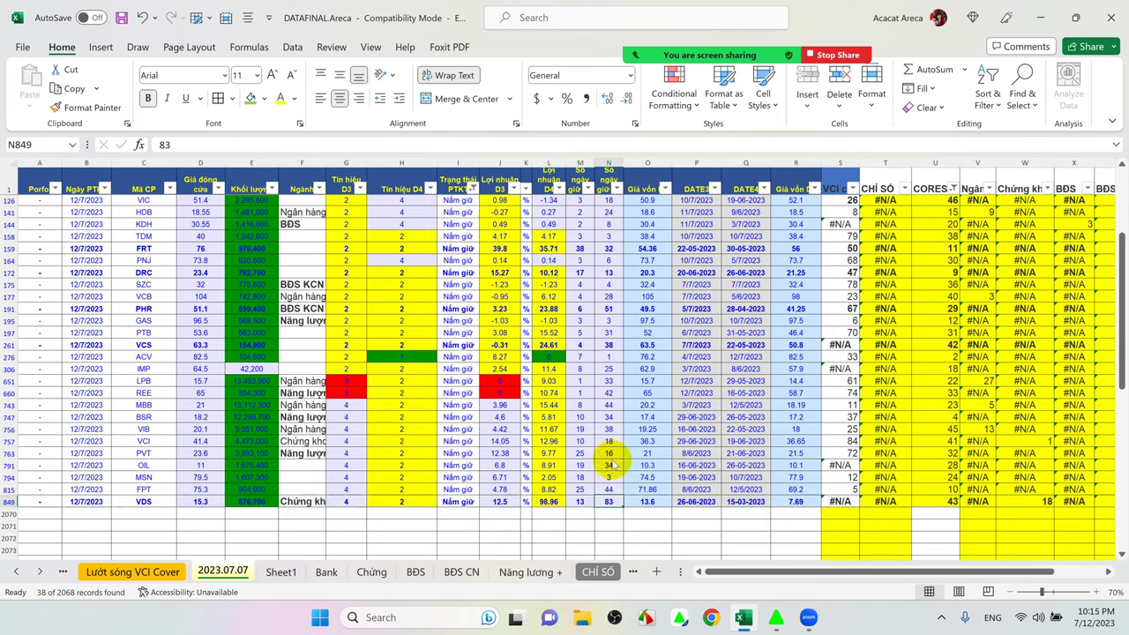
double_click(624, 160)
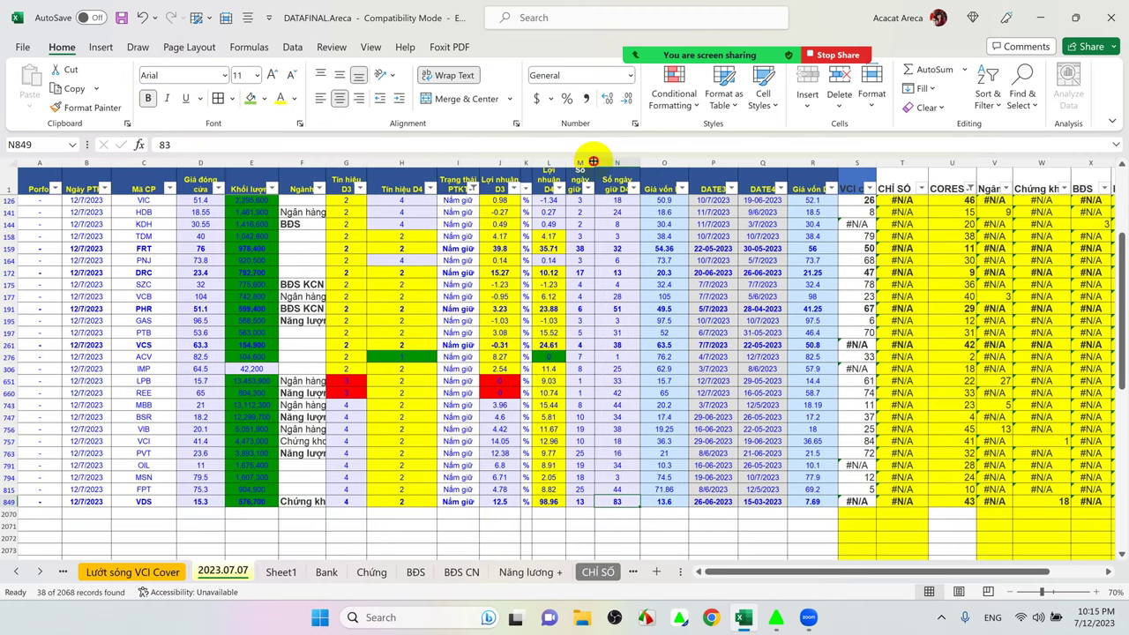
double_click(593, 160)
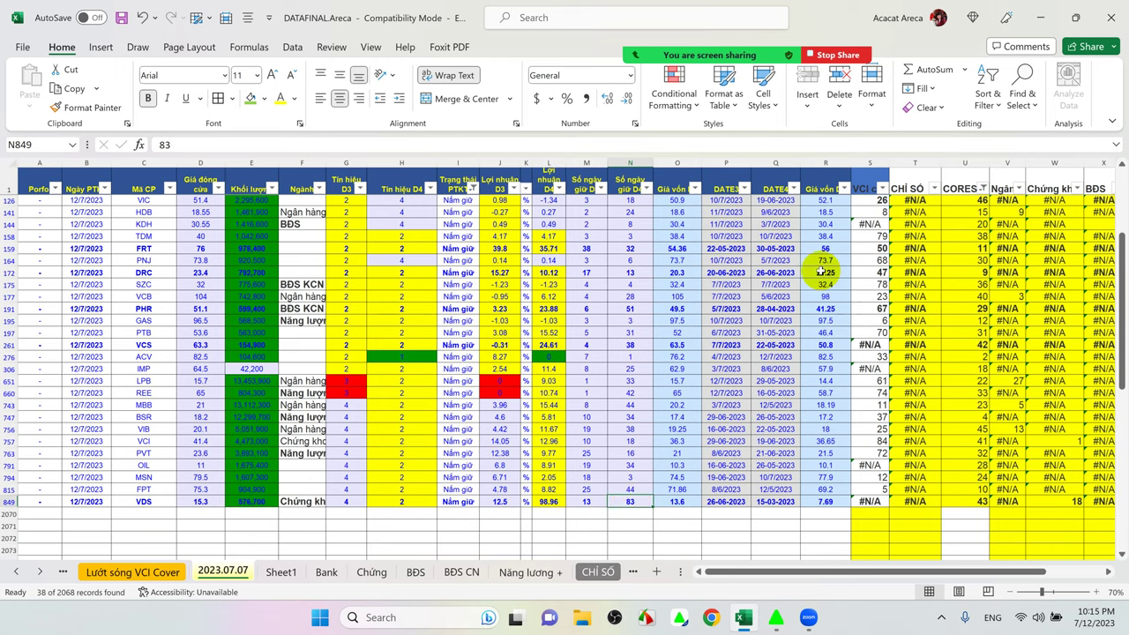
- Look over the filtered hold stocks and examine KBC's technical status, D3 profit and D4 profit
scroll(820, 272, "up", 1)
scroll(820, 272, "up", 3)
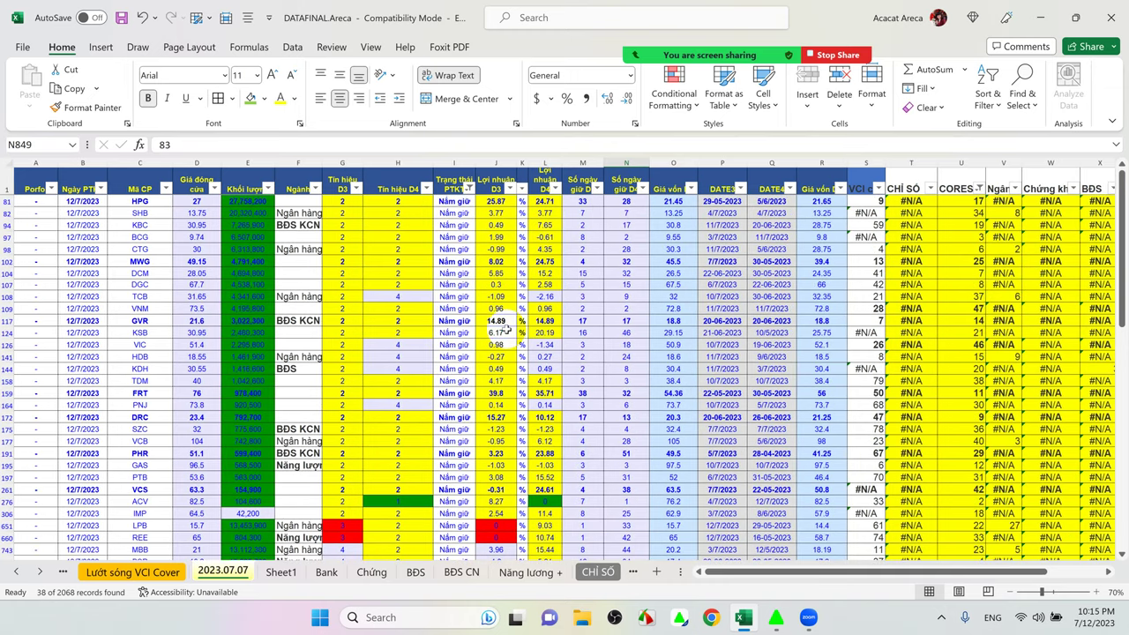
scroll(506, 329, "down", 4)
scroll(516, 436, "up", 1)
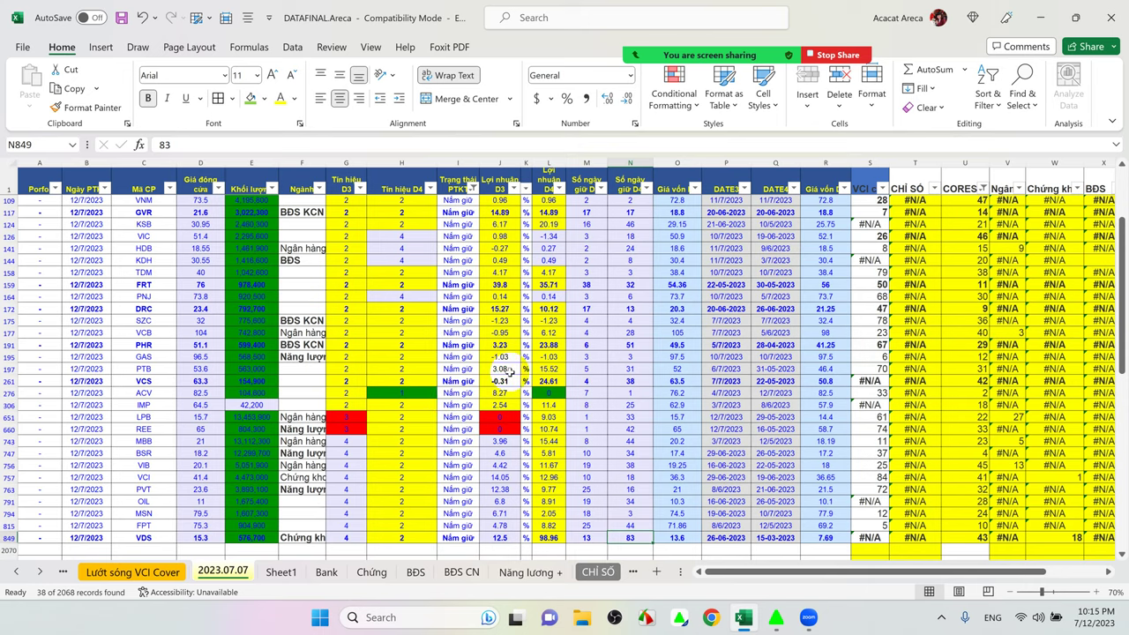
scroll(510, 371, "down", 2)
scroll(510, 371, "up", 3)
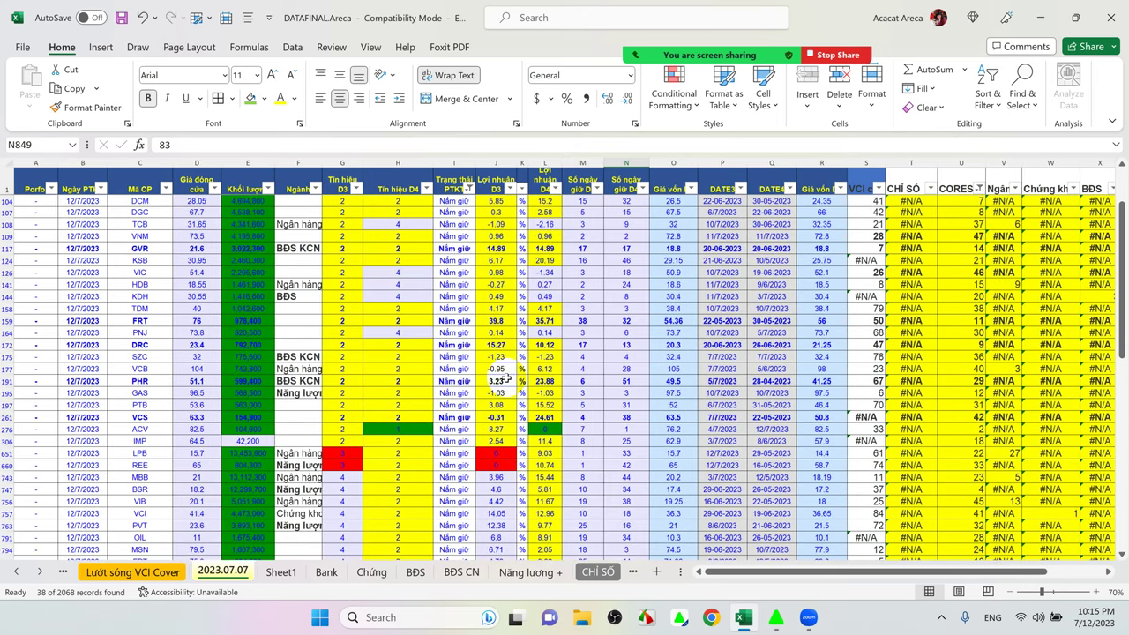
scroll(503, 375, "up", 2)
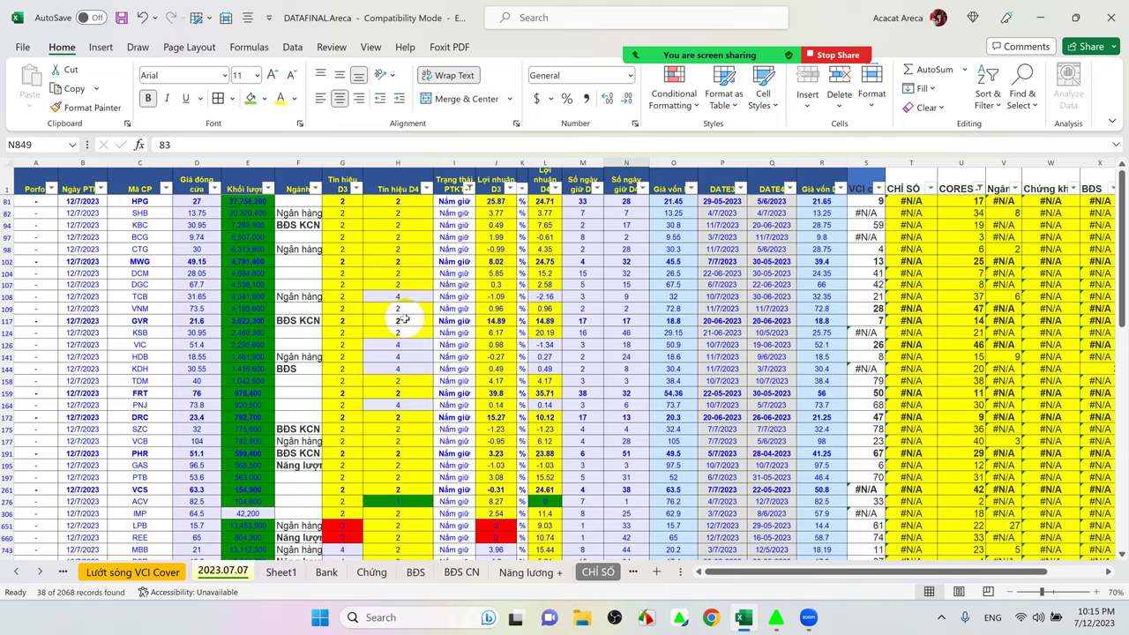
left_click(495, 225)
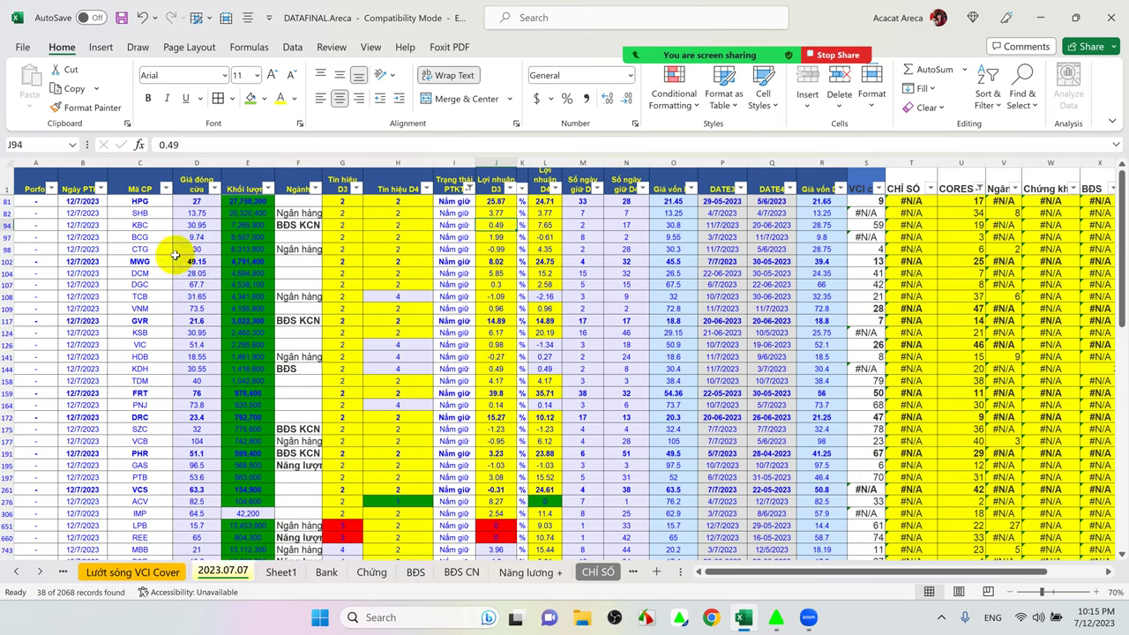
left_click(451, 225)
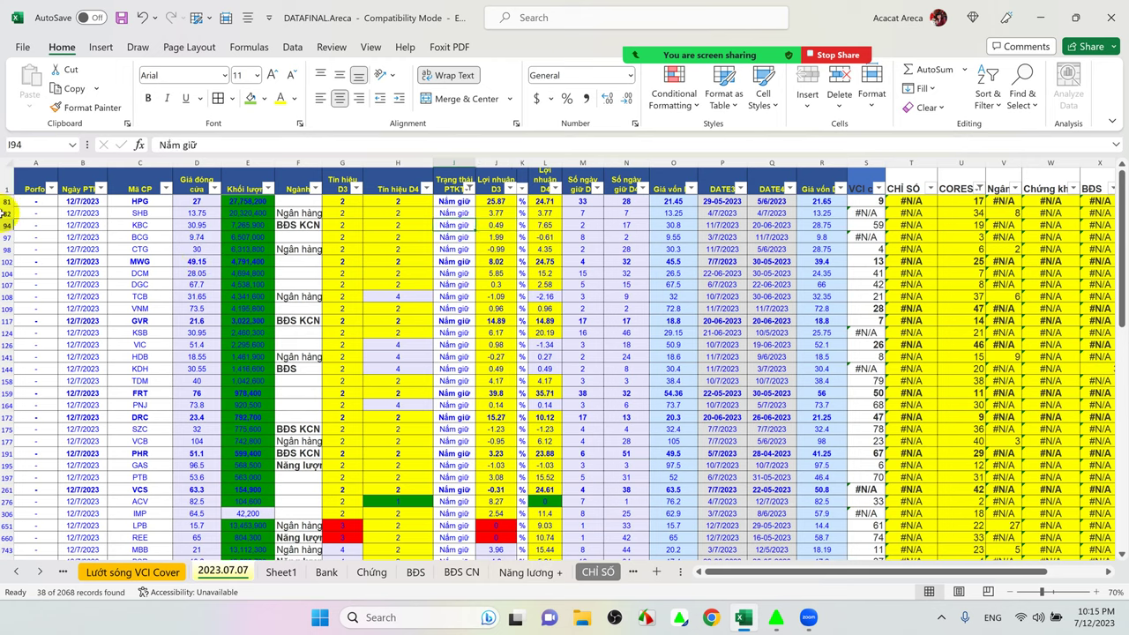
left_click(6, 225)
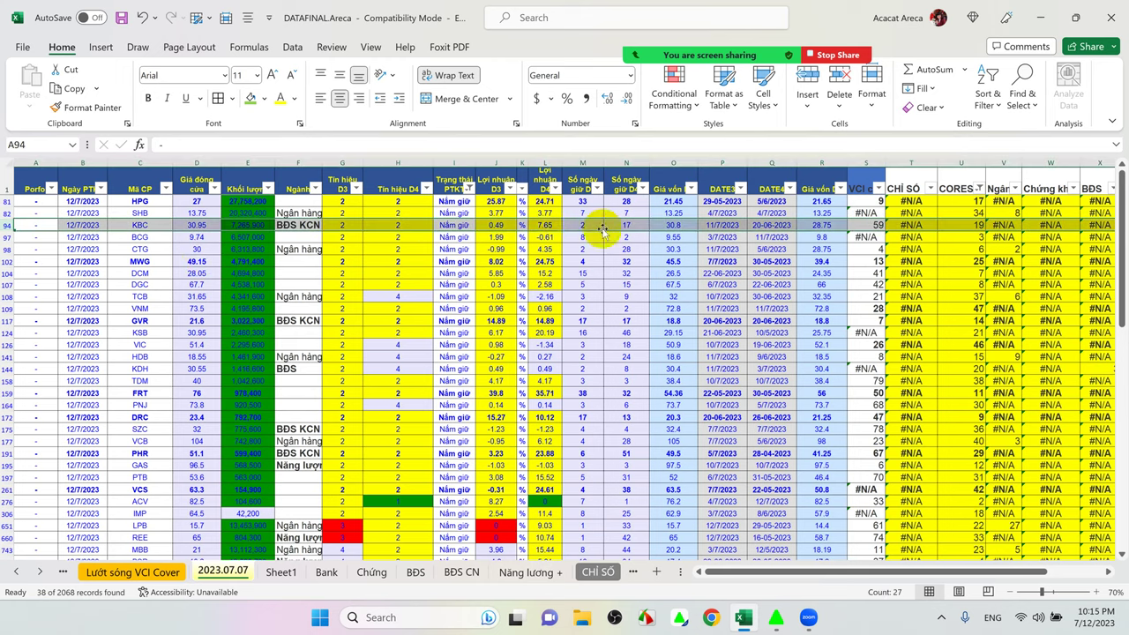
left_click(545, 225)
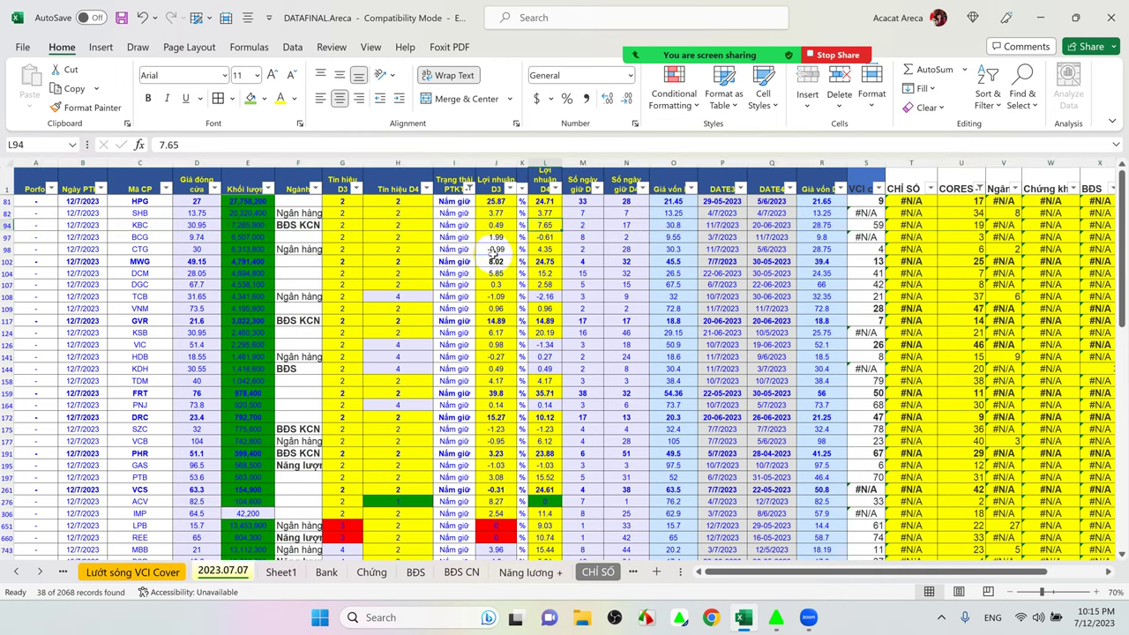
- Make the entire BCG row bold
left_click(6, 238)
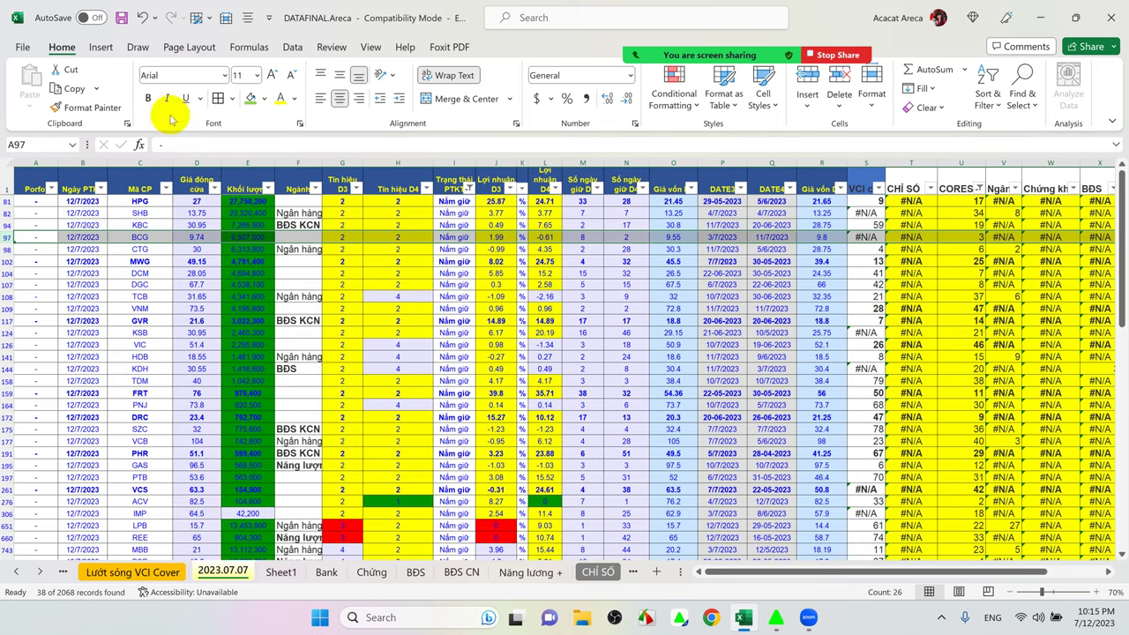
left_click(148, 97)
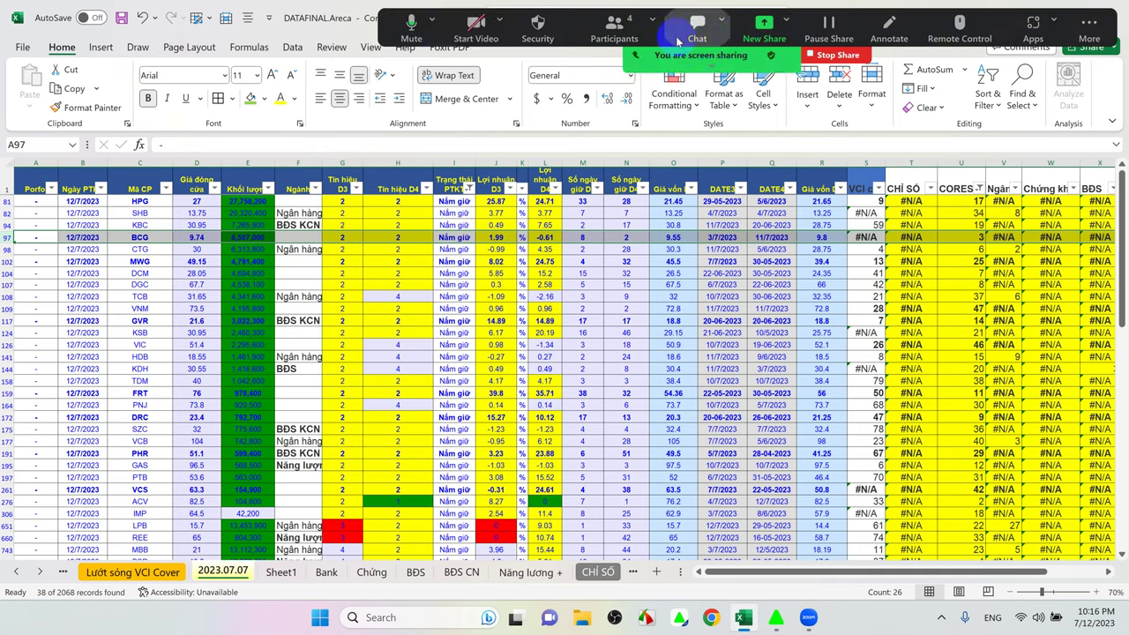
left_click(411, 28)
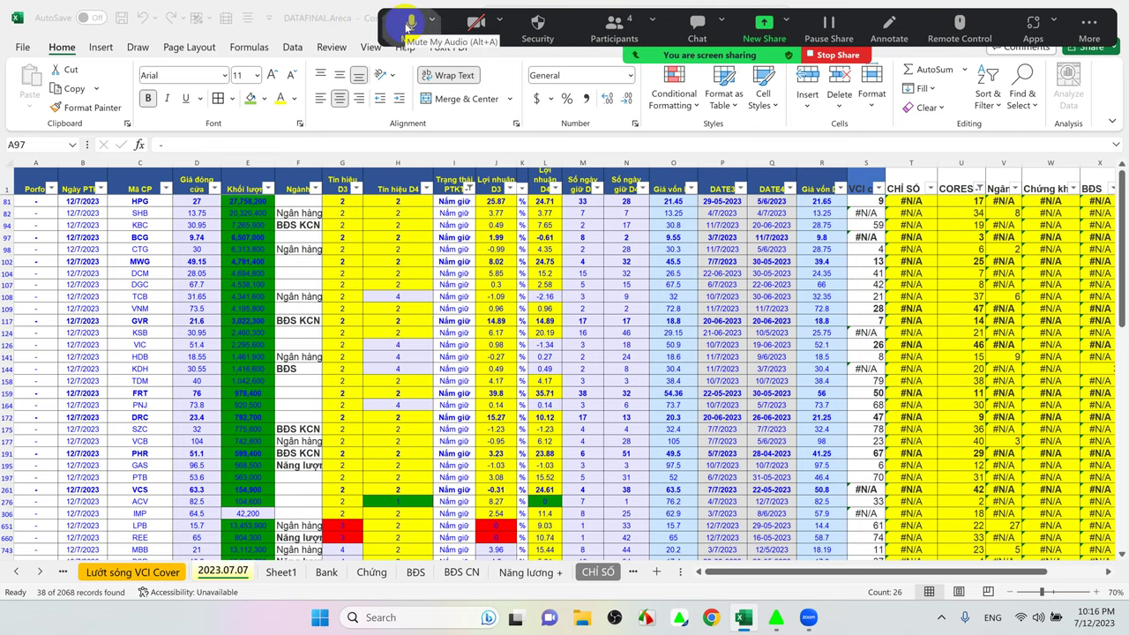
left_click(411, 26)
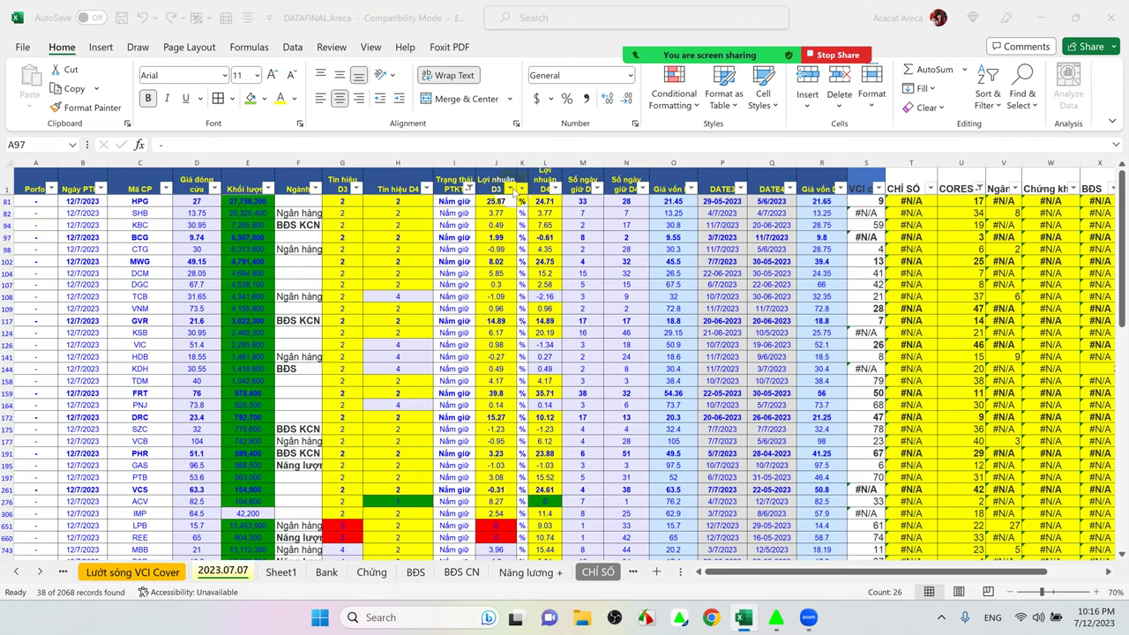
- Filter the D3 profit column to show only values less than 2
left_click(515, 188)
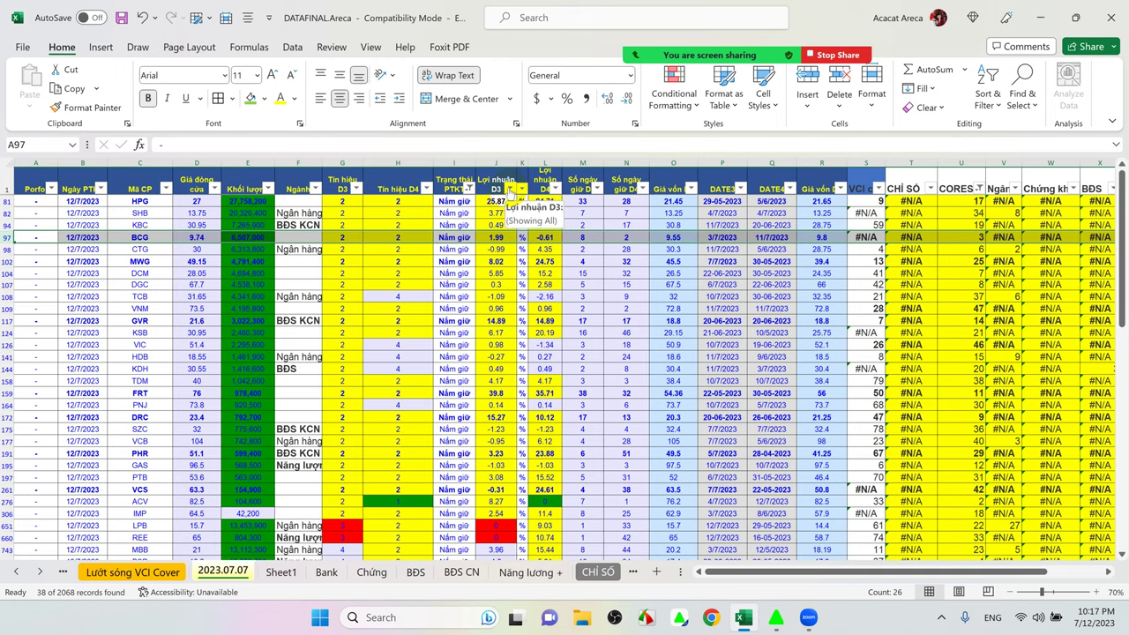
left_click(509, 189)
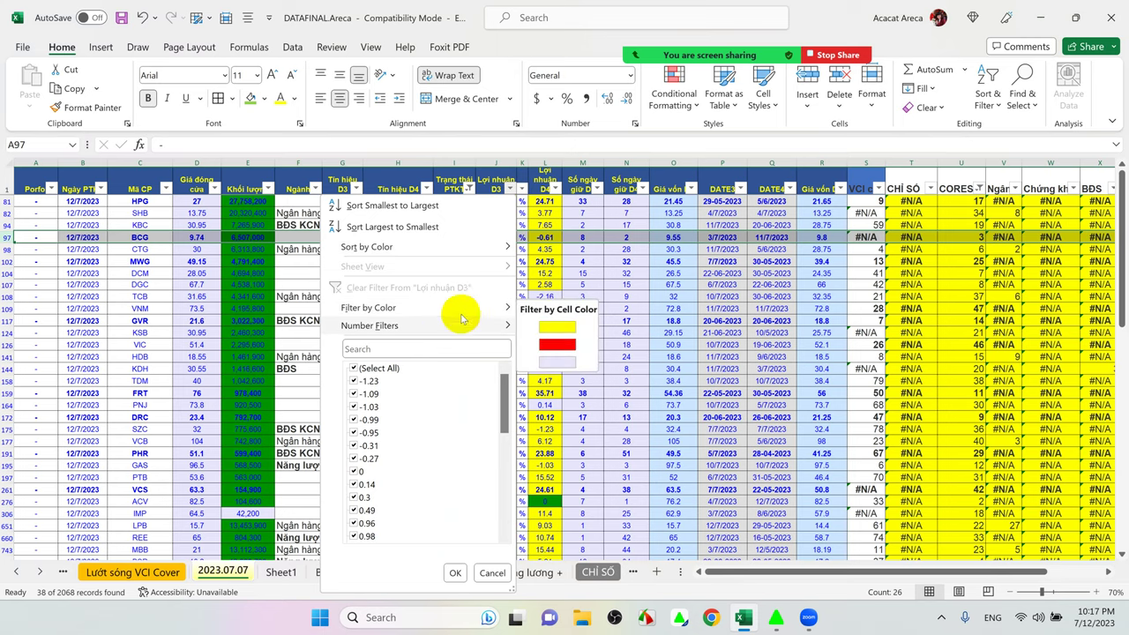
mouse_move(470, 329)
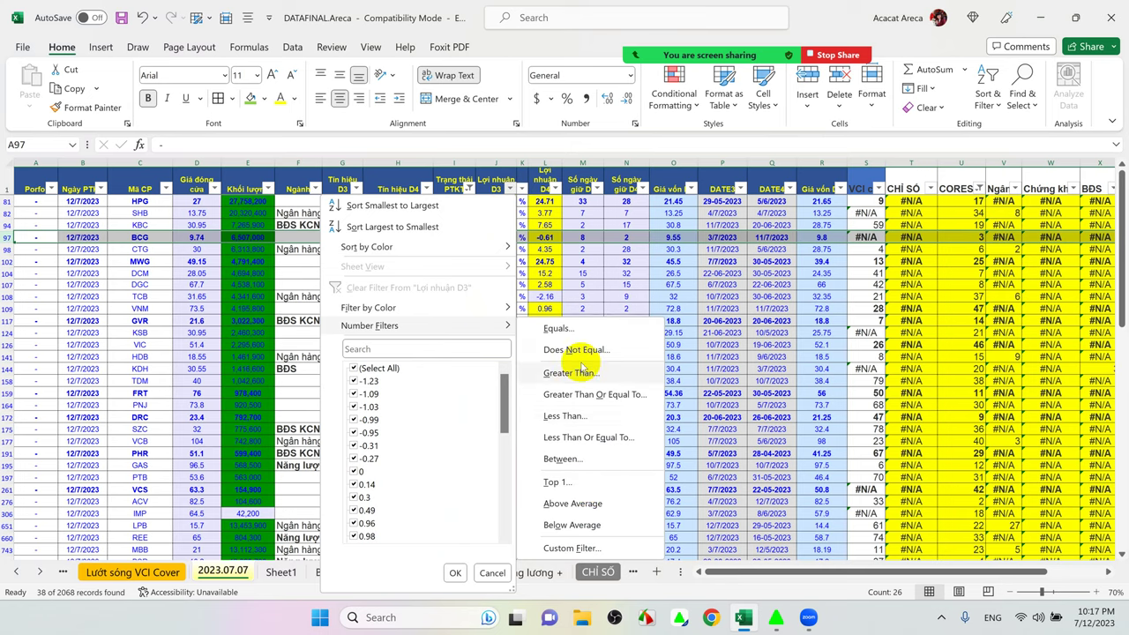
key("Escape")
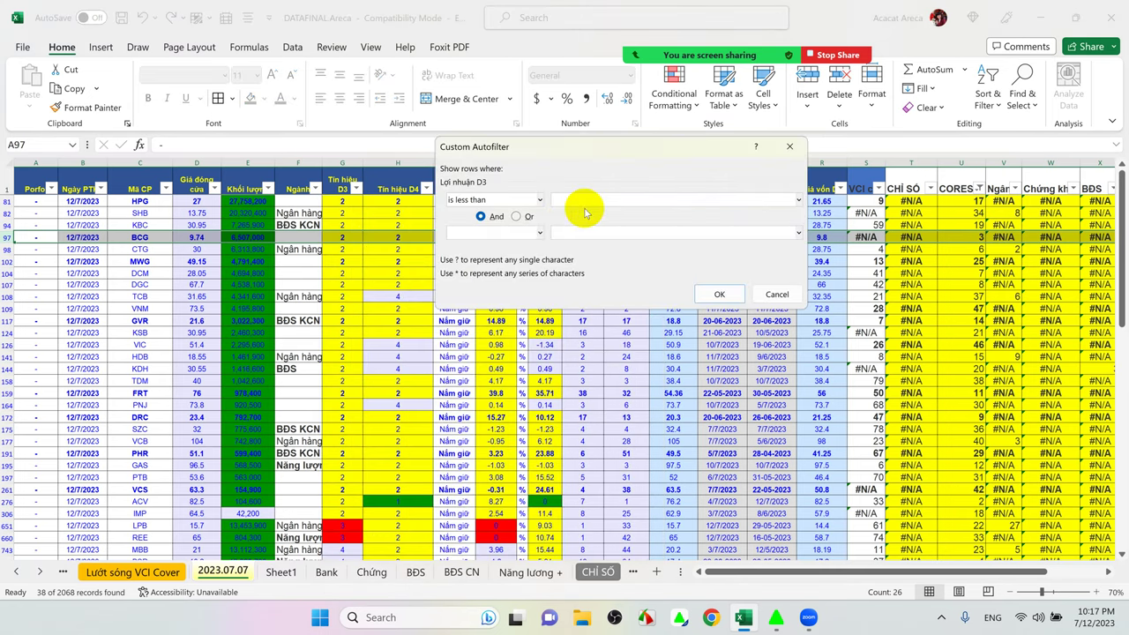
type("2")
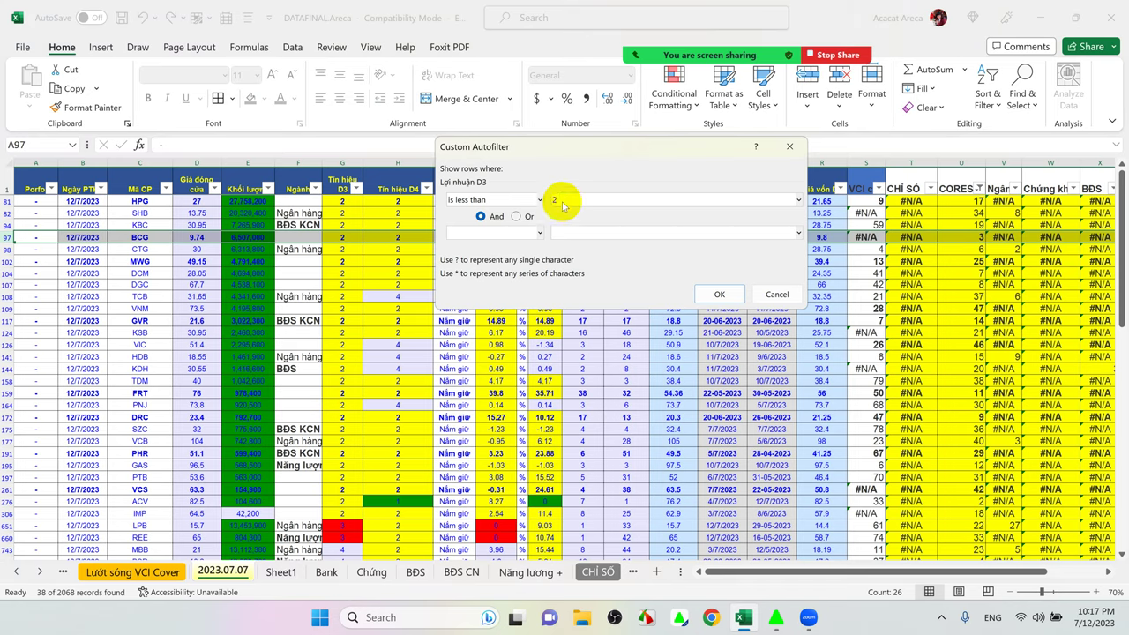
left_click(701, 296)
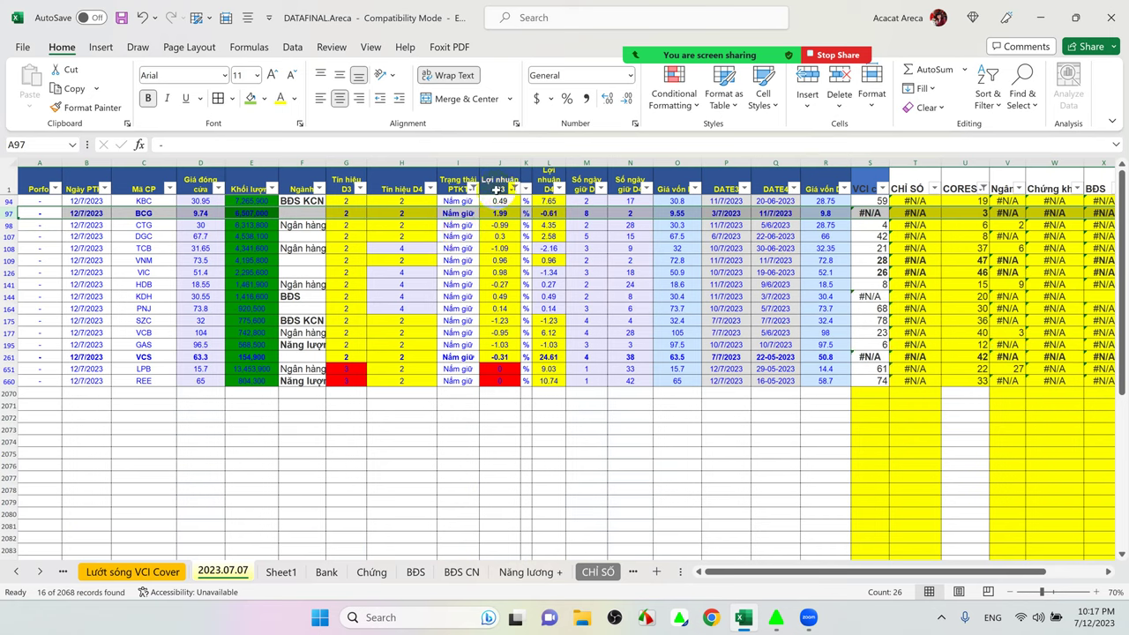
- Filter the D4 profit column to show only values less than 3
left_click(559, 188)
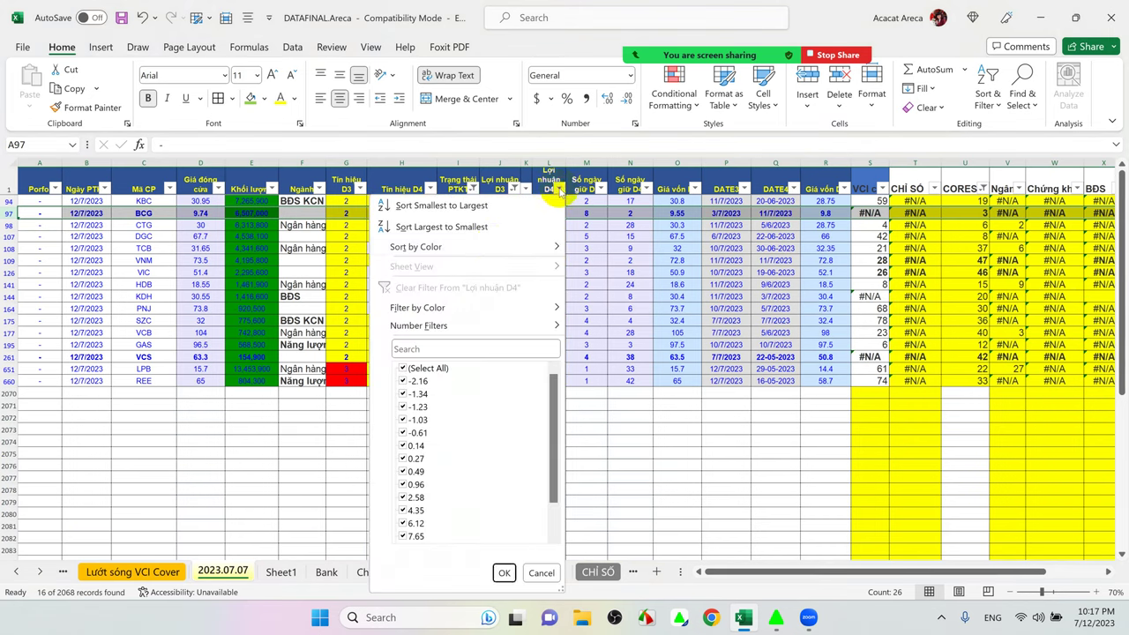
mouse_move(535, 324)
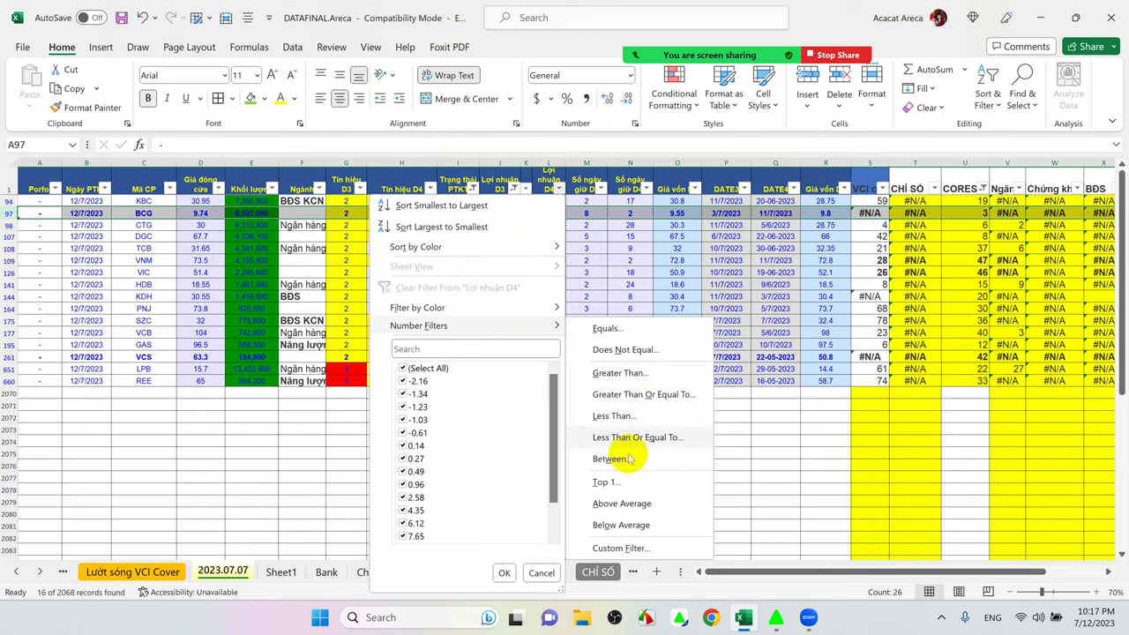
left_click(624, 424)
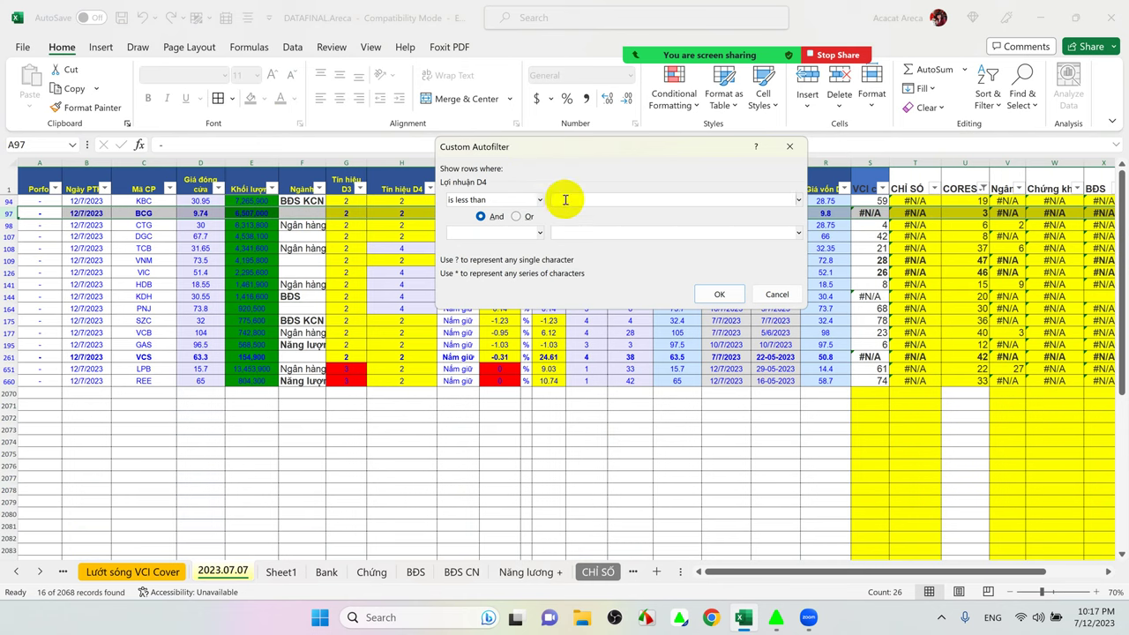
type("3")
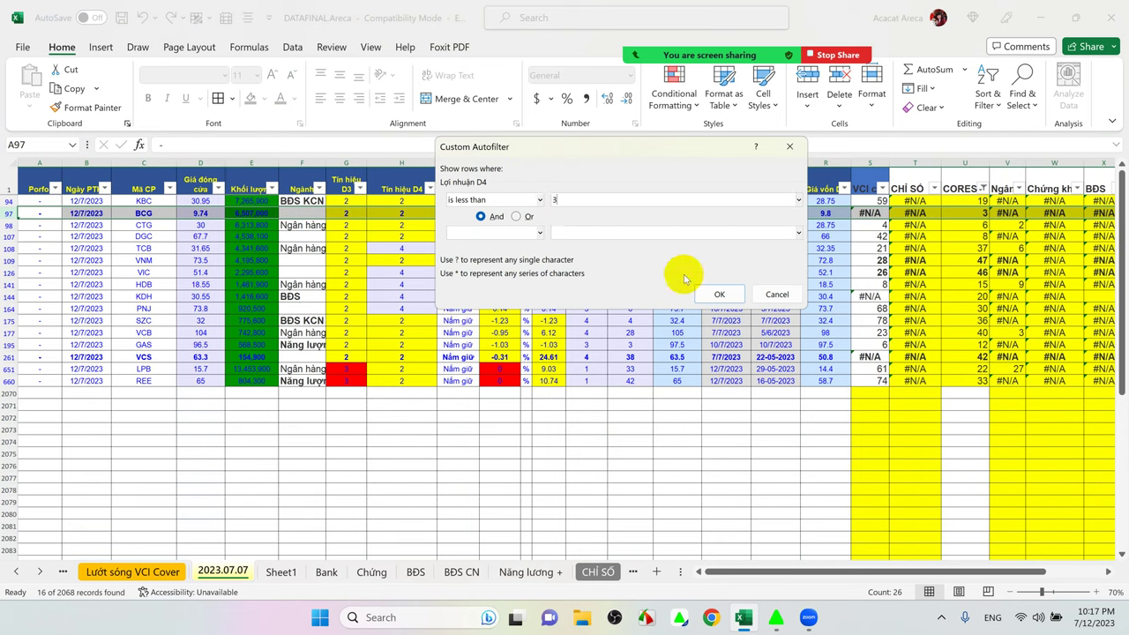
left_click(719, 294)
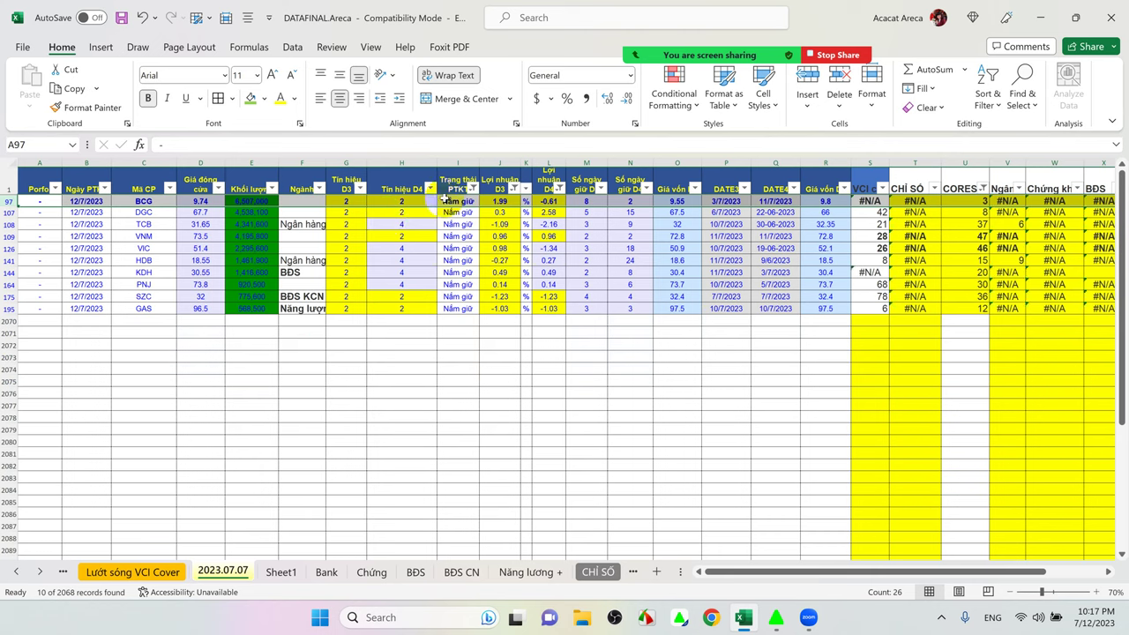
- Examine the technical status of BCG, DGC and TCB, and select the entire TCB row
left_click(144, 201)
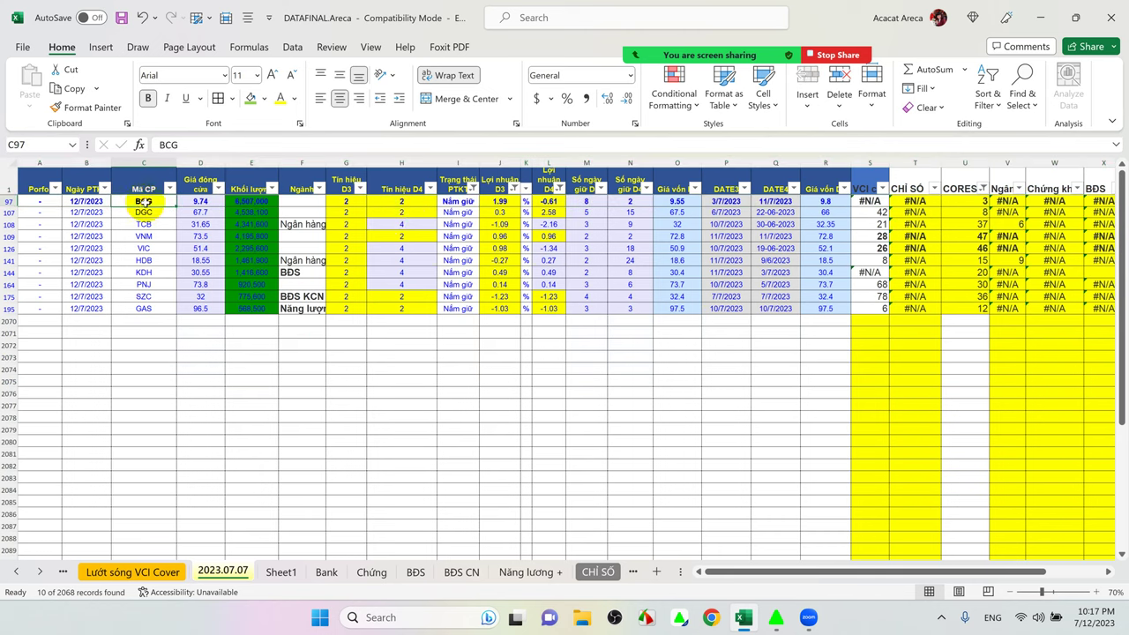
left_click(459, 201)
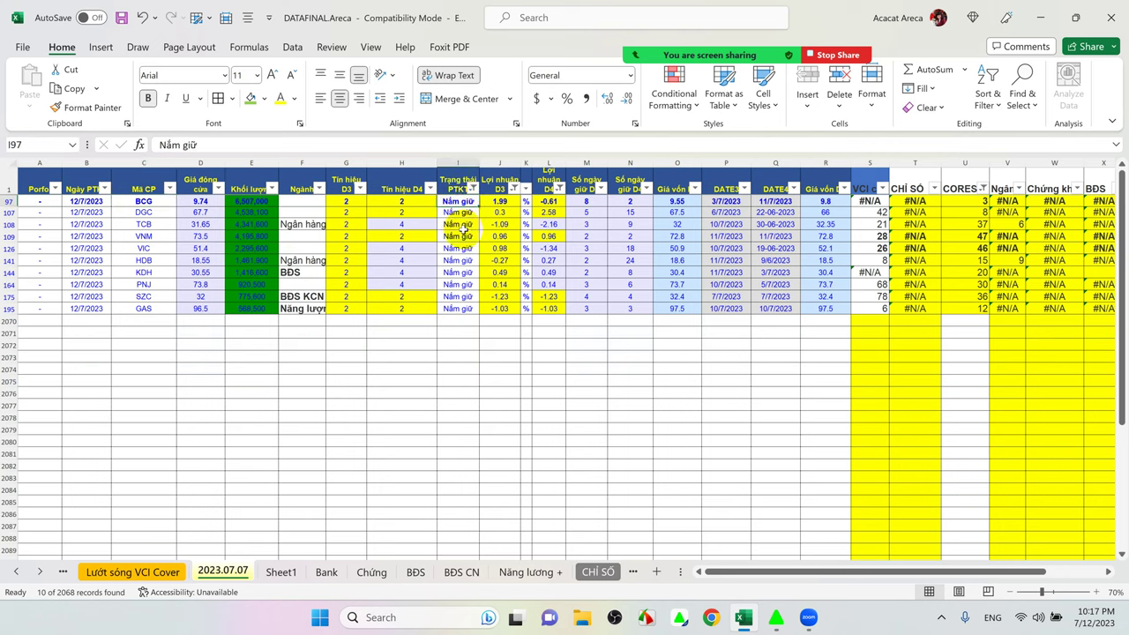
left_click(455, 212)
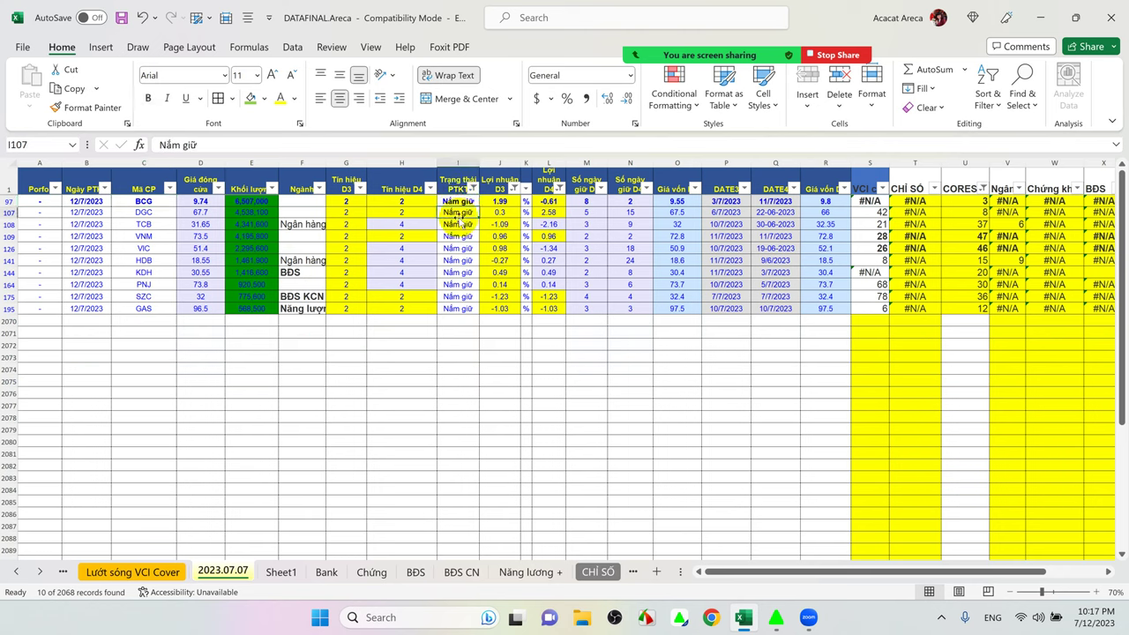
left_click(457, 224)
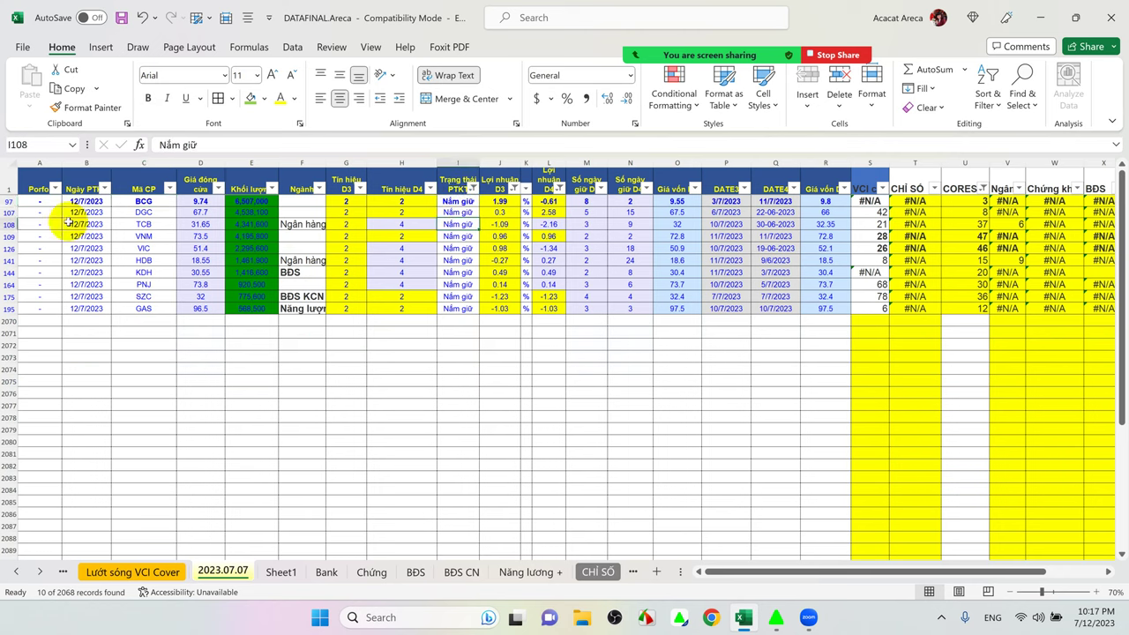
left_click(9, 224)
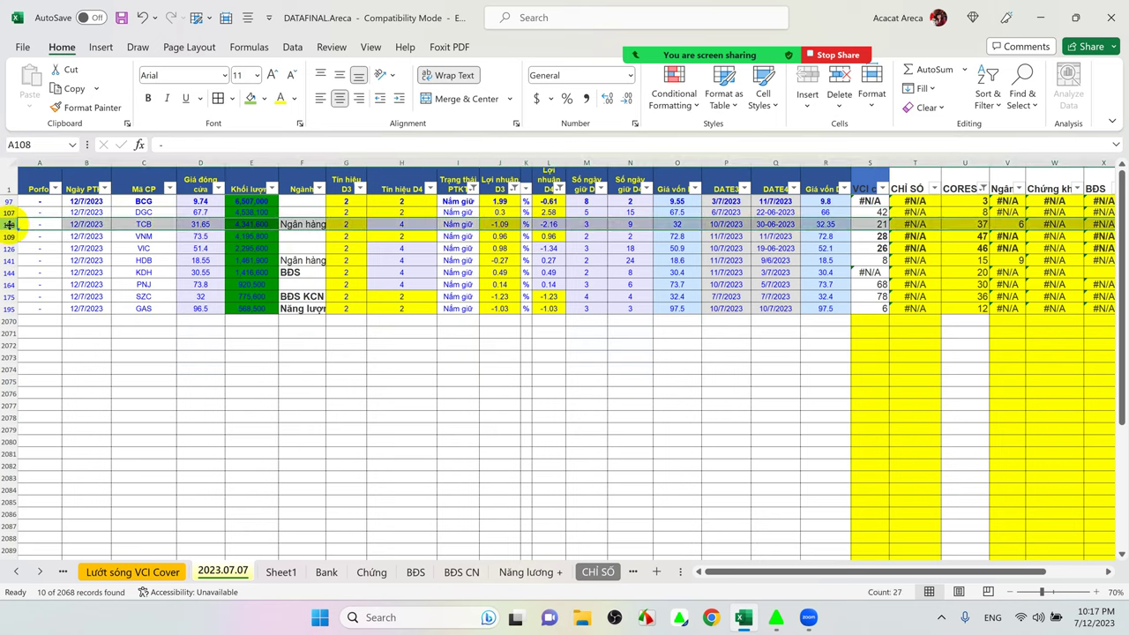
- Make the entire TCB row bold and check its D3 cost price against the closing price
left_click(147, 97)
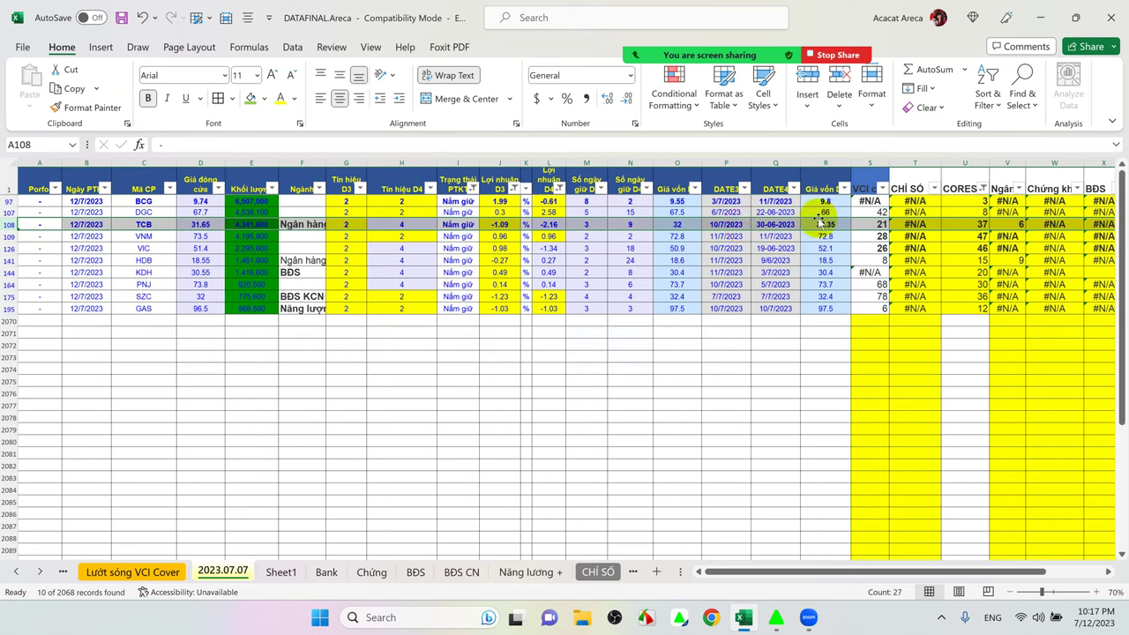
left_click(670, 224)
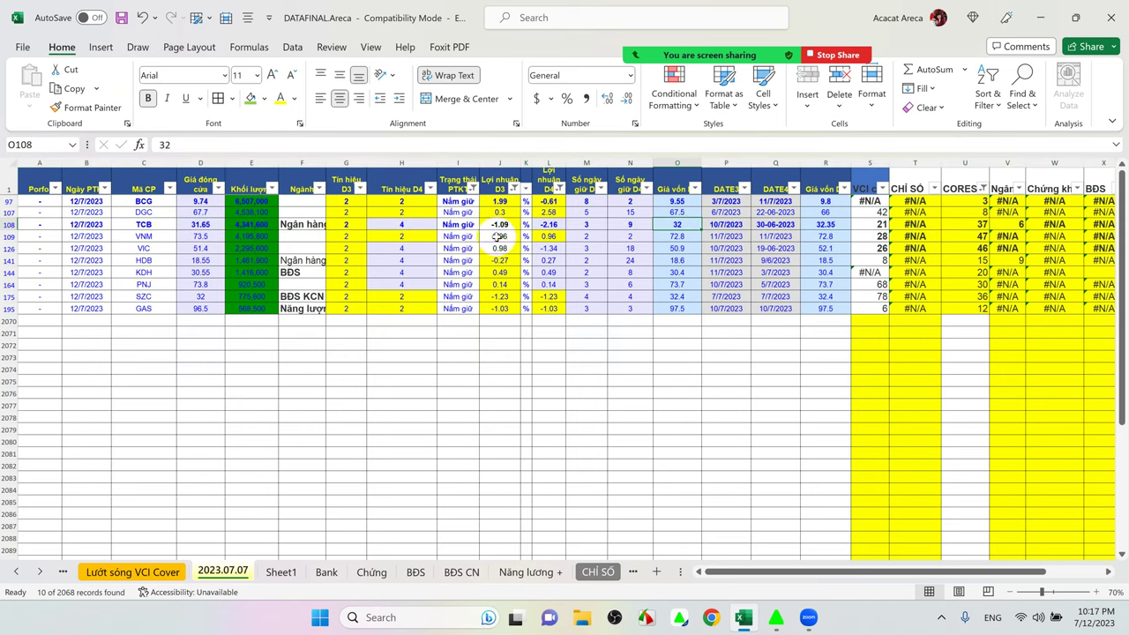
left_click(201, 224)
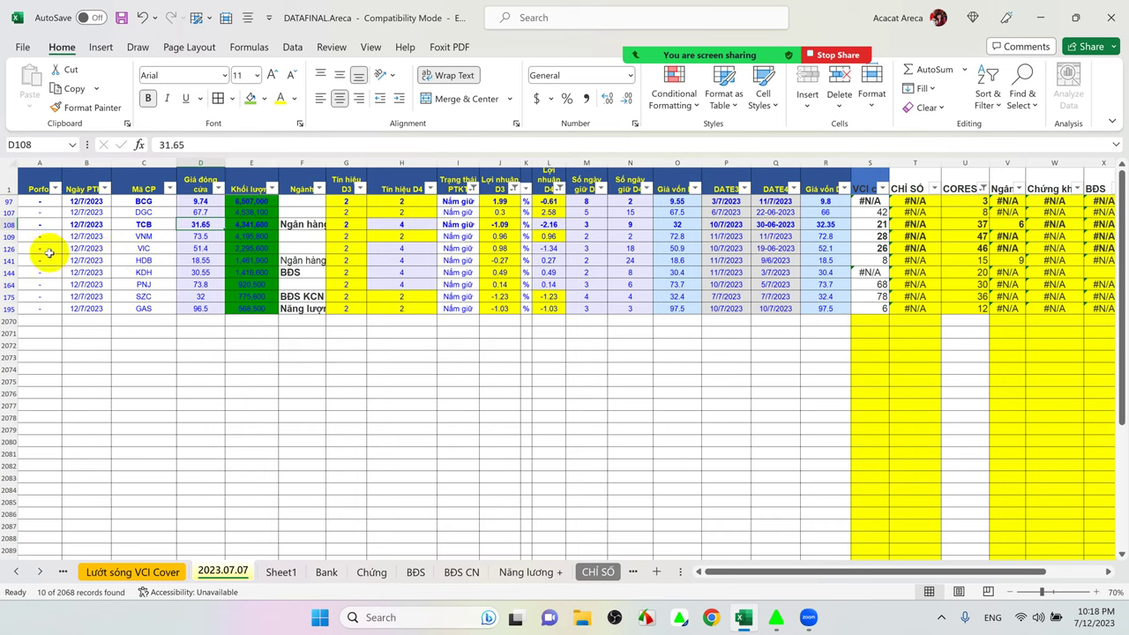
- Make the entire HDB and PNJ rows bold
left_click(8, 248)
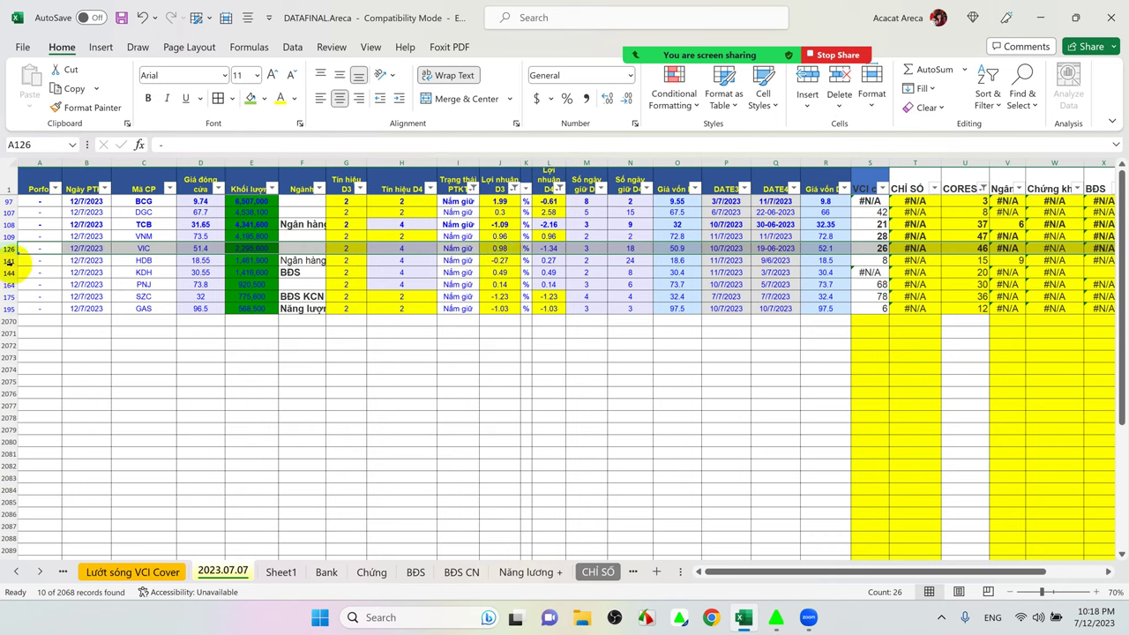
left_click(9, 261)
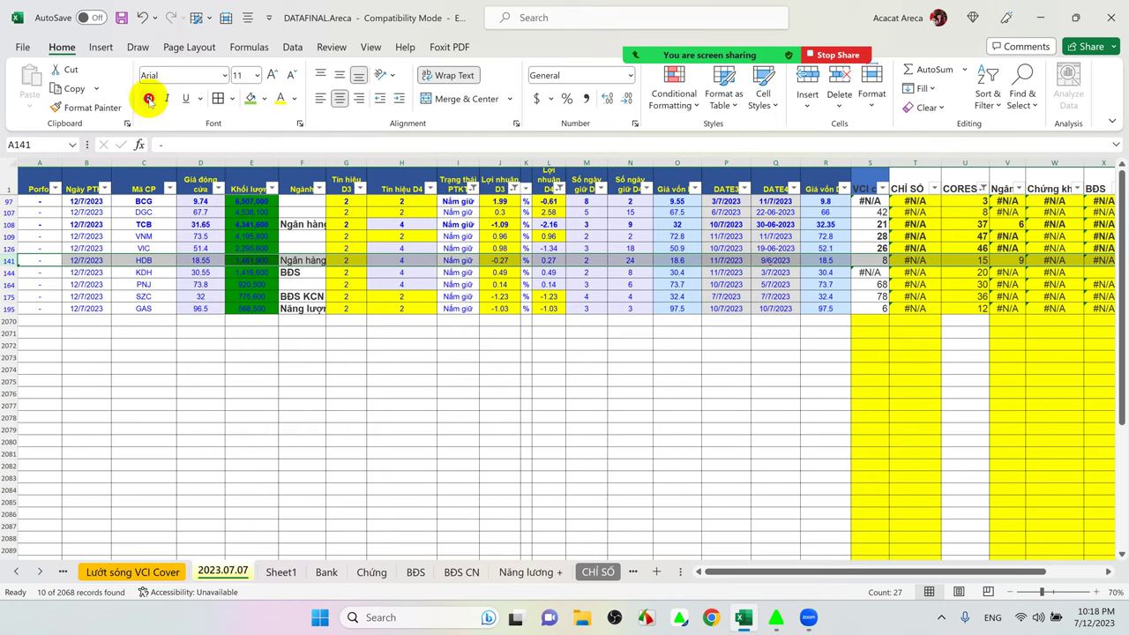
left_click(147, 98)
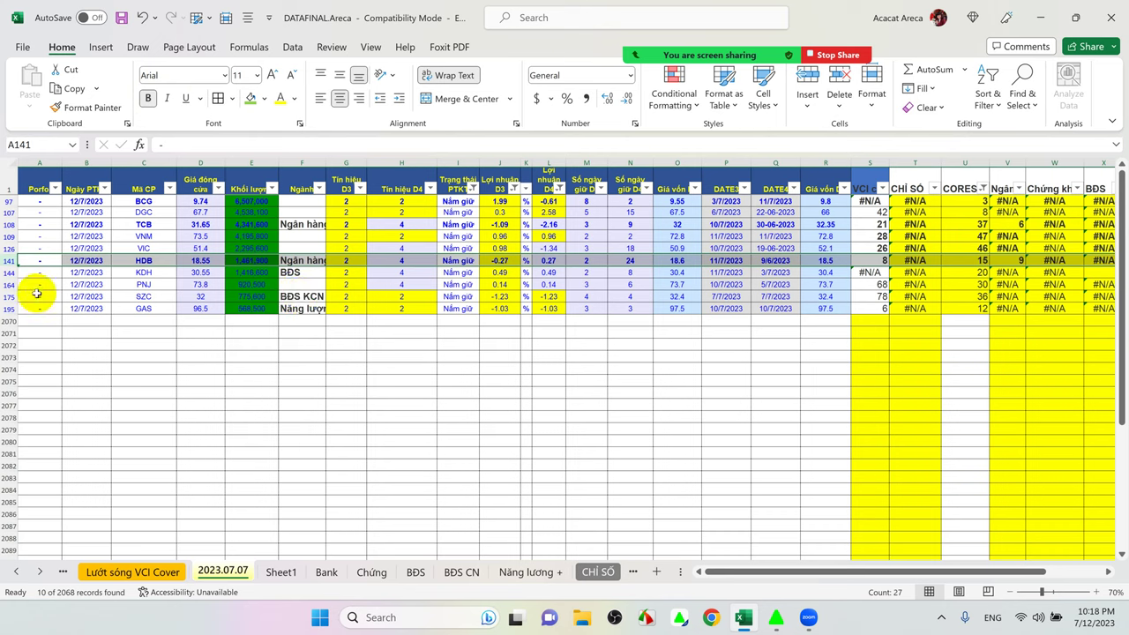
left_click(7, 284)
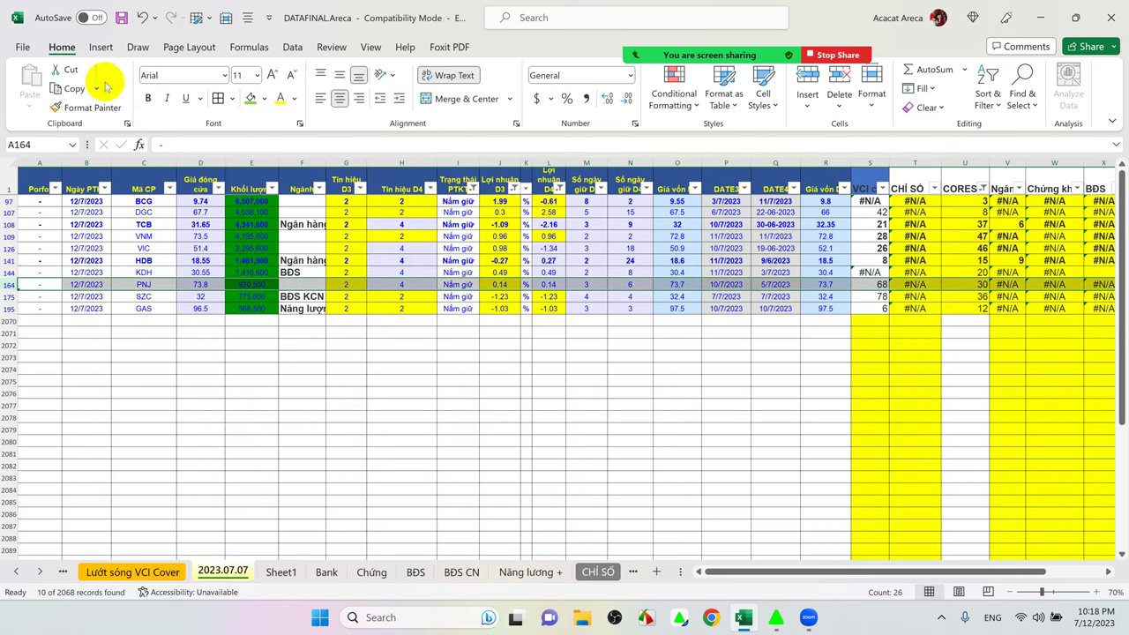
left_click(148, 98)
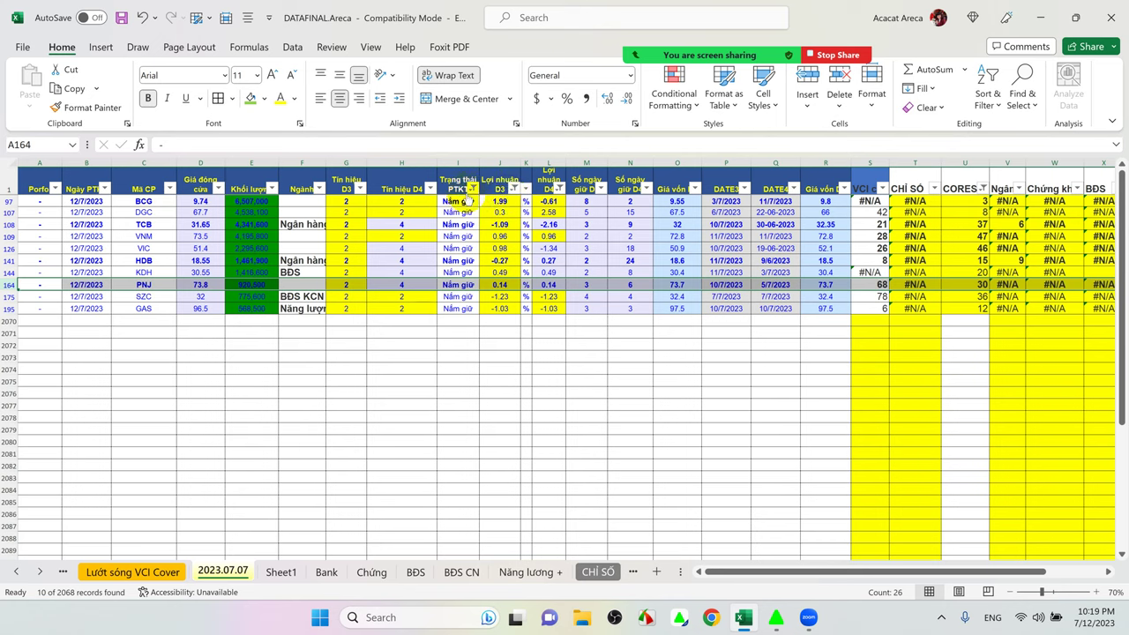
- Reset the PTKT status and D3 profit column filters to show all values
left_click(473, 188)
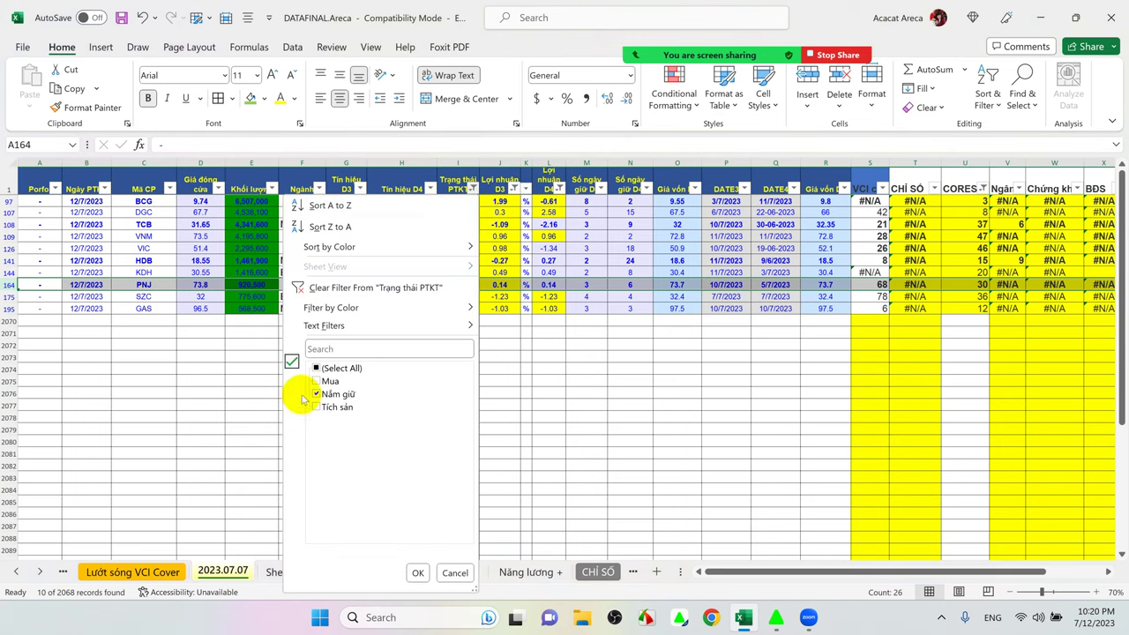
left_click(317, 368)
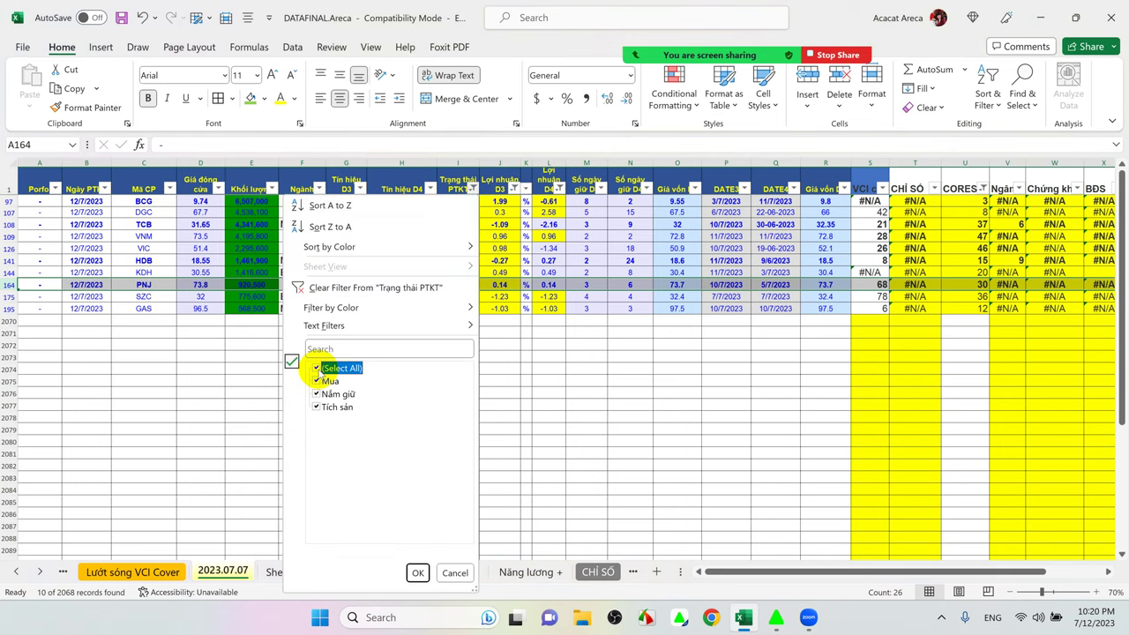
left_click(418, 573)
left_click(514, 188)
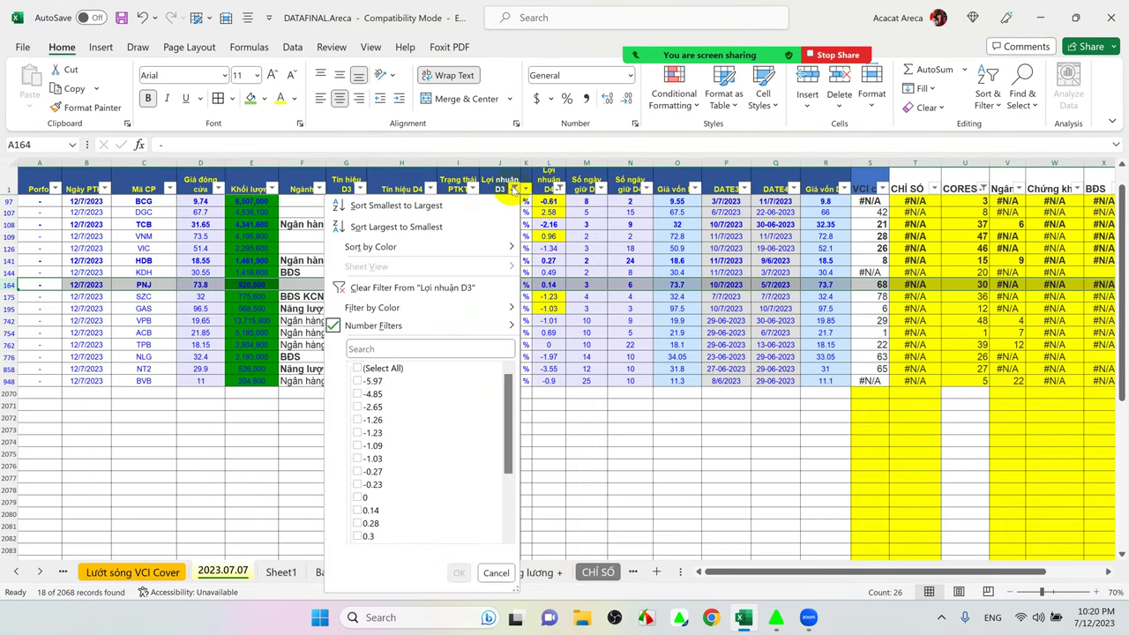
left_click(357, 369)
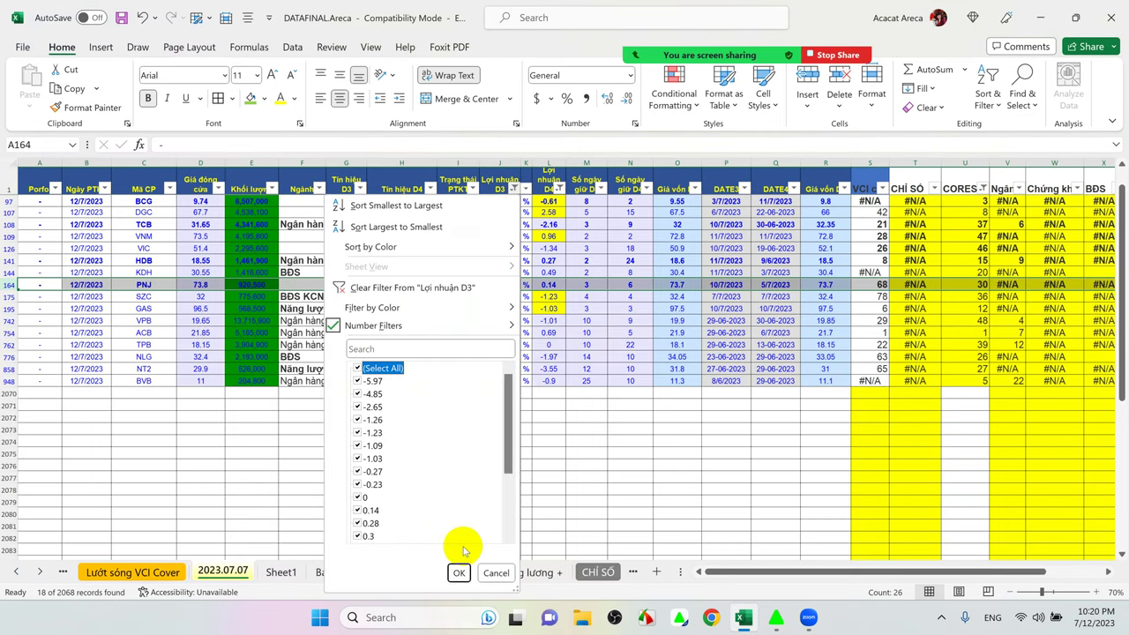
left_click(459, 573)
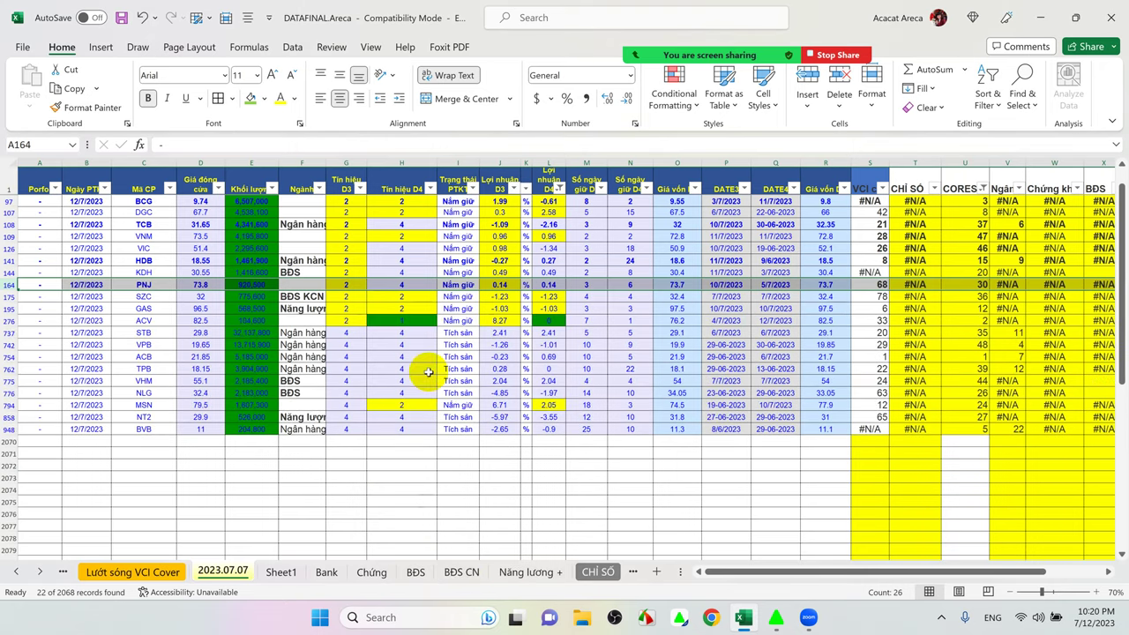
- Reset the D4 profit column filter to show all values
scroll(427, 370, "up", 1)
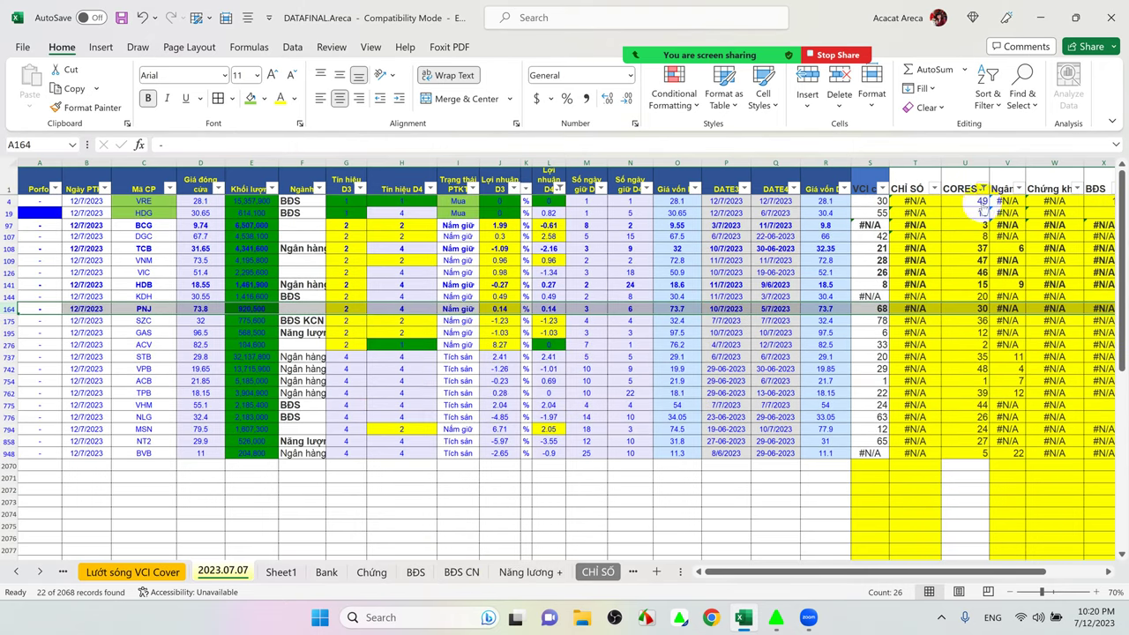
left_click(982, 189)
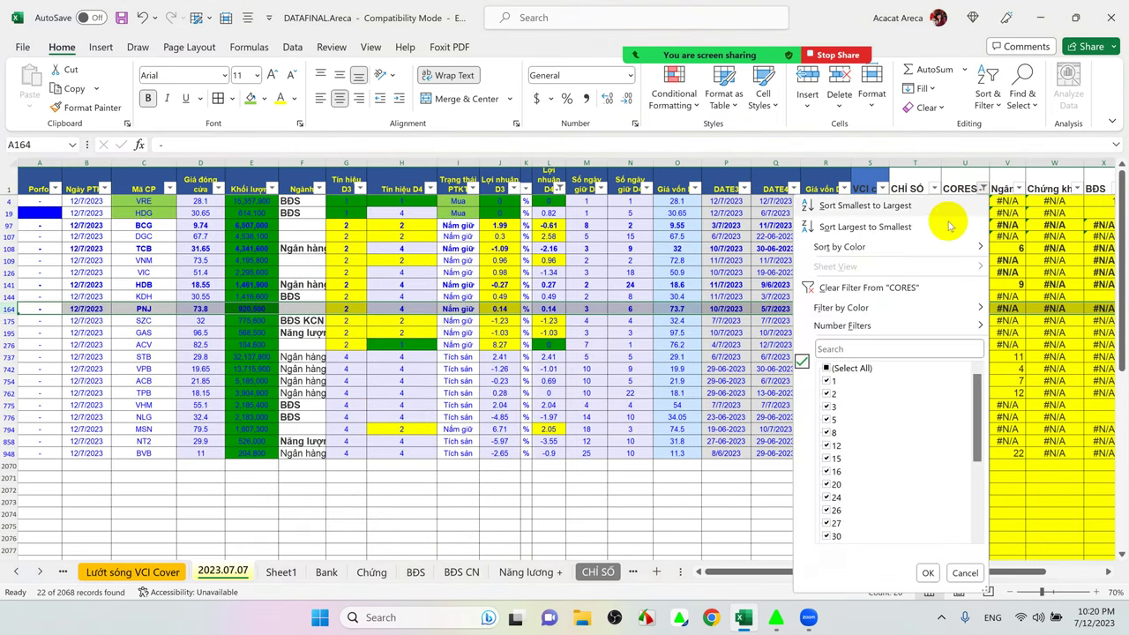
left_click(558, 188)
left_click(558, 188)
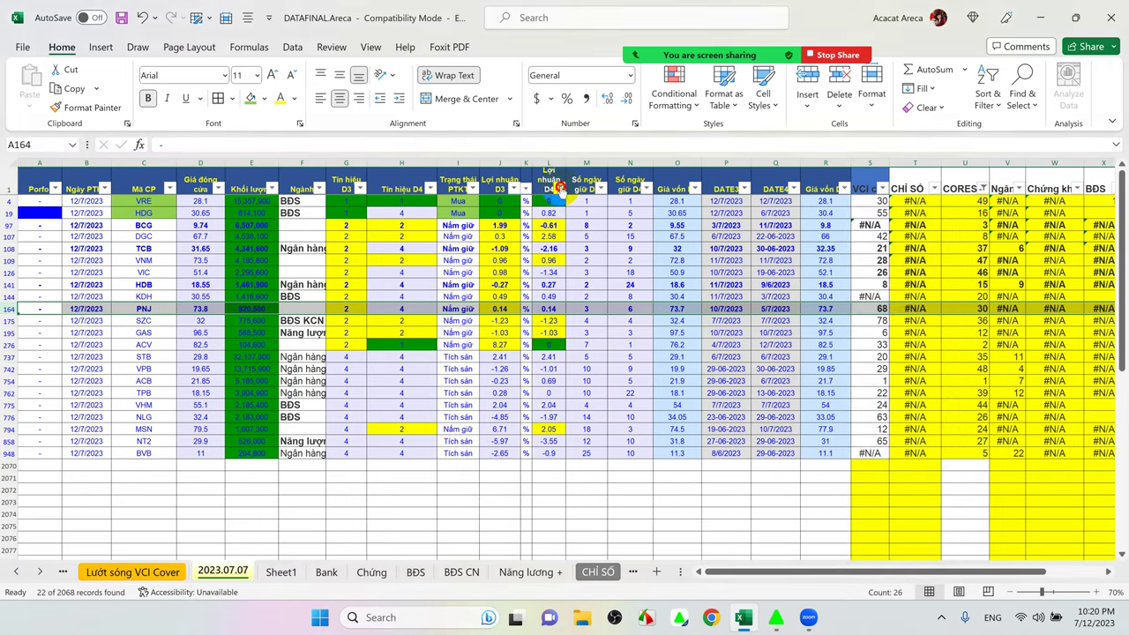
left_click(404, 368)
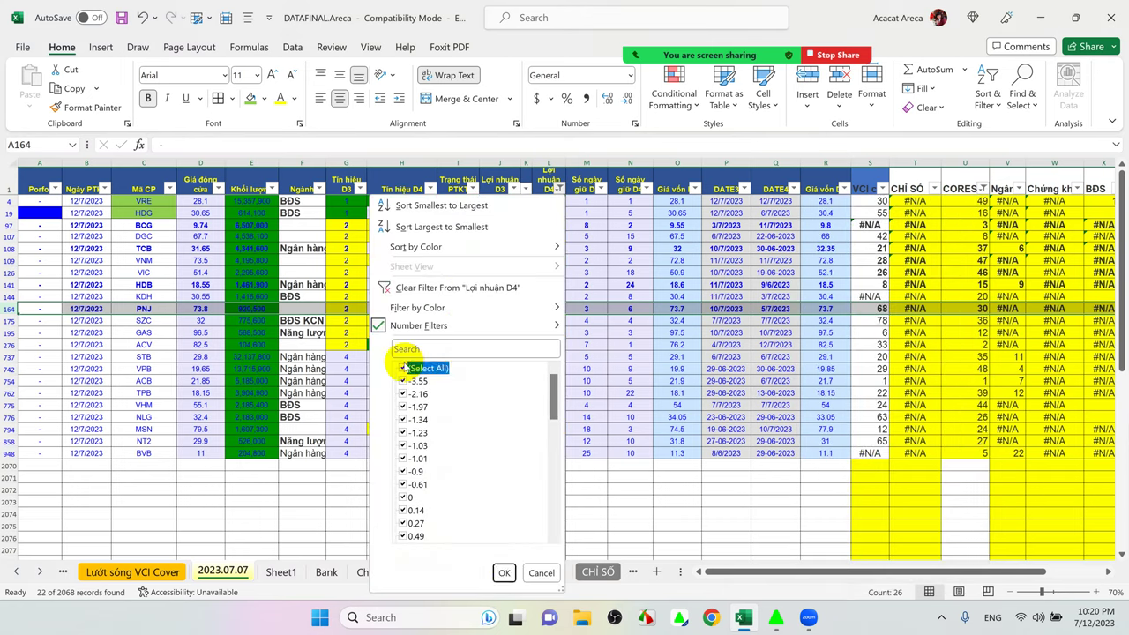
left_click(504, 572)
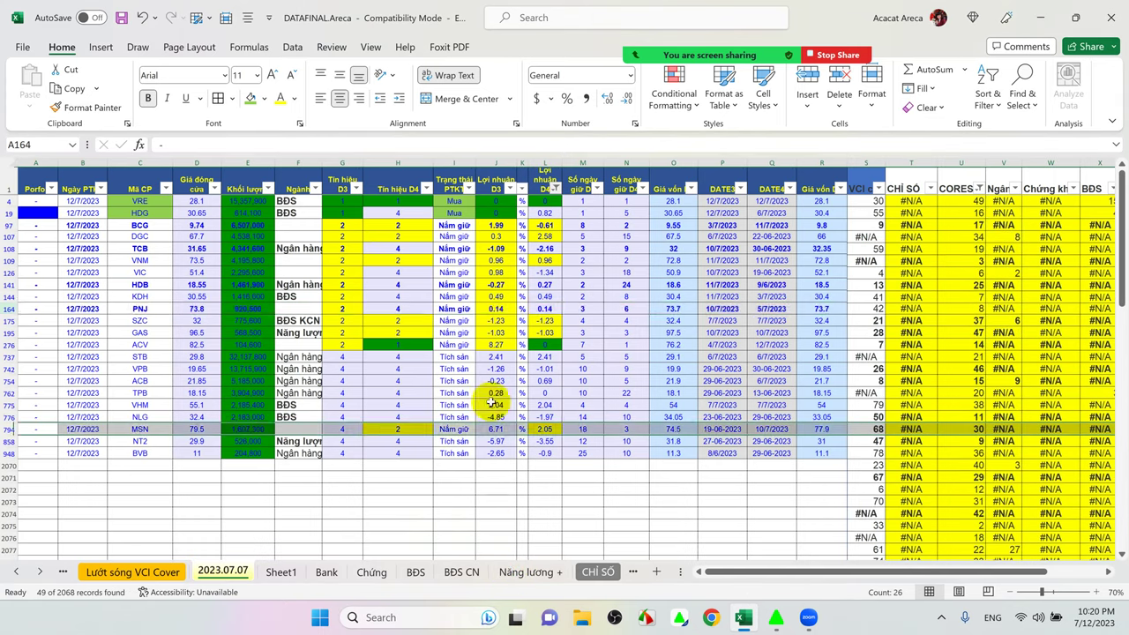
- Turn off filtering on the sheet to remove the remaining CORES filter and show all rows
mouse_move(710, 77)
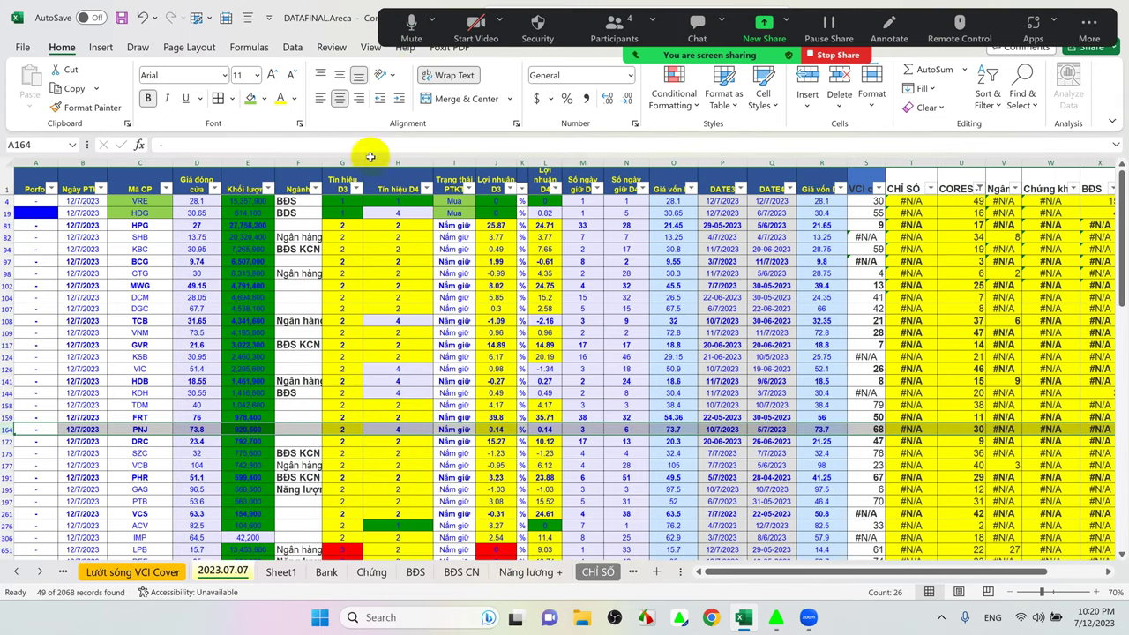
left_click(397, 190)
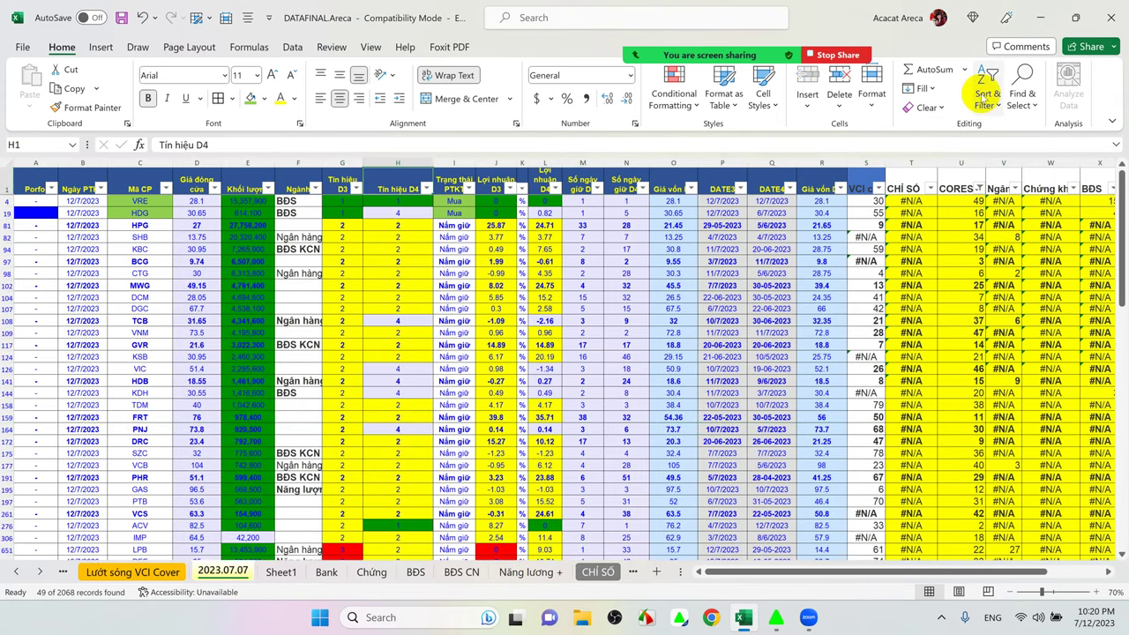
left_click(992, 102)
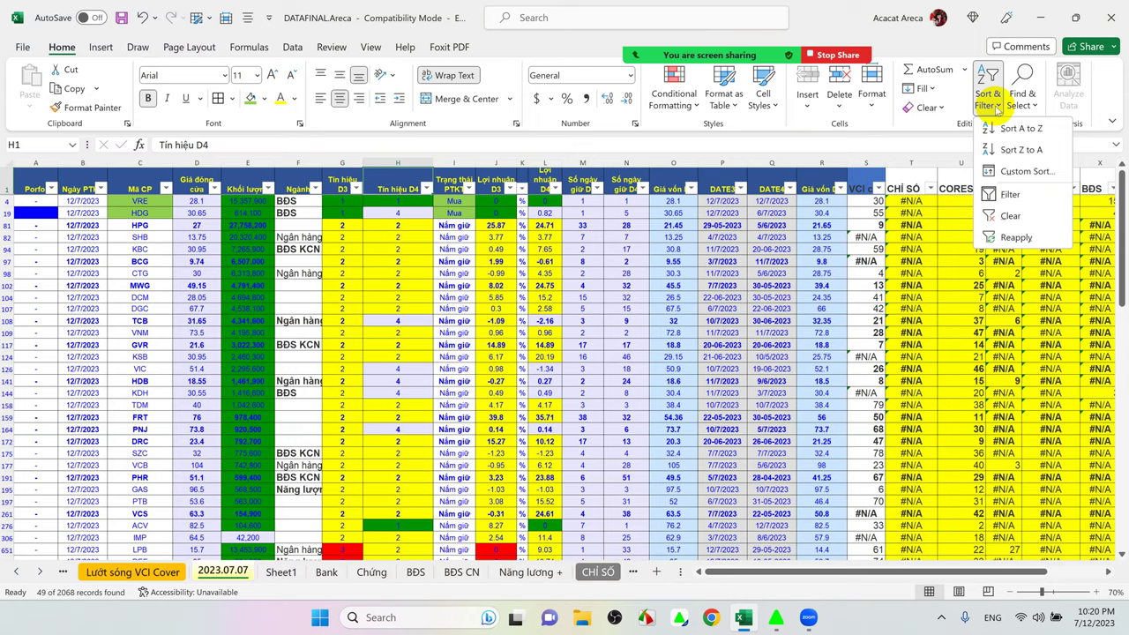
left_click(1006, 194)
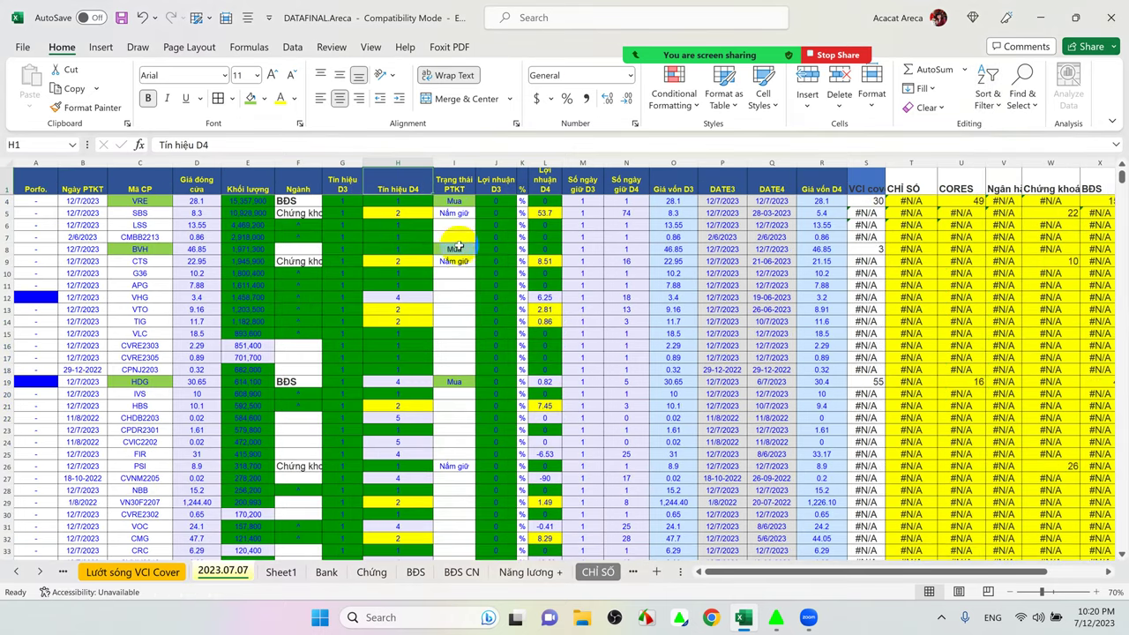
- Turn filtering back on for the header row, starting from the PTKT status heading
scroll(403, 274, "up", 1)
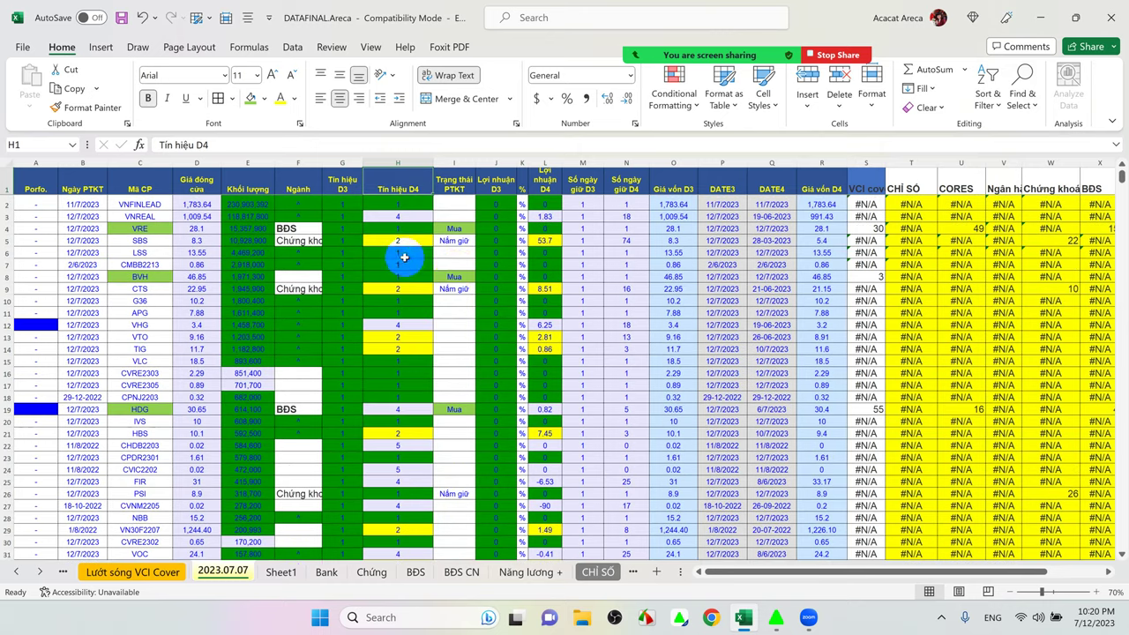
left_click(494, 256)
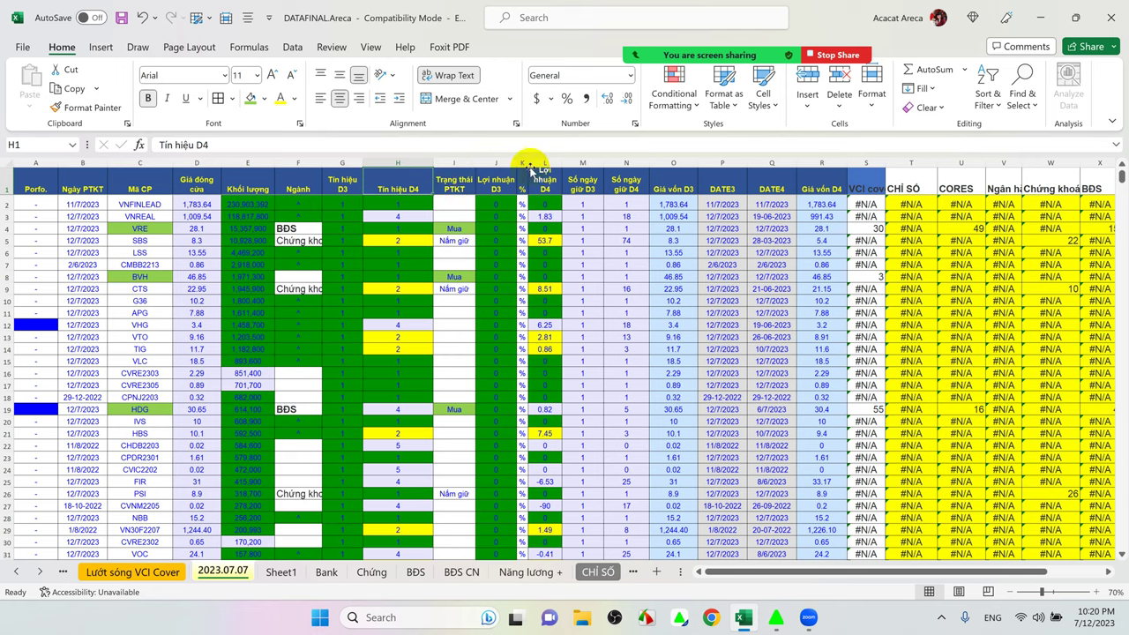
left_click(460, 183)
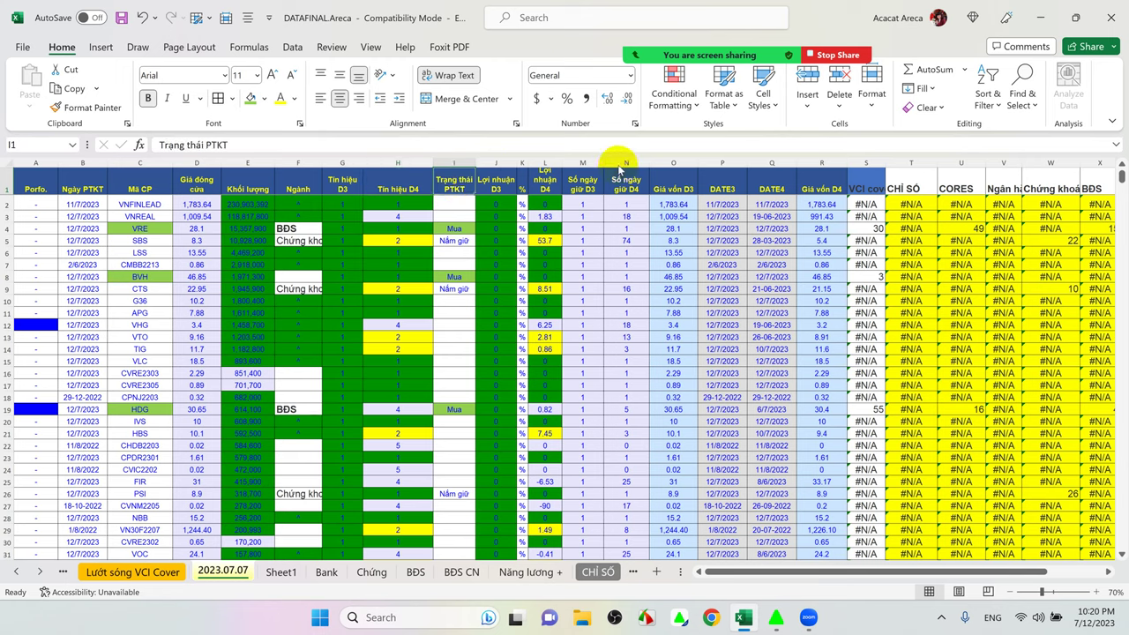
left_click(999, 106)
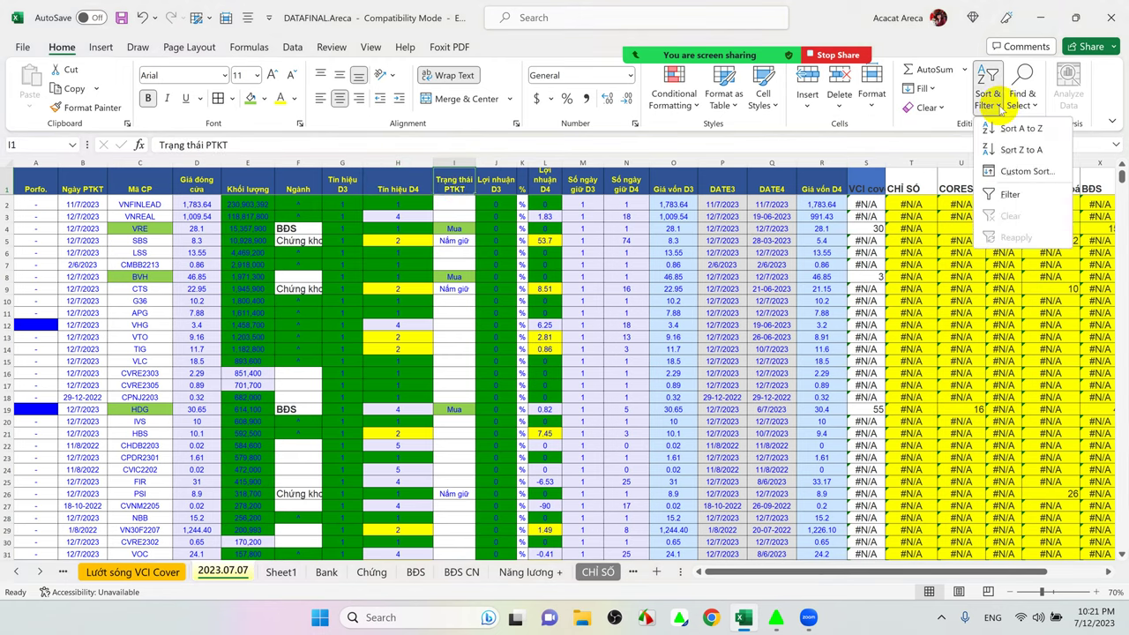
left_click(1005, 194)
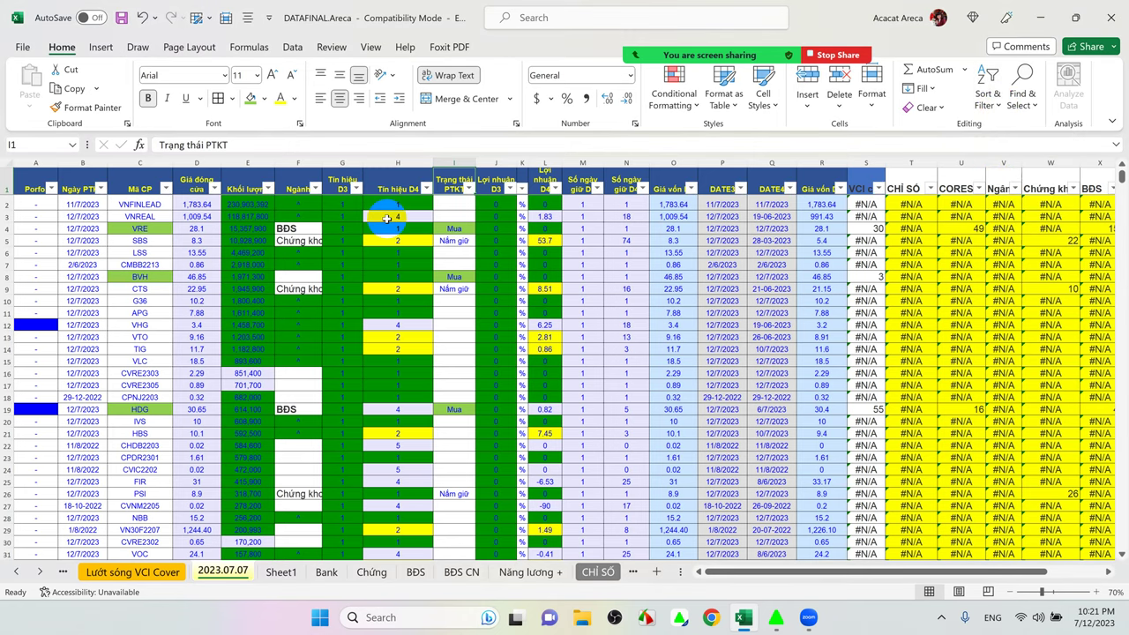
- Examine the closing prices and D3 and D4 signals of VNFINLEAD and VNREAL, and select the entire VRE row
left_click(141, 204)
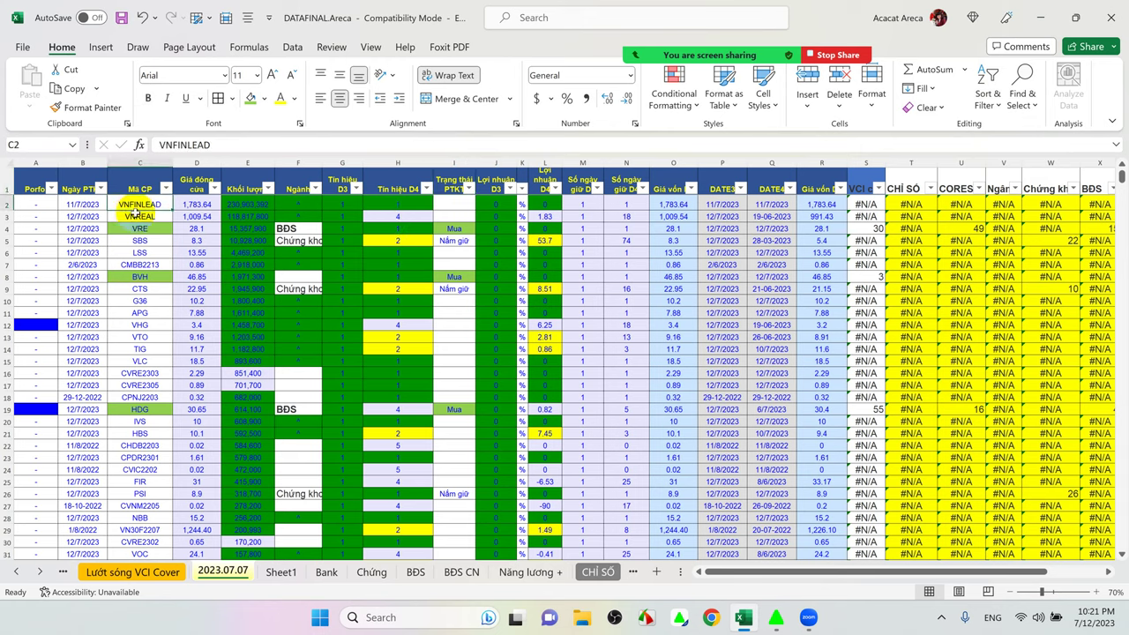
left_click(196, 204)
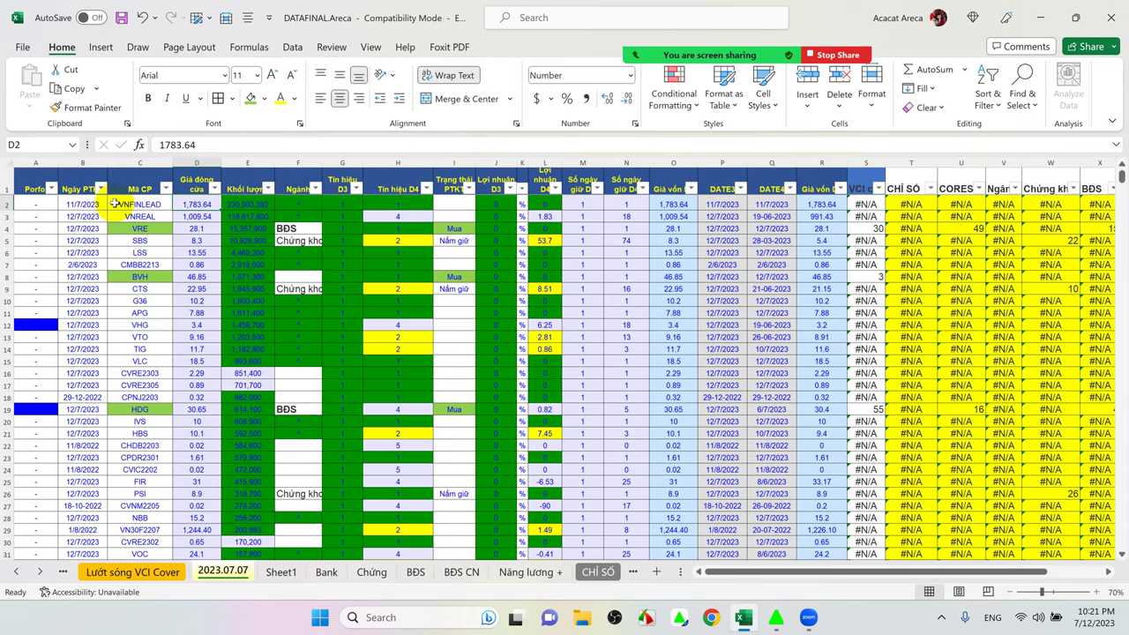
left_click(379, 204)
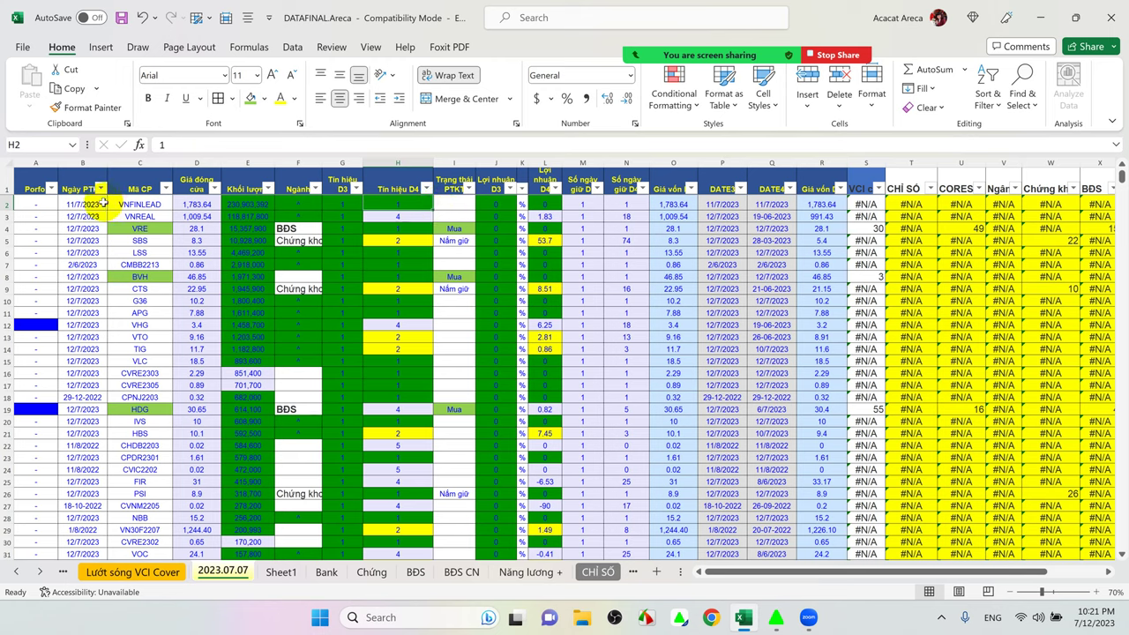
left_click(7, 204)
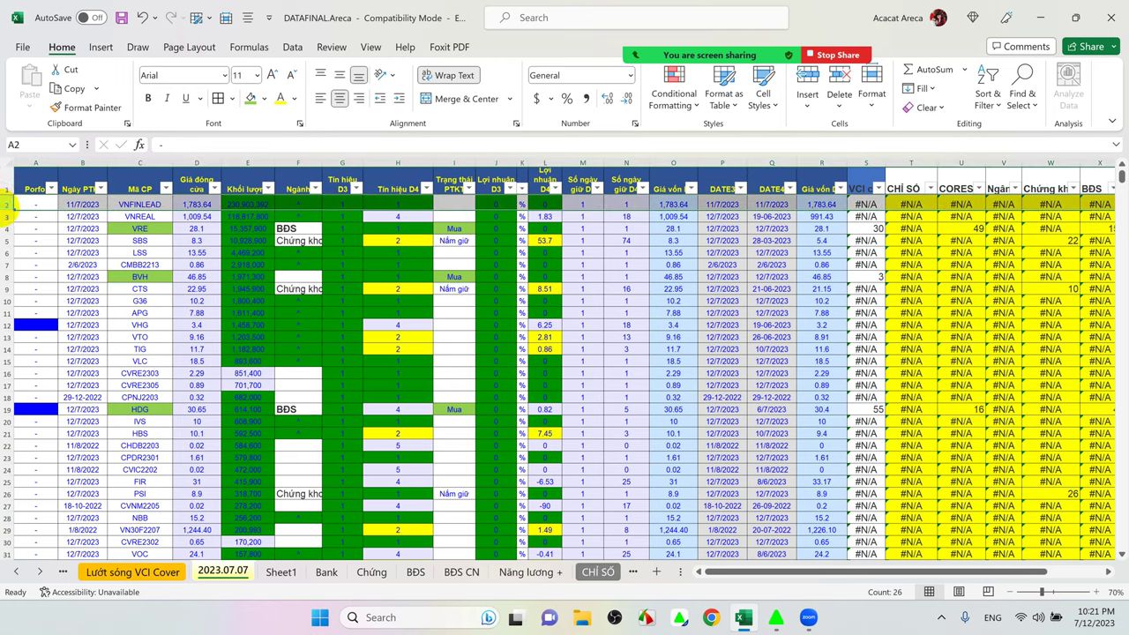
left_click(8, 217)
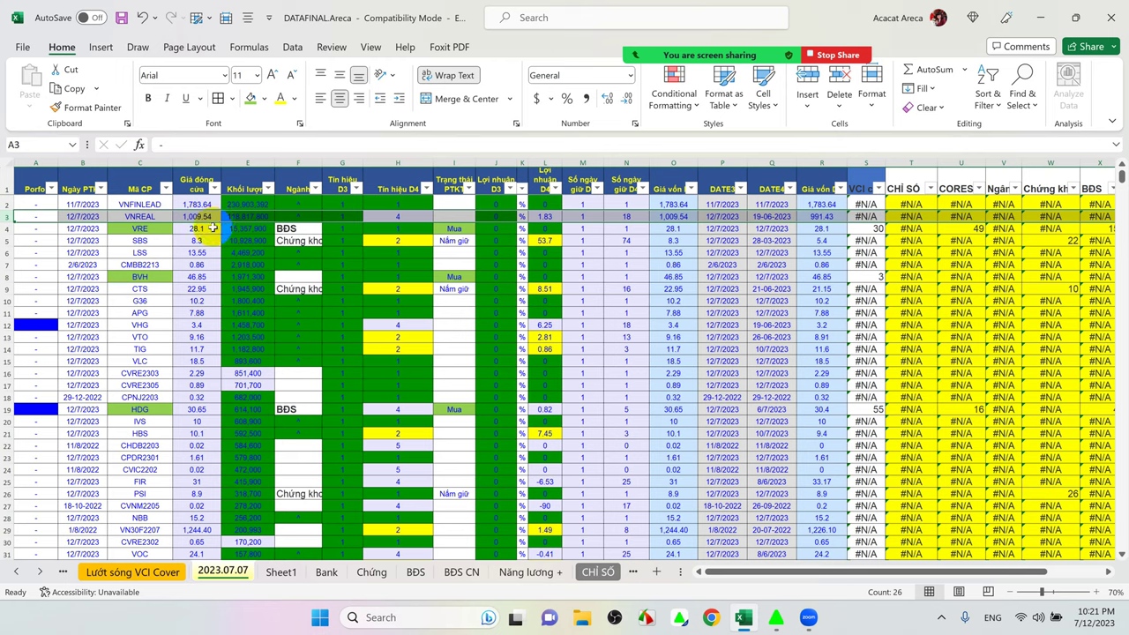
left_click(314, 216)
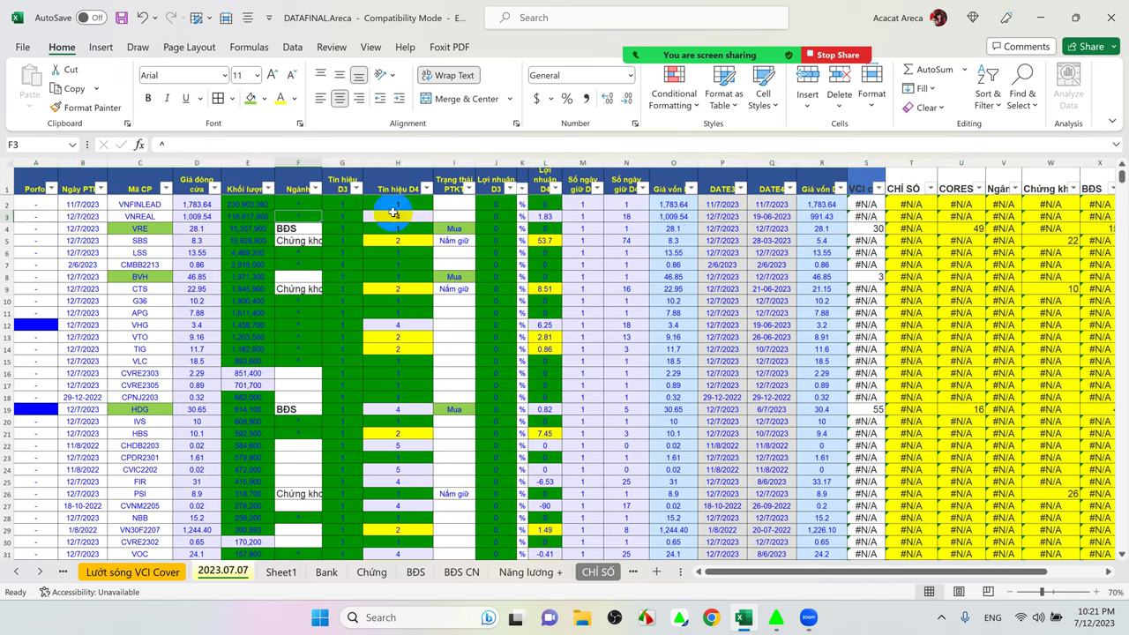
left_click(345, 217)
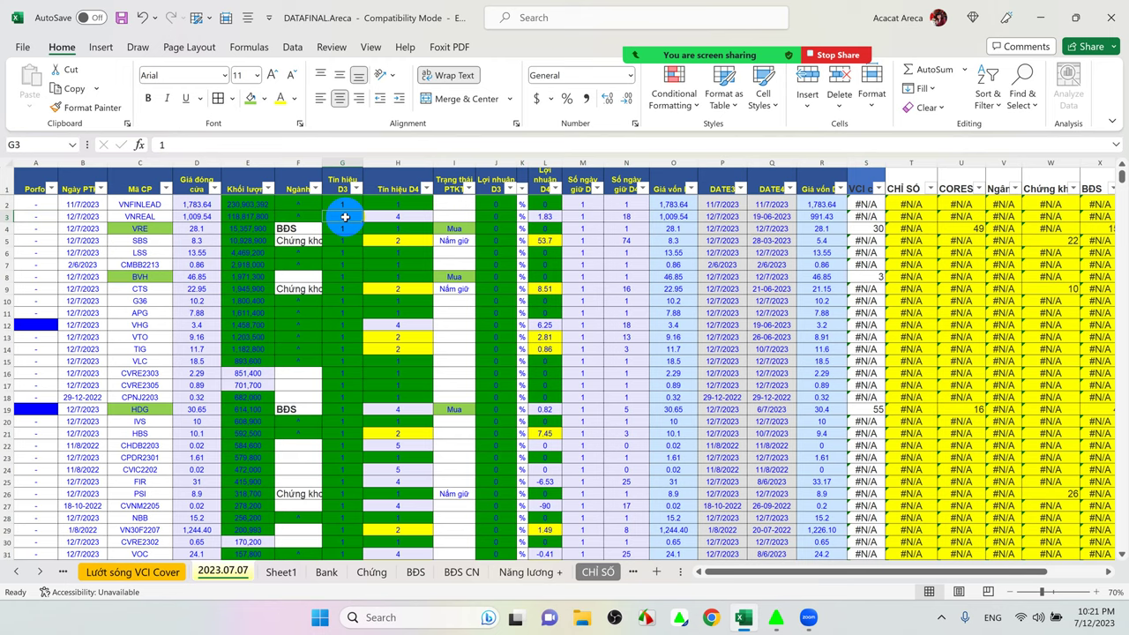
left_click(45, 232)
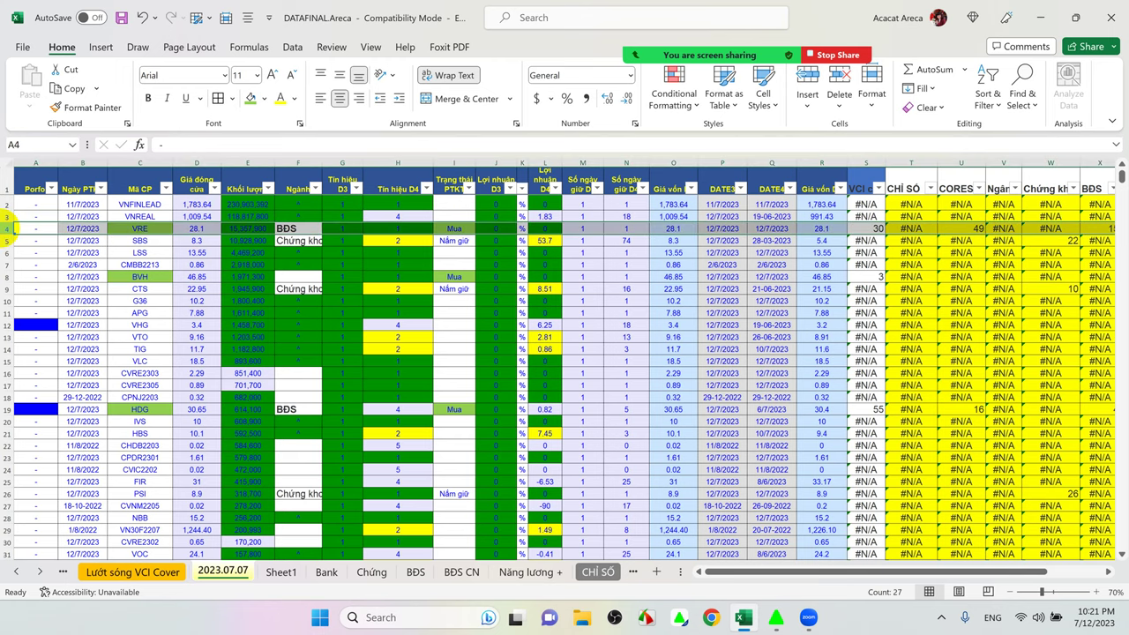
- Check the D4 and D3 signals, trading volume and closing price in the VRE row
left_click(428, 228)
left_click(345, 227)
left_click(249, 230)
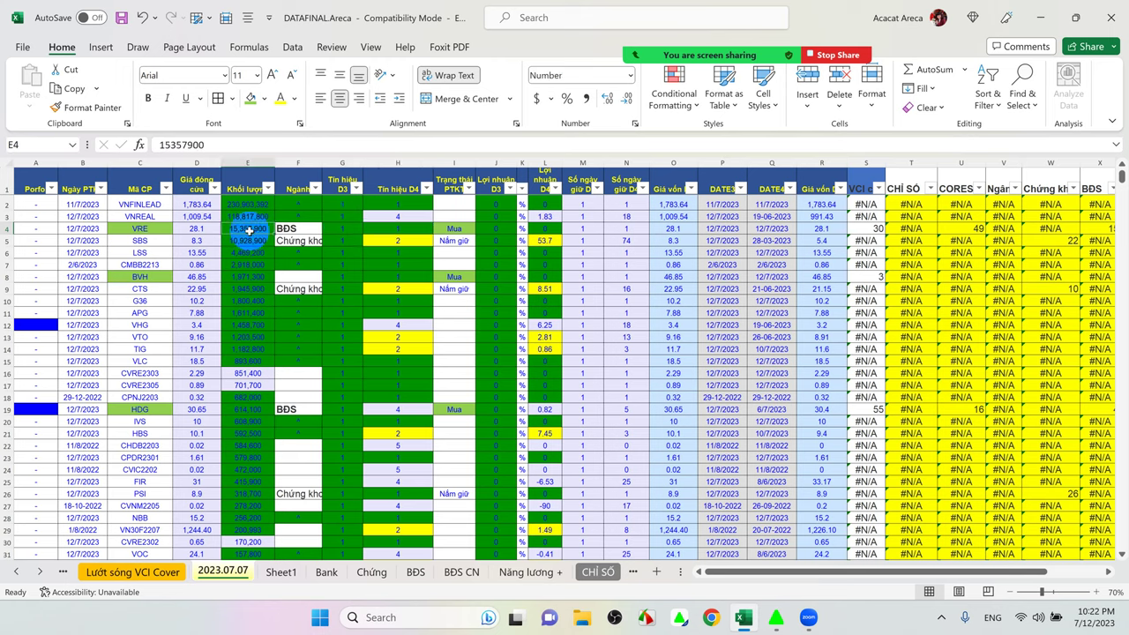
left_click(194, 229)
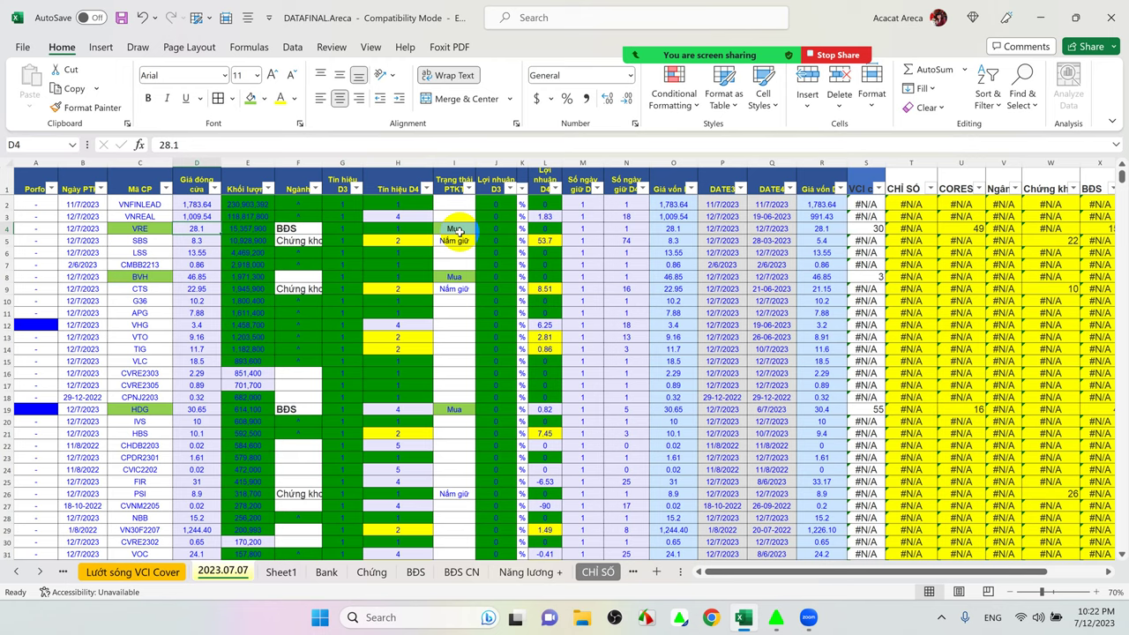
- Bold the entire BVH row and review its volume, closing price, PTKT status and D4 signal
left_click(5, 276)
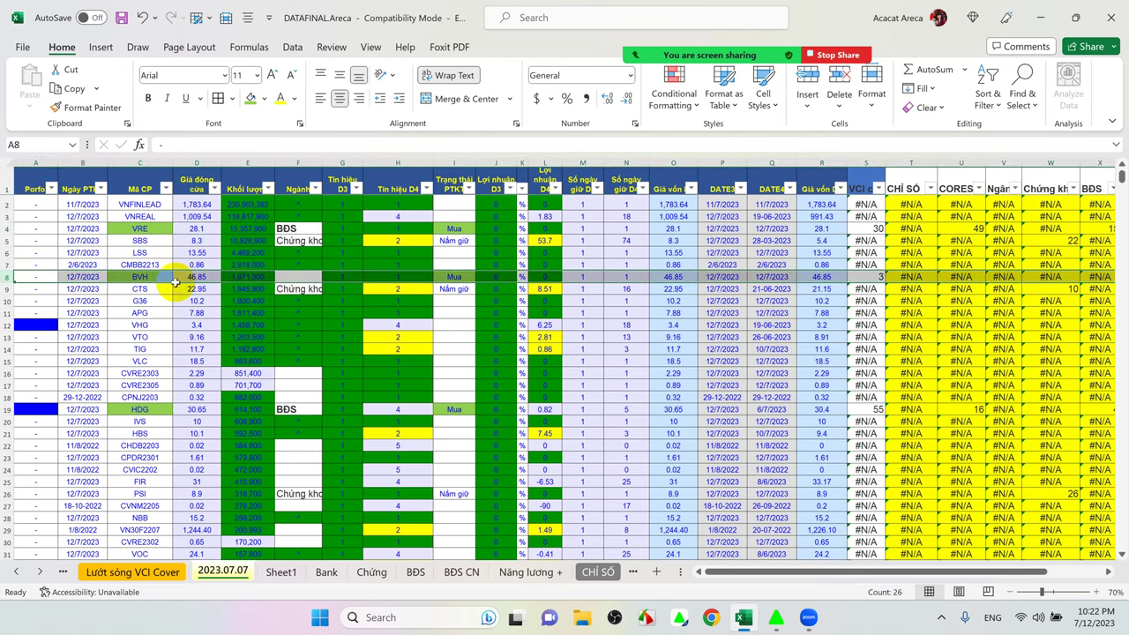
left_click(148, 99)
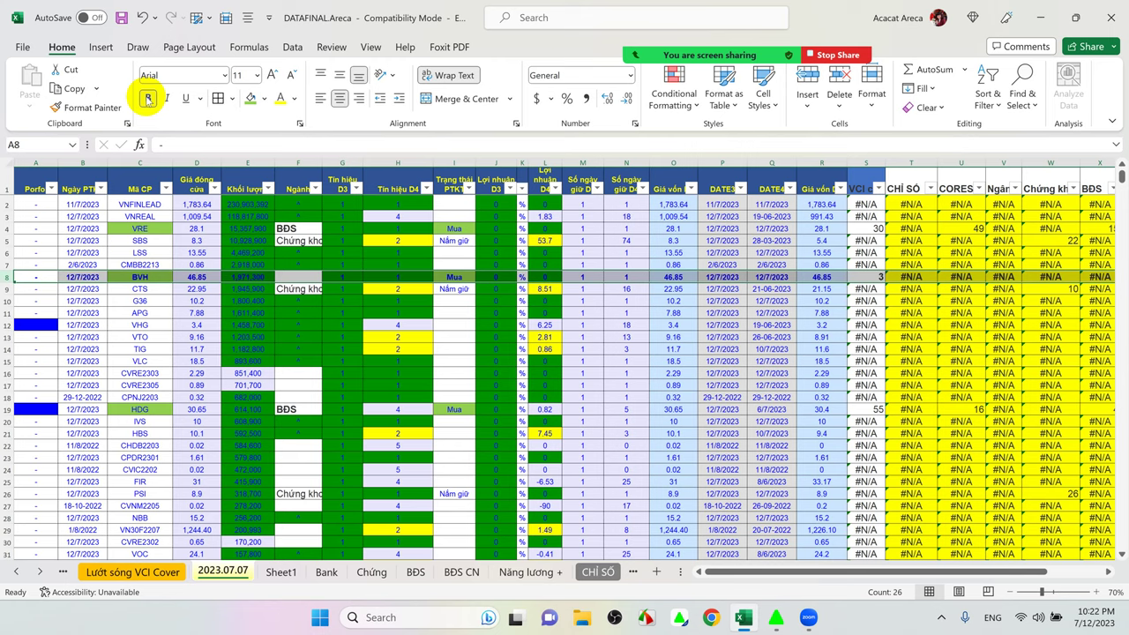
left_click(243, 278)
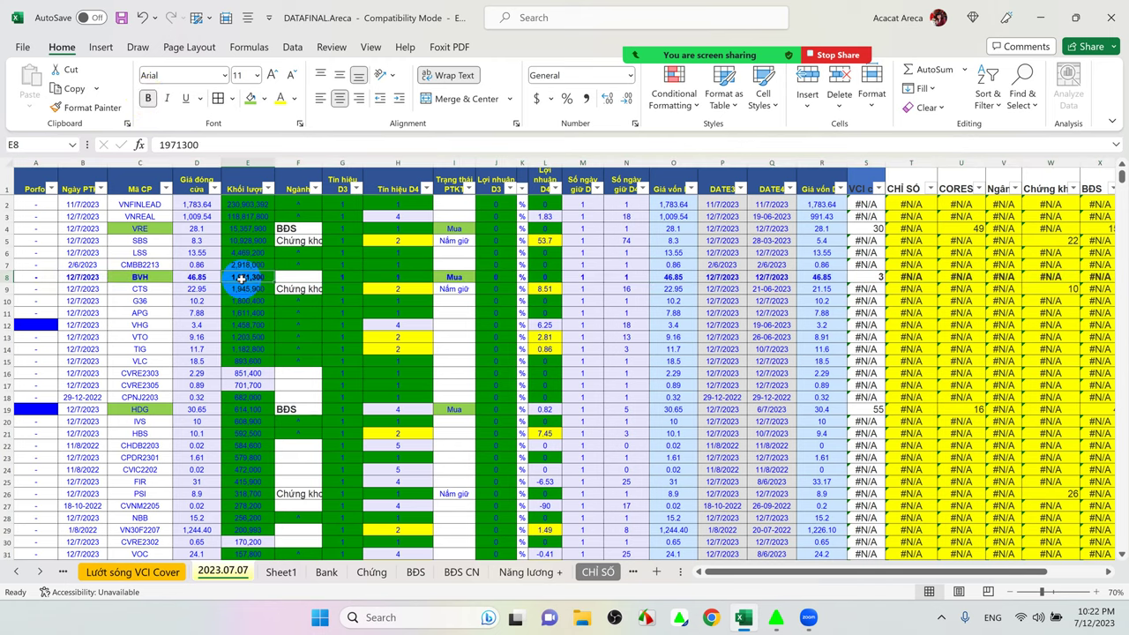
left_click(198, 277)
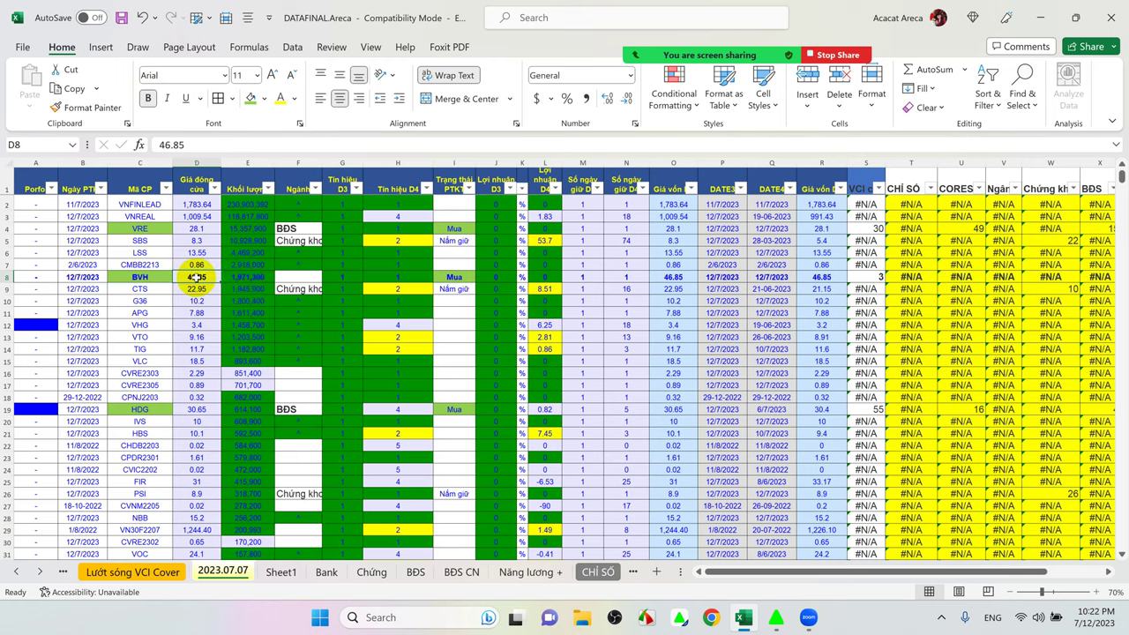
left_click(445, 278)
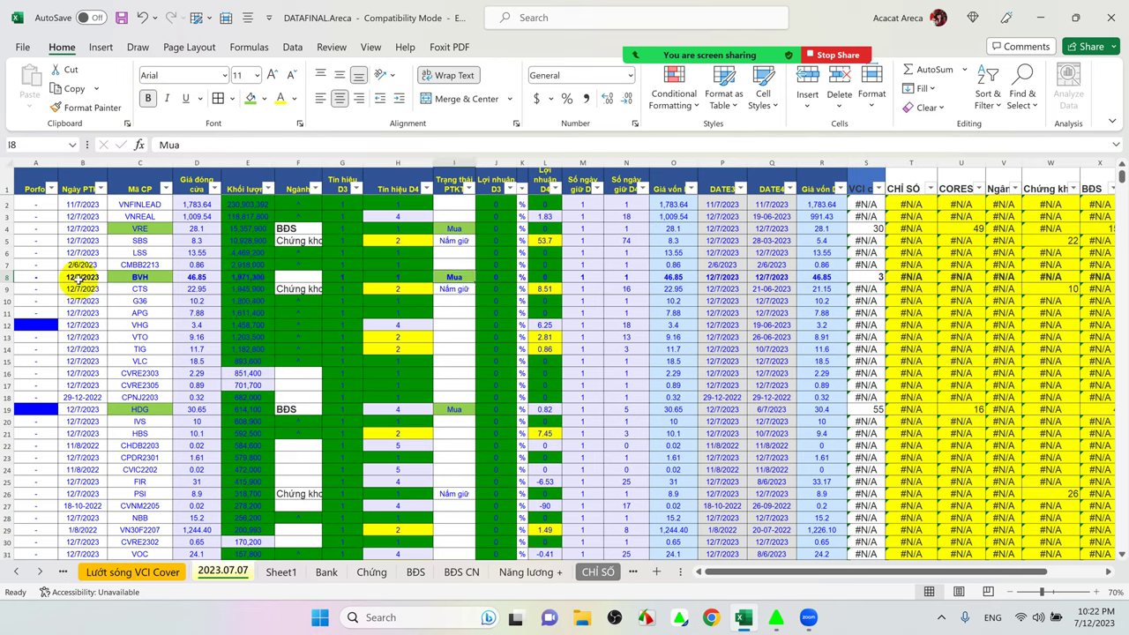
left_click(198, 277)
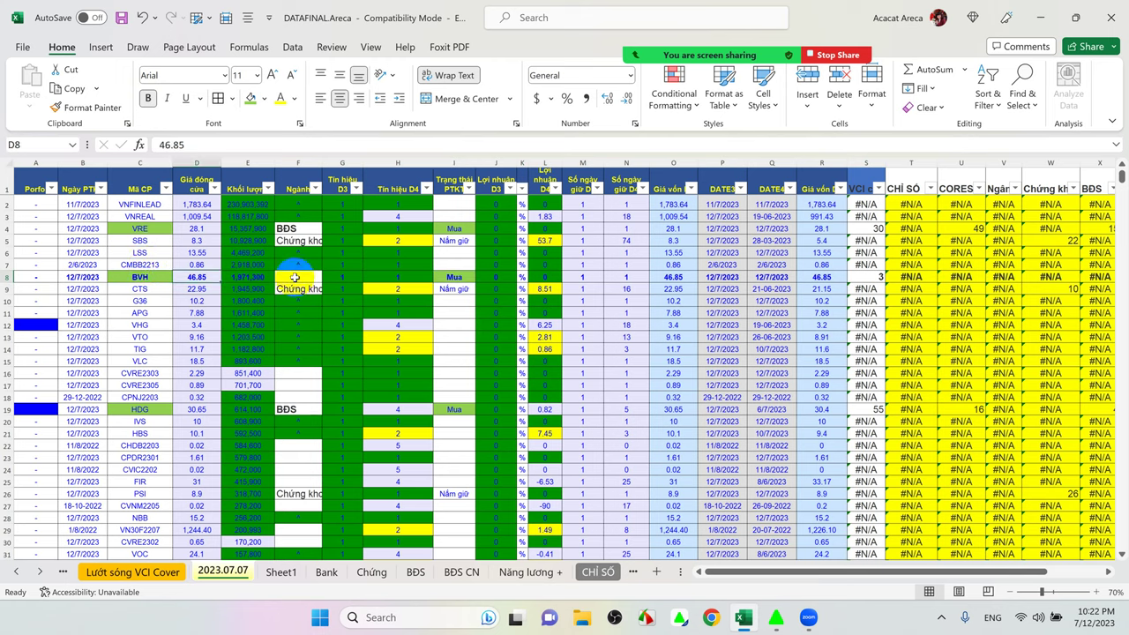
left_click(401, 278)
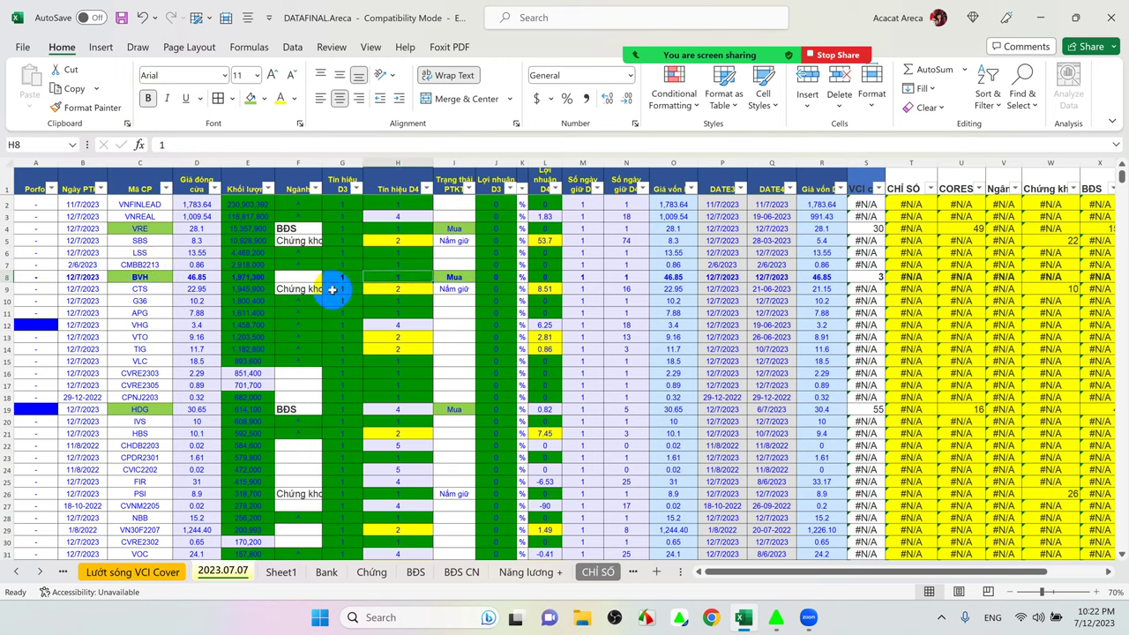
left_click(6, 276)
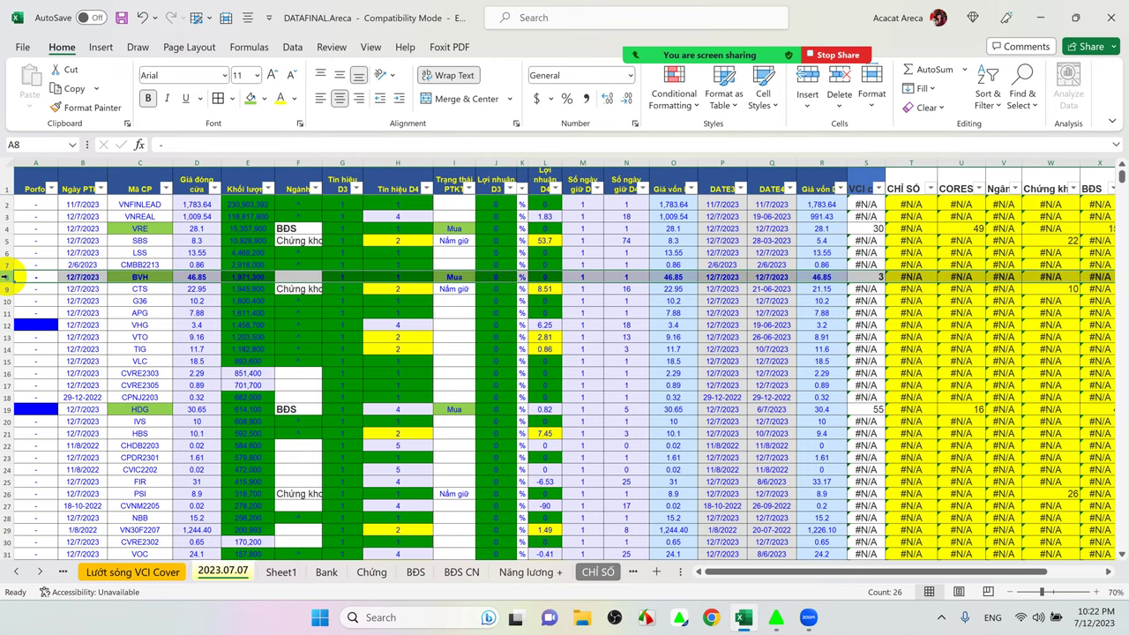
- Bold the entire HDG row and review its ticker and trading volume
left_click(7, 408)
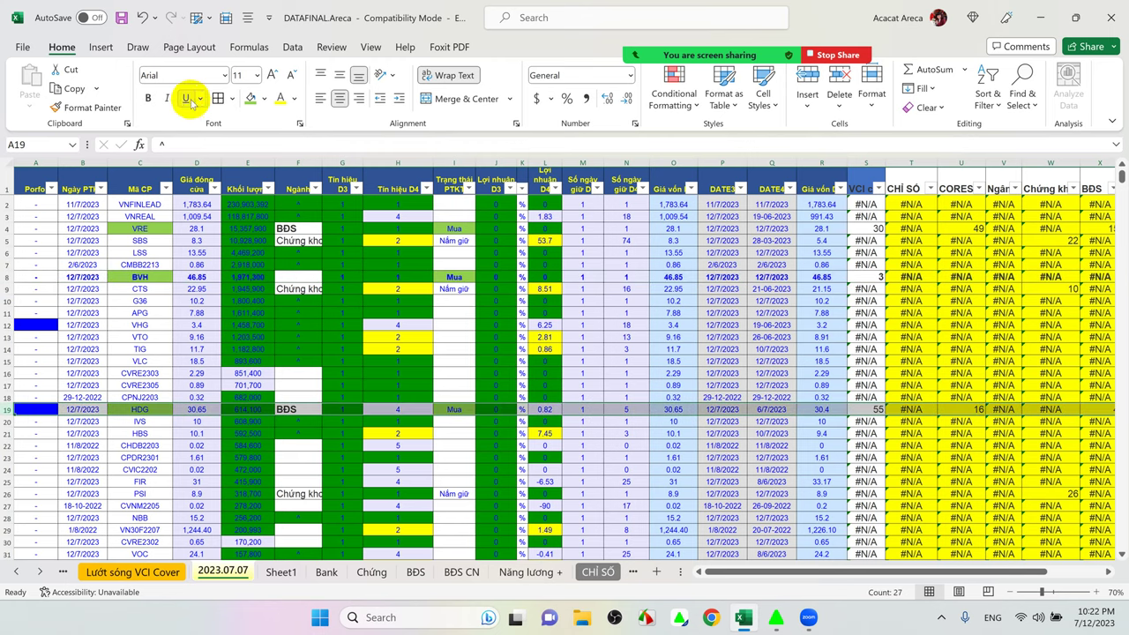
left_click(147, 98)
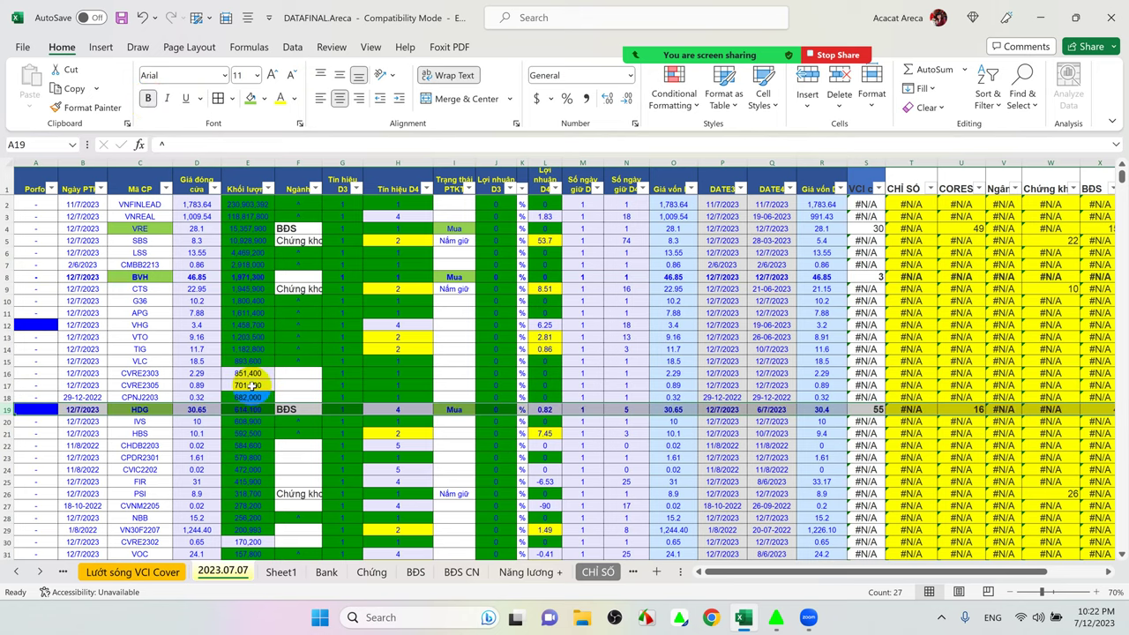
left_click(147, 411)
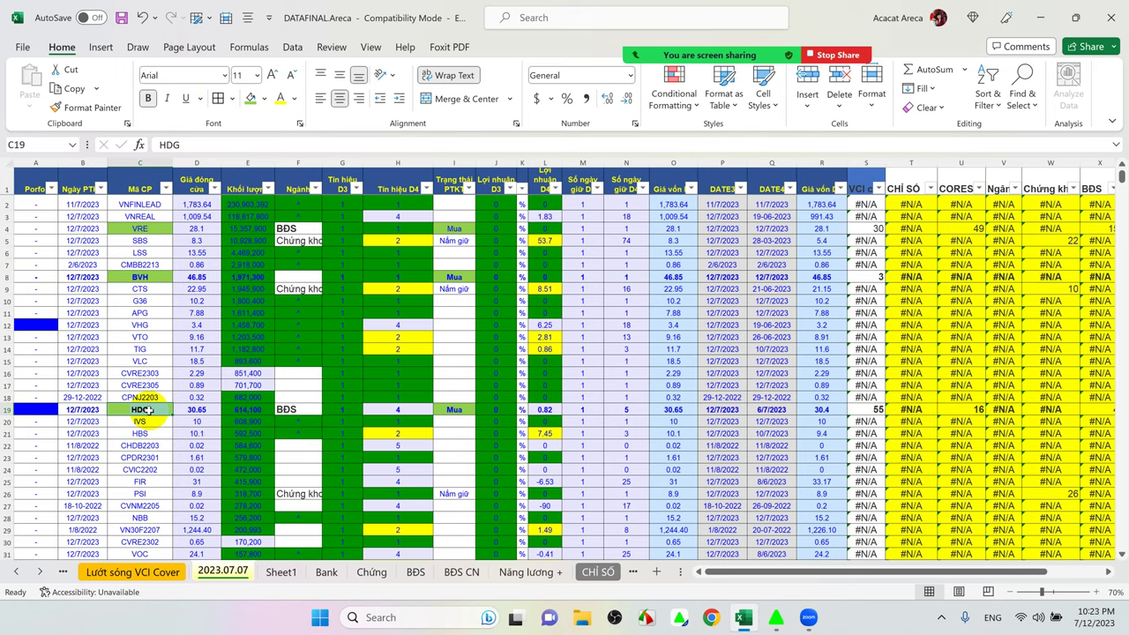
left_click(8, 409)
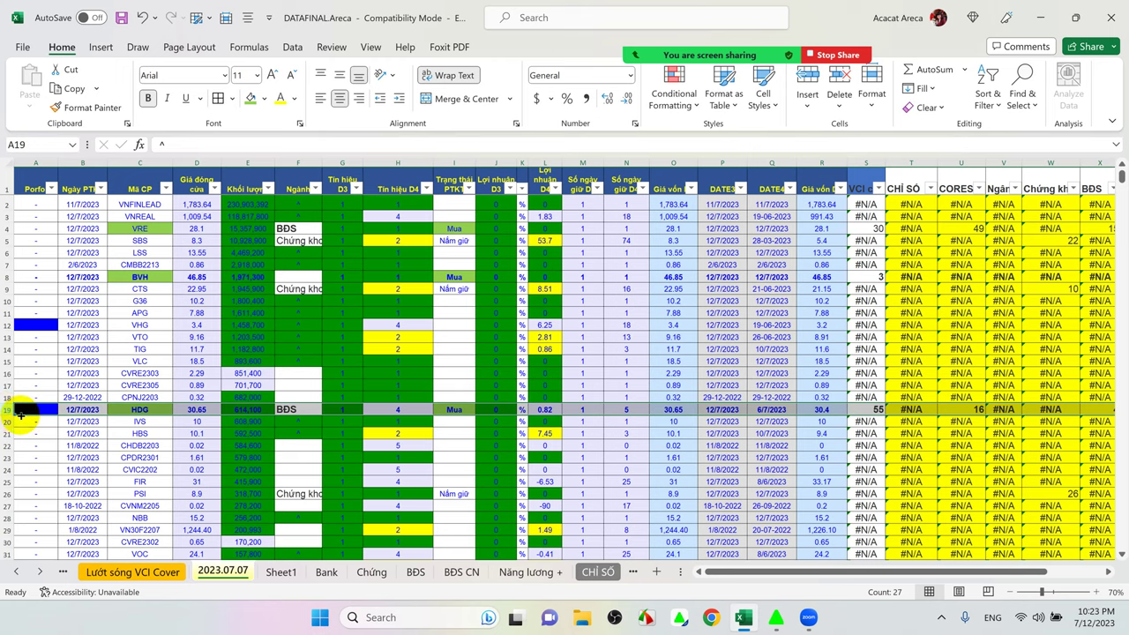
left_click_drag(19, 415, 252, 413)
left_click(253, 411)
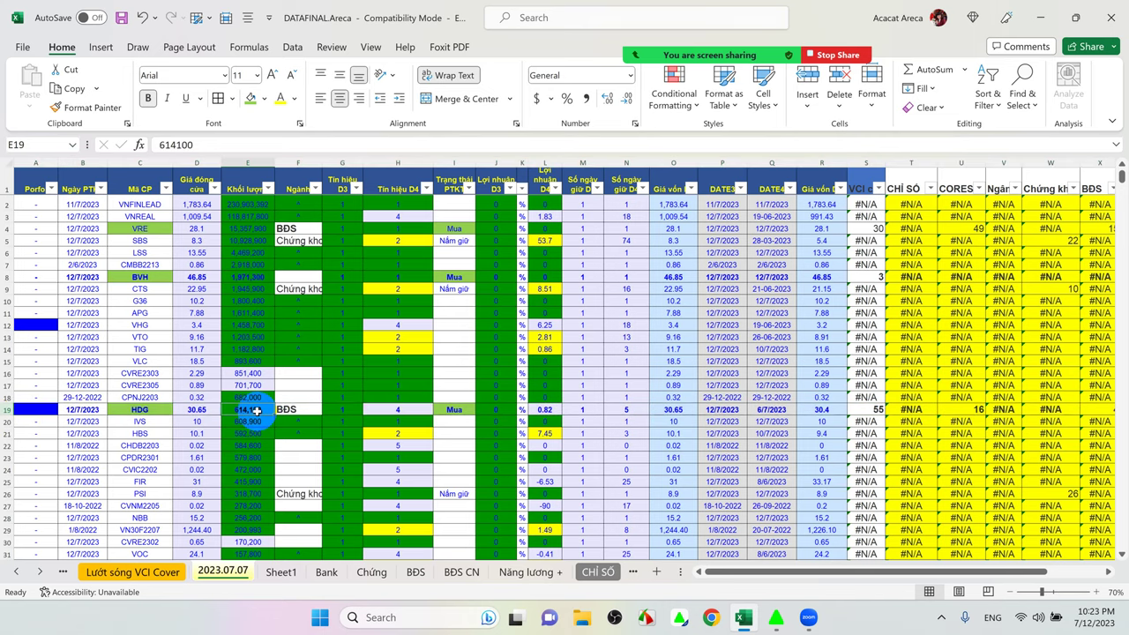
scroll(264, 388, "down", 2)
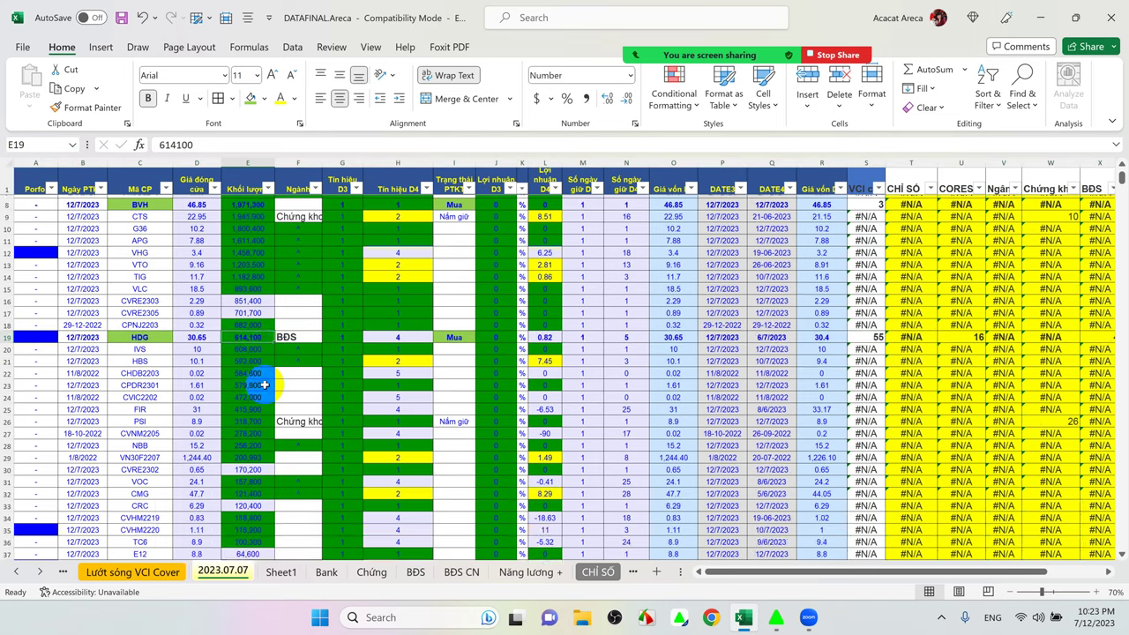
scroll(264, 385, "up", 2)
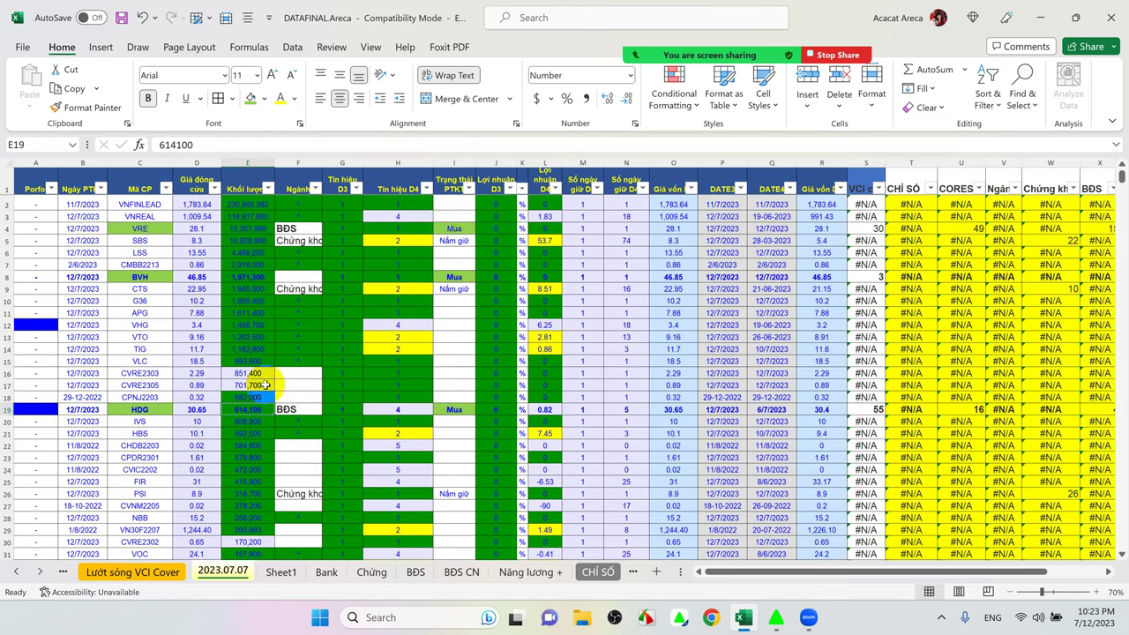
- Compare the PTKT status cells of VRE, BVH and HDG
left_click(450, 228)
left_click(453, 277)
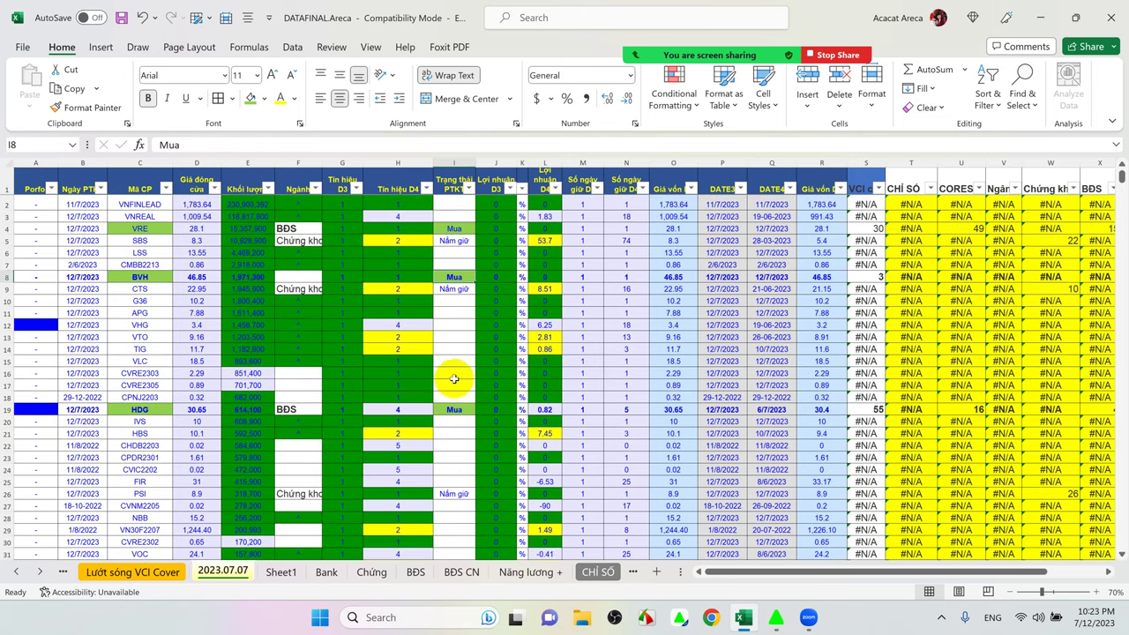
left_click(452, 411)
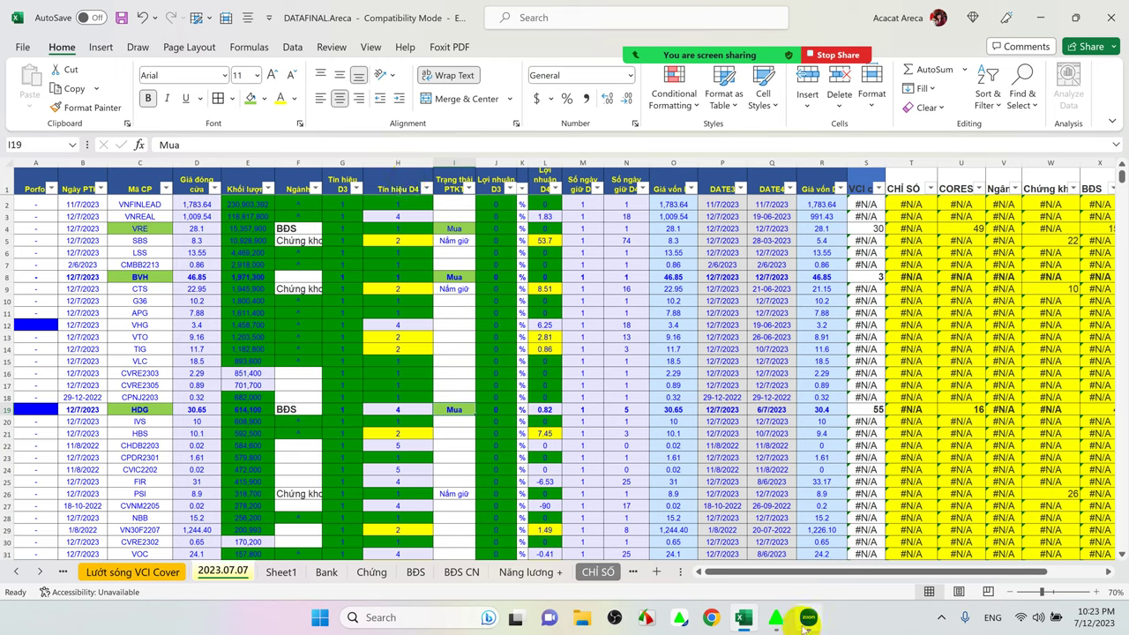
mouse_move(808, 616)
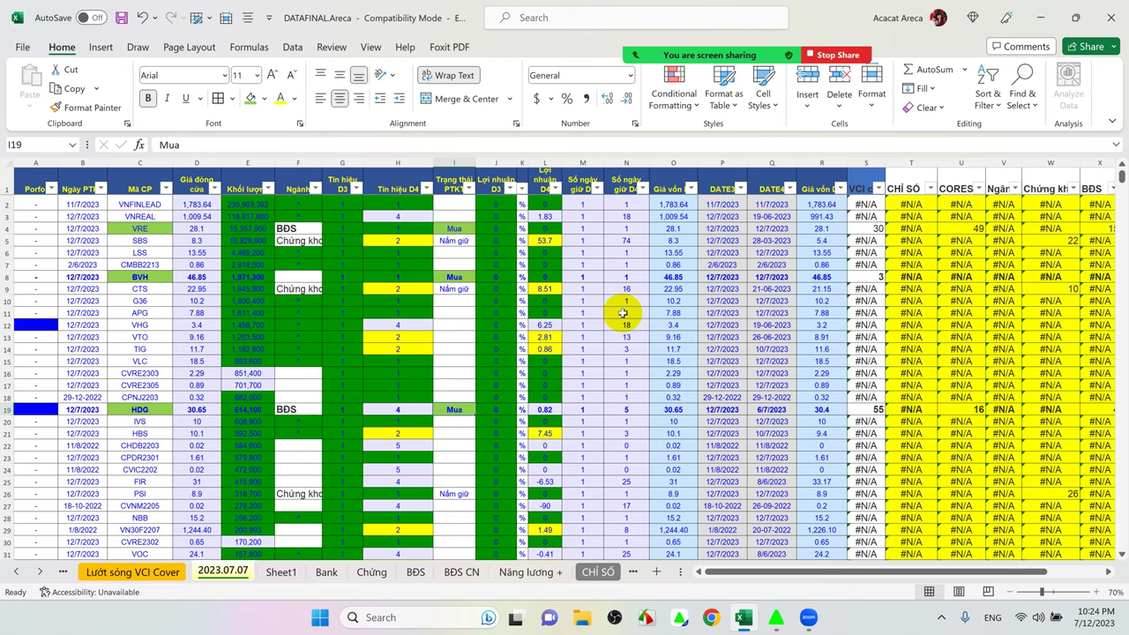
left_click(470, 187)
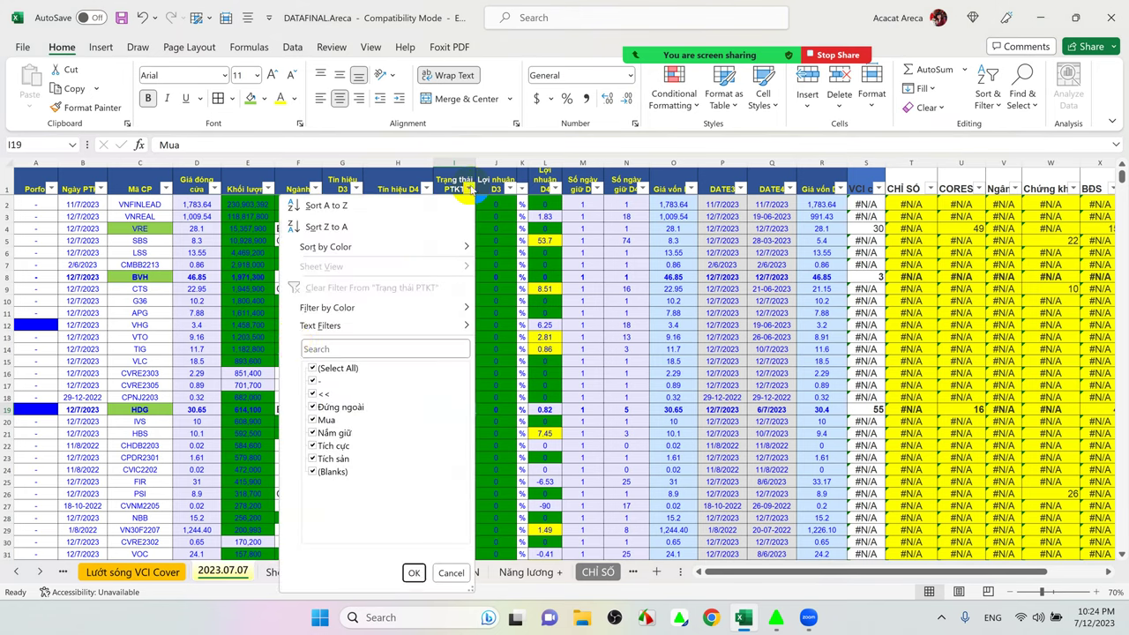
left_click(313, 369)
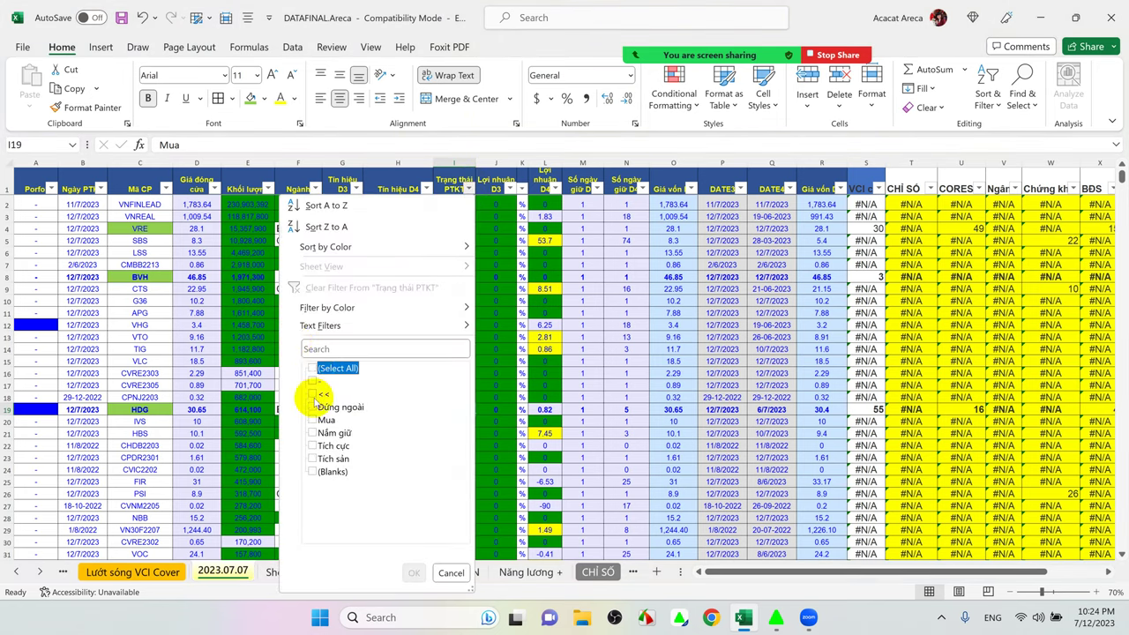
left_click(313, 420)
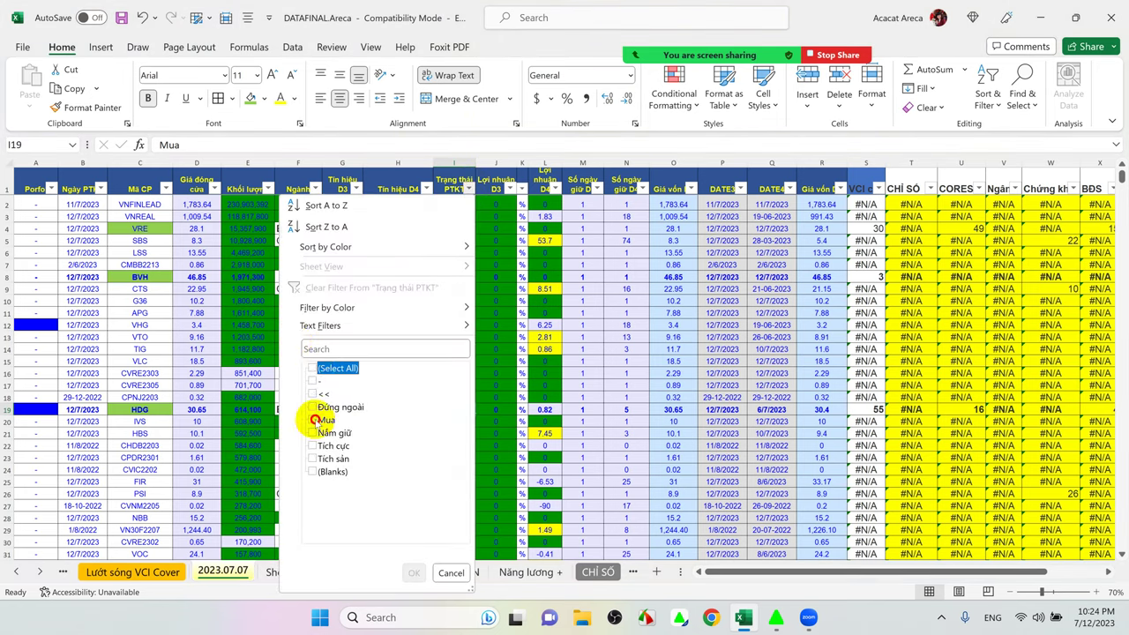
left_click(313, 368)
left_click(414, 573)
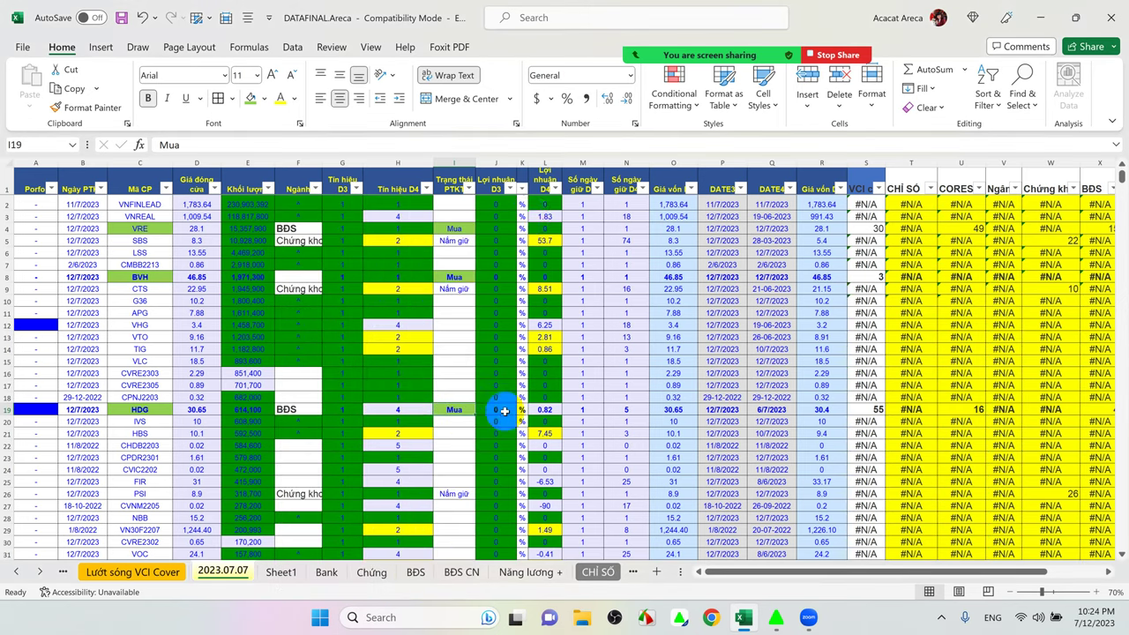
scroll(502, 414, "down", 4)
scroll(503, 416, "down", 8)
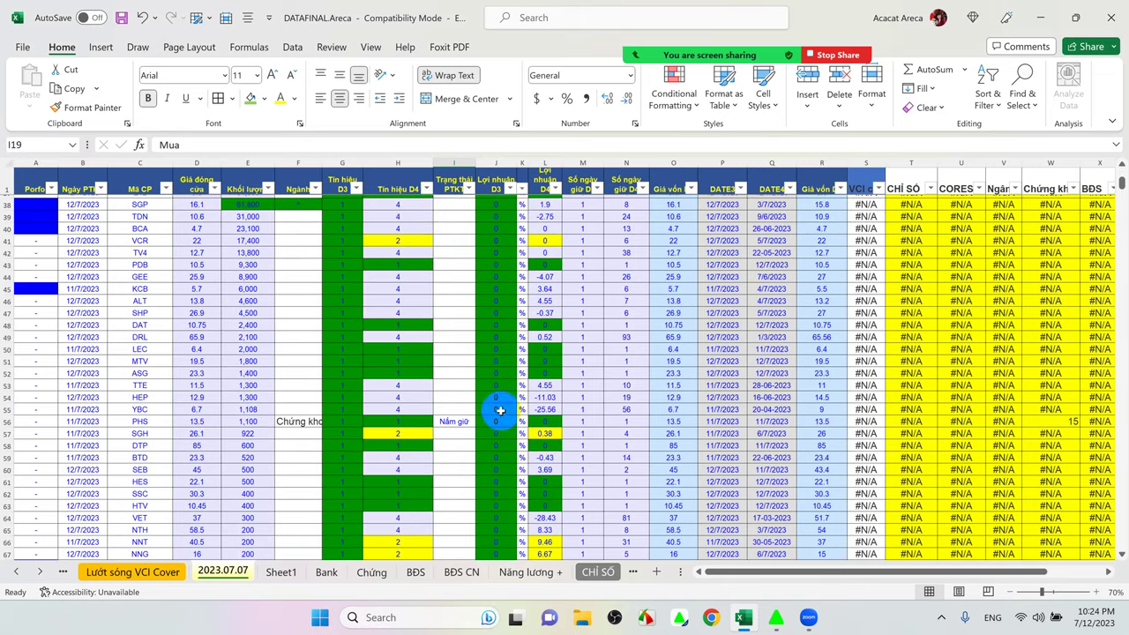
- Filter the PTKT status column to show only the Đứng ngoài rows
left_click(468, 189)
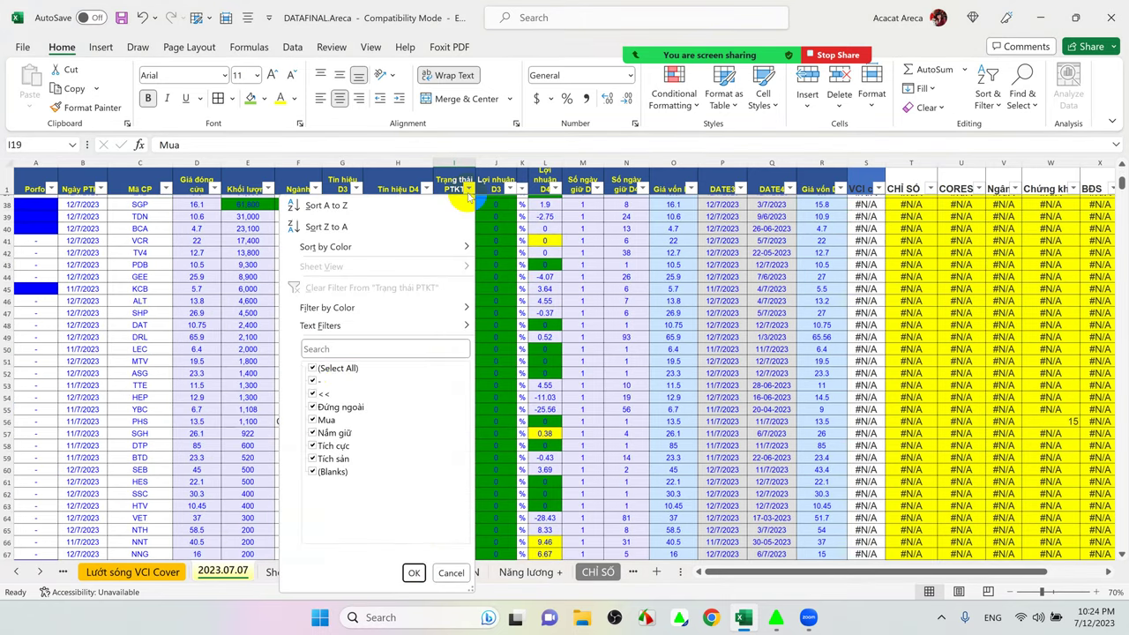
left_click(313, 369)
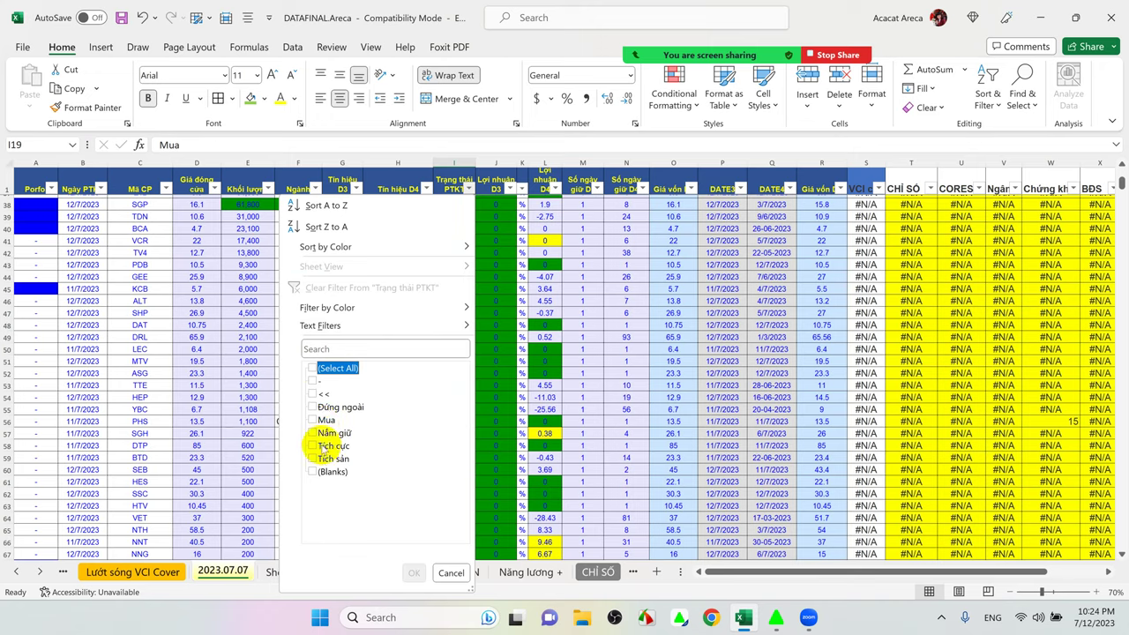
left_click(313, 407)
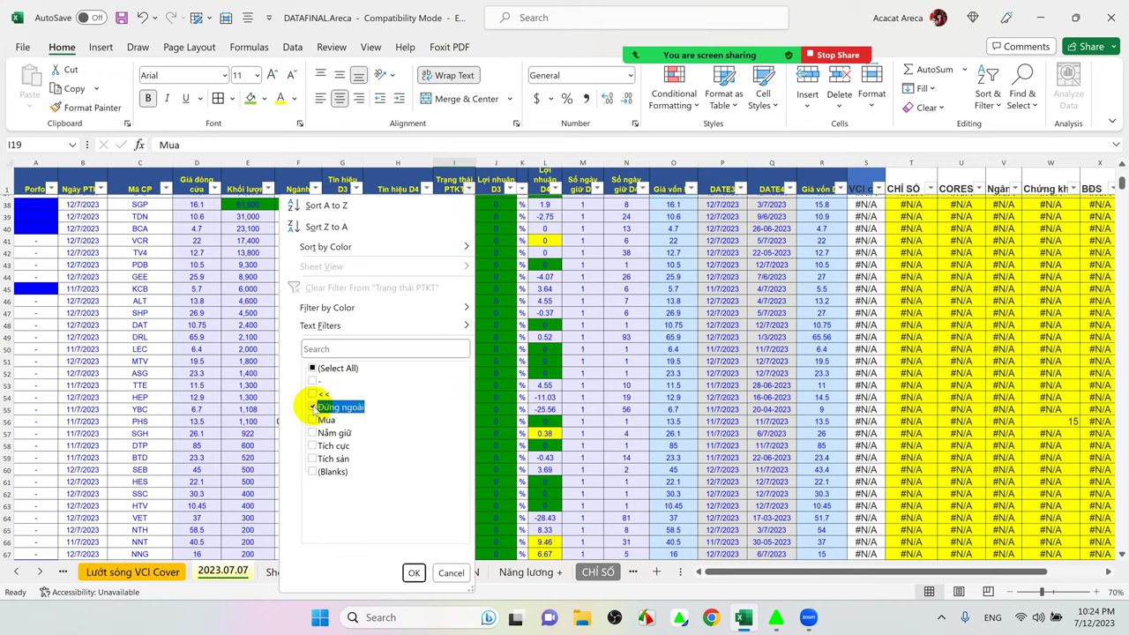
left_click(414, 572)
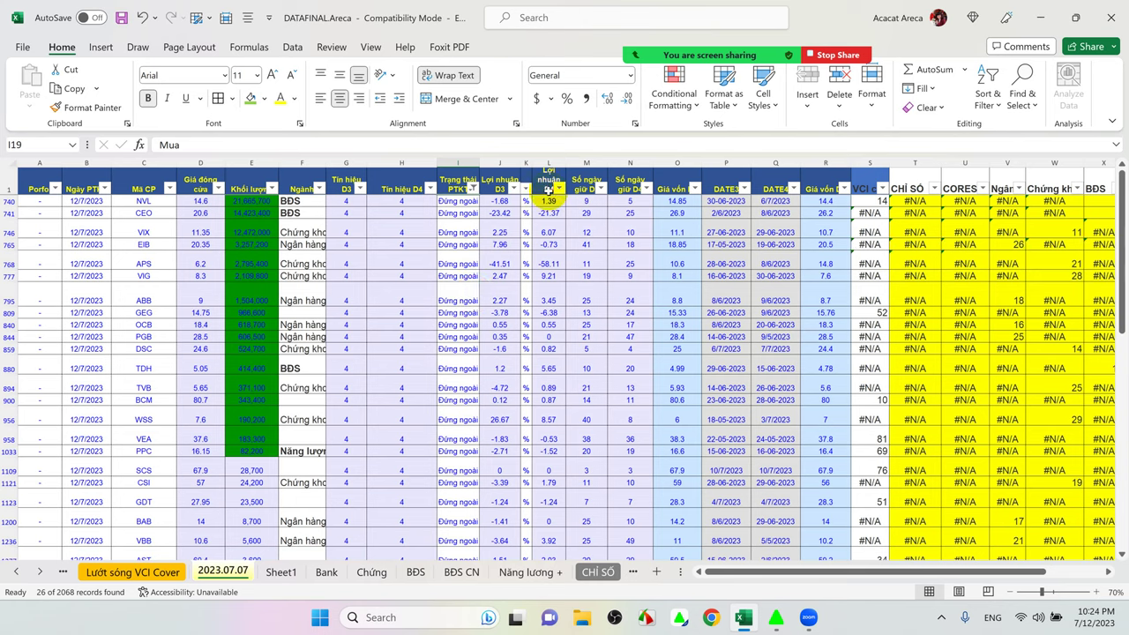
- Compare the D3 and D4 profit values of the NVL and CEO rows
left_click(491, 200)
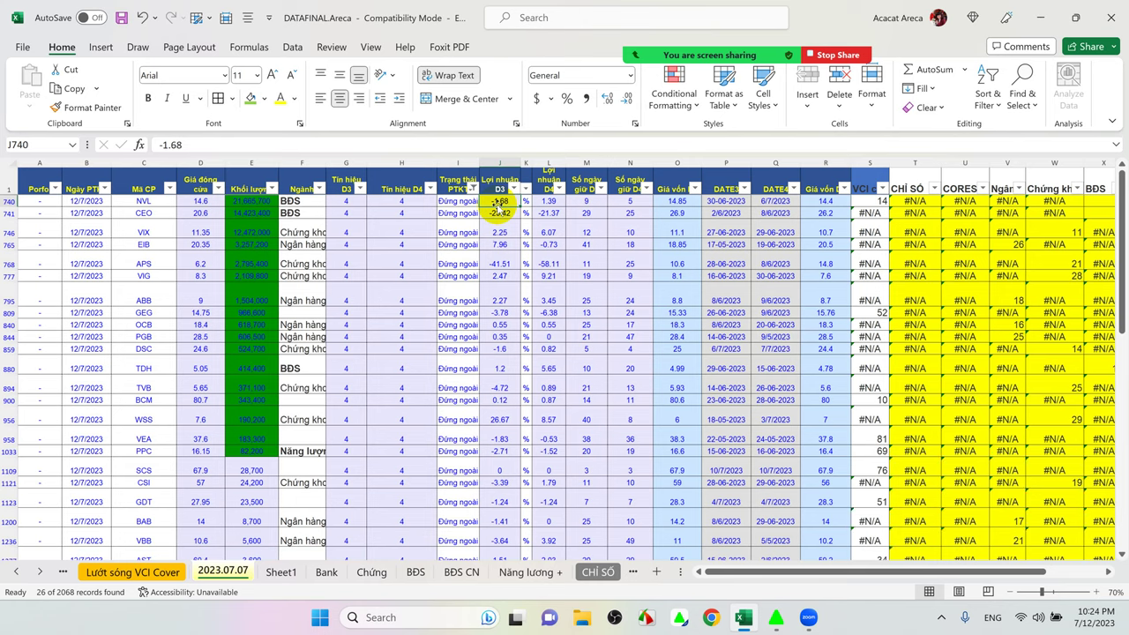
left_click(548, 201)
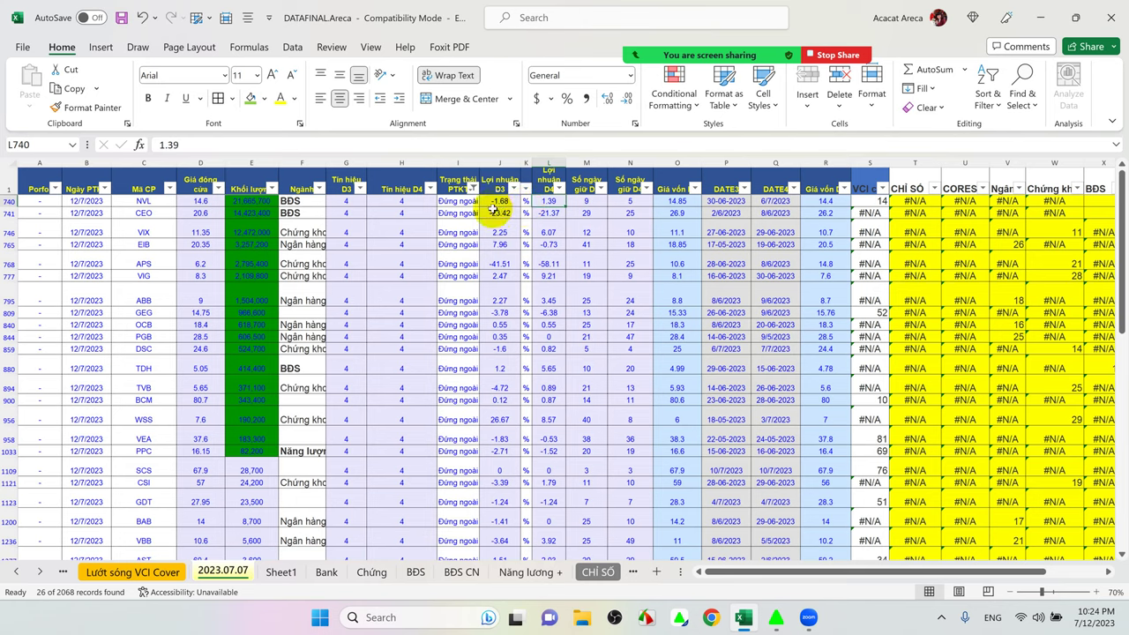
left_click(499, 201)
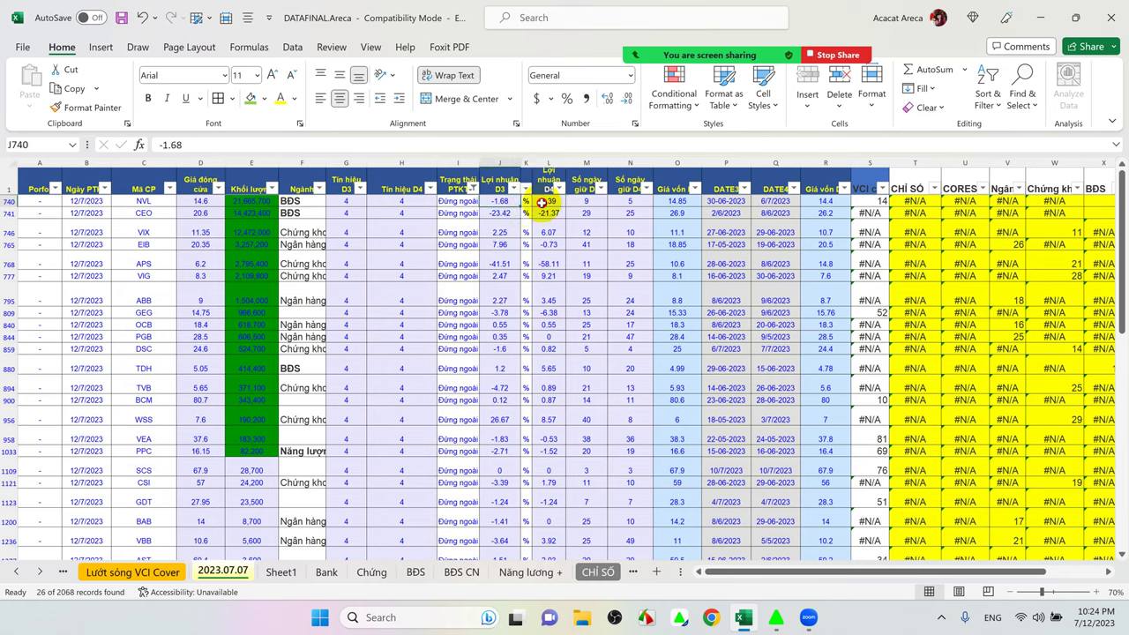
left_click(549, 201)
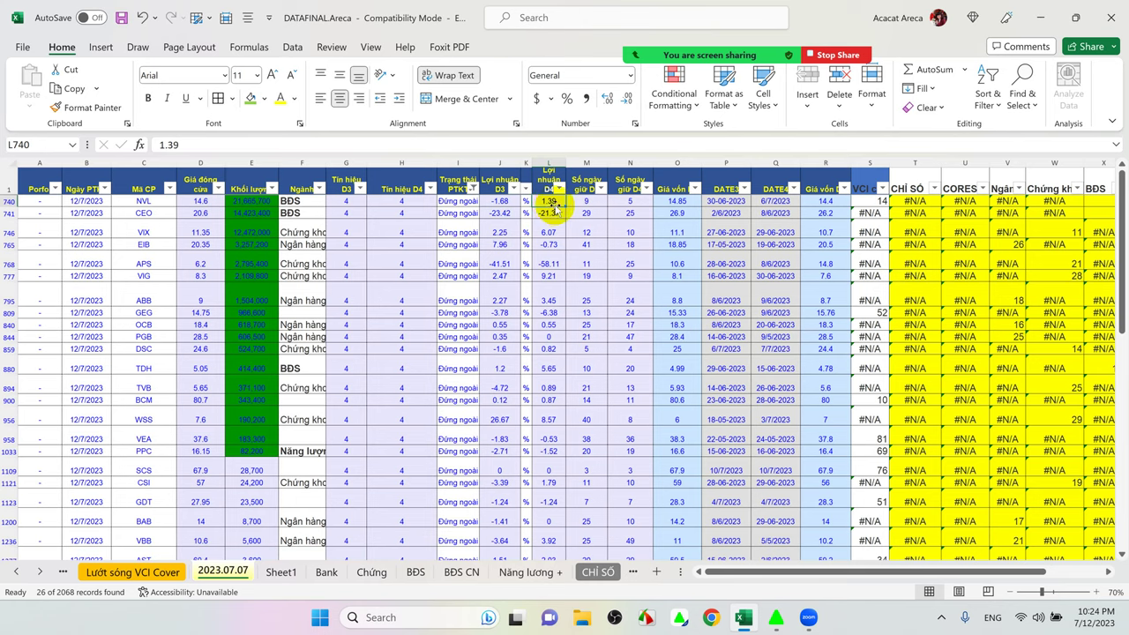
left_click(500, 213)
left_click(538, 214)
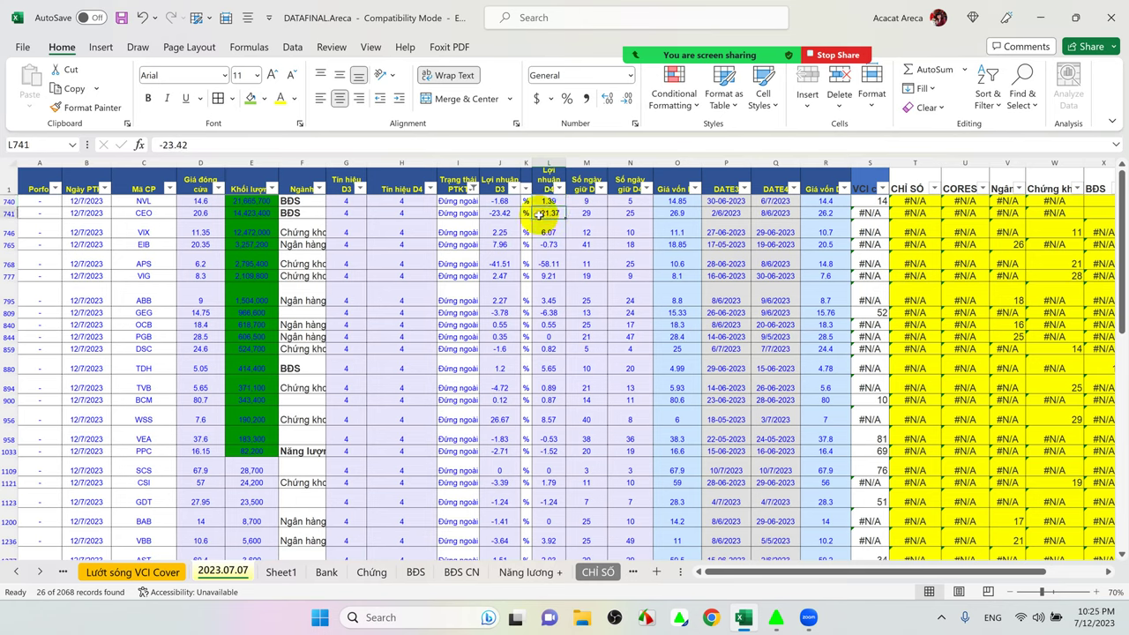
left_click(496, 213)
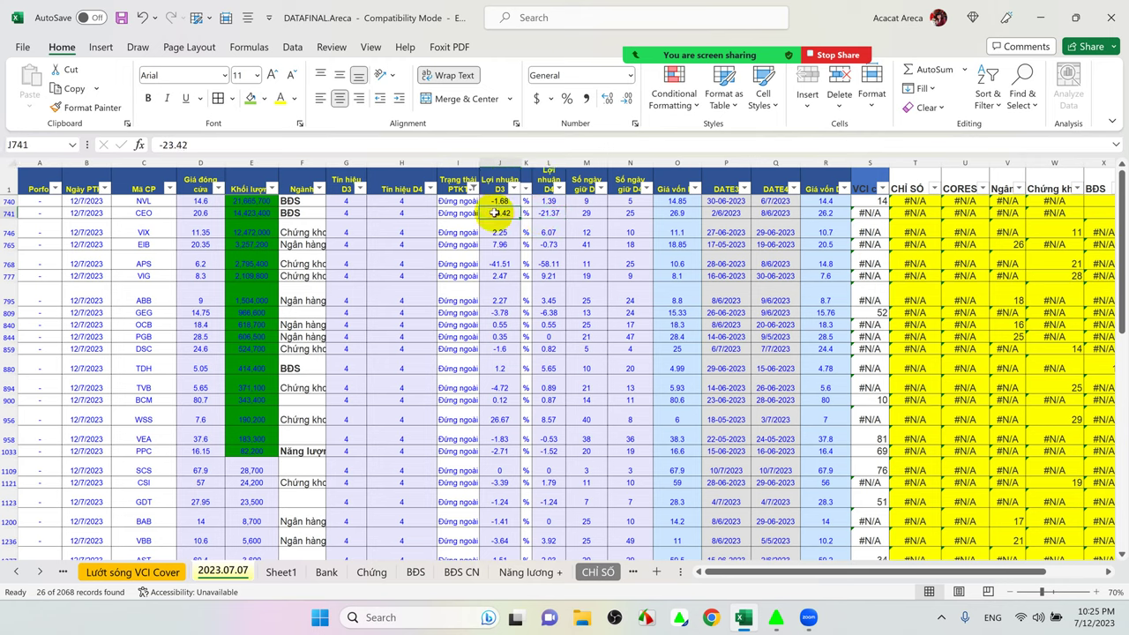
- Compare the CEO row's D3 and D4 profits with its D3 and D4 cost prices
left_click(547, 212)
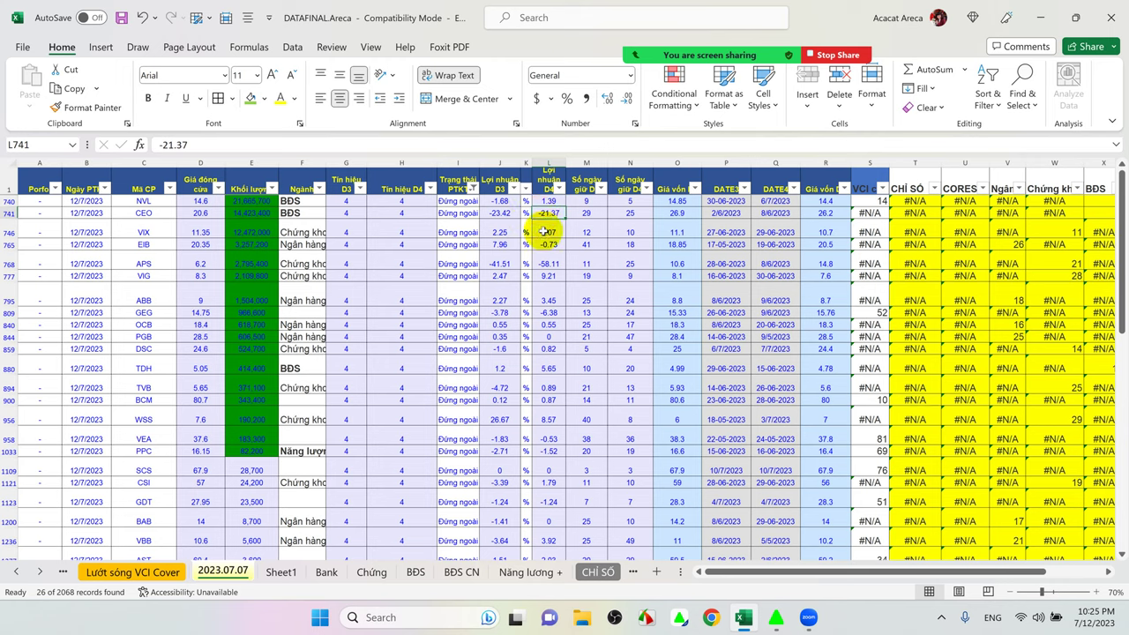
left_click(498, 214)
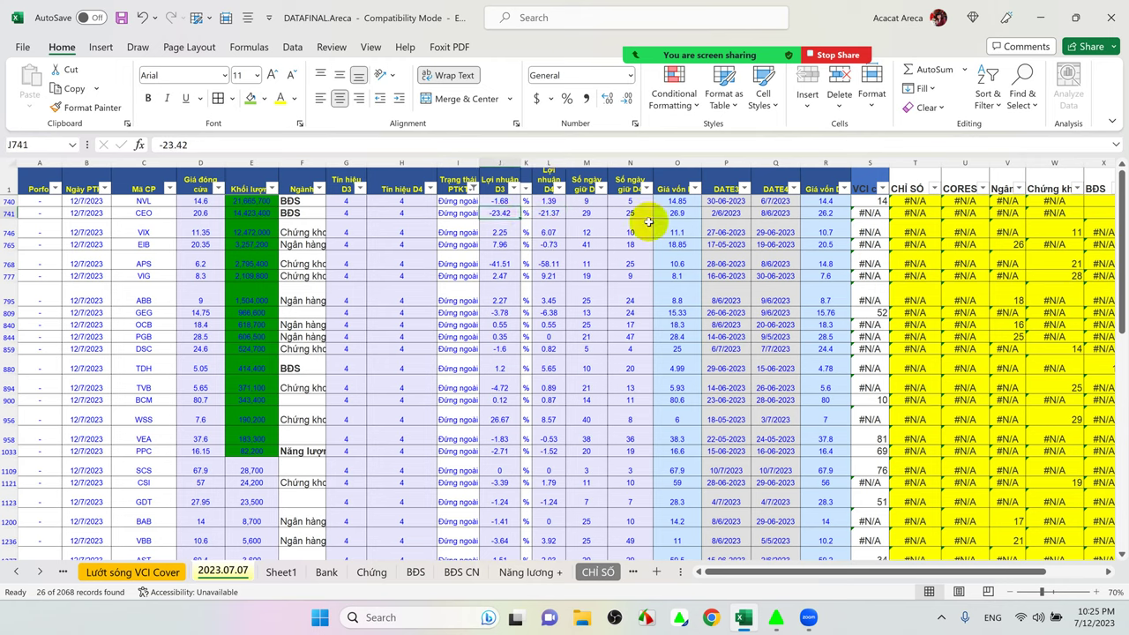
left_click(677, 213)
left_click(826, 214)
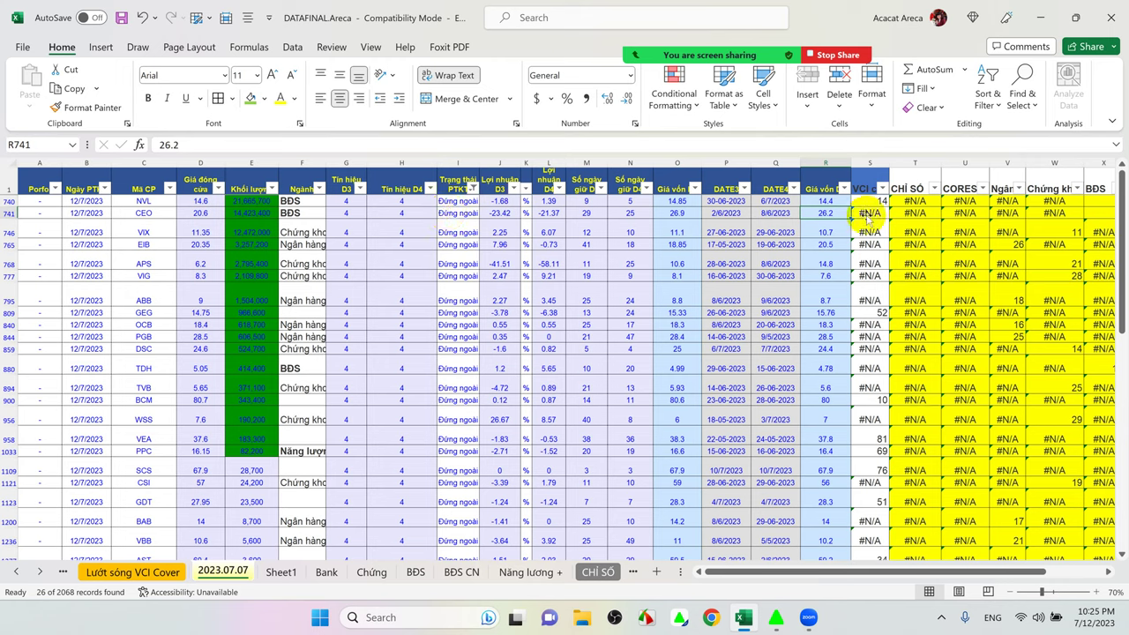
left_click(499, 213)
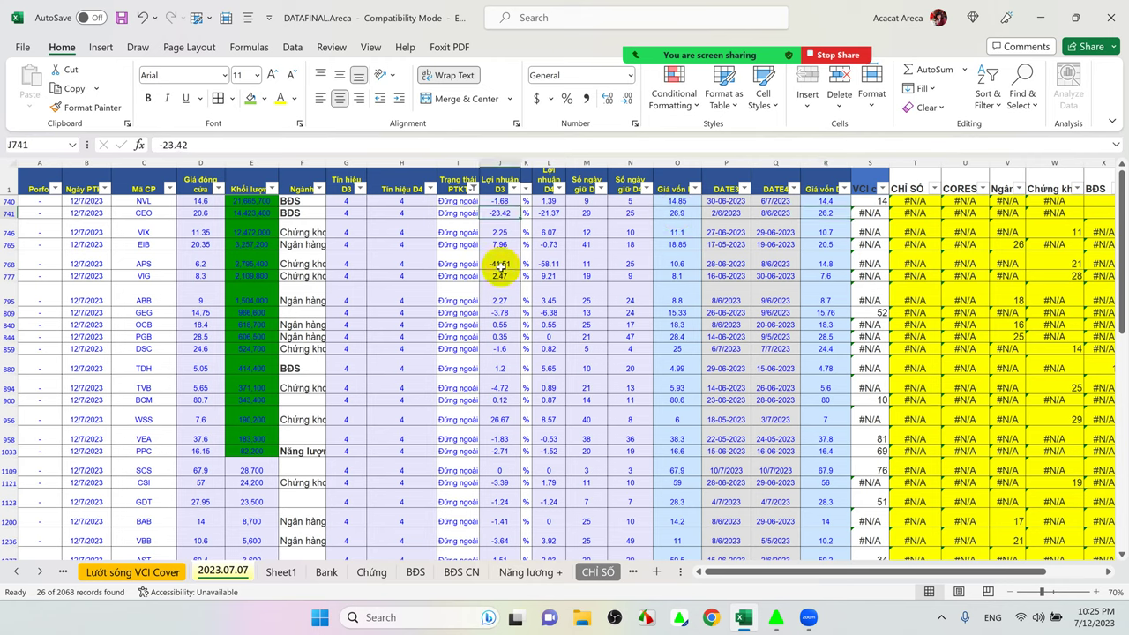
- Compare the D3 and D4 profit values of the VIX and EIB rows
left_click(500, 263)
left_click(499, 233)
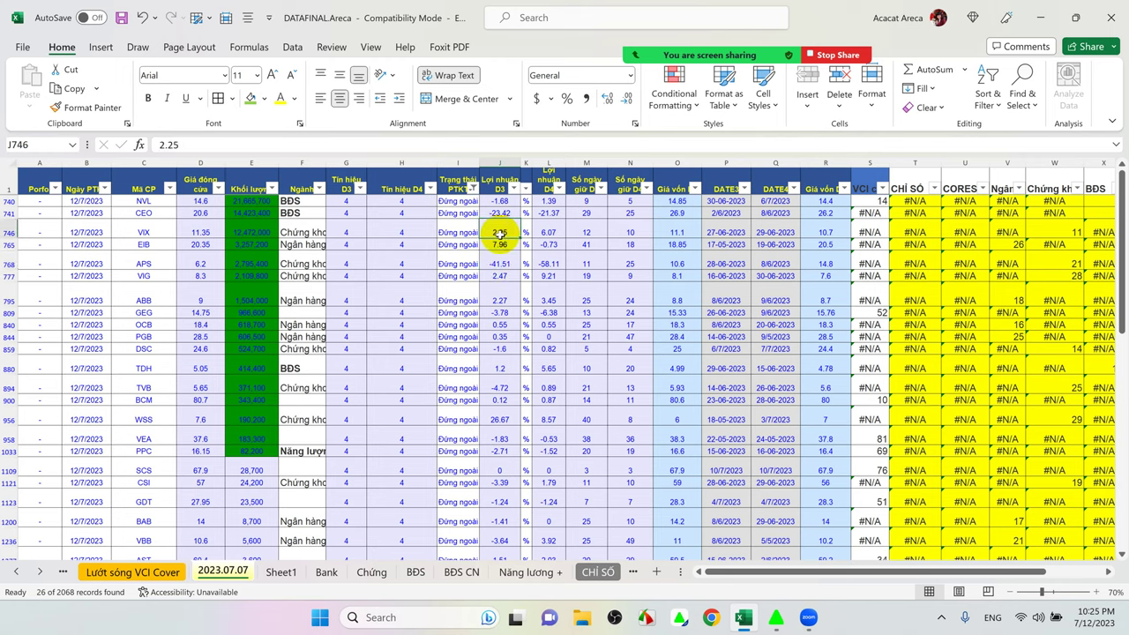
left_click(500, 245)
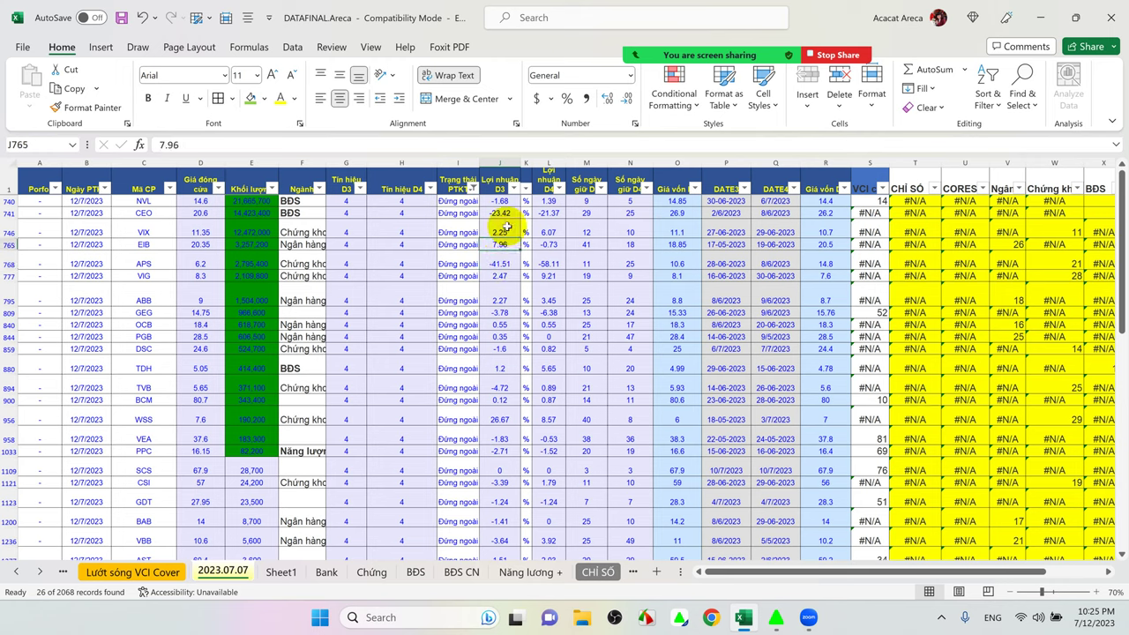
left_click(548, 232)
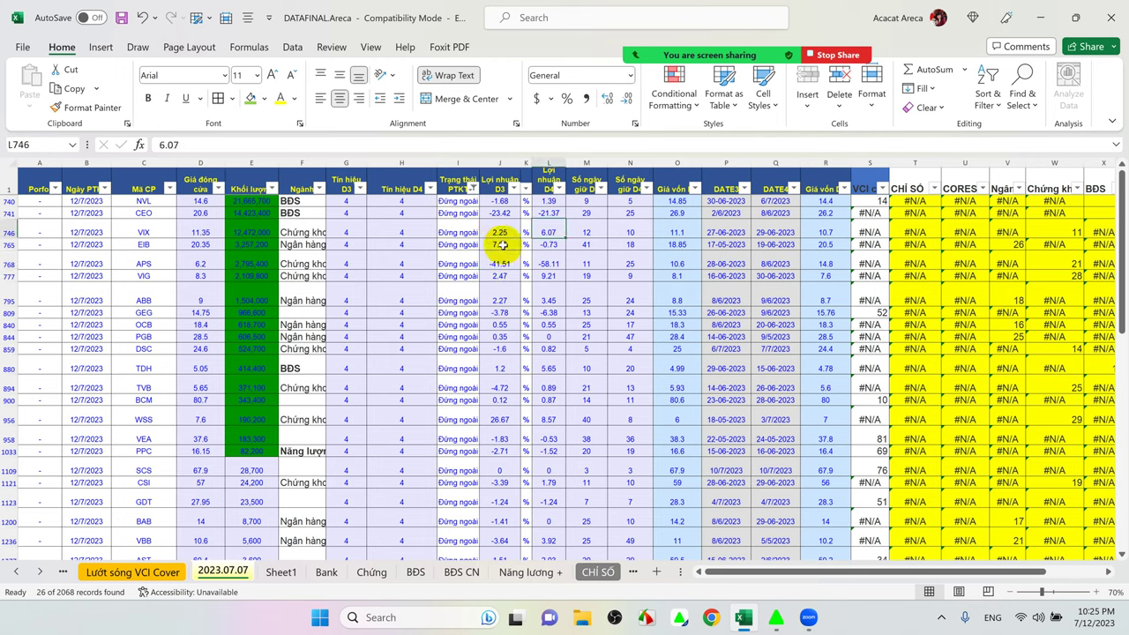
left_click(500, 244)
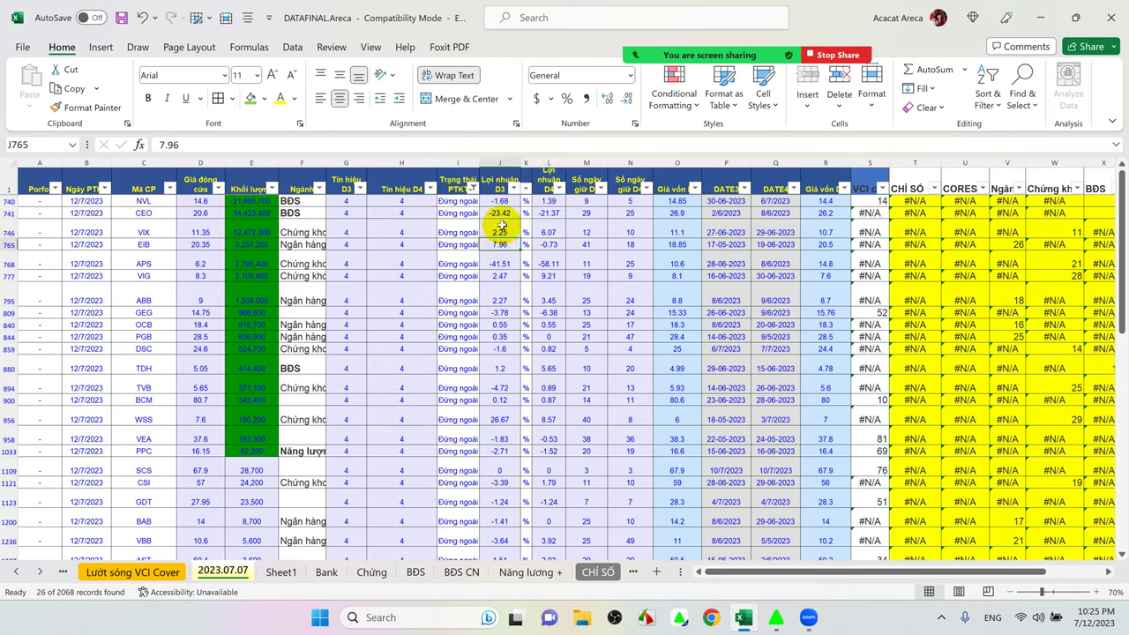
left_click(545, 229)
left_click(500, 244)
left_click(547, 232)
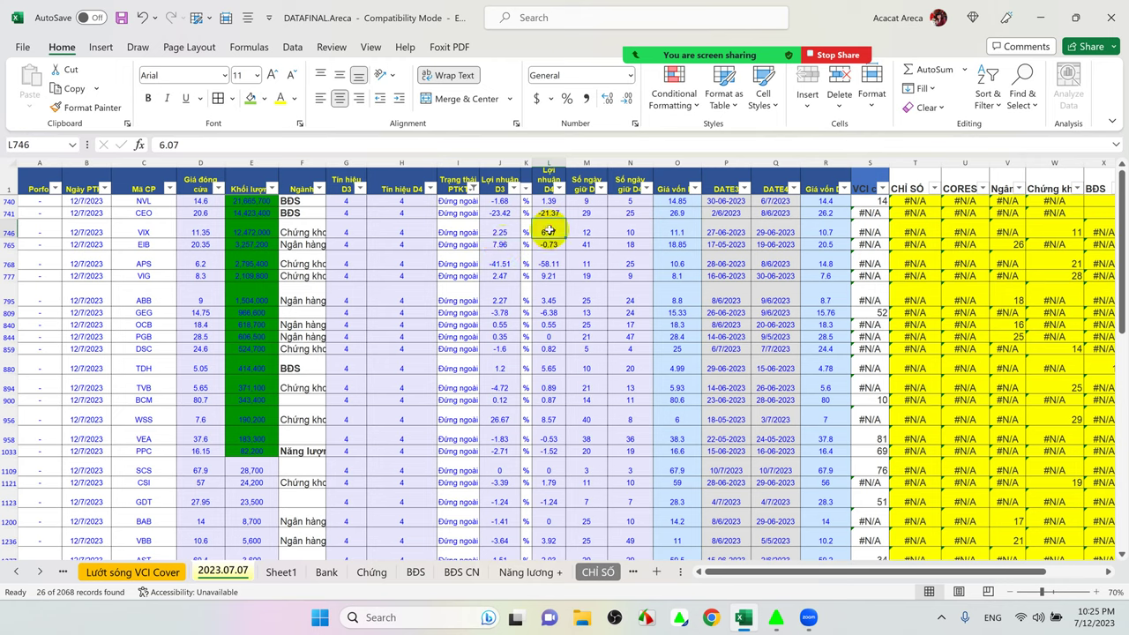
left_click(500, 244)
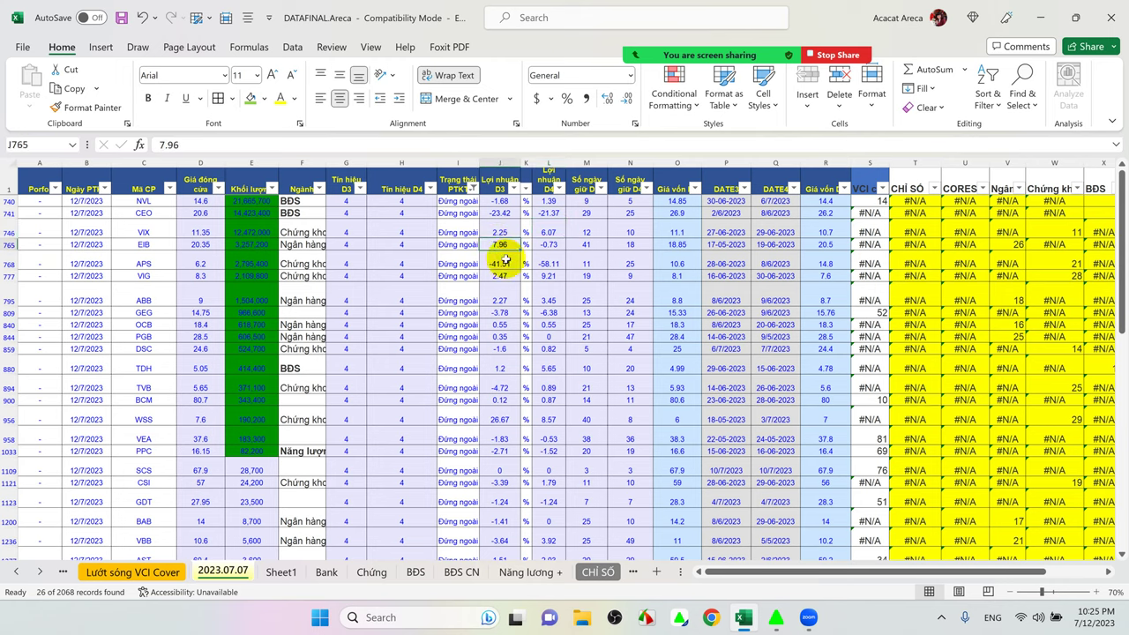
- Check the APS row's D3 and D4 profits against its closing price, and bold both profit cells and the D4 cost price
left_click(499, 263)
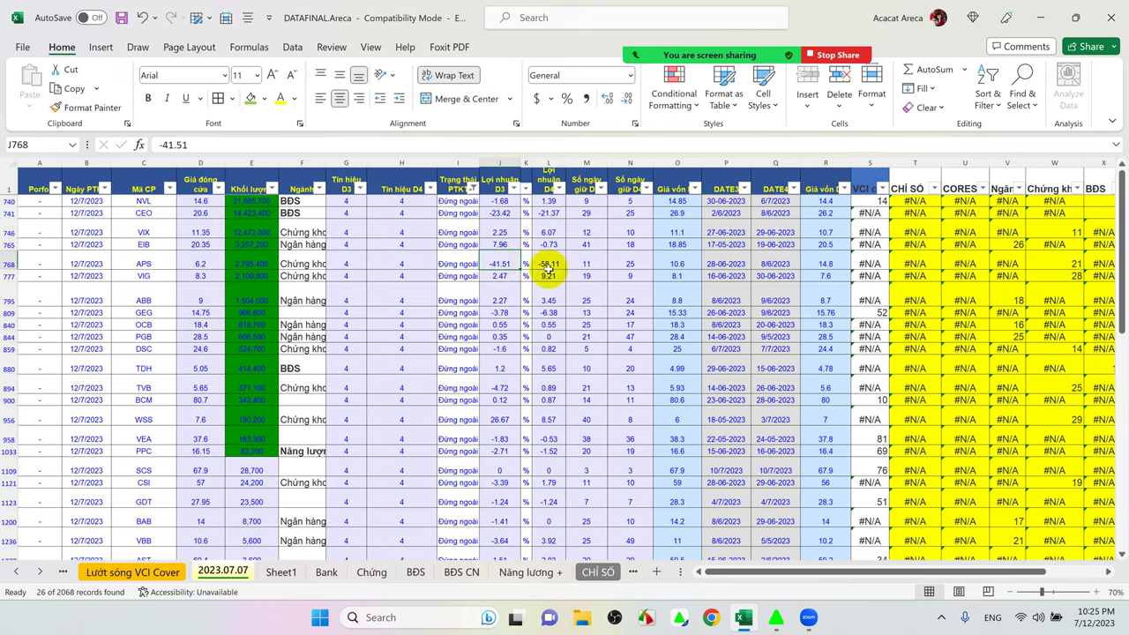
left_click(548, 262)
left_click(499, 264)
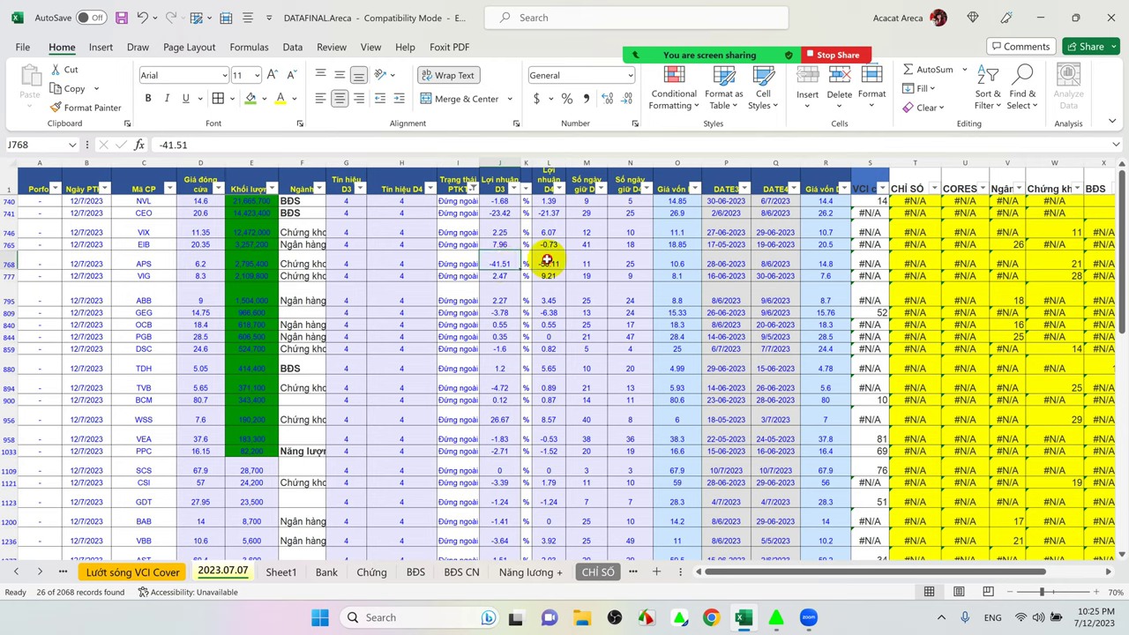
left_click(547, 263)
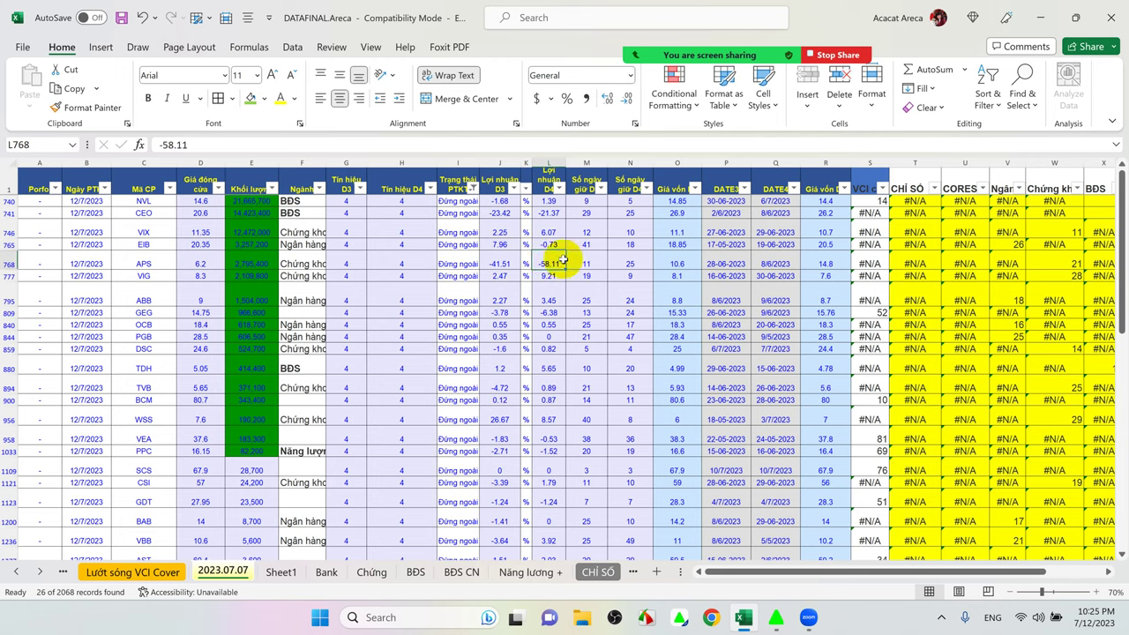
left_click(824, 262)
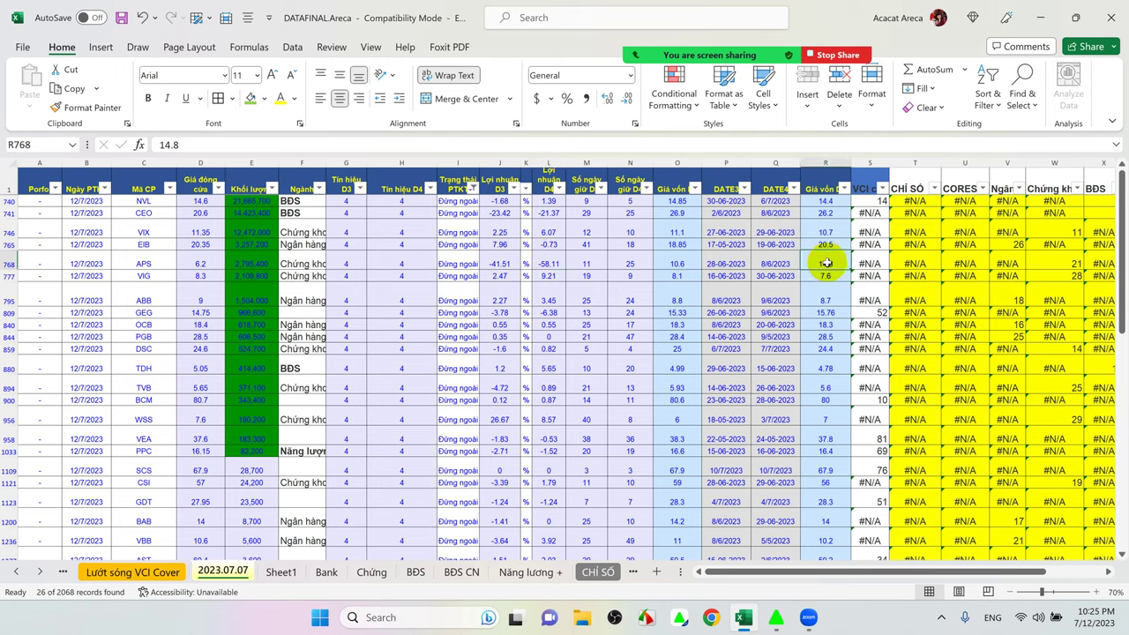
left_click(148, 98)
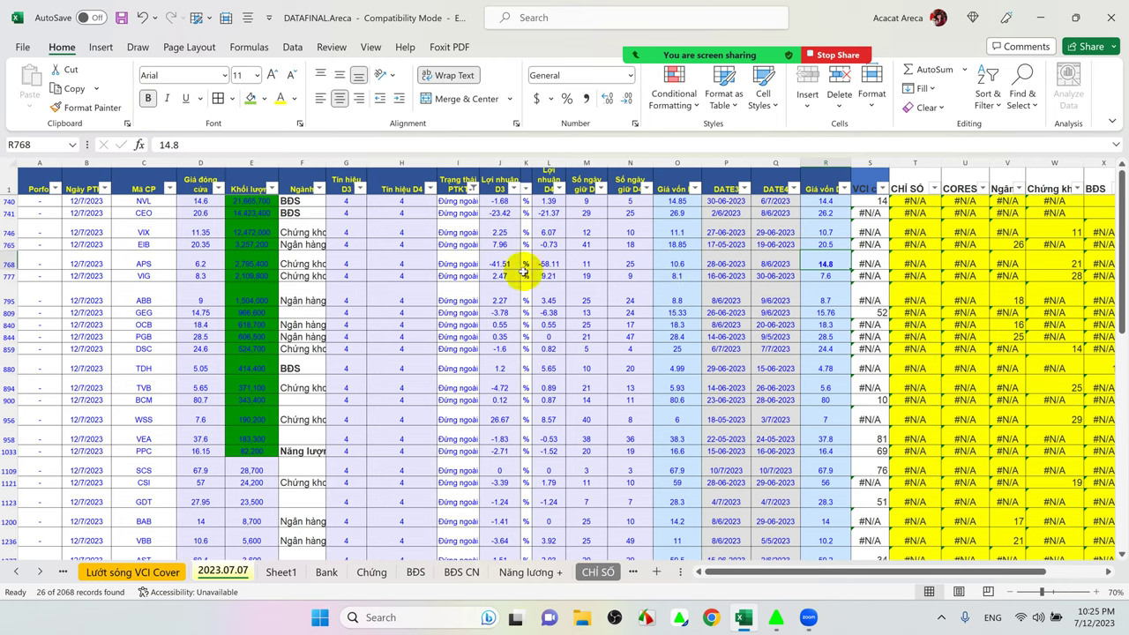
left_click(199, 264)
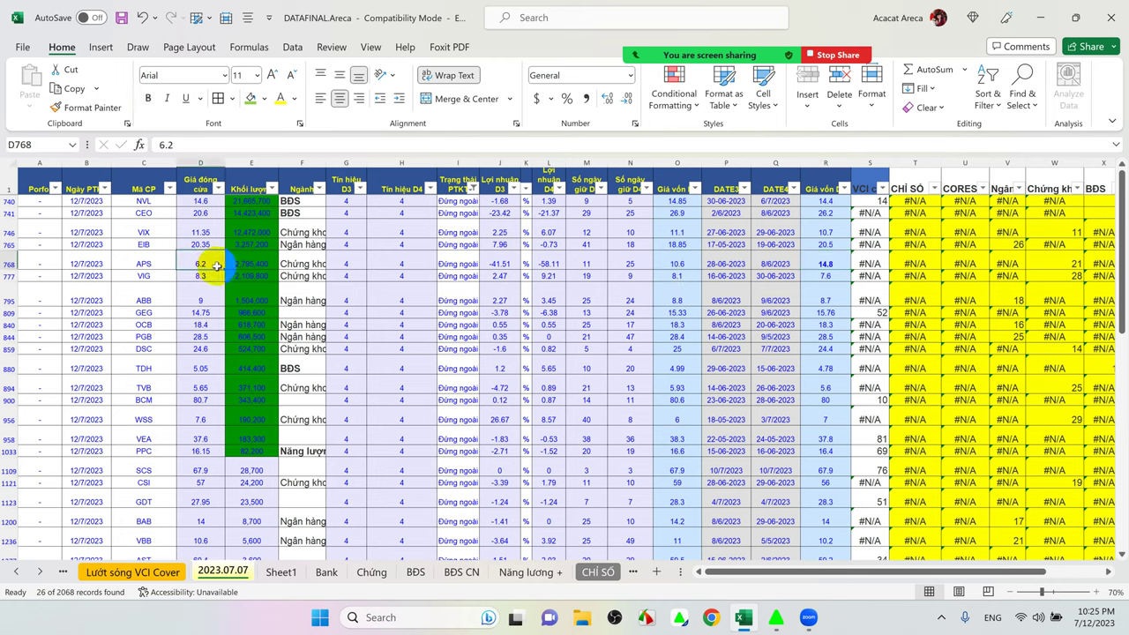
left_click(549, 264)
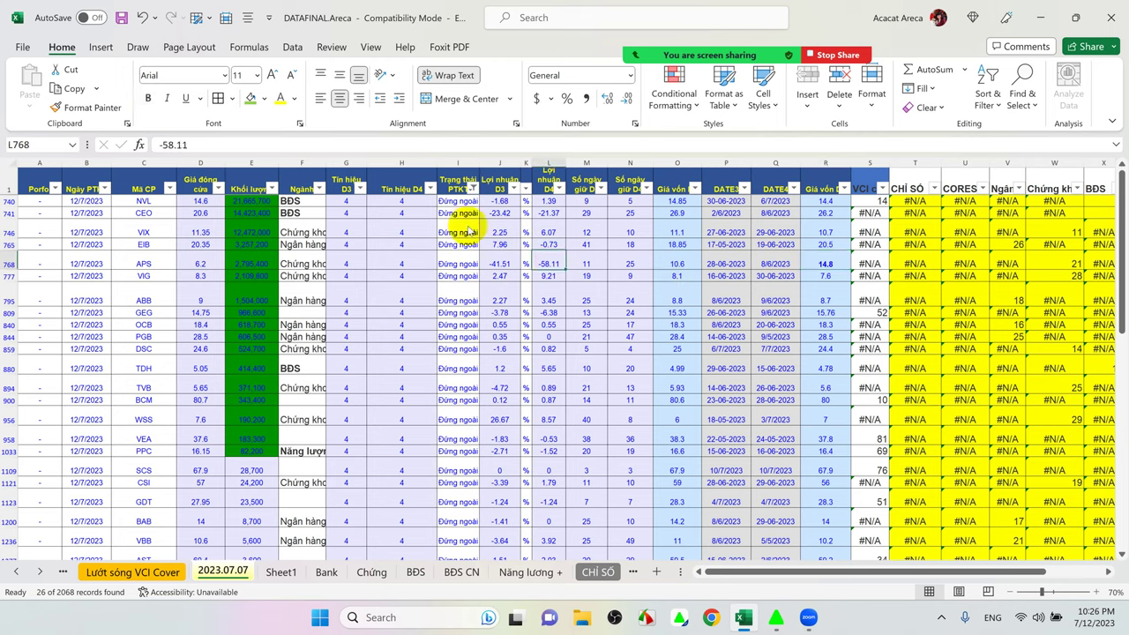
left_click(148, 98)
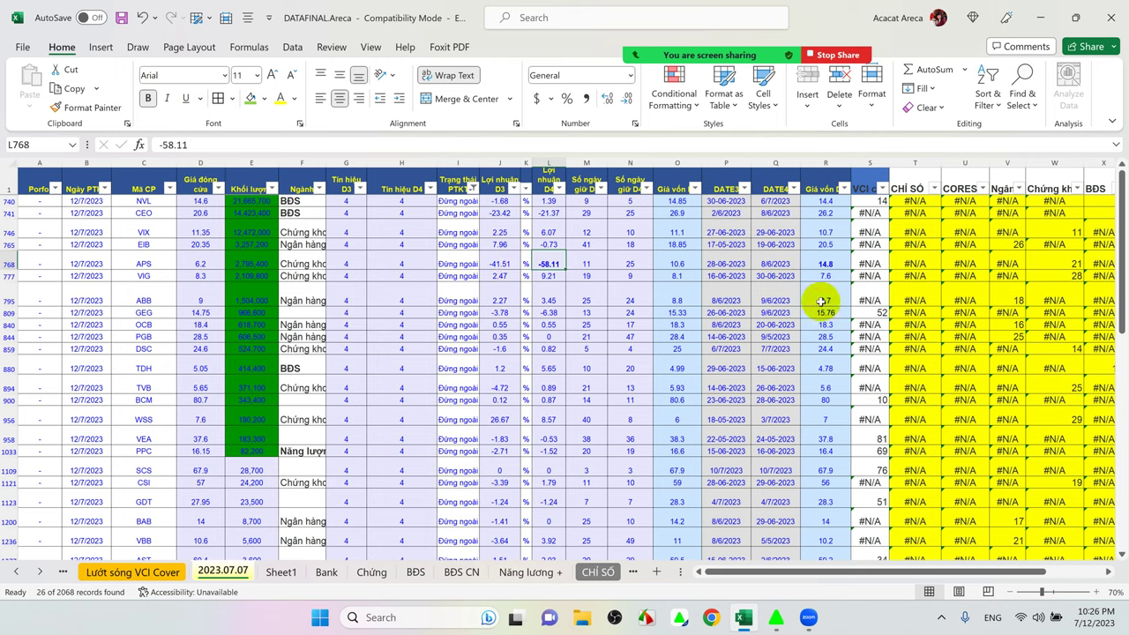
left_click(498, 262)
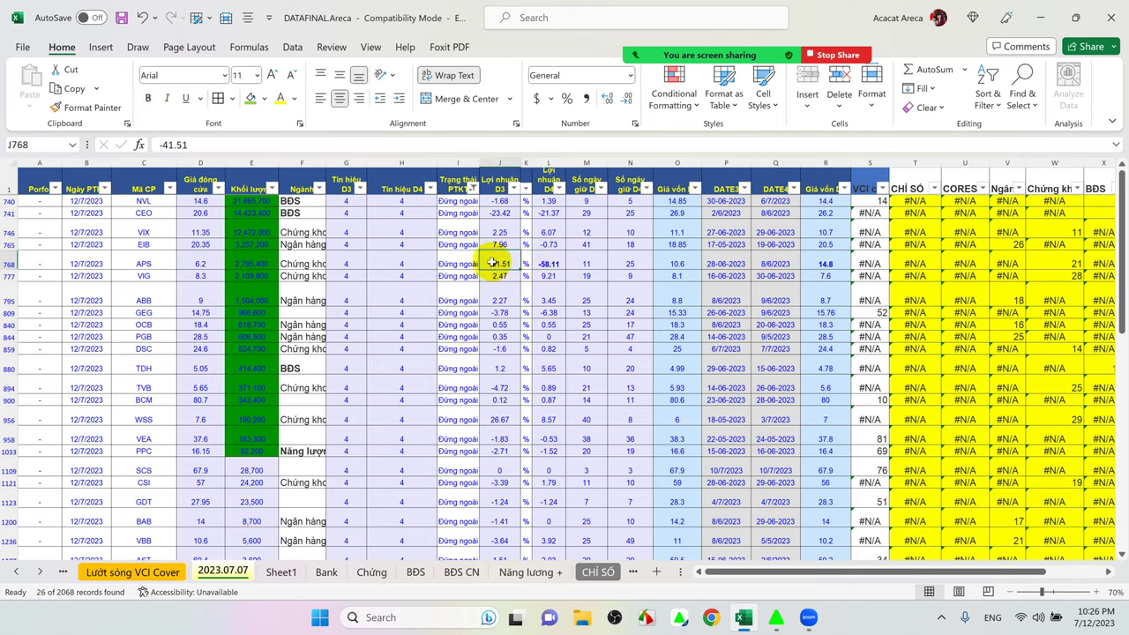
left_click(149, 99)
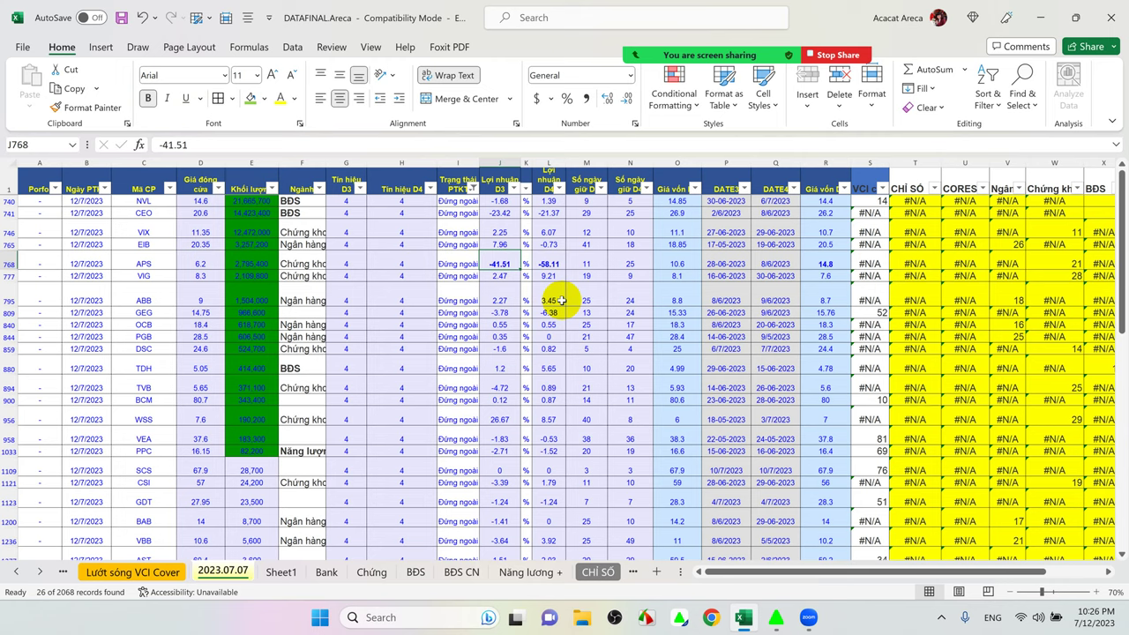
- Bold the entire APS row and widen the PTKT status column so its Đứng ngoài text fits on one line
left_click(831, 261)
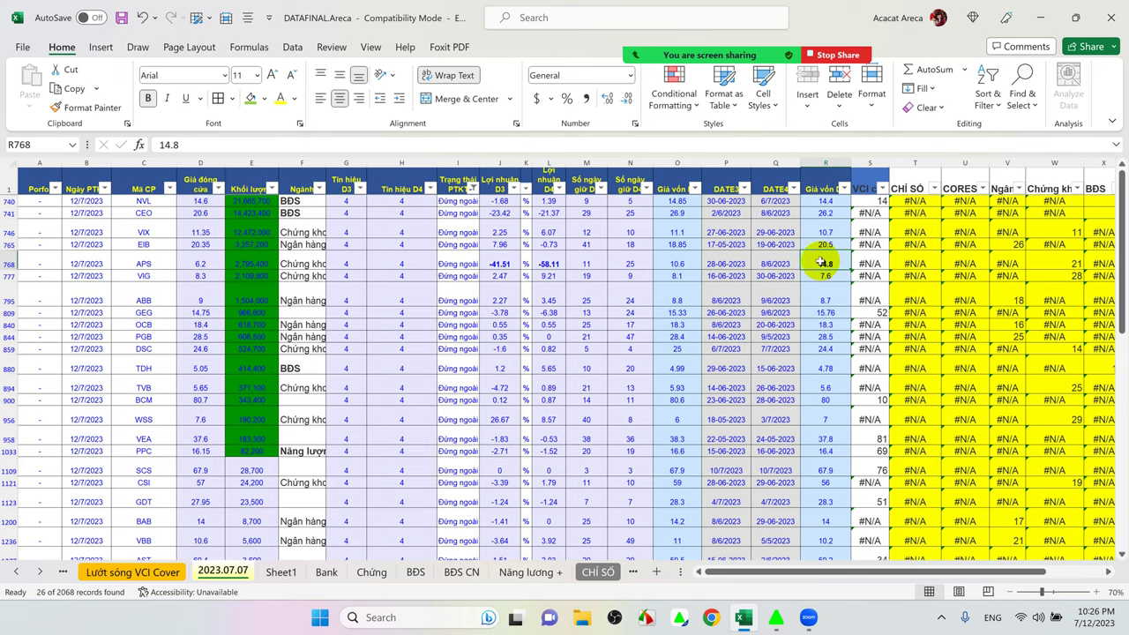
left_click(542, 263)
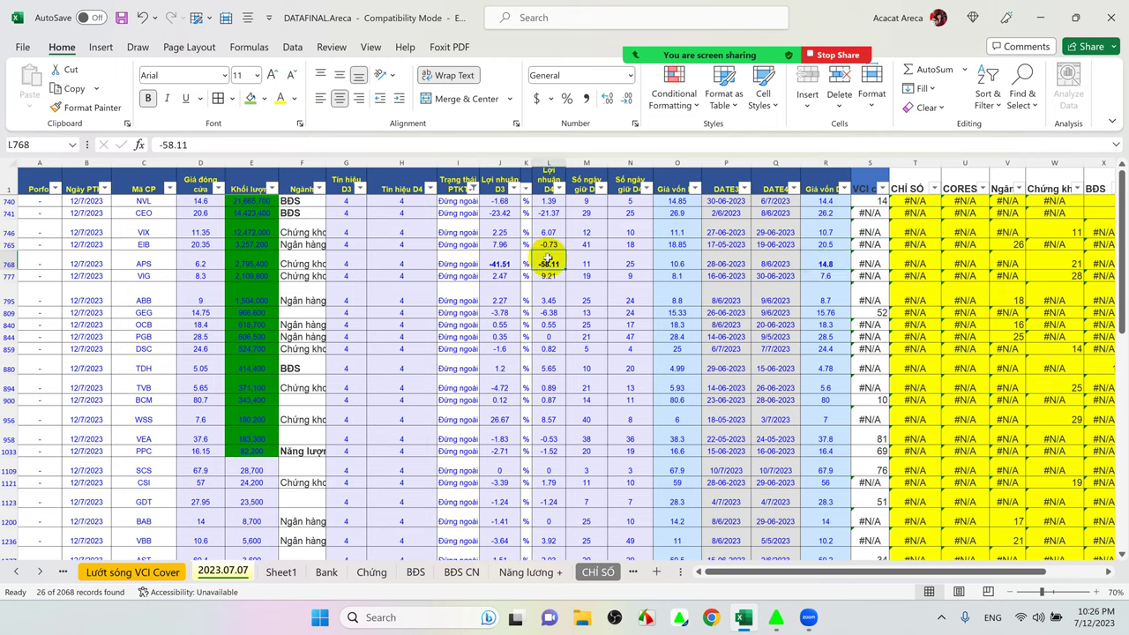
left_click(499, 264)
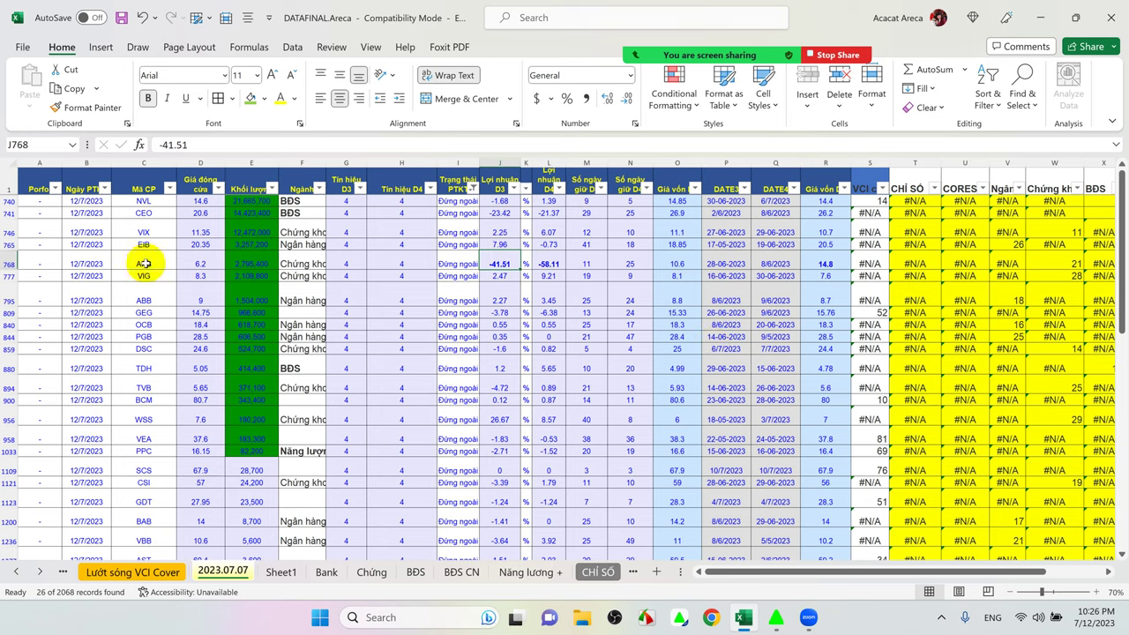
left_click(7, 264)
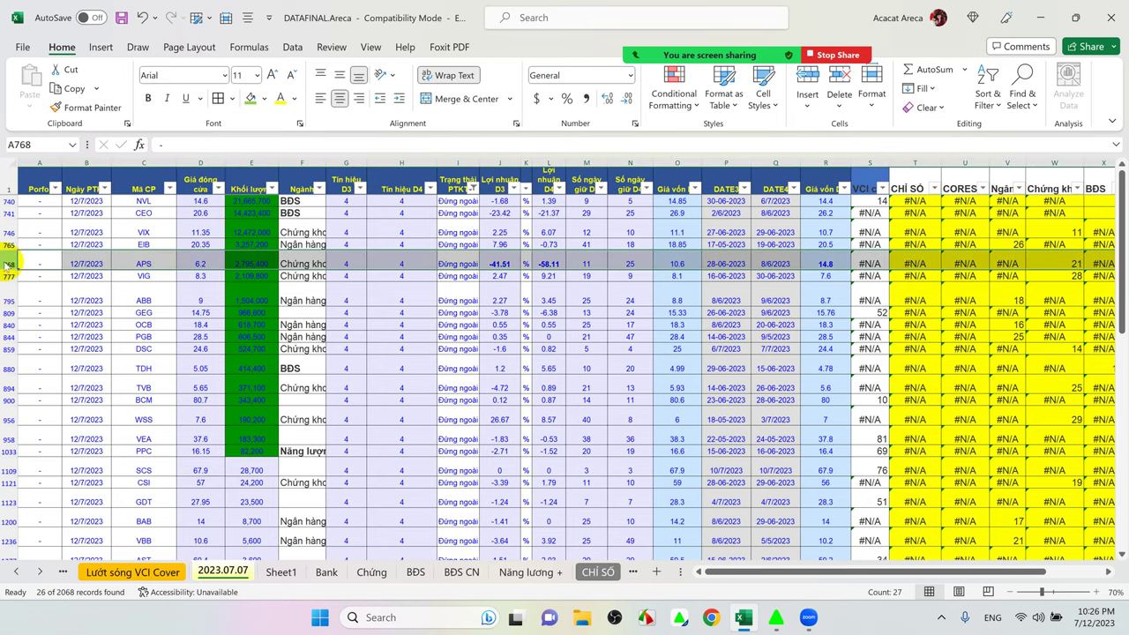
left_click(147, 98)
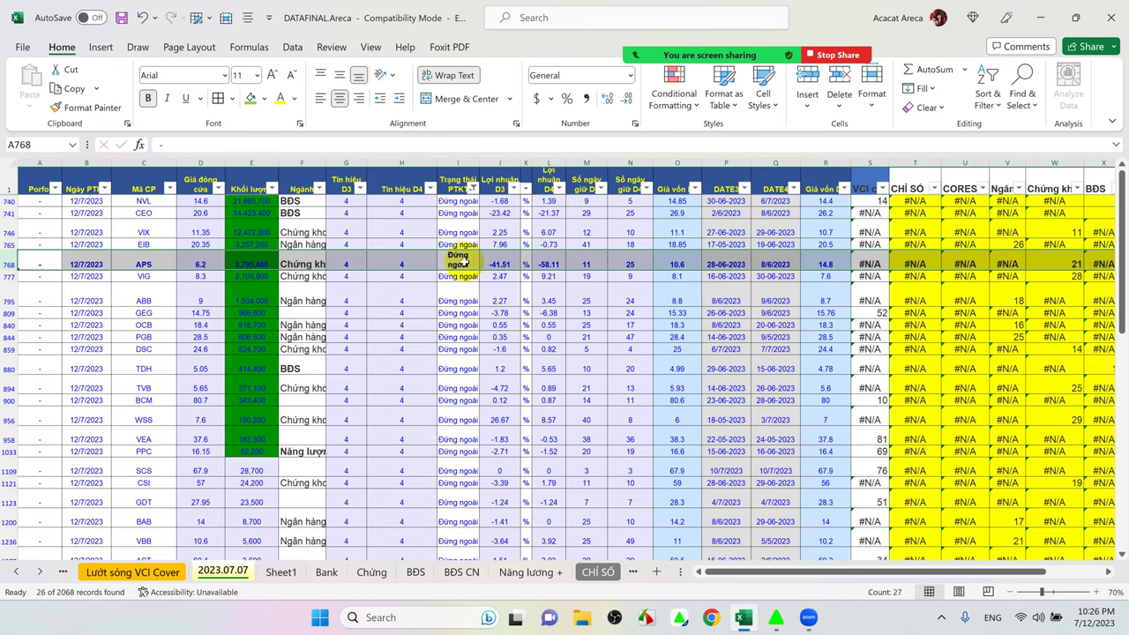
left_click_drag(478, 162, 501, 162)
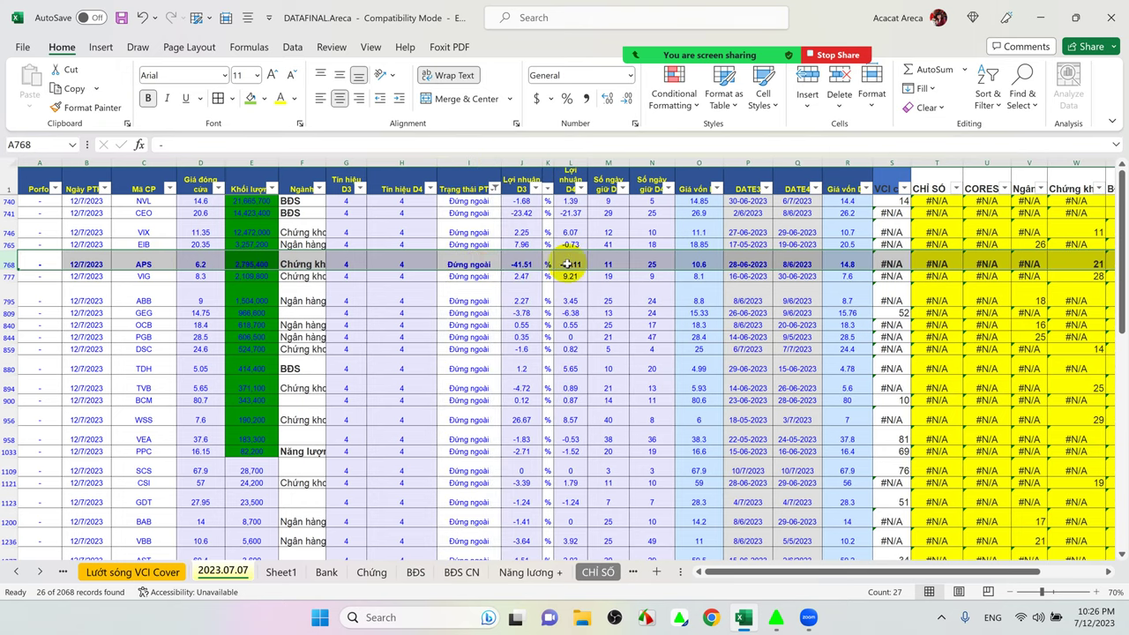
- Review the bolded APS row's D3 and D4 profits along with its trading volume
left_click(567, 263)
left_click(518, 263)
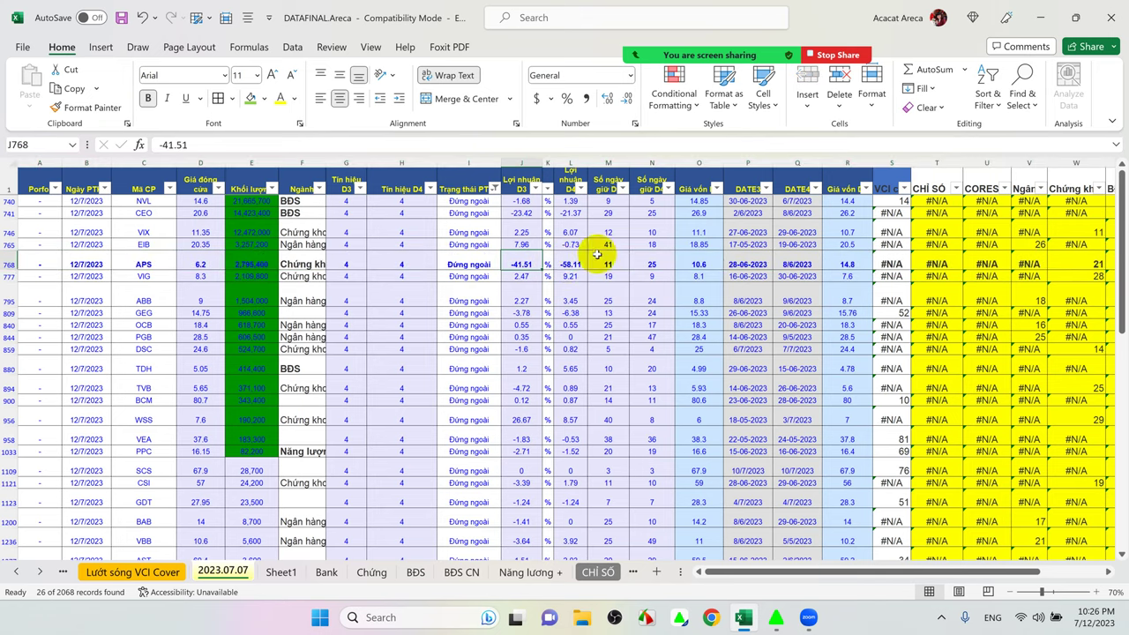
left_click(570, 263)
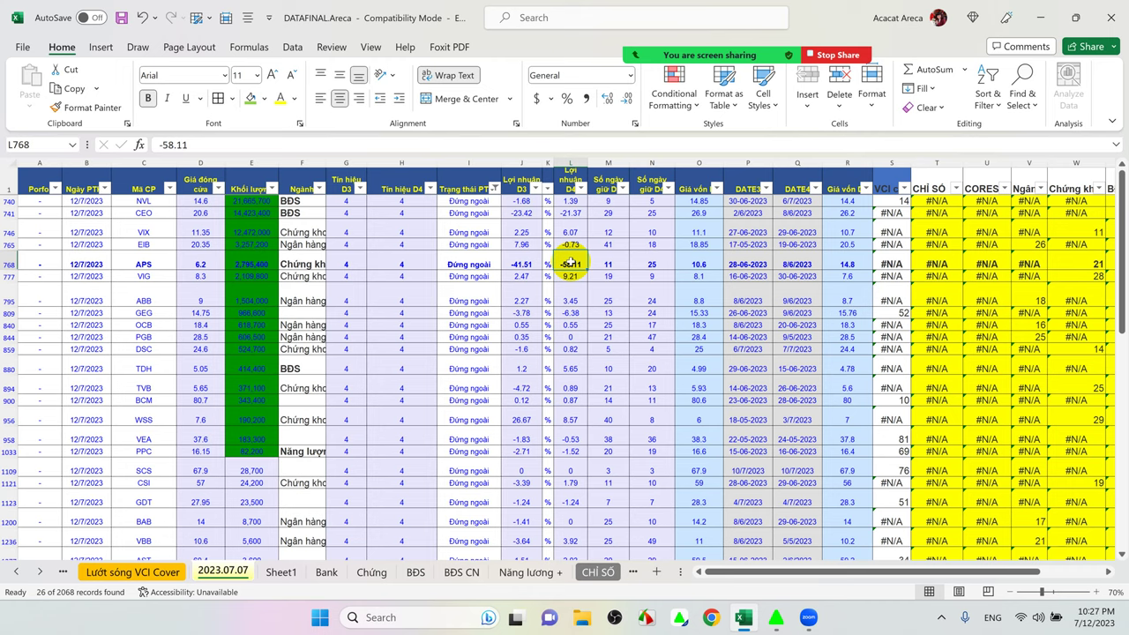
left_click(519, 263)
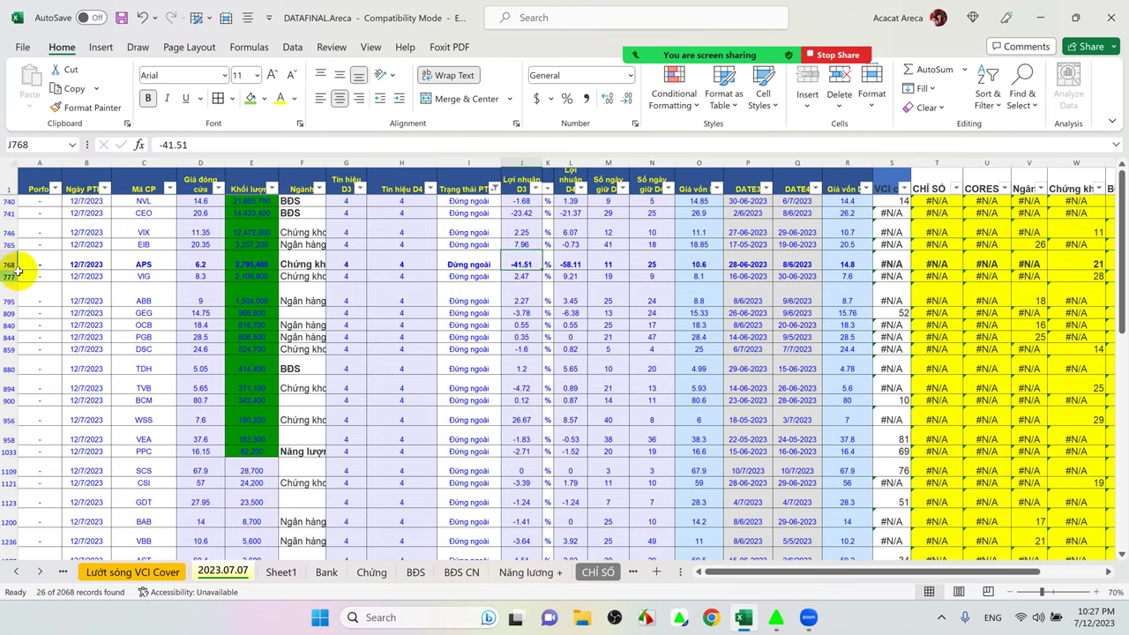
left_click(253, 265)
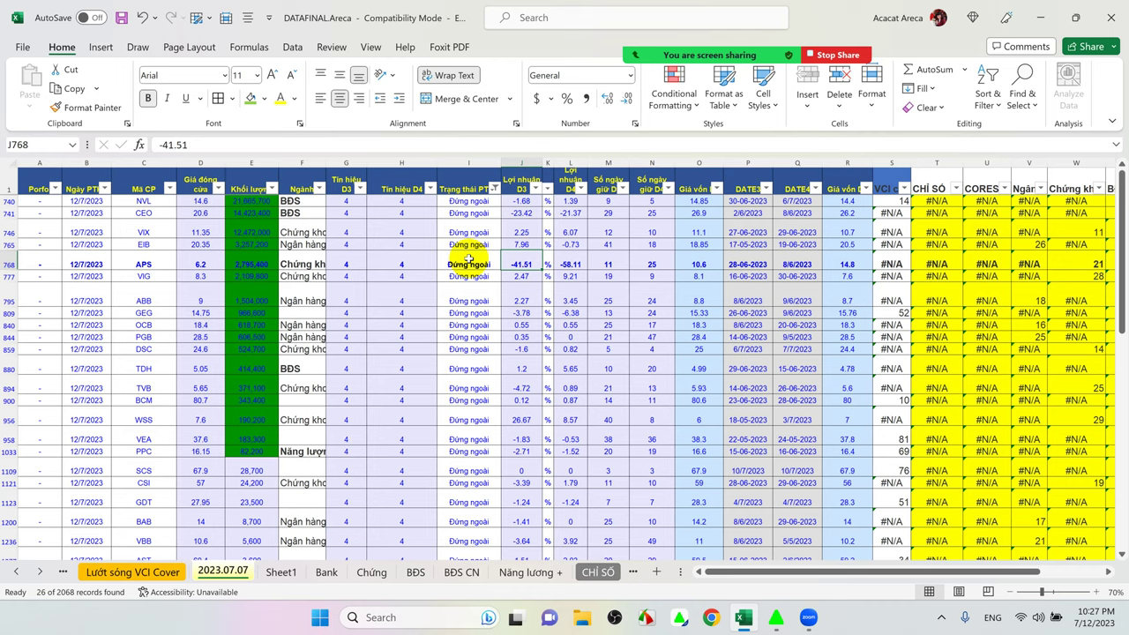
left_click(569, 264)
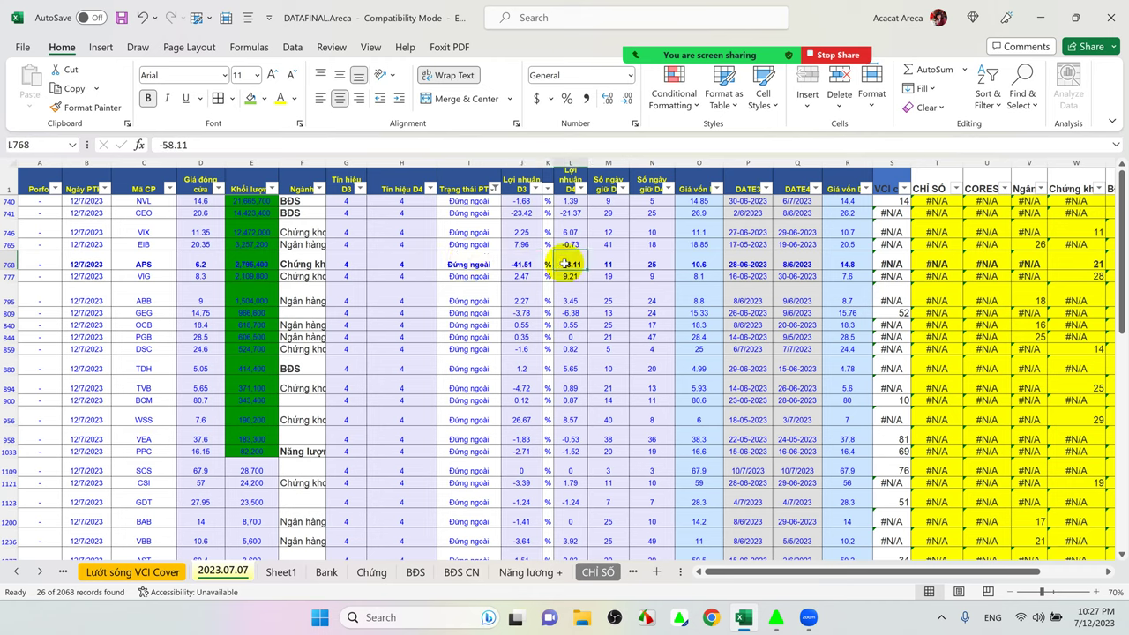
left_click(519, 263)
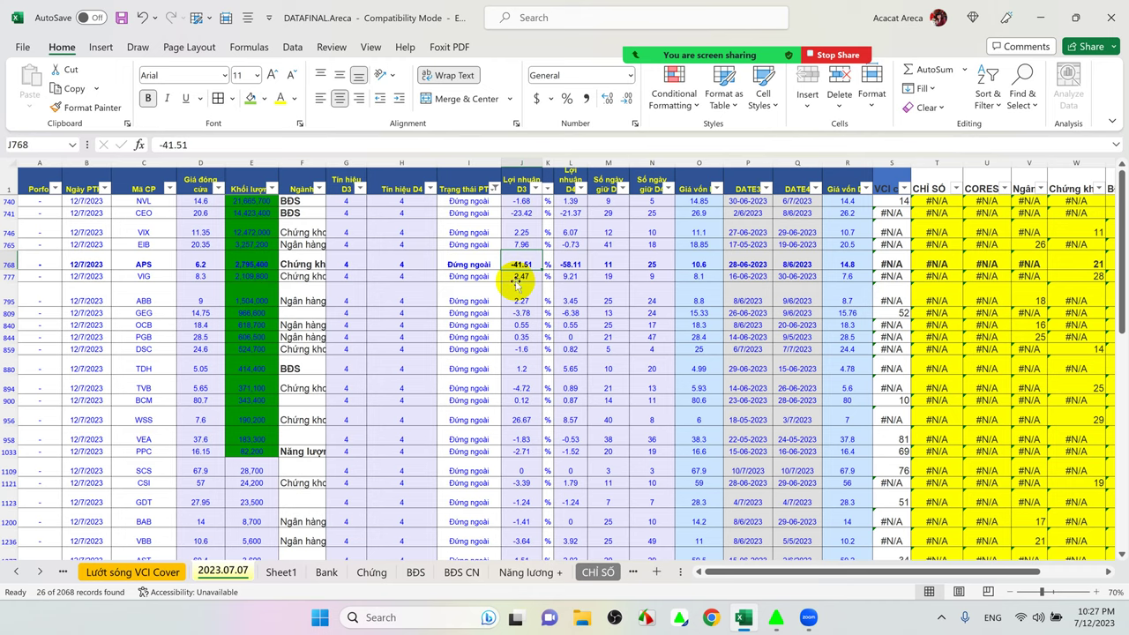
- Compare the D3 and D4 profit values of the VIG row
left_click(519, 278)
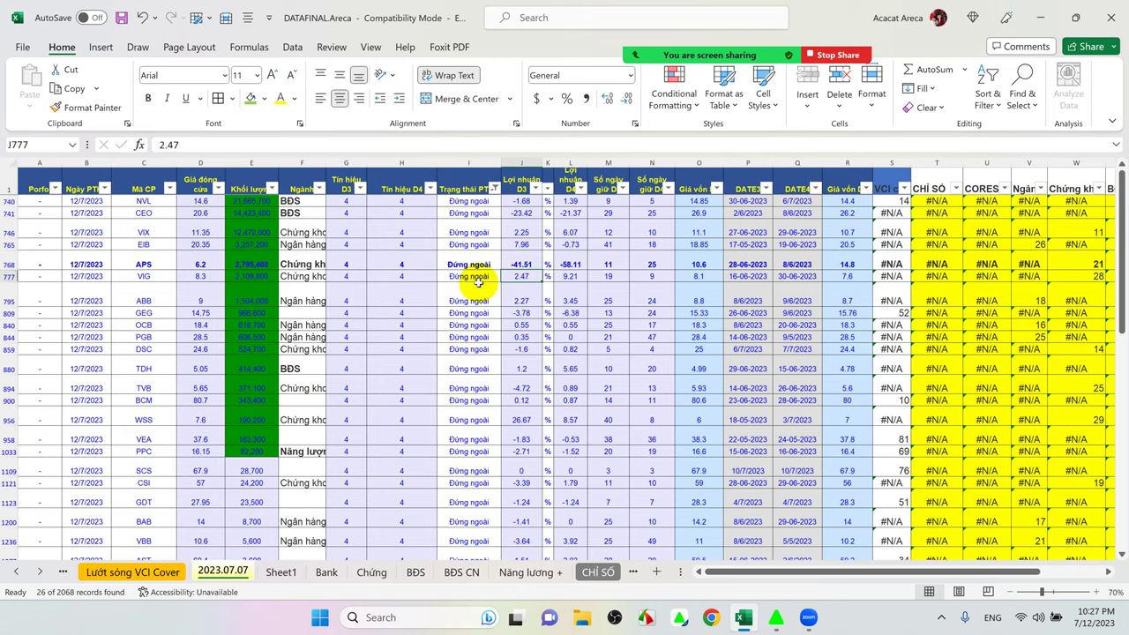
left_click(571, 276)
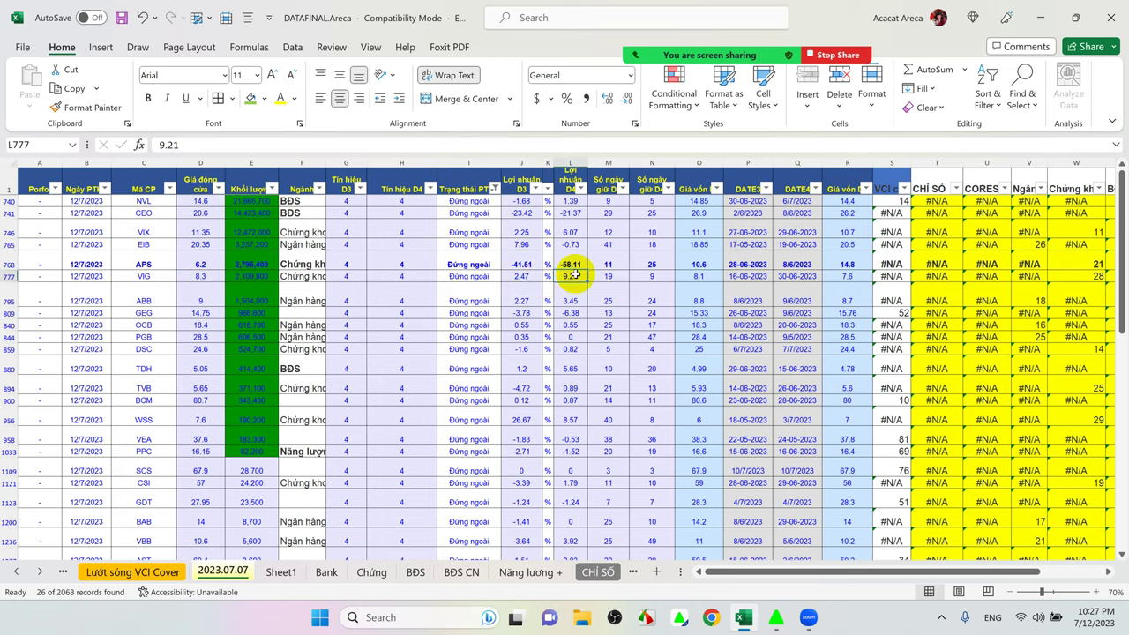
left_click(519, 276)
left_click(573, 276)
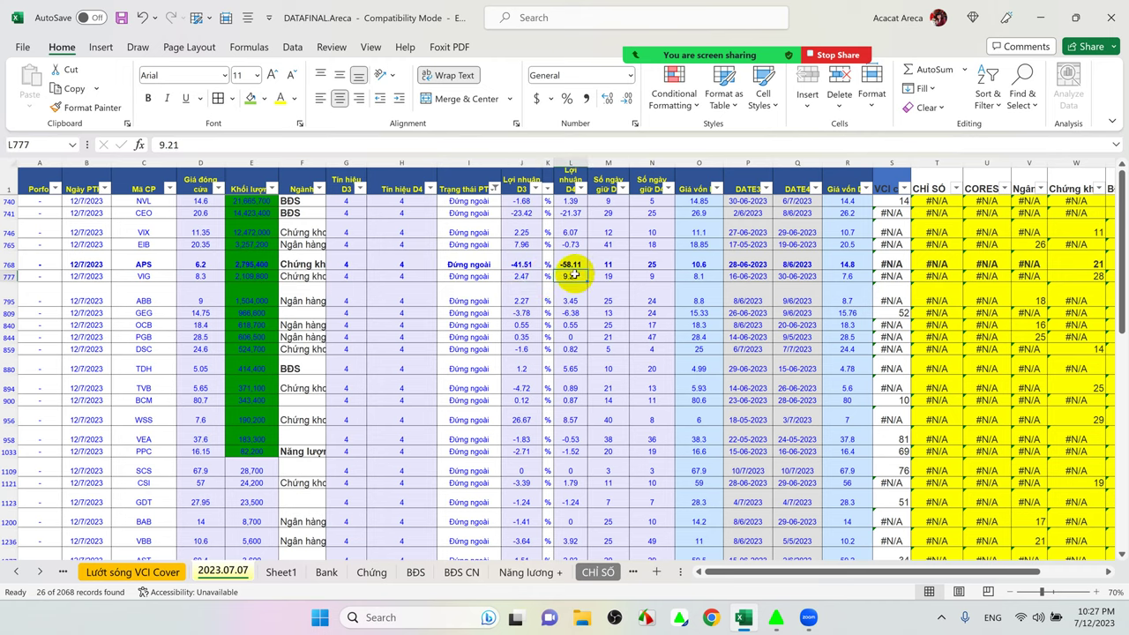
- Compare the D3 and D4 profit values of the VIG row with those of the neighbouring ABB and APS rows
left_click(519, 276)
left_click(573, 276)
left_click(522, 297)
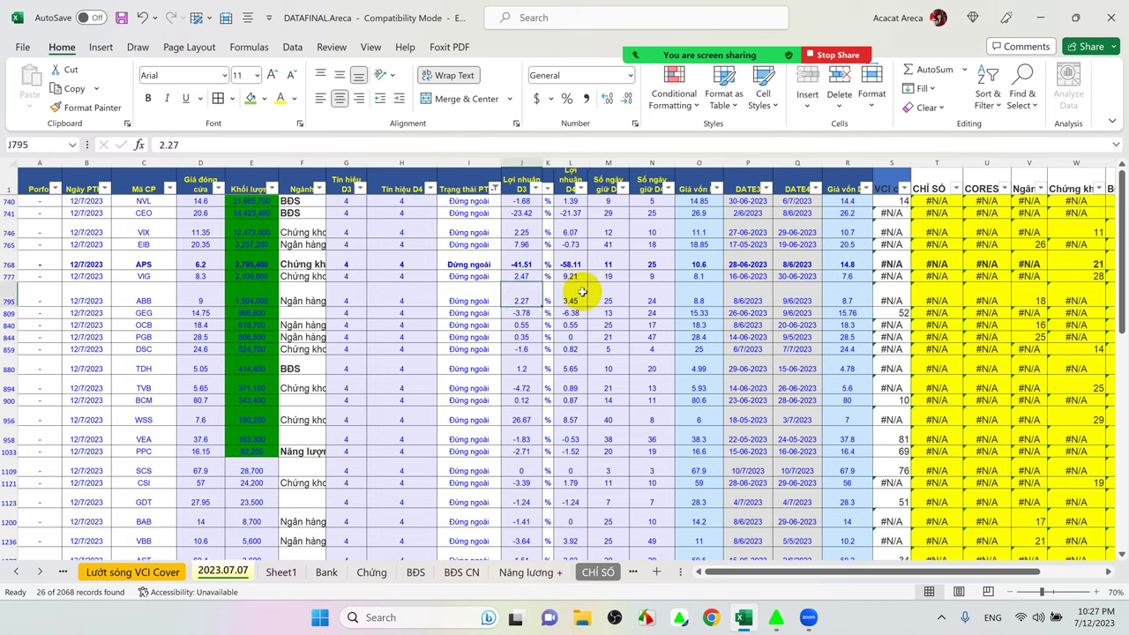
left_click(571, 277)
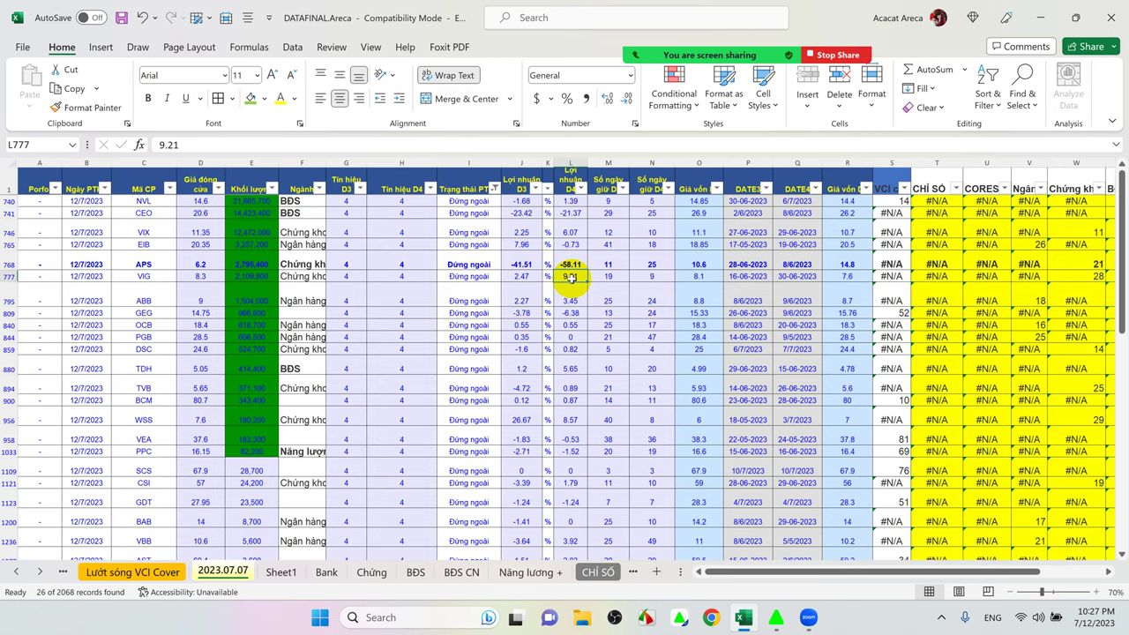
left_click(569, 264)
key("Down")
key("Down")
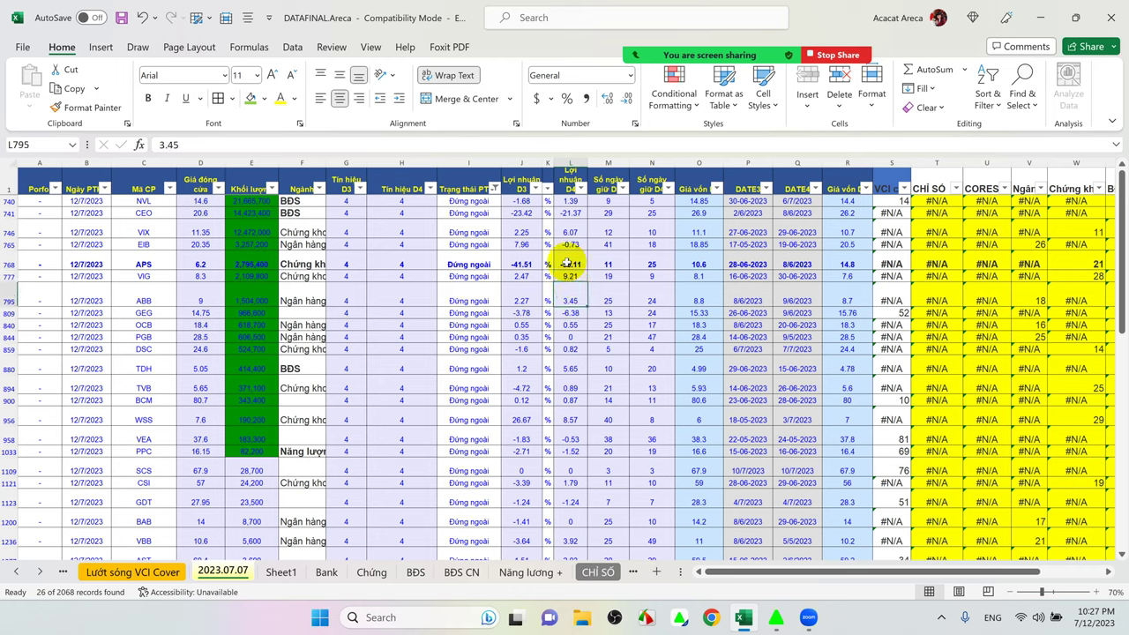
left_click(569, 264)
- Bold the entire CEO row of the filtered stay-out list
left_click(569, 213)
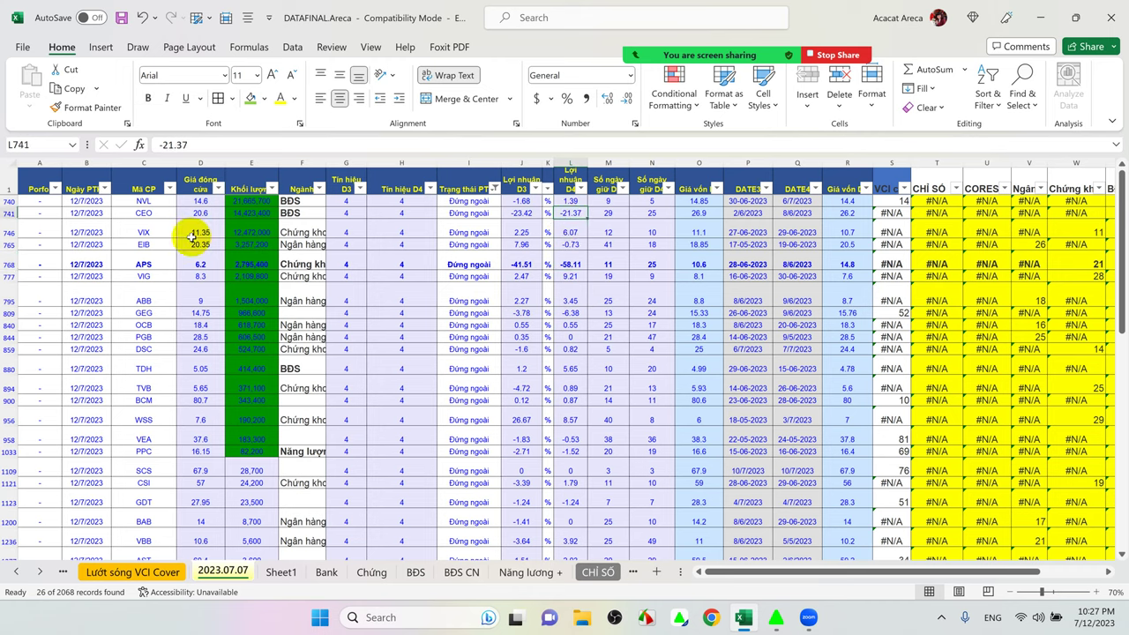
left_click(9, 213)
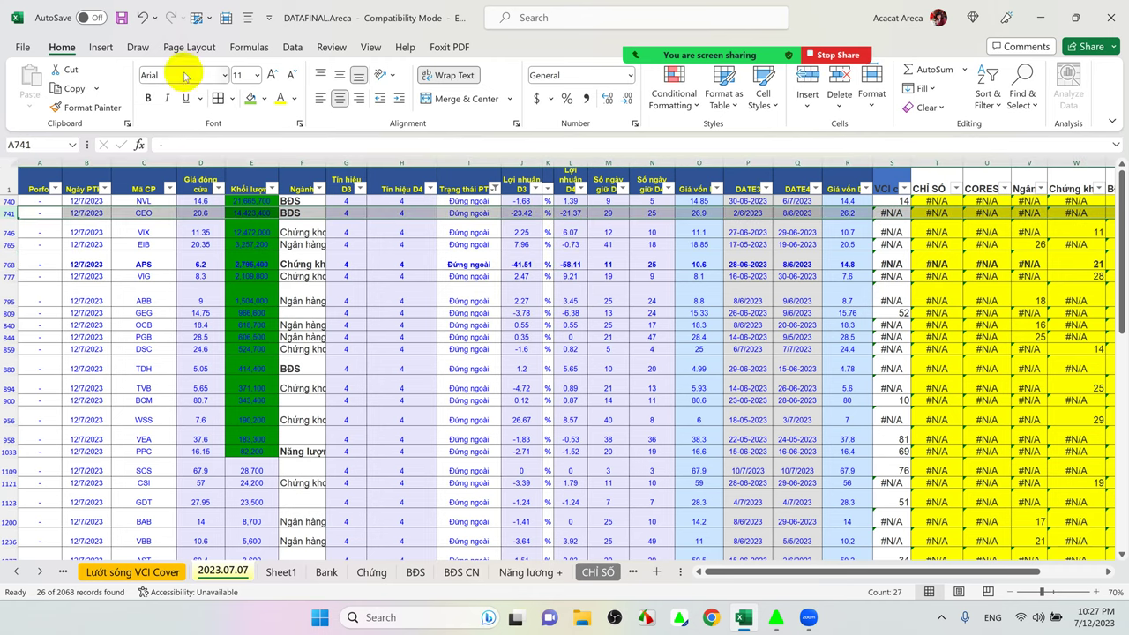
left_click(147, 98)
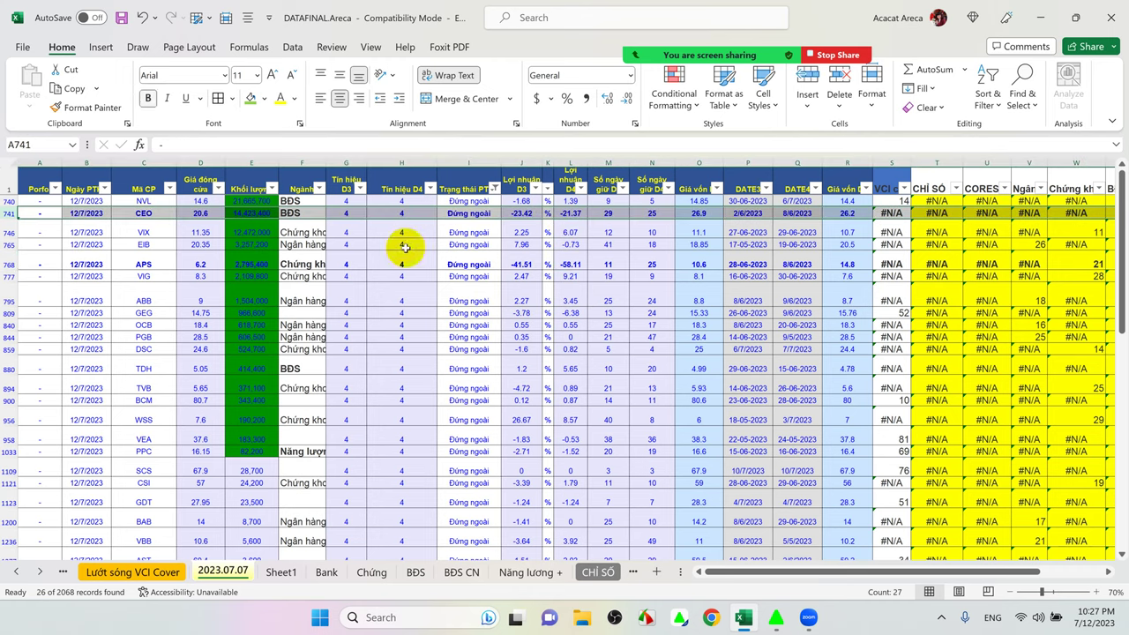
left_click(569, 261)
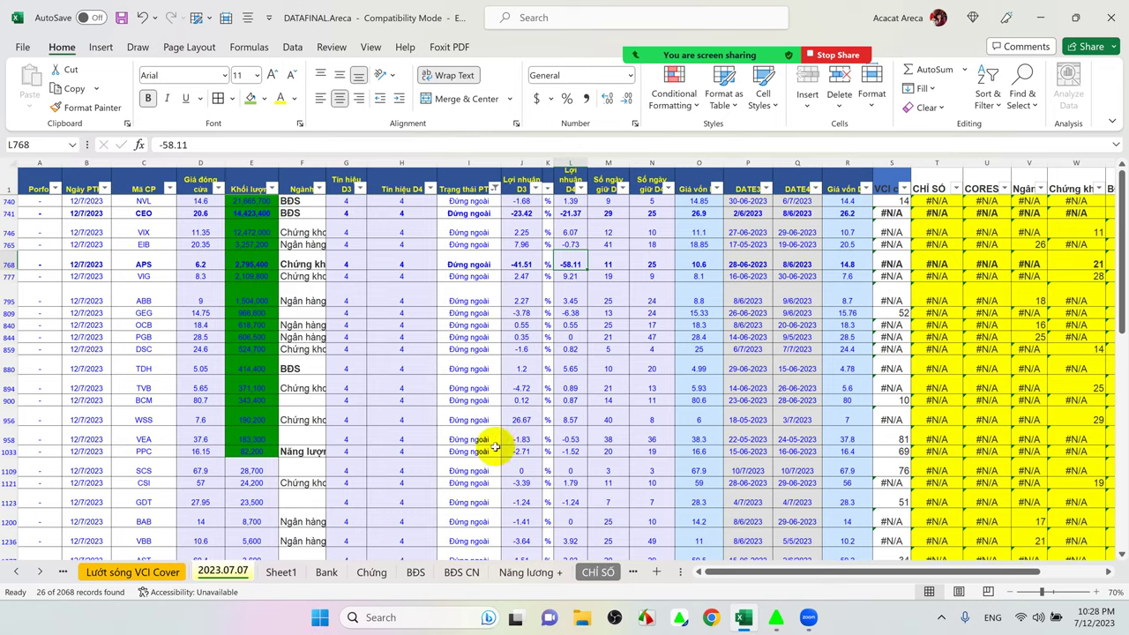
- Bold the entire VEA and PPC rows in the filtered list
scroll(485, 443, "down", 1)
scroll(485, 444, "down", 1)
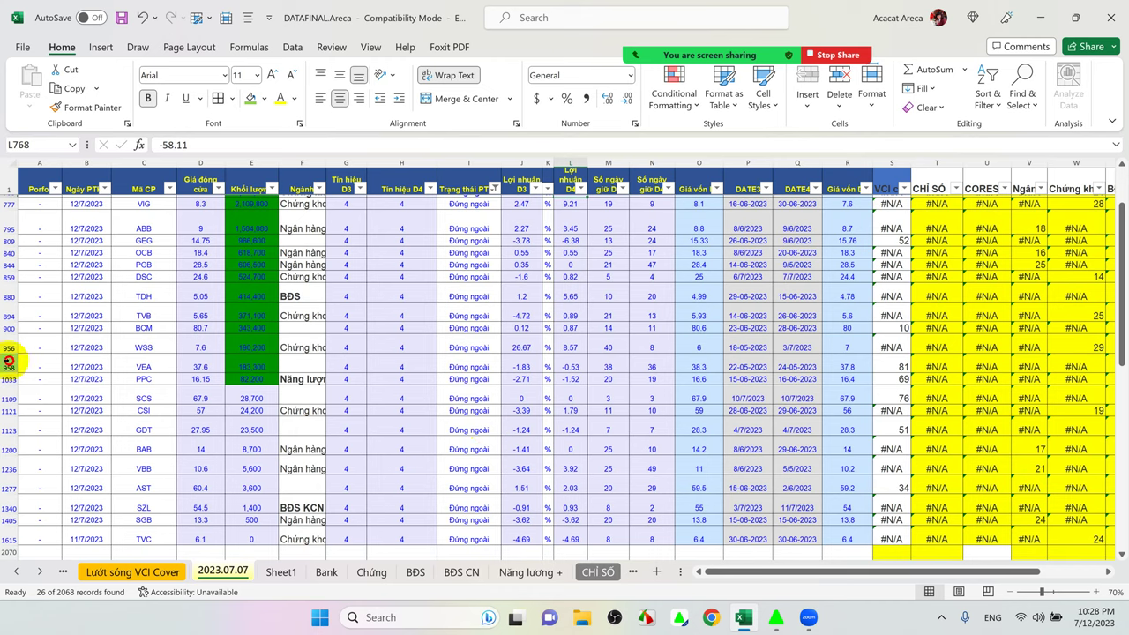
left_click_drag(9, 361, 9, 379)
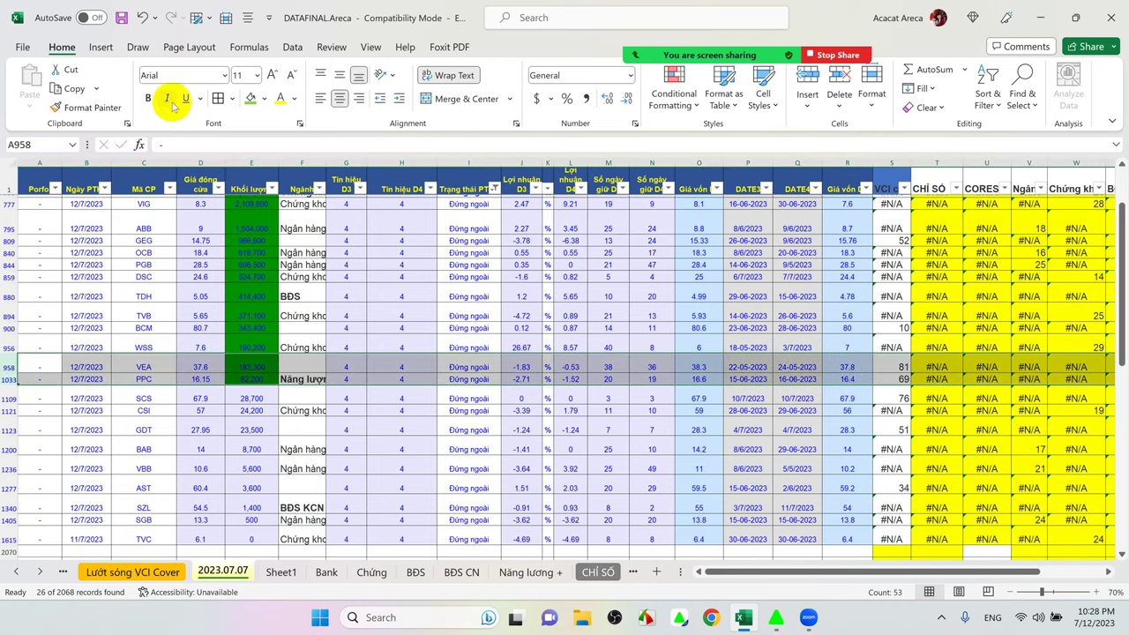
left_click(147, 98)
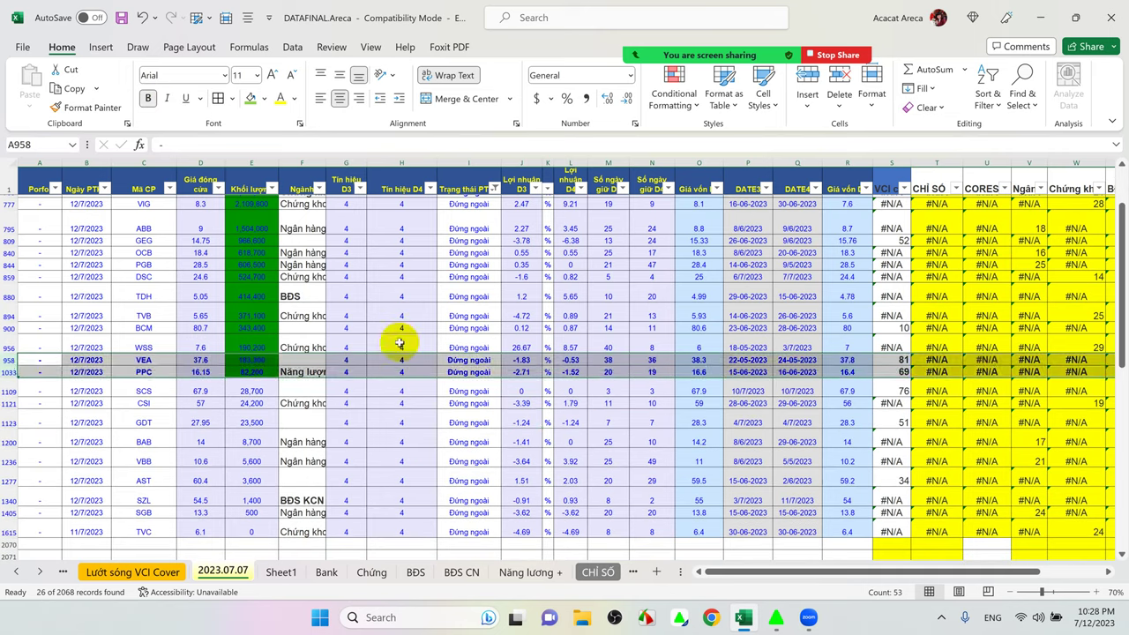
- Bold the entire SGB and TVC rows at the end of the filtered list
left_click(510, 423)
scroll(506, 465, "down", 1)
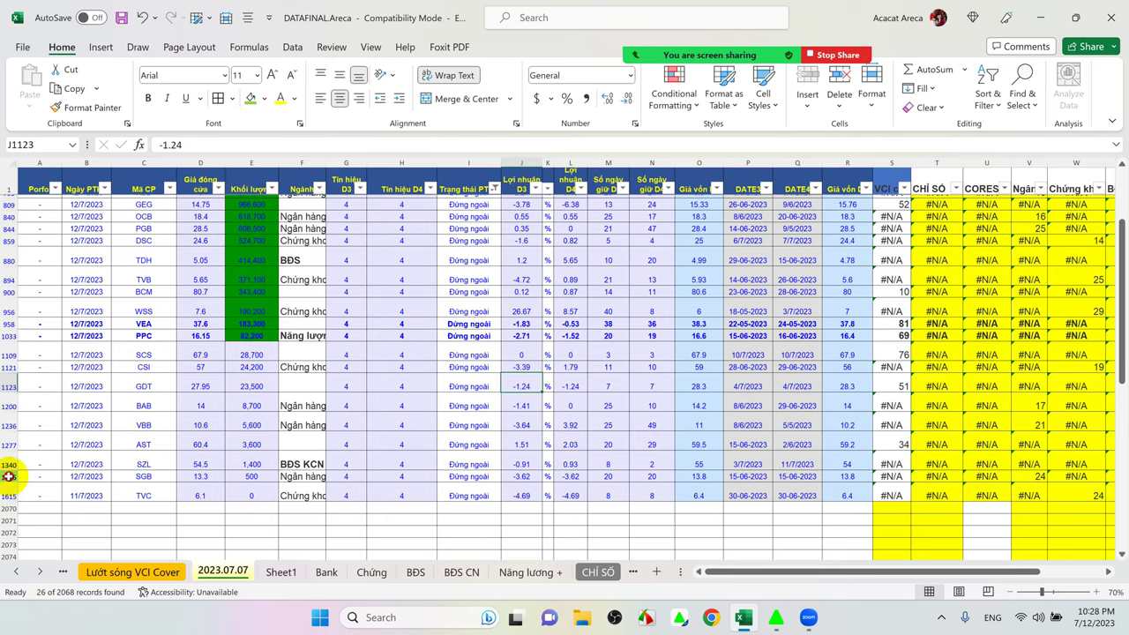
left_click_drag(8, 476, 8, 494)
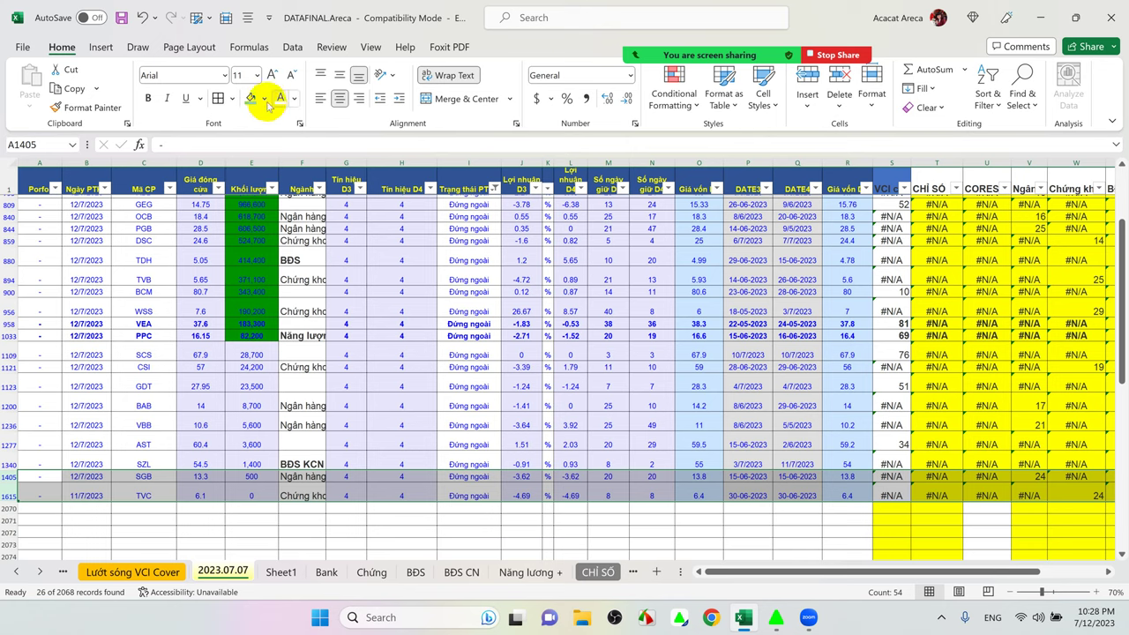
left_click(152, 100)
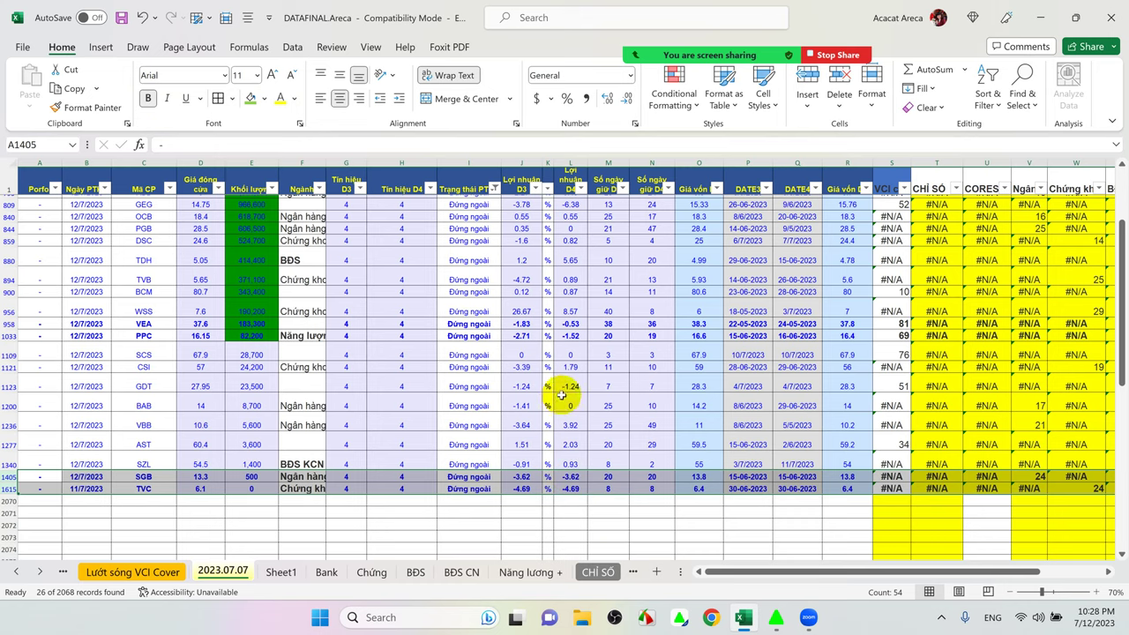
- Review the bolded APS row's D3 and D4 profits and compare them with the CEO row
scroll(523, 398, "up", 2)
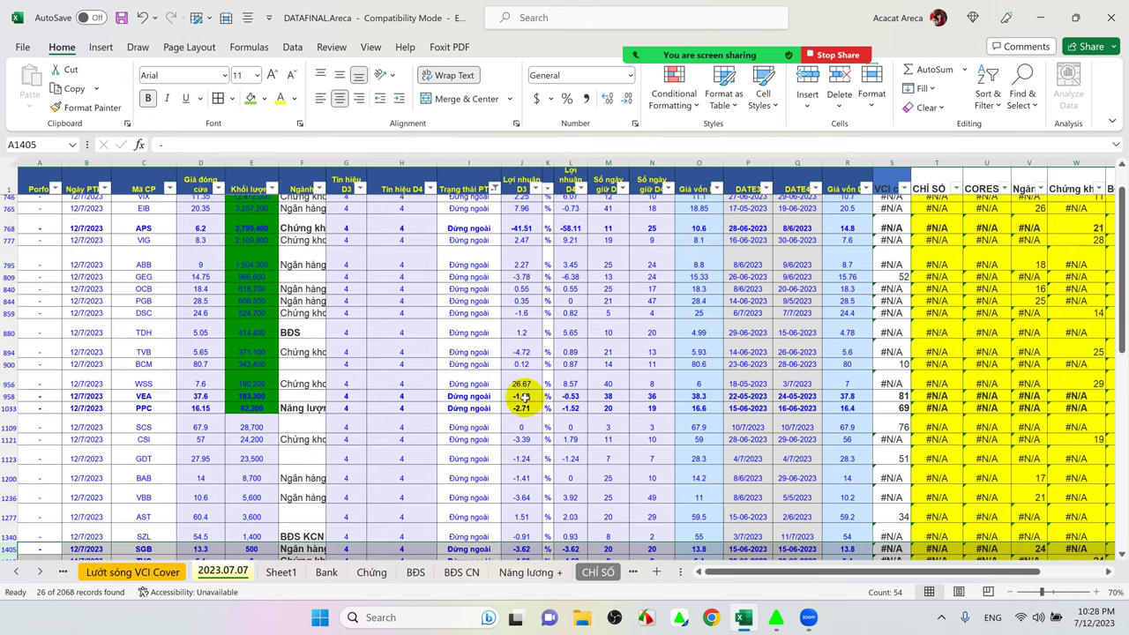
scroll(522, 388, "up", 1)
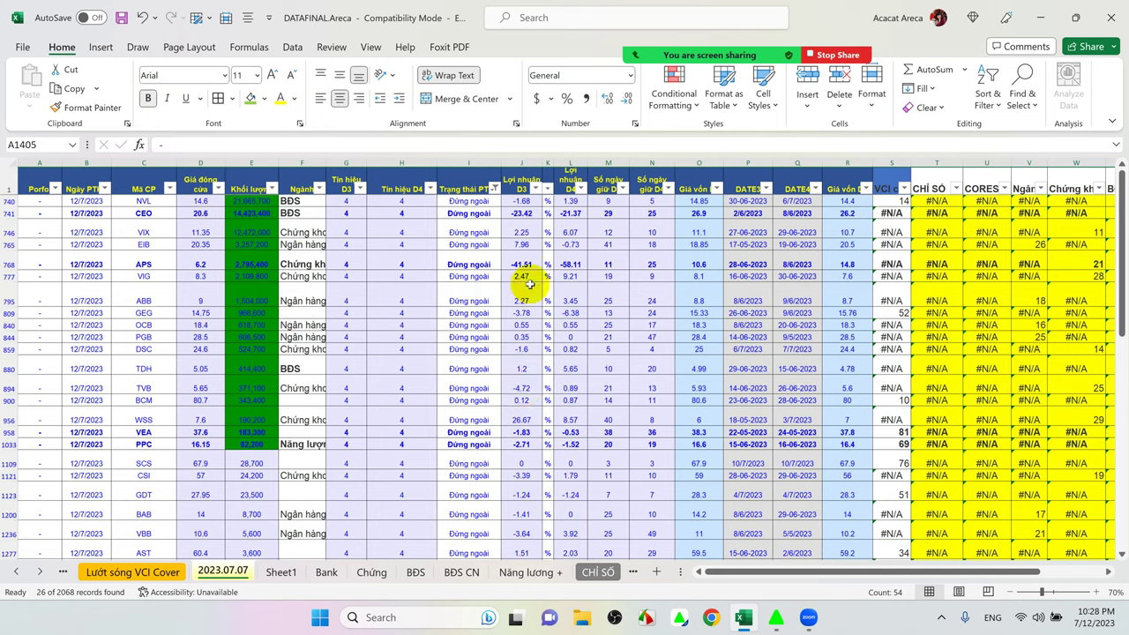
left_click(8, 263)
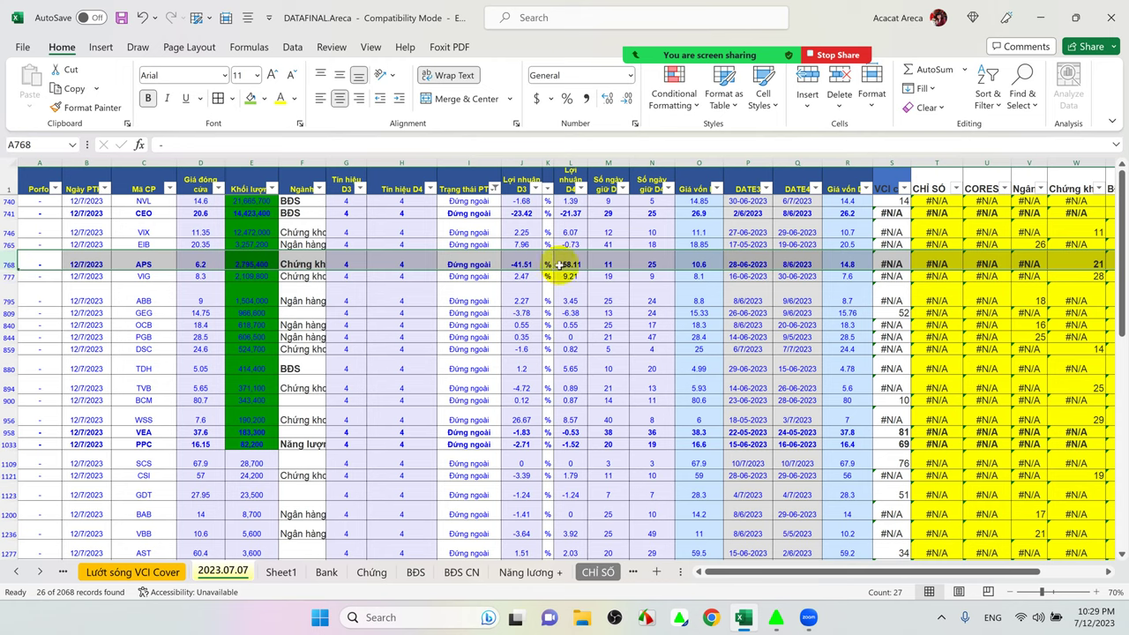
left_click(560, 265)
left_click(522, 264)
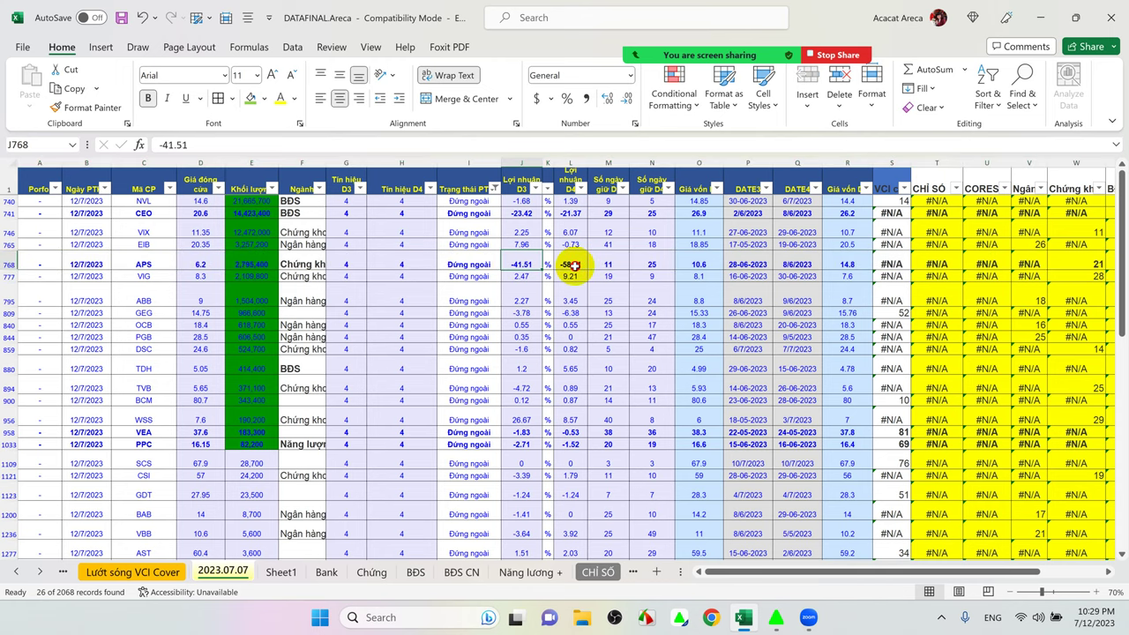
left_click(573, 264)
left_click(569, 214)
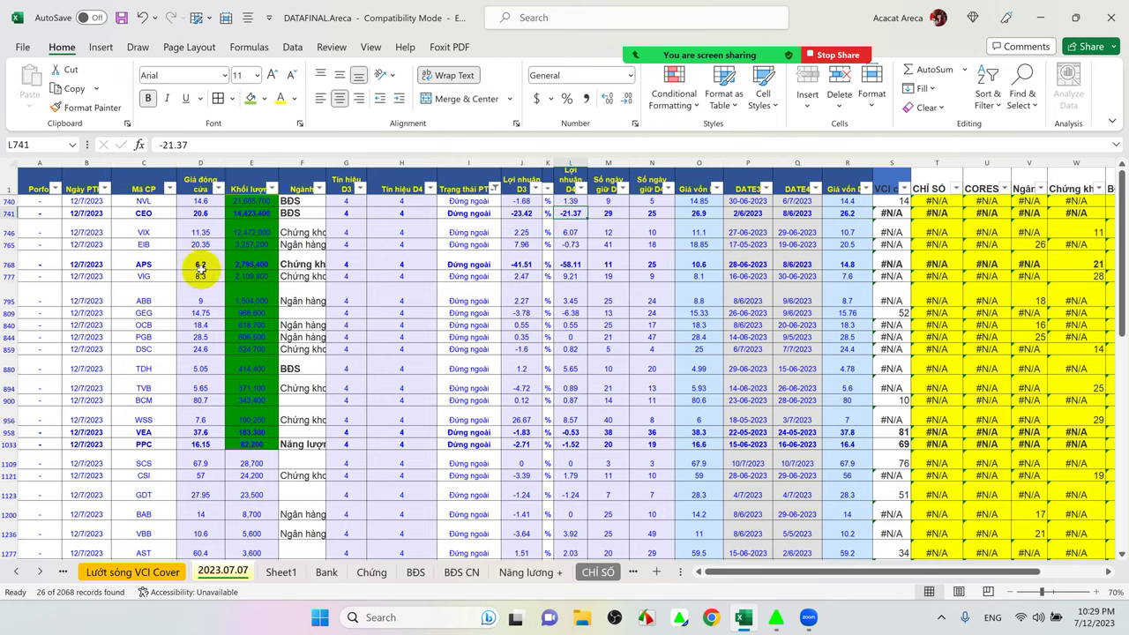
left_click(9, 214)
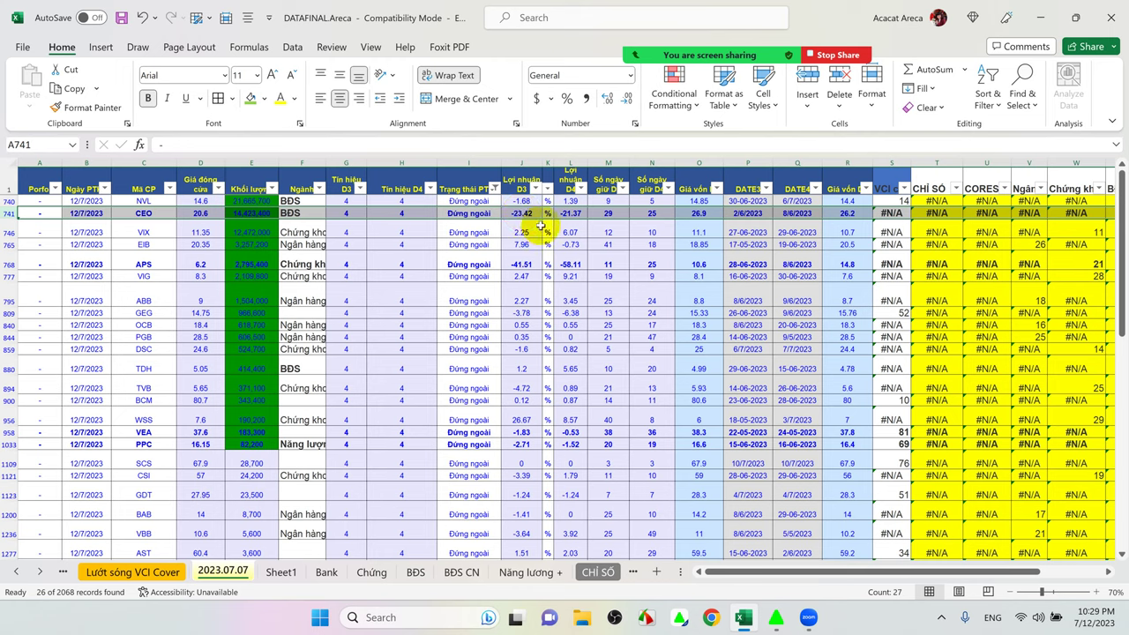
- Check the APS row's D3 and D4 profits along with its D3 holding days and D4 cost price
left_click(529, 263)
left_click(571, 262)
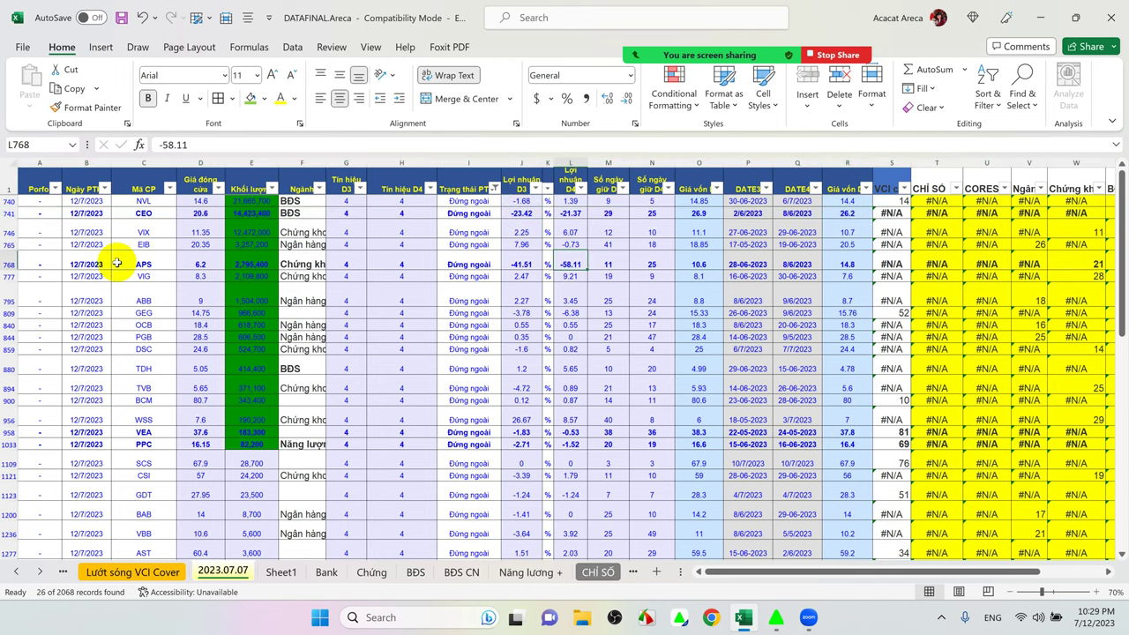
left_click(589, 262)
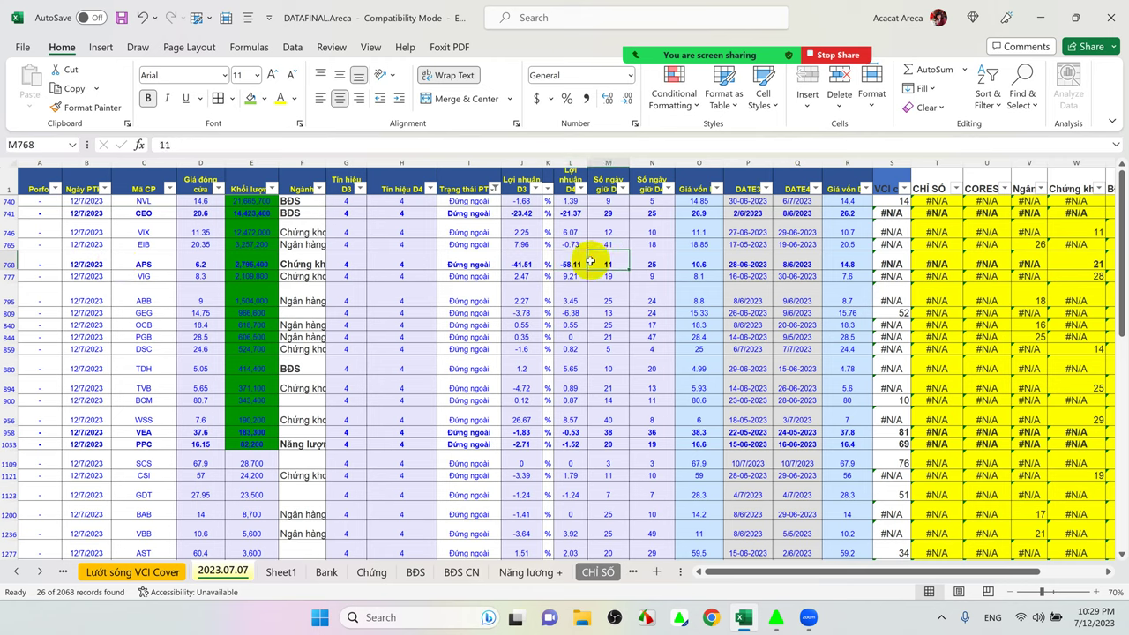
left_click(567, 263)
left_click(524, 264)
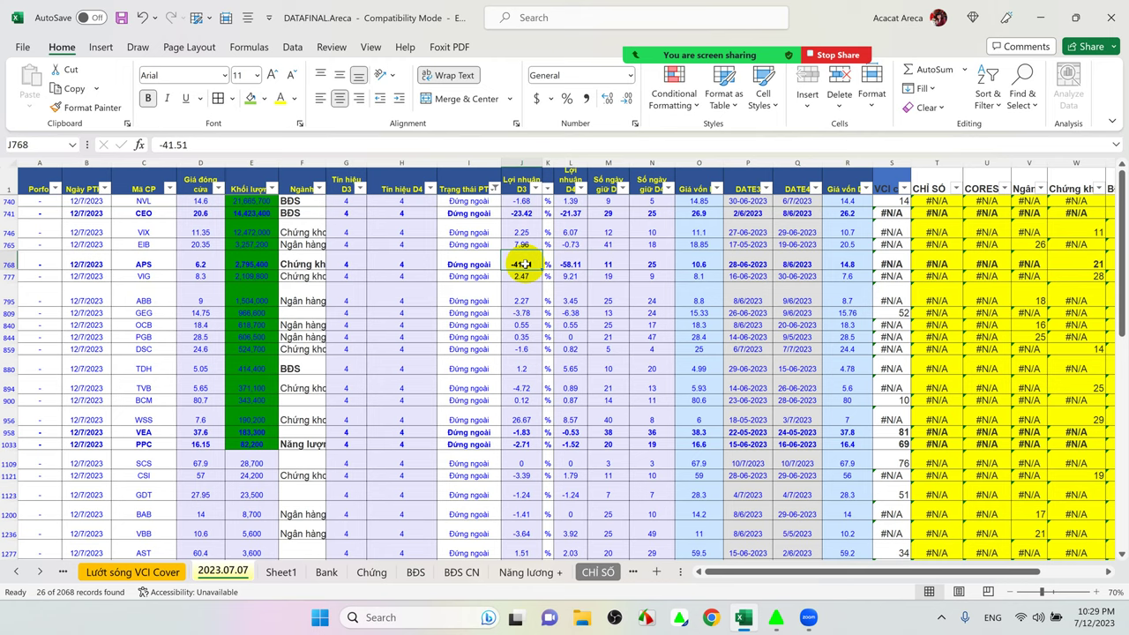
left_click(571, 263)
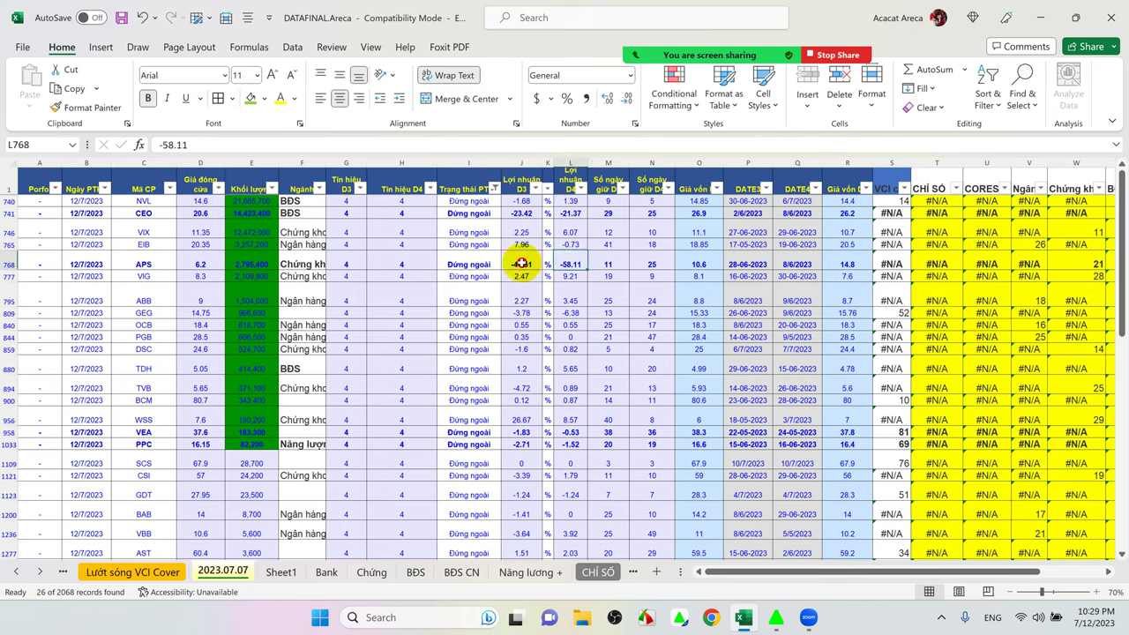
left_click(849, 262)
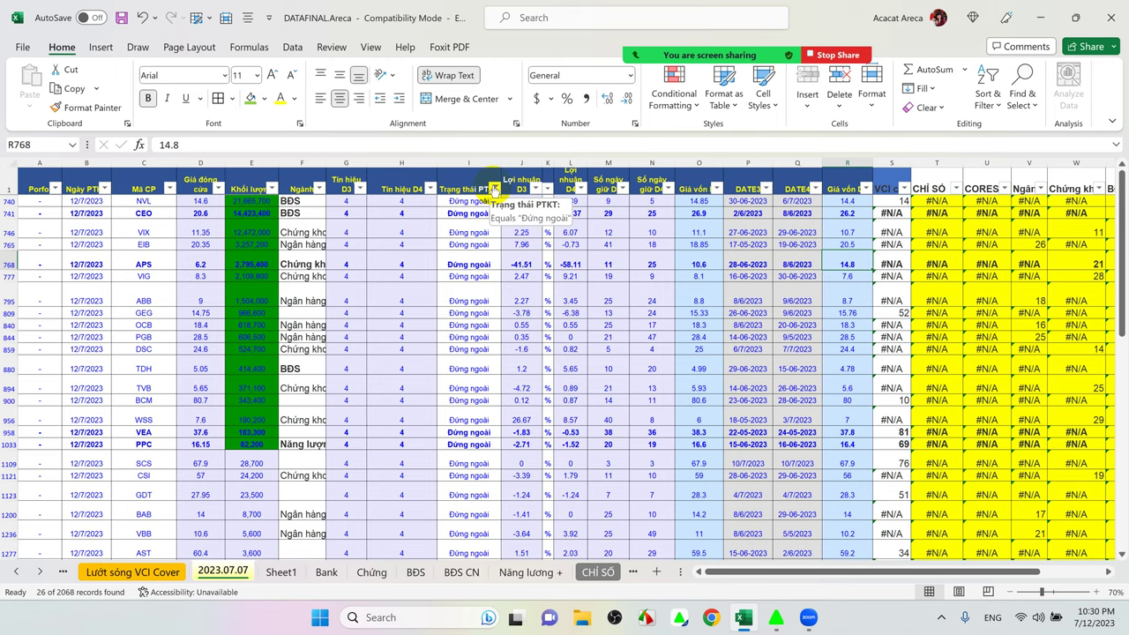
- Show every status in the Trạng thái PTKT column again by selecting all values in its filter
left_click(495, 189)
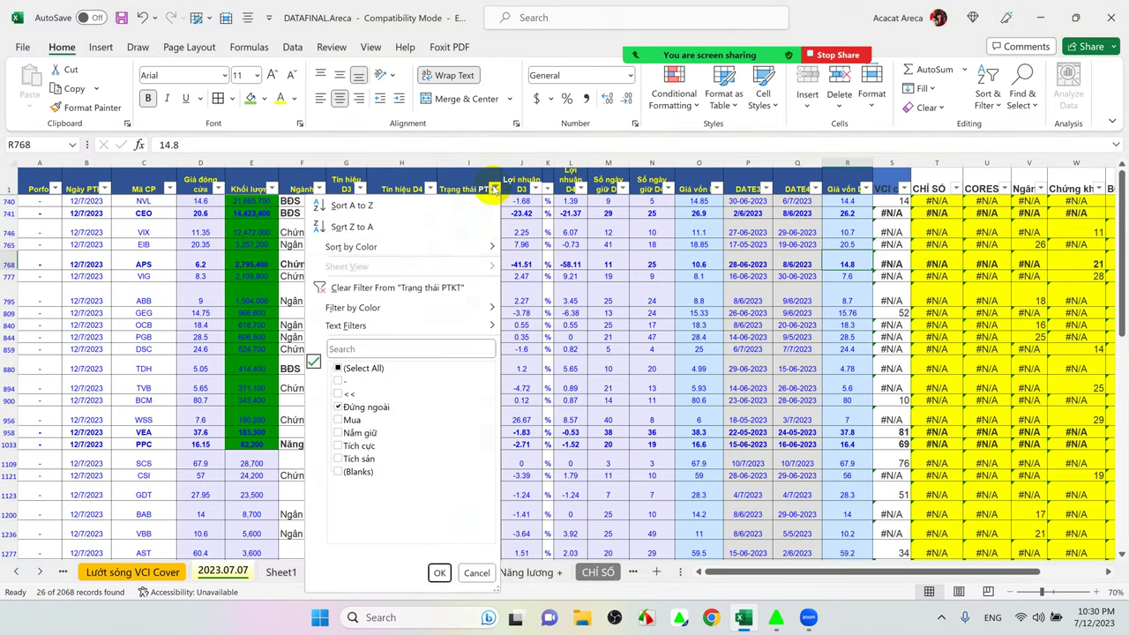
left_click(339, 368)
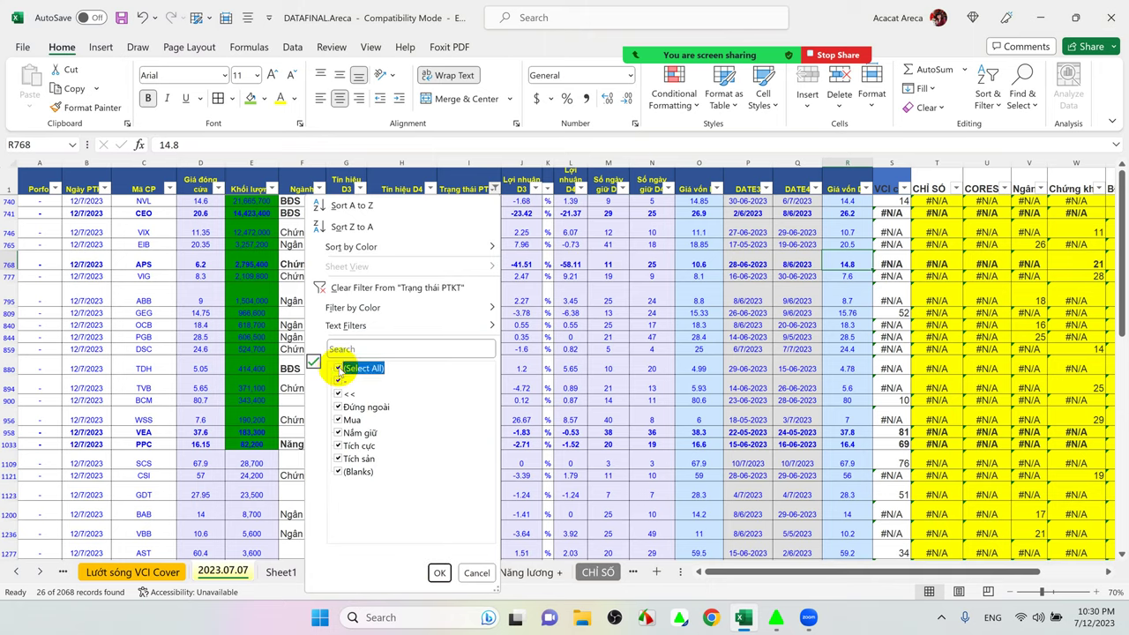
left_click(438, 572)
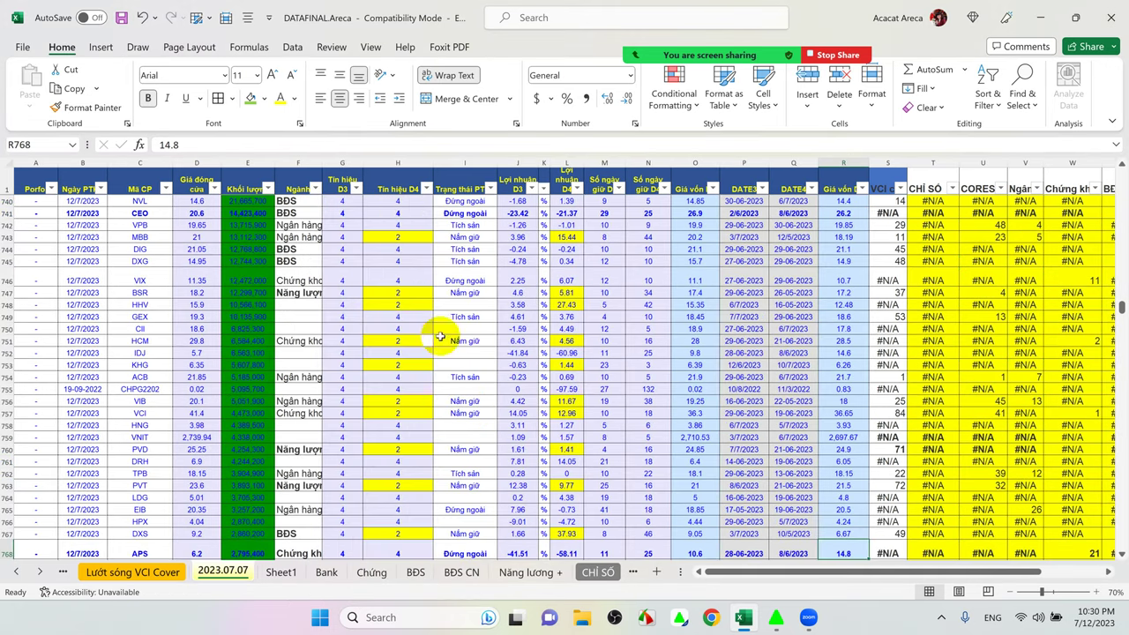
- Return to the start of the stock list and select the VRE row's Mua status
scroll(474, 274, "up", 5)
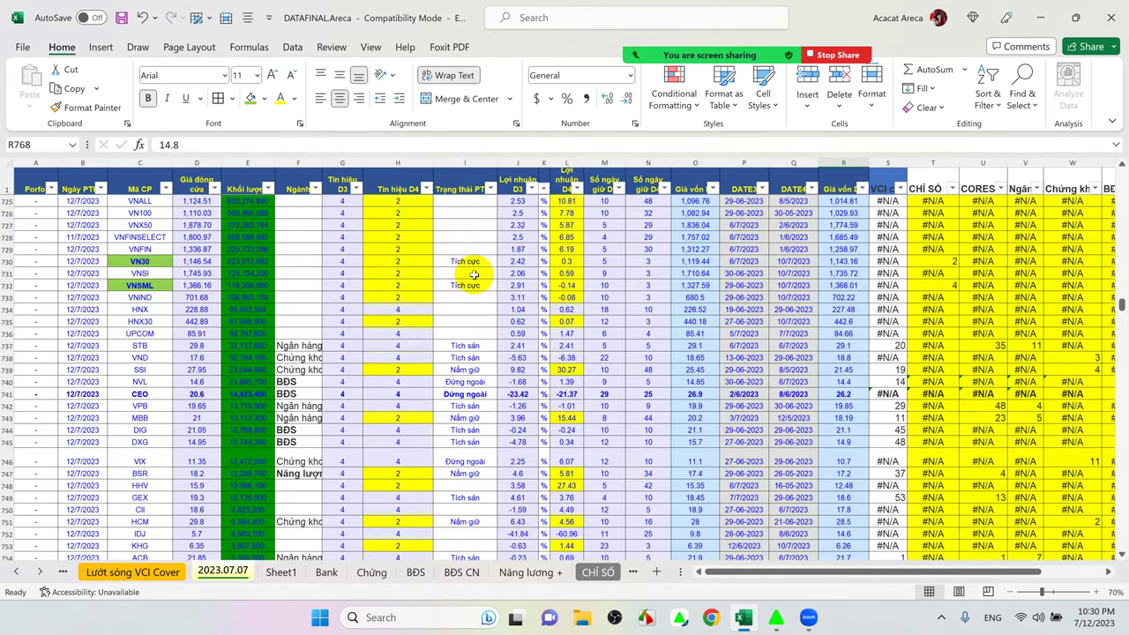
scroll(474, 274, "up", 10)
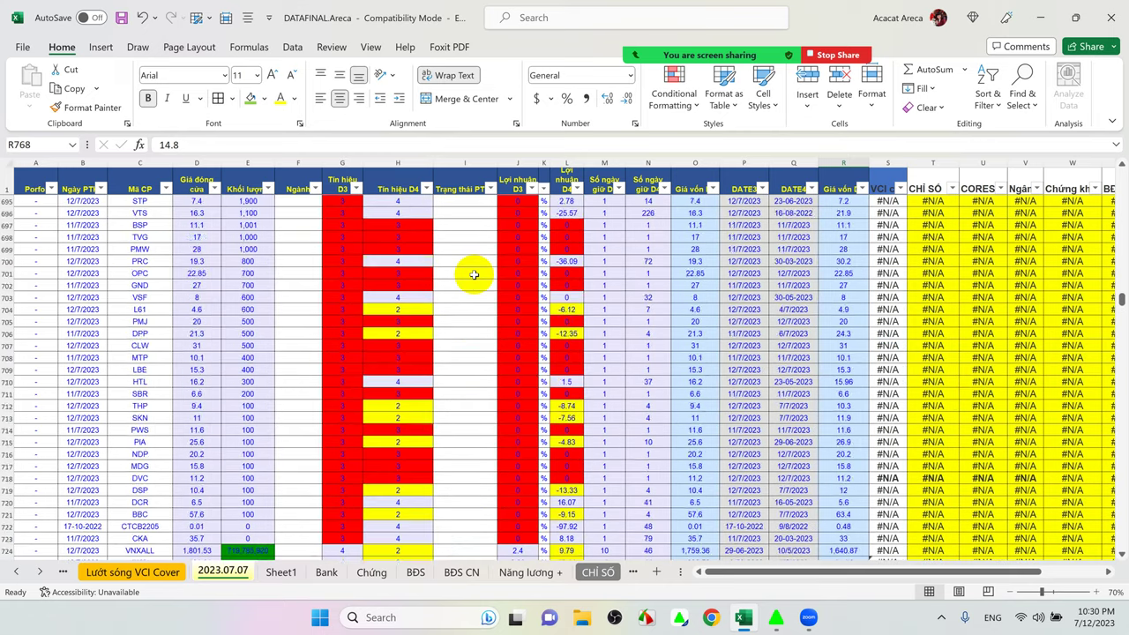
scroll(474, 274, "up", 10)
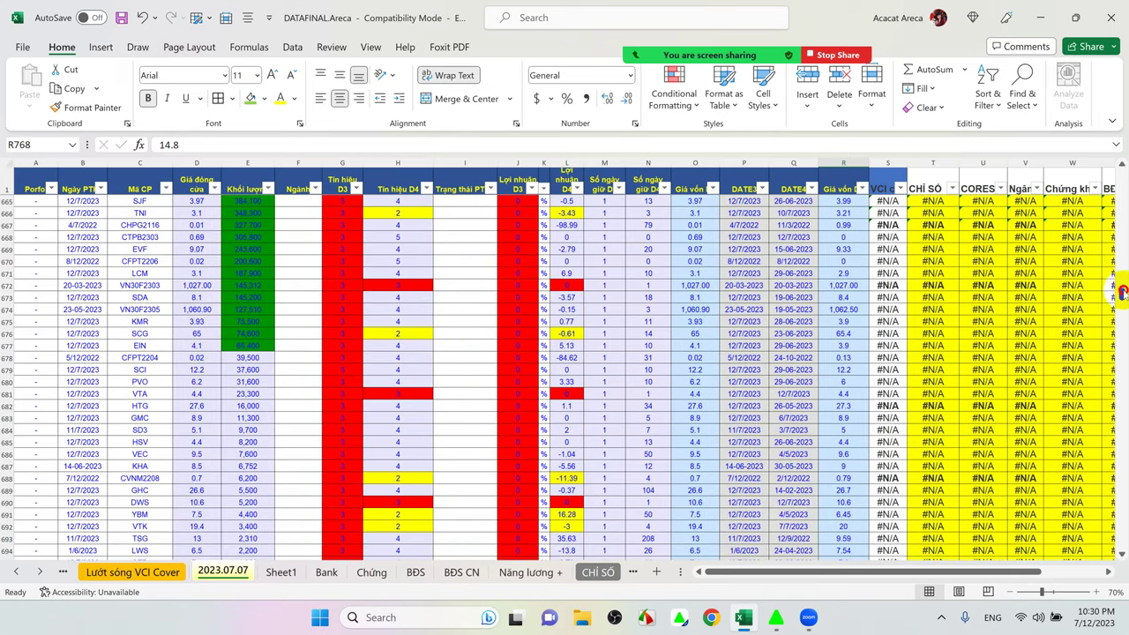
left_click_drag(1122, 291, 1122, 187)
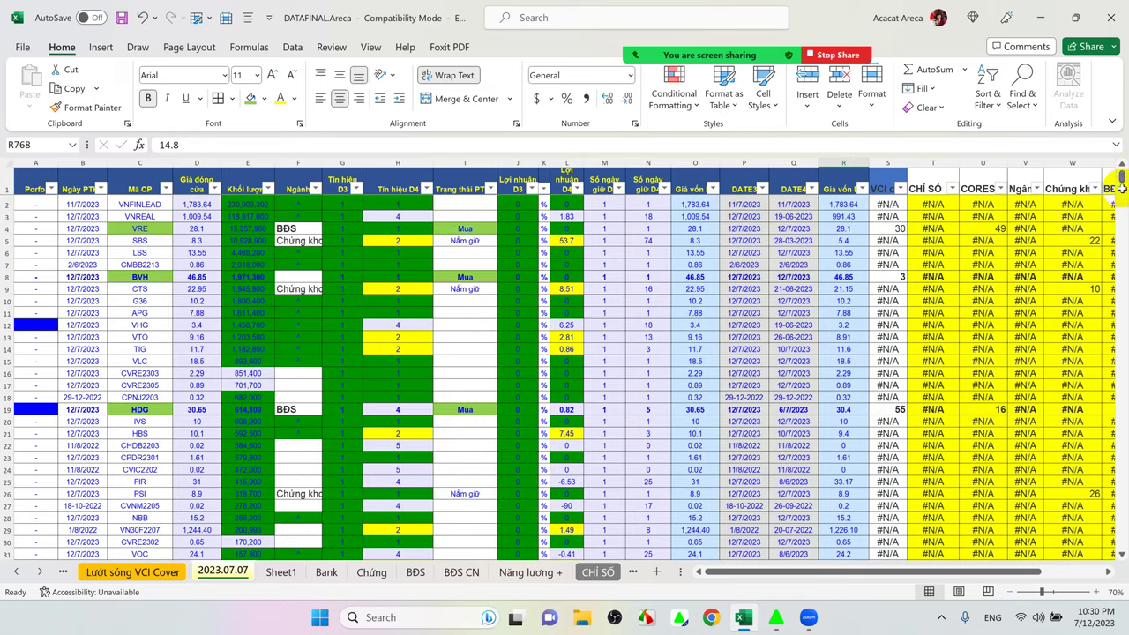
left_click(462, 230)
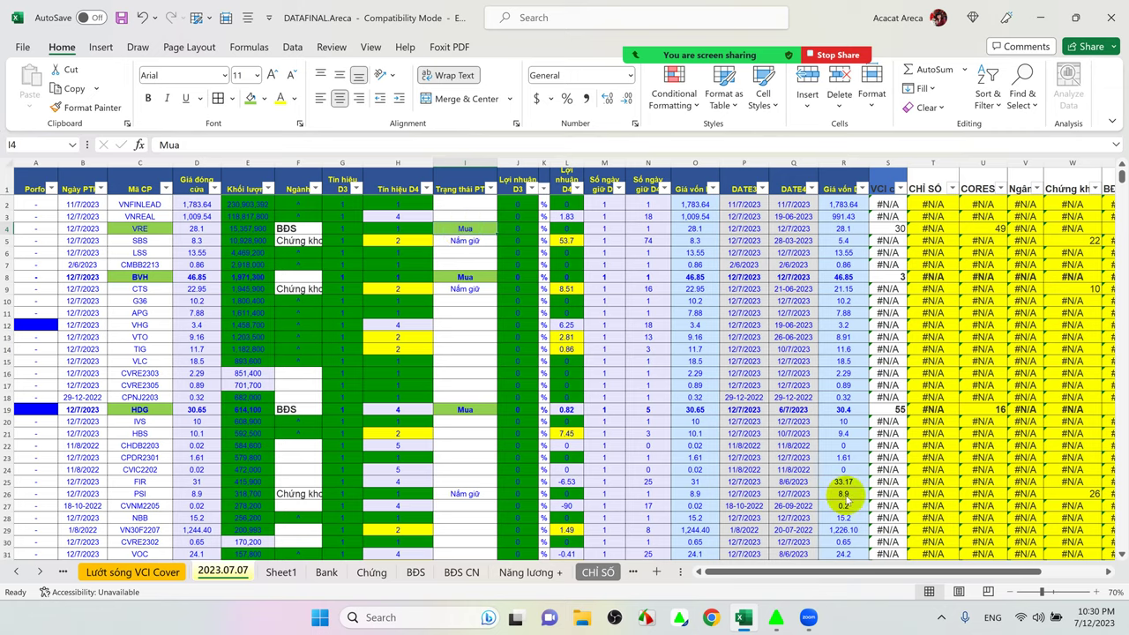
- Switch to V-Pro and share its Đồ thị tổng hợp chart window in the meeting
left_click(776, 618)
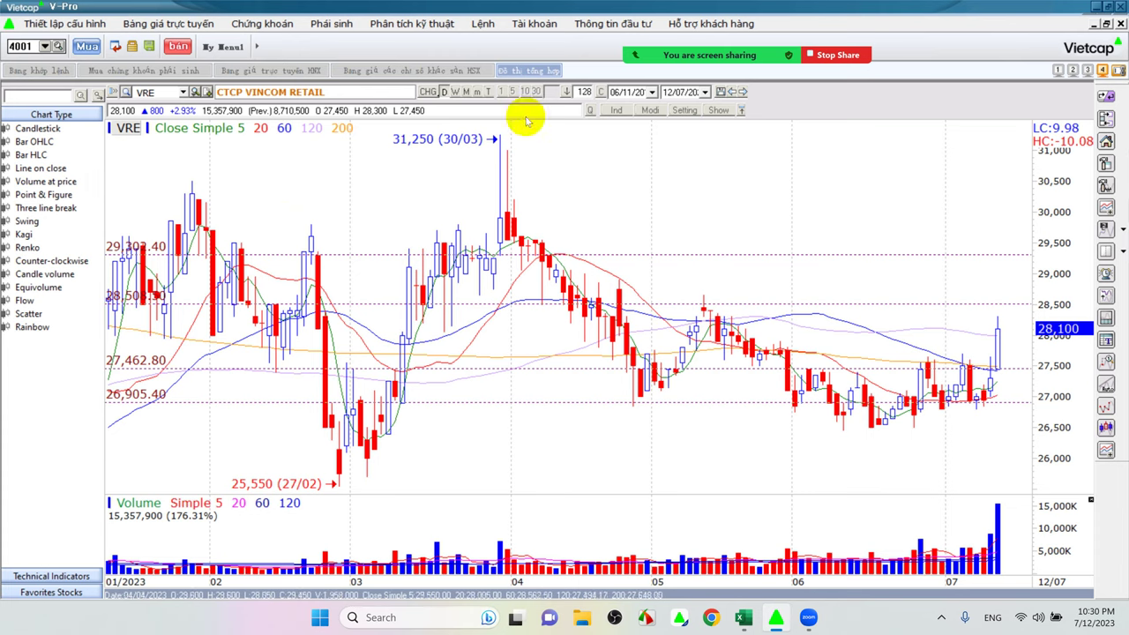
mouse_move(753, 57)
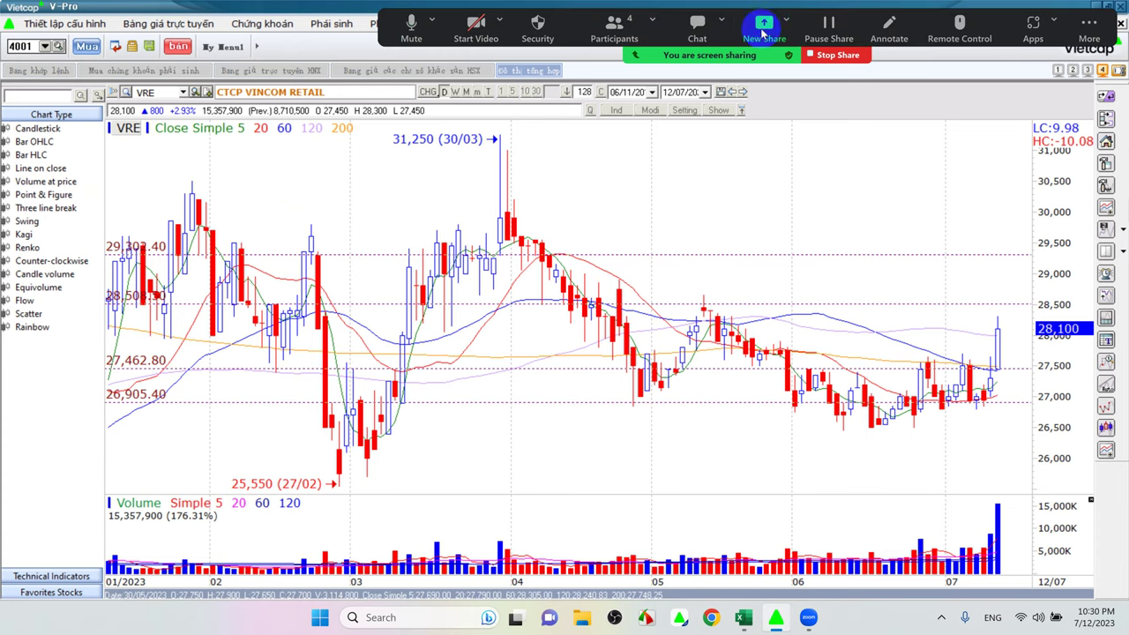
left_click(764, 29)
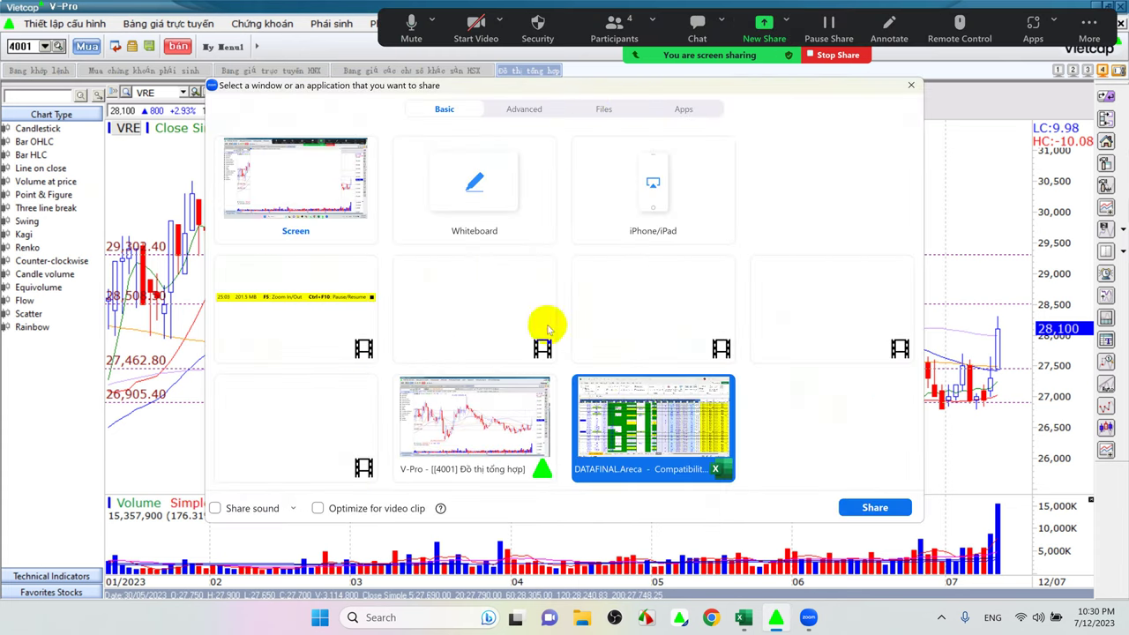
left_click(452, 421)
left_click(860, 506)
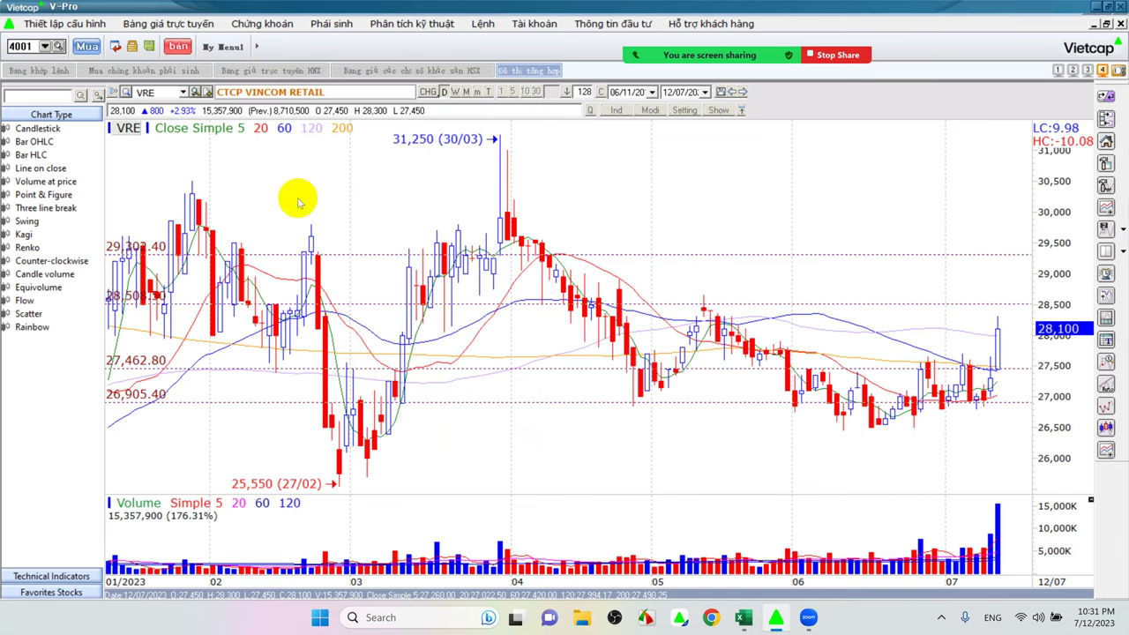
- Extend the VRE chart's displayed period to cover its price history back to 2017
scroll(299, 203, "down", 10)
left_click(603, 94)
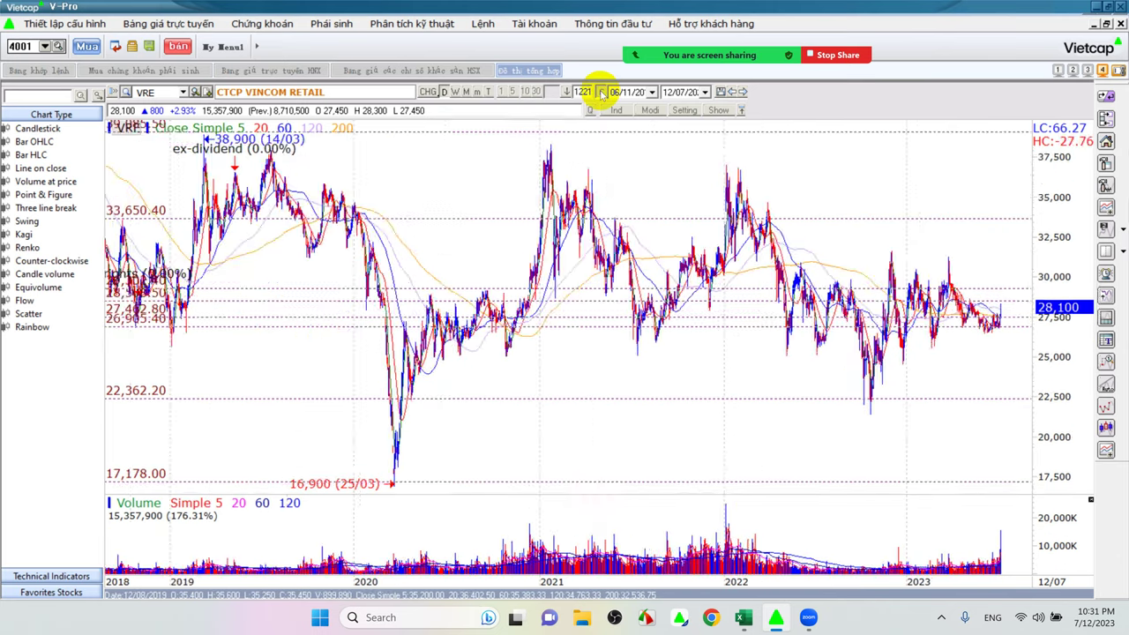
left_click(602, 94)
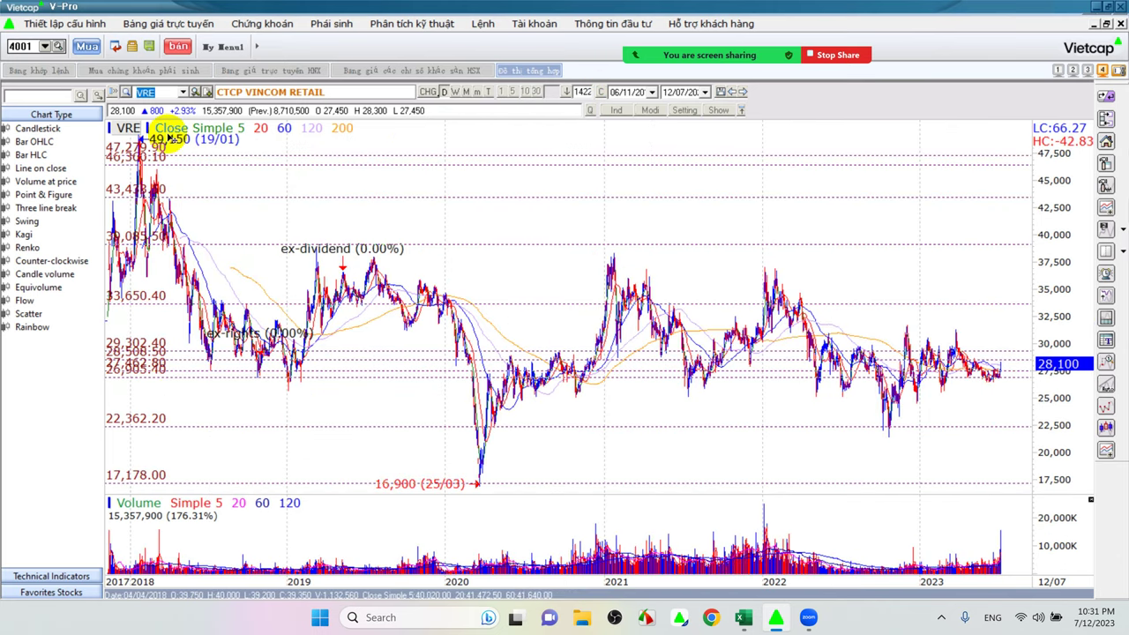